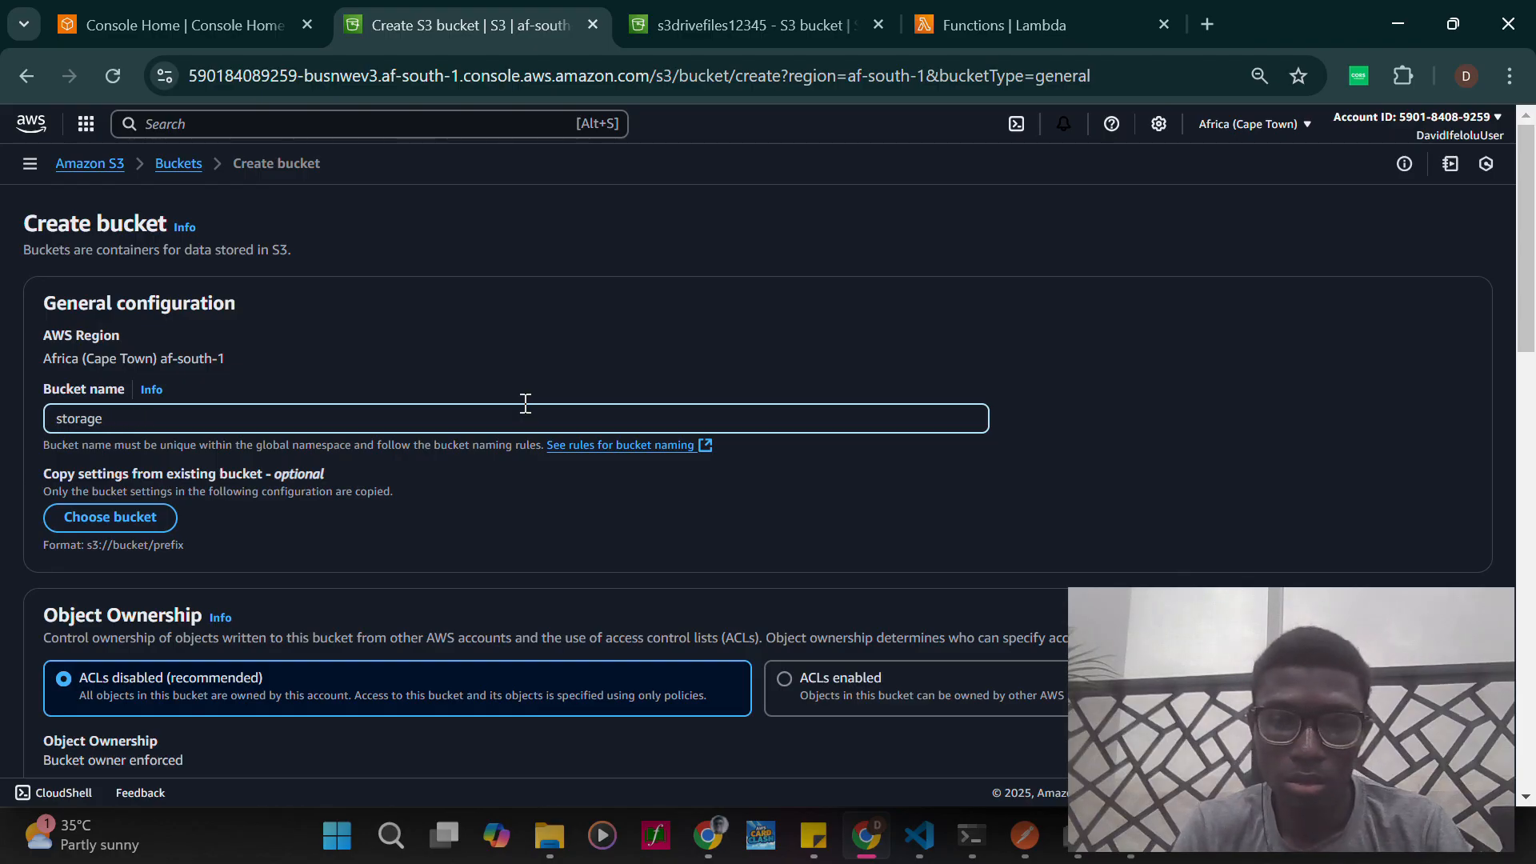
# - Create the bucket storage-bucket132 with Block all public access turned off and the public access warning acknowledged
pyautogui.write('ket132')
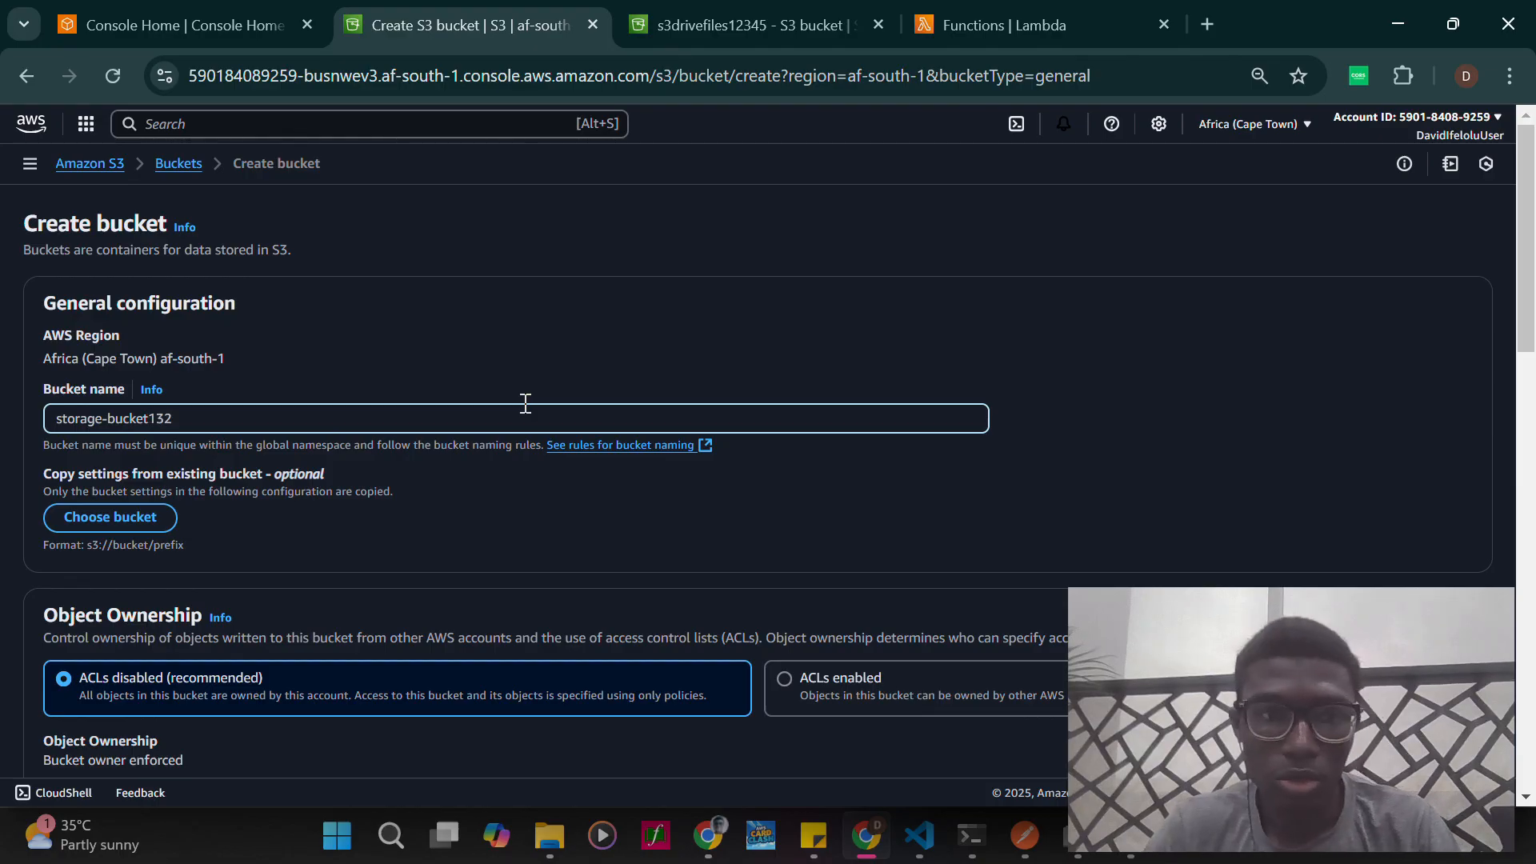
pyautogui.scroll(-4, 675, 590)
pyautogui.scroll(-2, 439, 549)
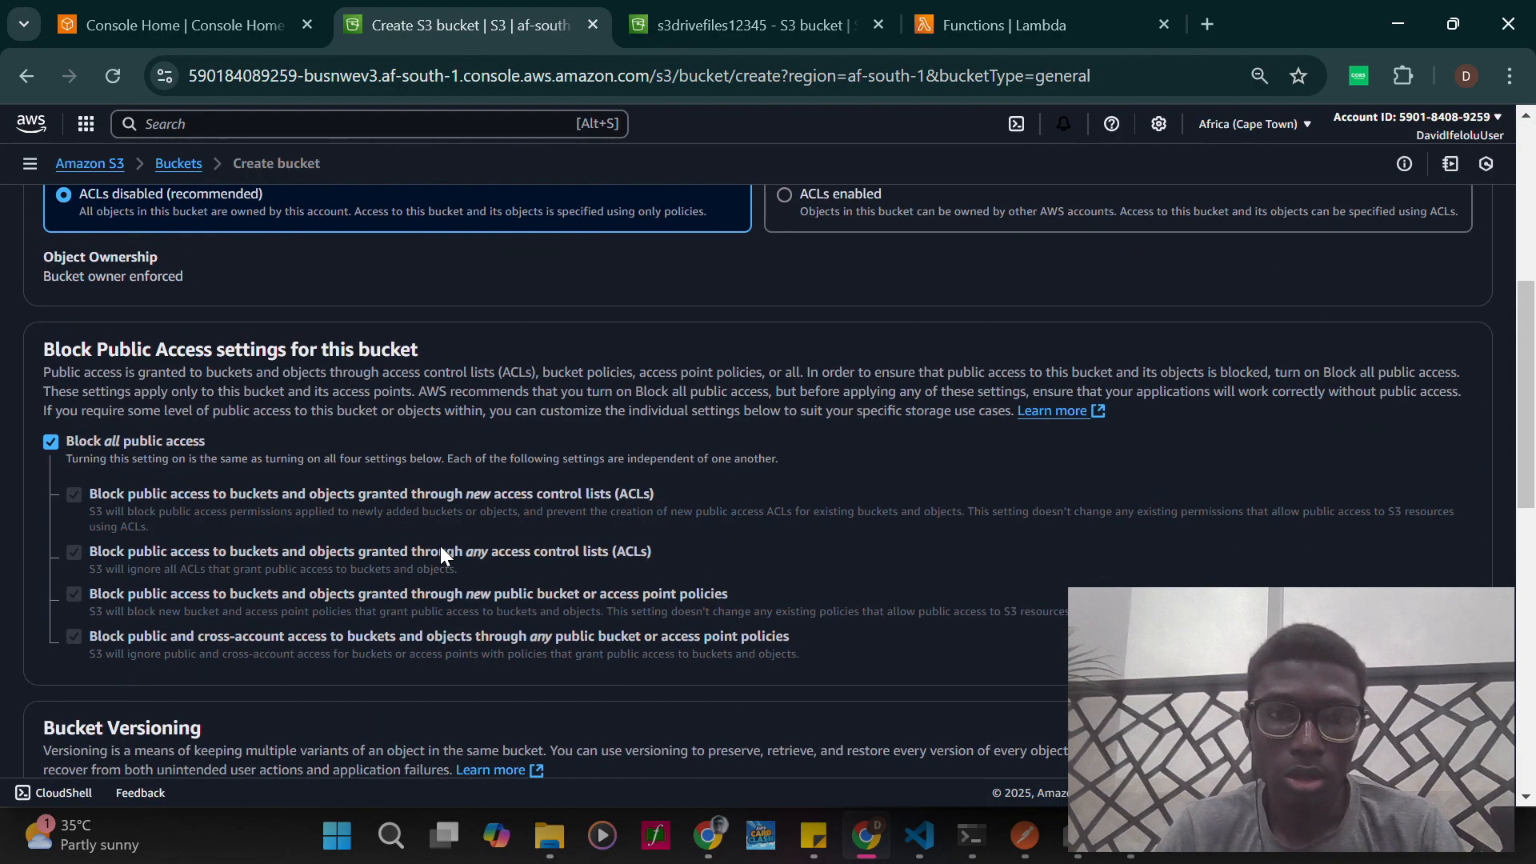
pyautogui.scroll(2, 470, 556)
pyautogui.scroll(-2, 470, 558)
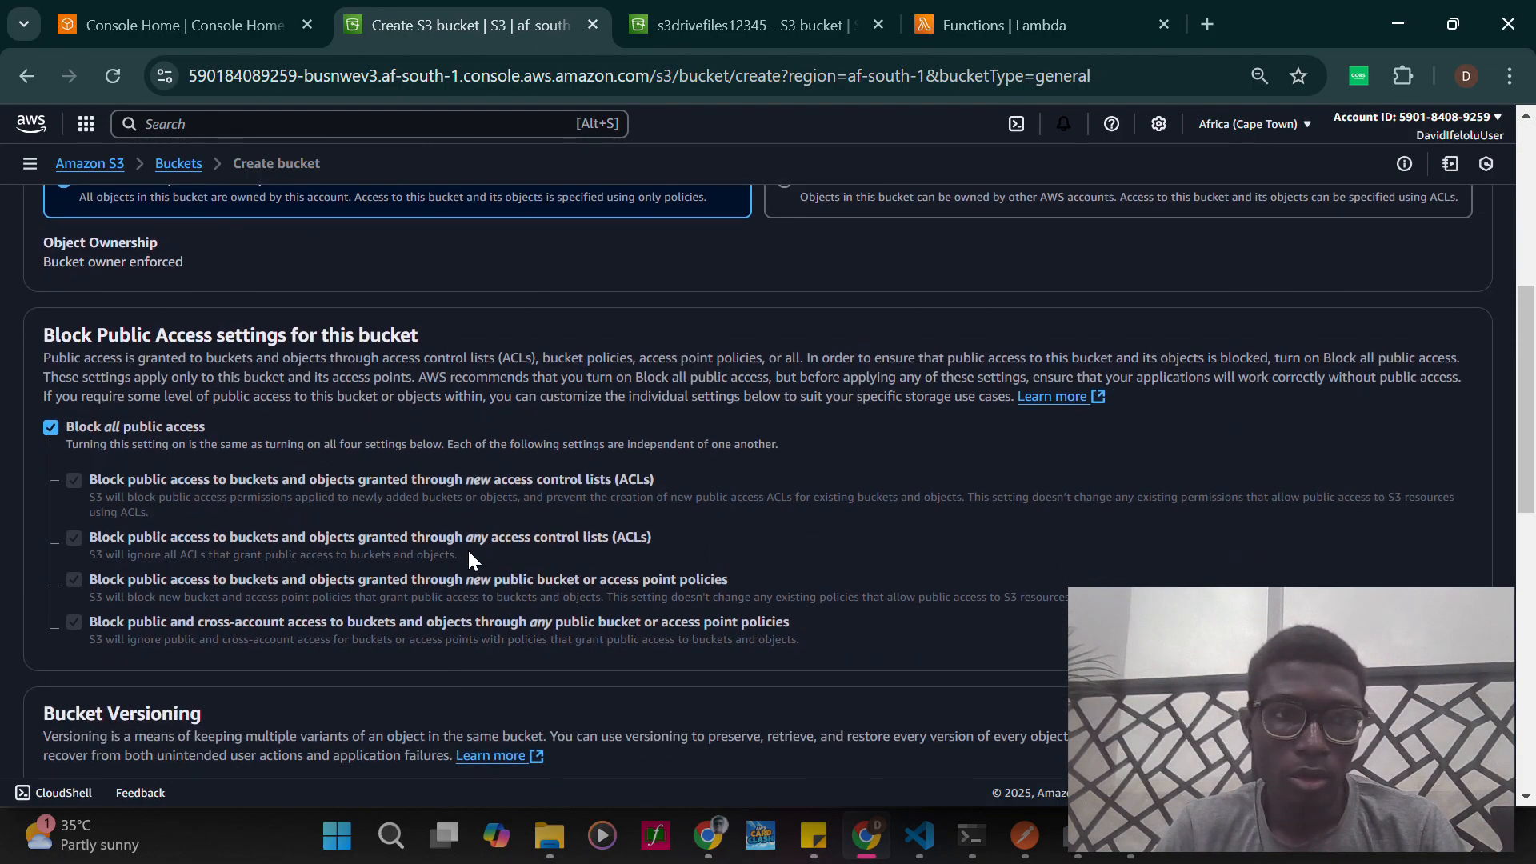
pyautogui.click(49, 428)
pyautogui.scroll(-3, 330, 564)
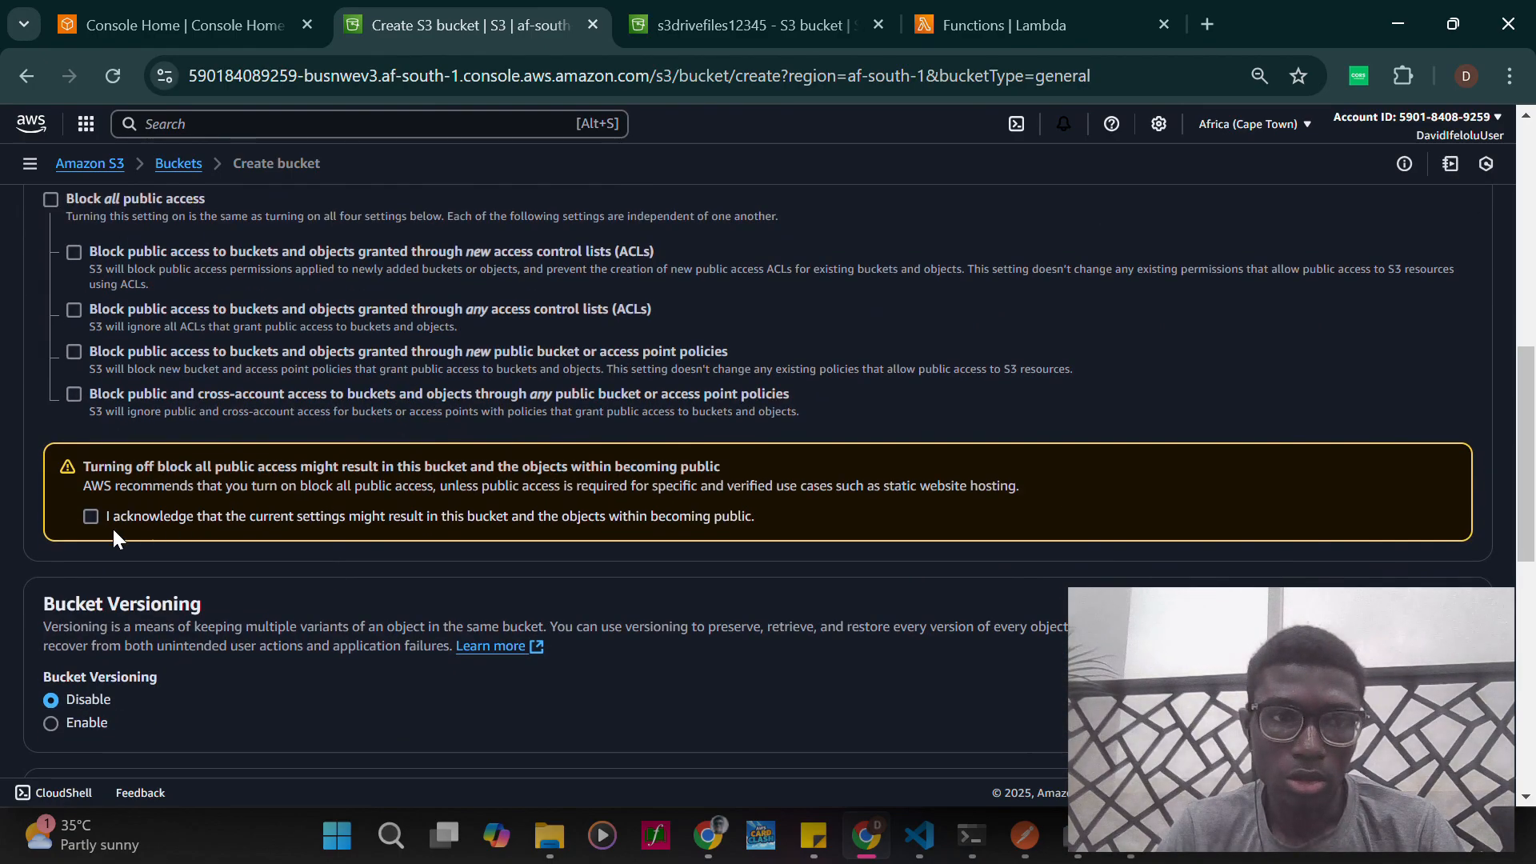
pyautogui.click(90, 516)
pyautogui.scroll(-9, 496, 564)
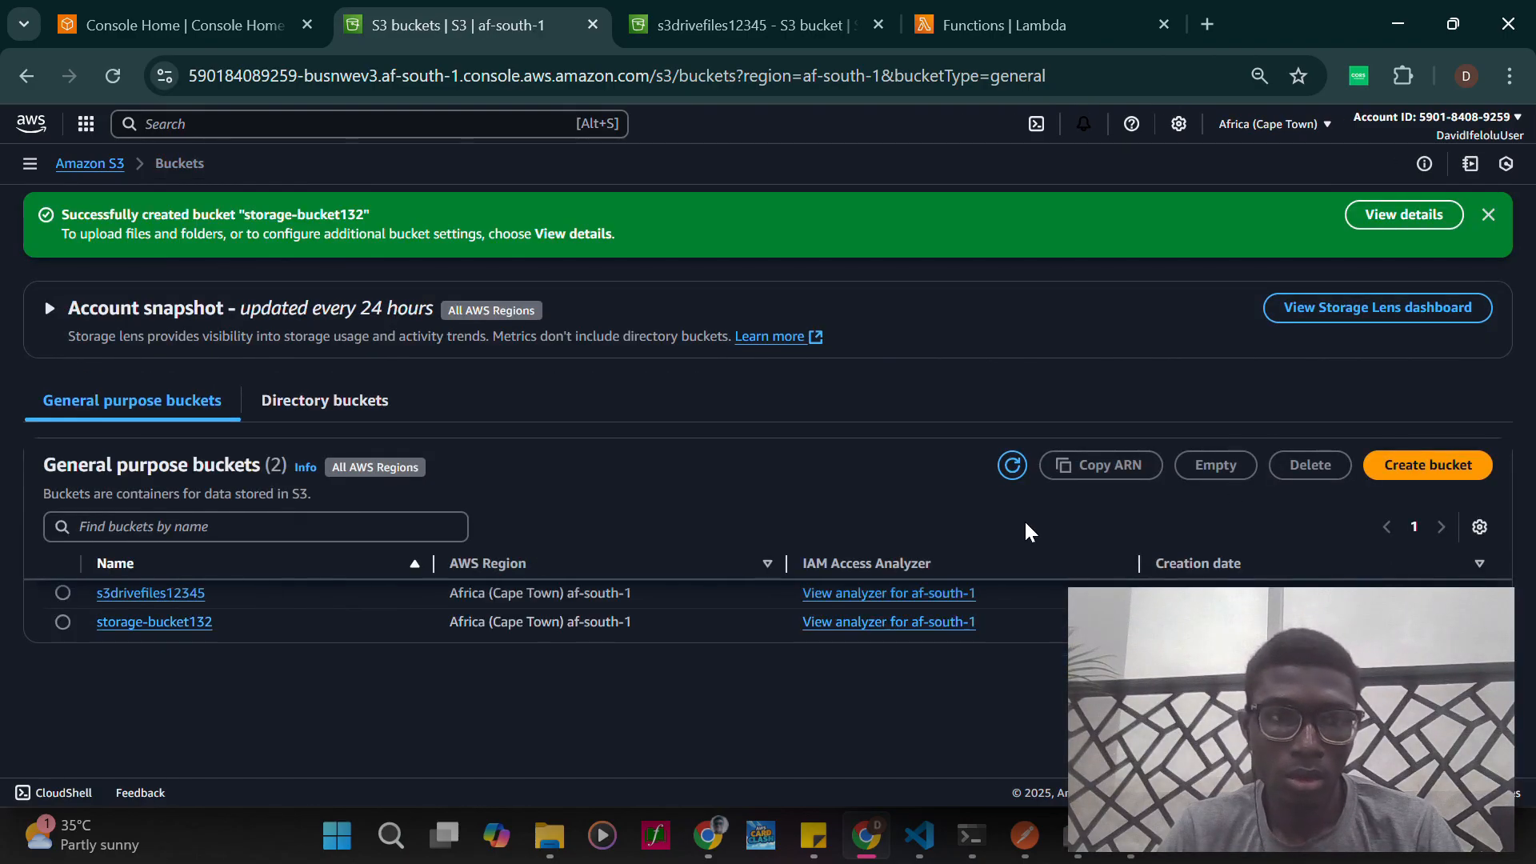
# - Open the properties of storage-bucket132 and go to its event notifications section
pyautogui.click(144, 622)
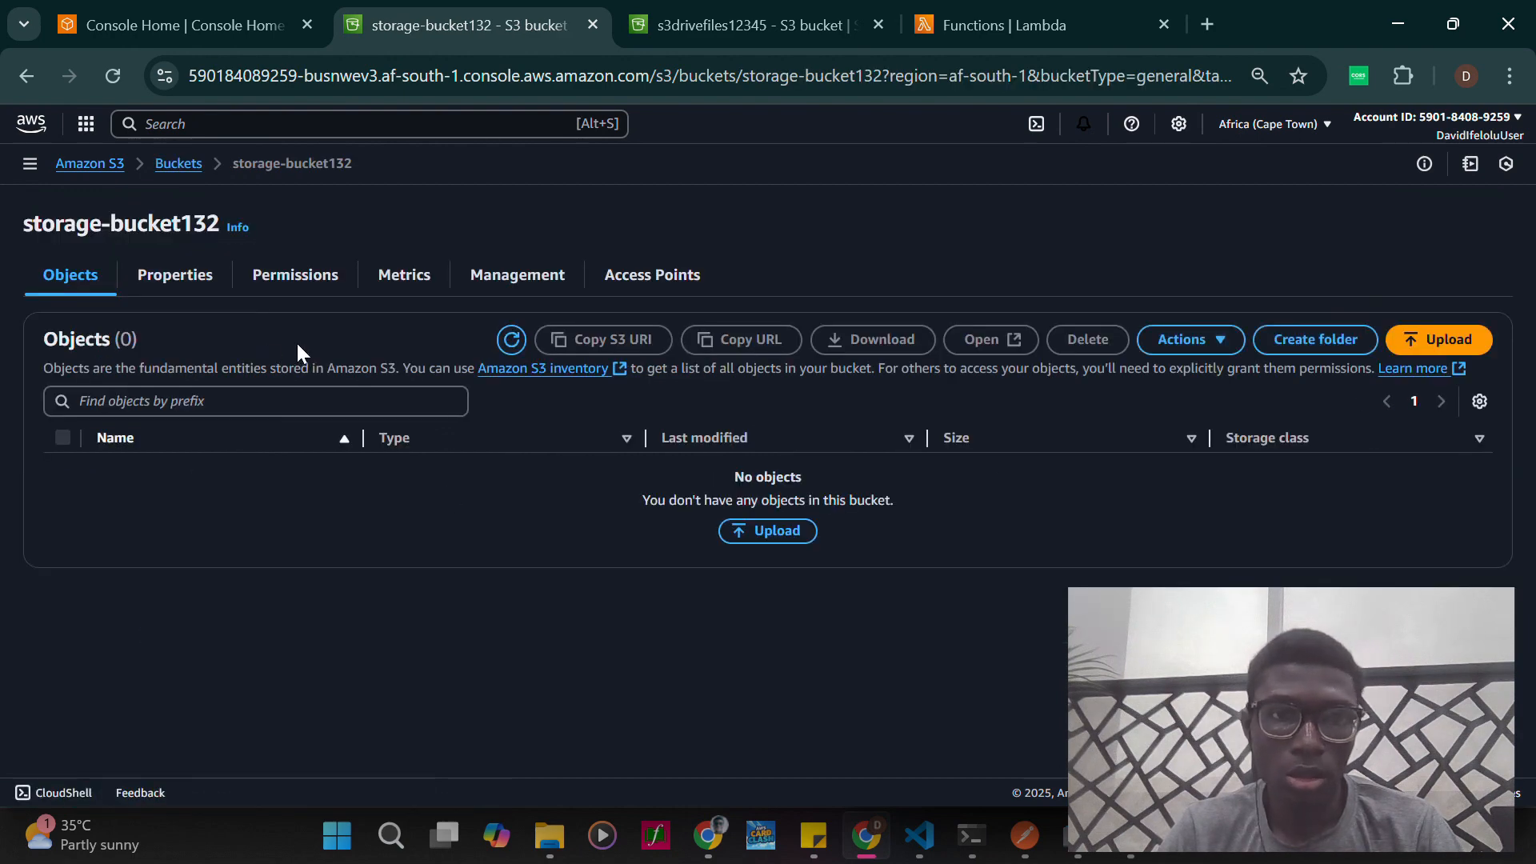
pyautogui.click(184, 280)
pyautogui.scroll(-15, 386, 555)
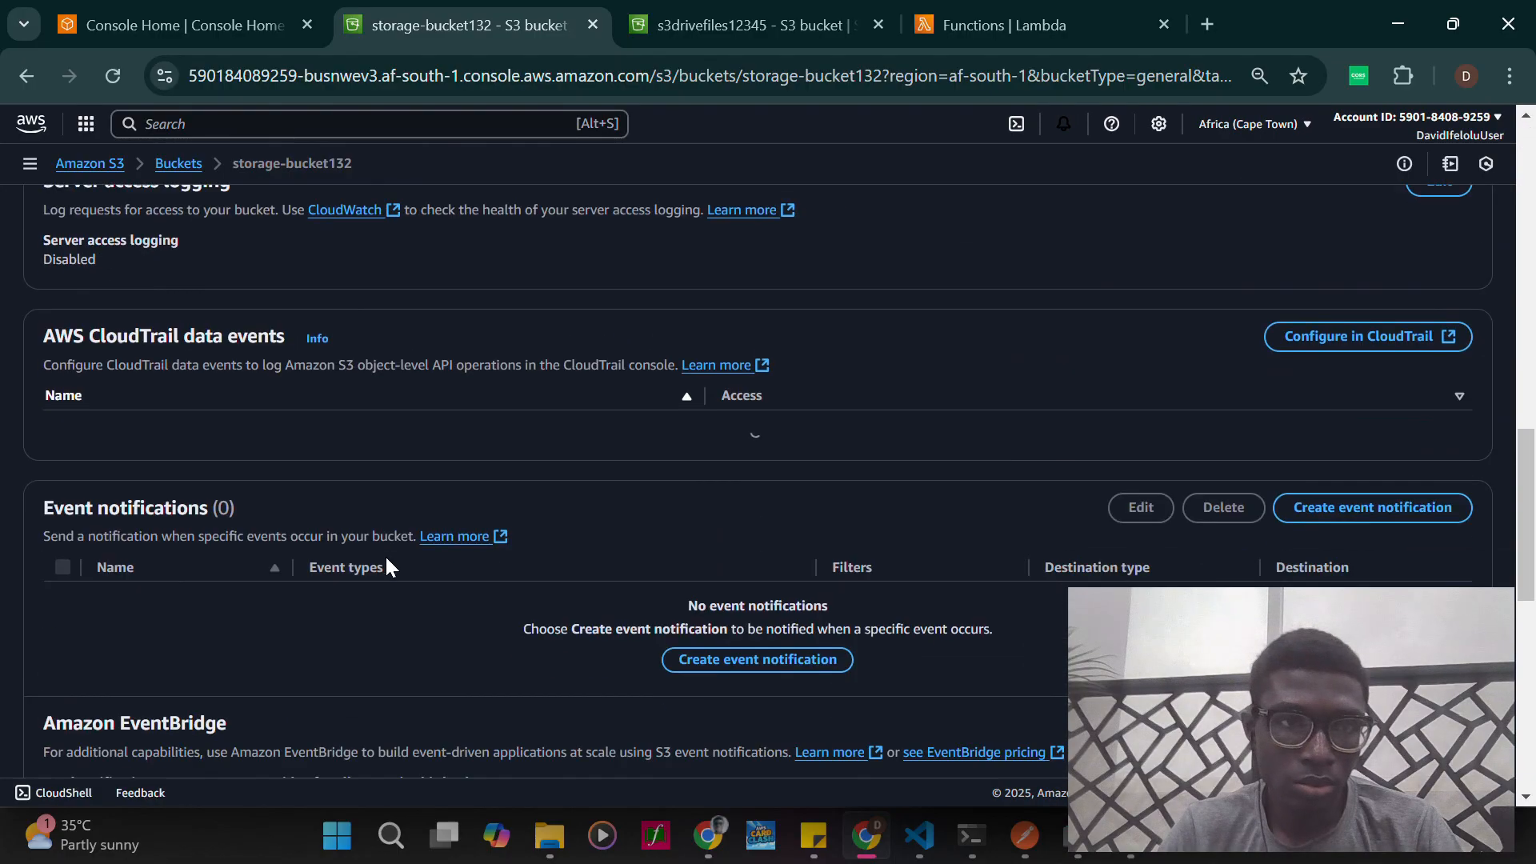
pyautogui.scroll(3, 386, 554)
pyautogui.scroll(4, 386, 562)
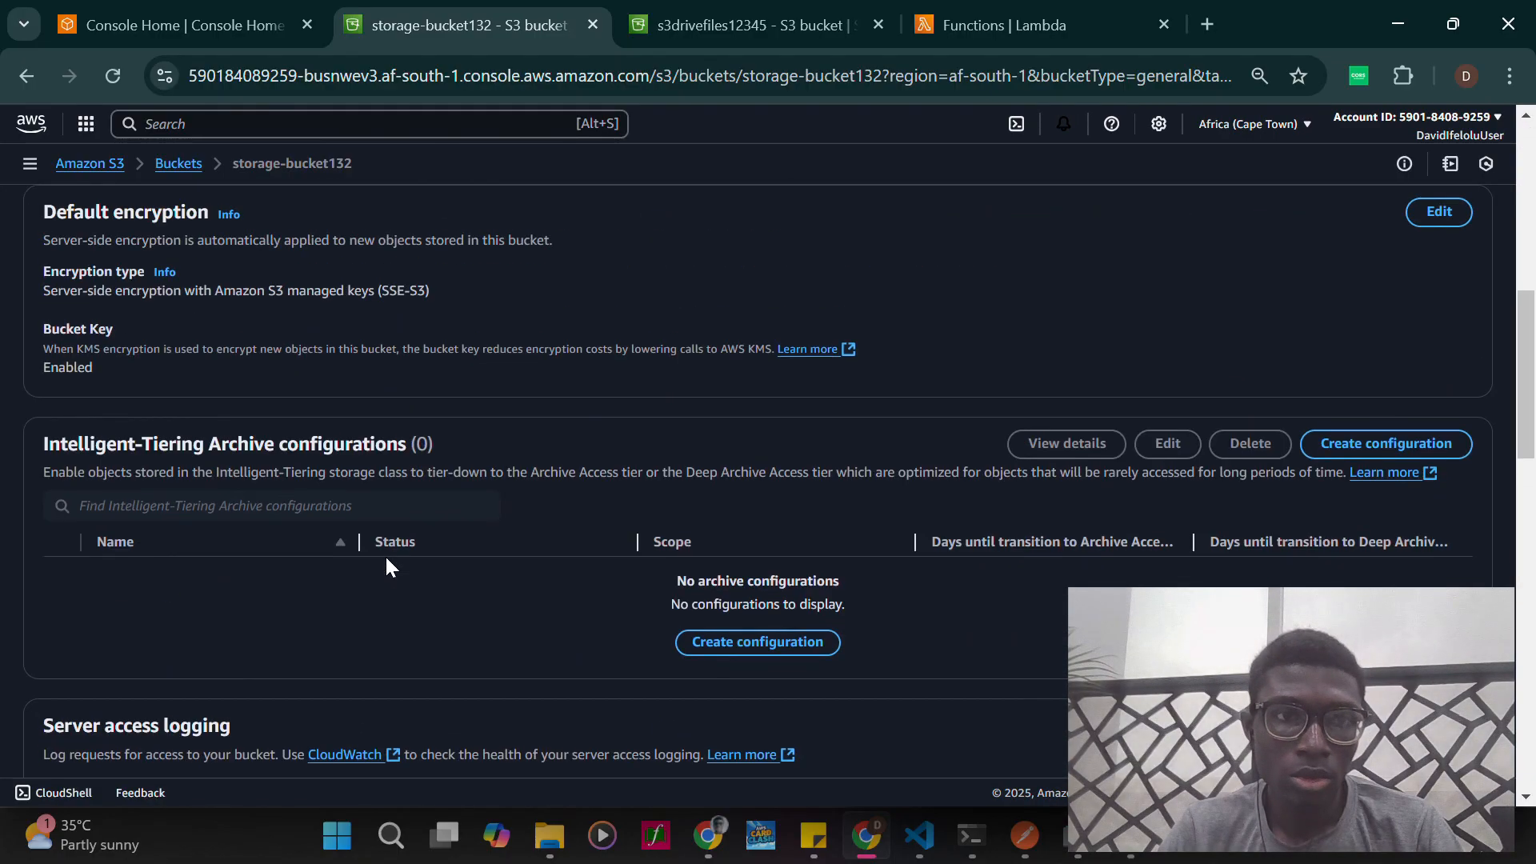
pyautogui.scroll(3, 386, 562)
pyautogui.scroll(-8, 385, 556)
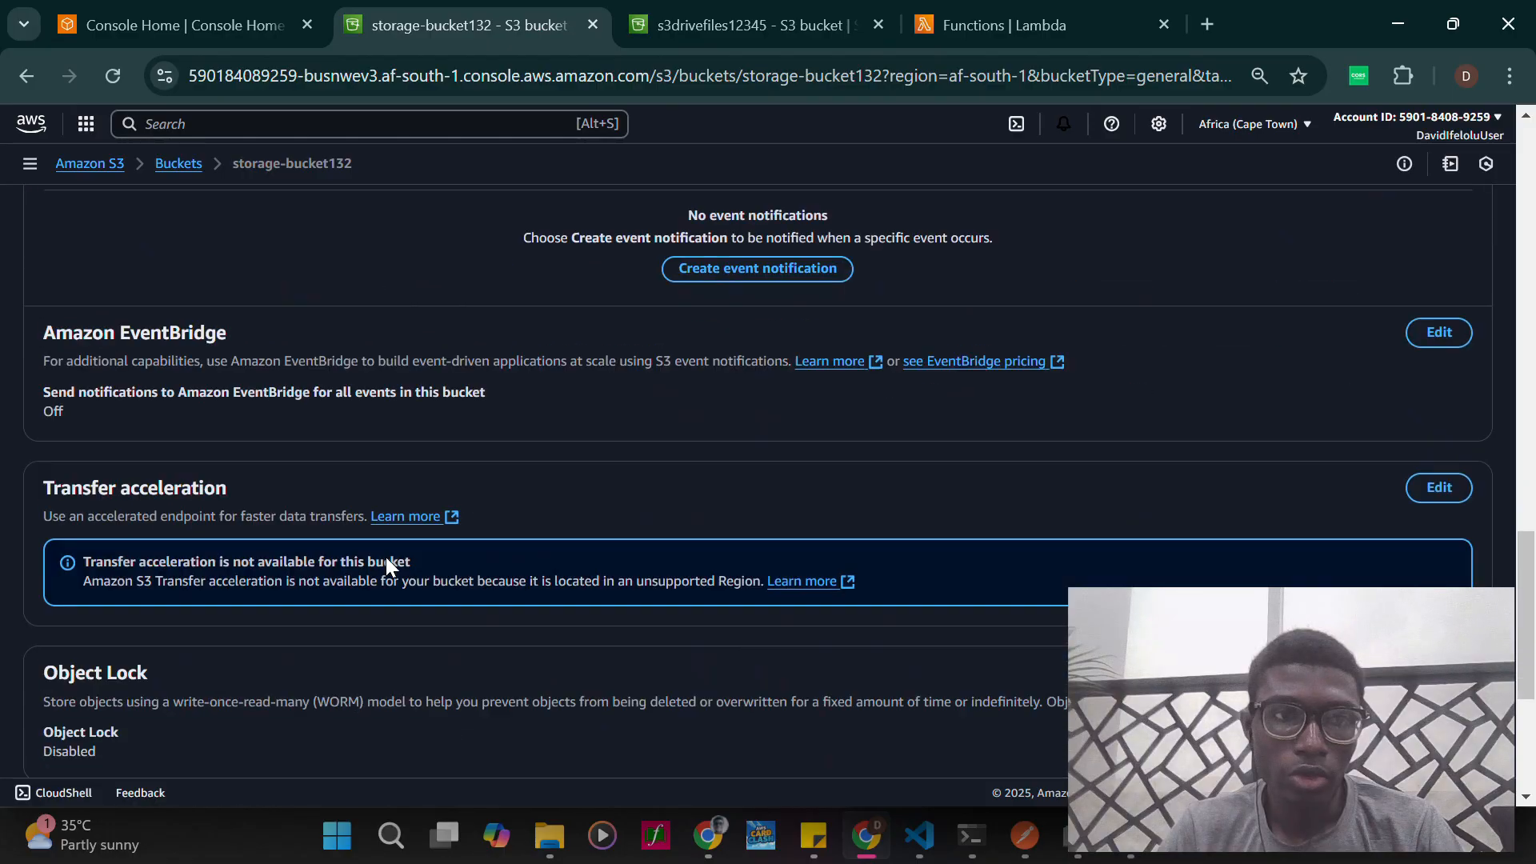
pyautogui.scroll(4, 385, 557)
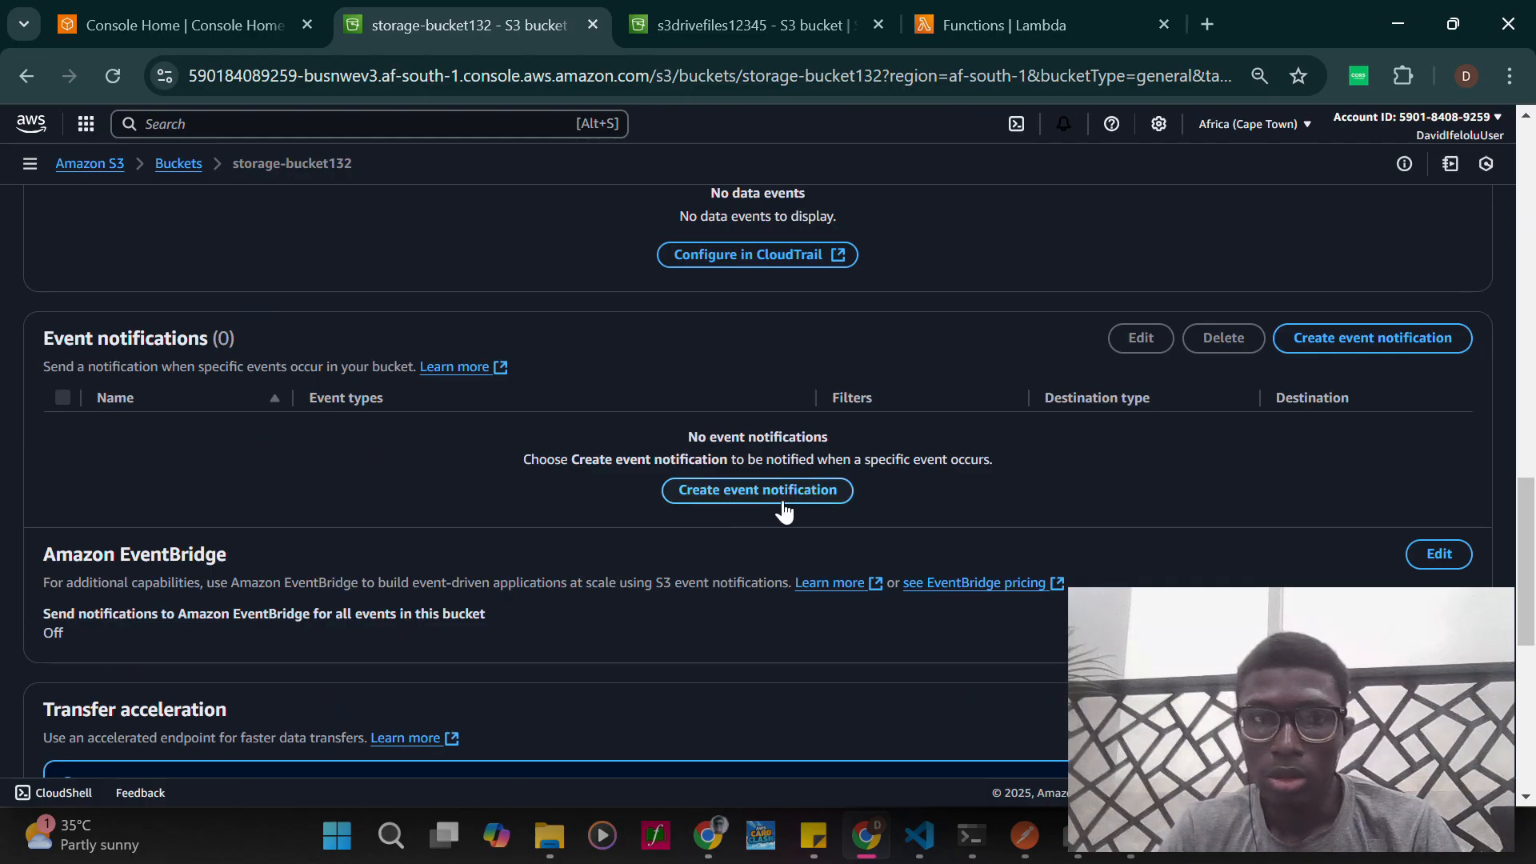
# - Start a new event notification for the bucket and name it notifyevent
pyautogui.click(727, 493)
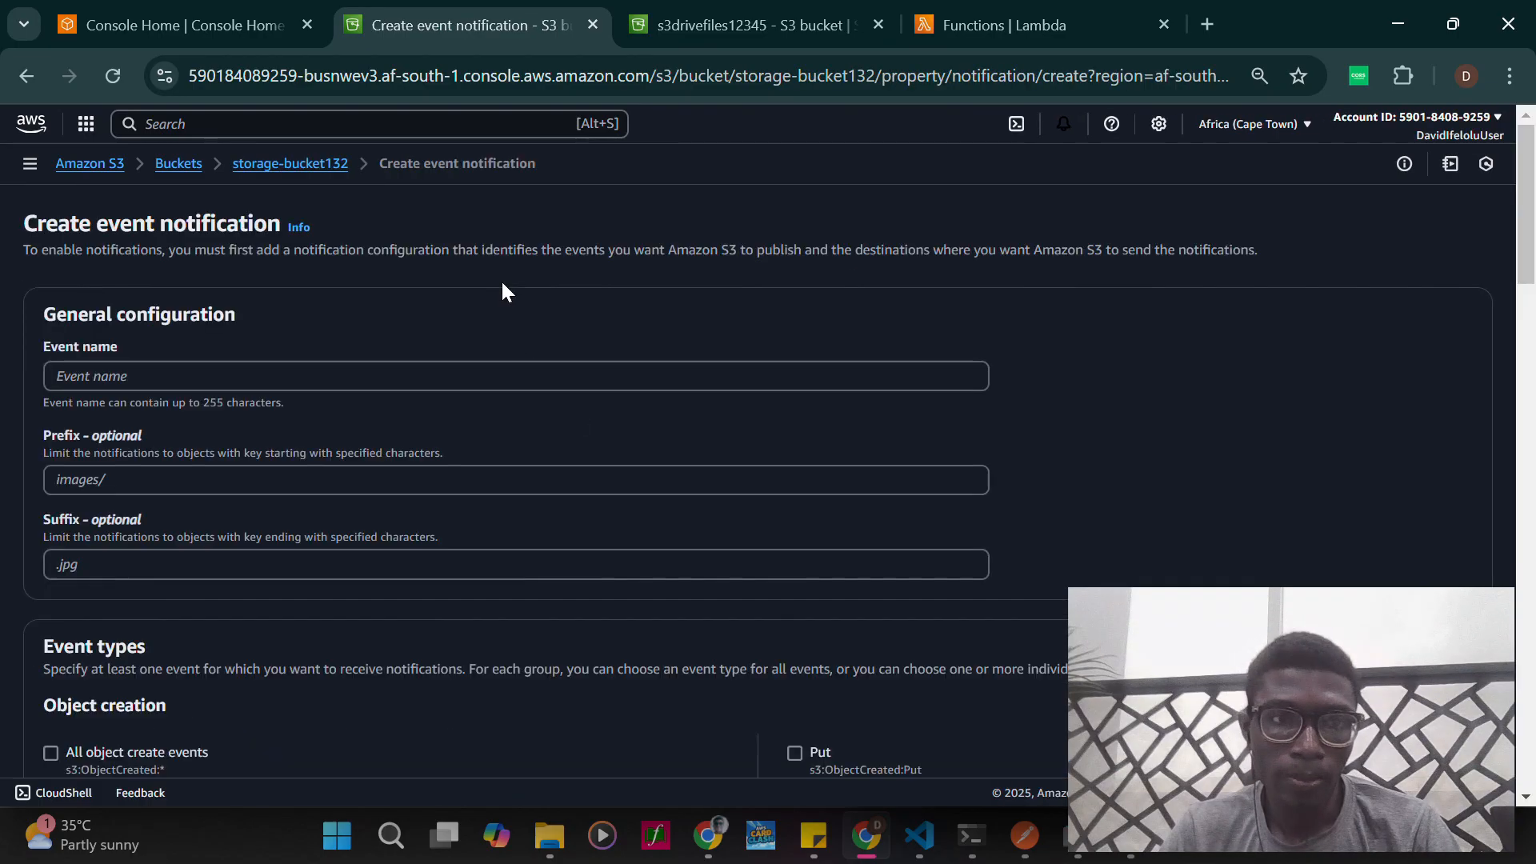
pyautogui.scroll(-2, 476, 487)
pyautogui.scroll(2, 476, 488)
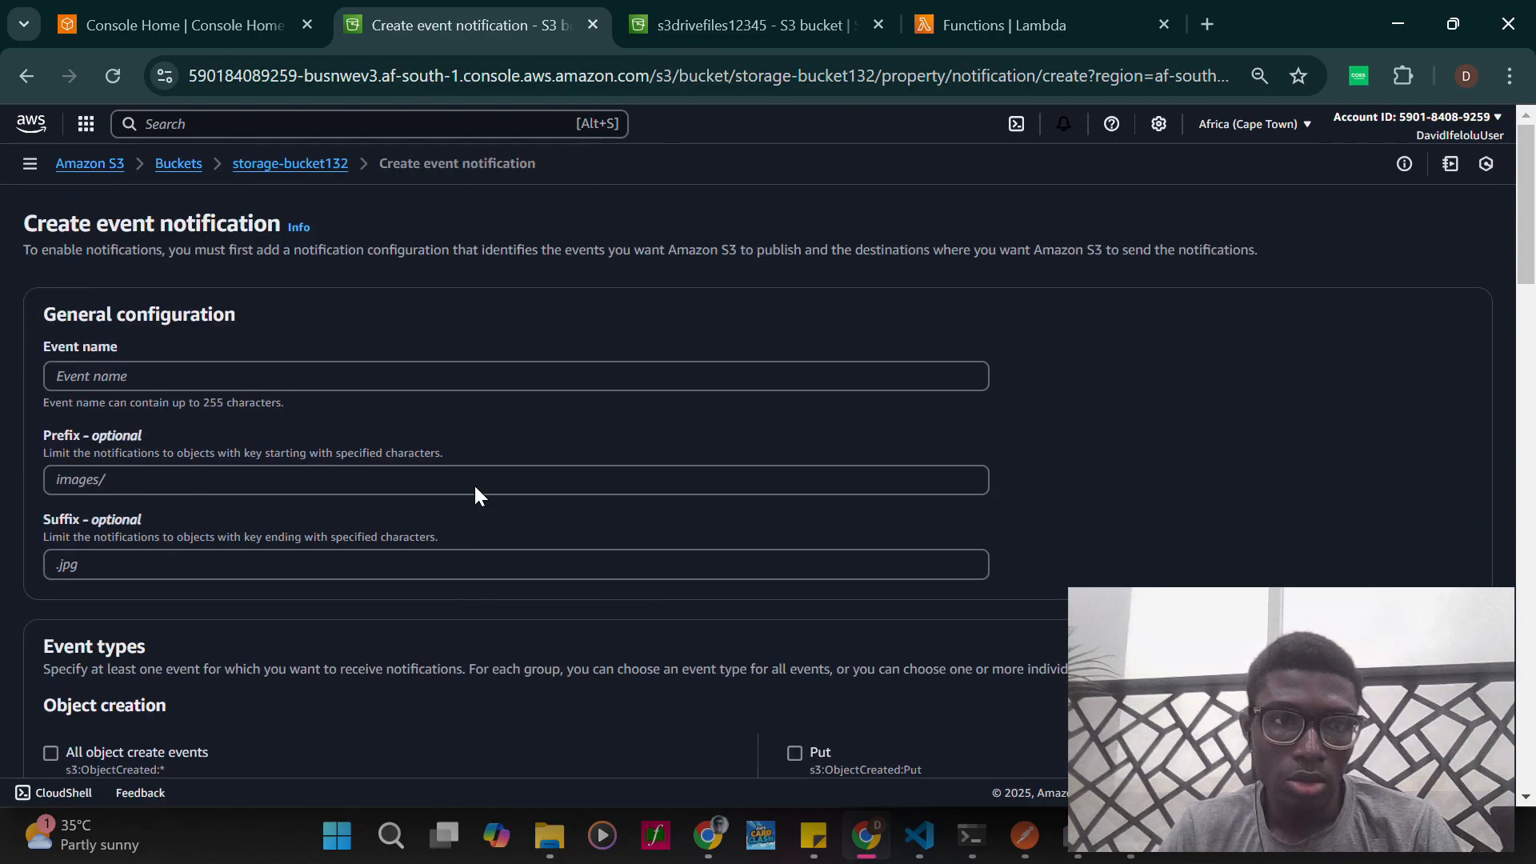
pyautogui.click(271, 374)
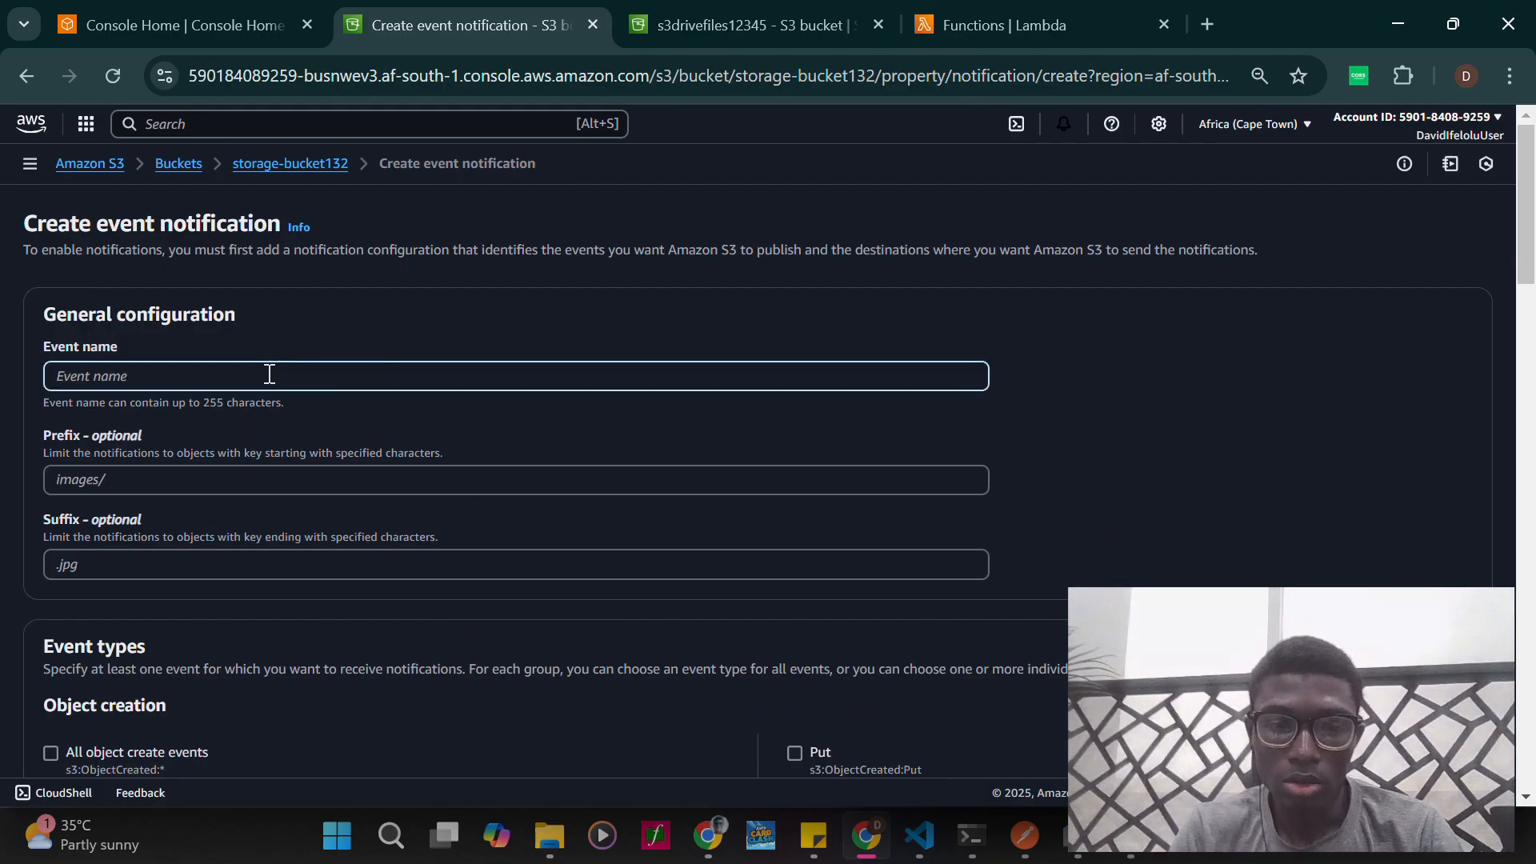
pyautogui.write('ni')
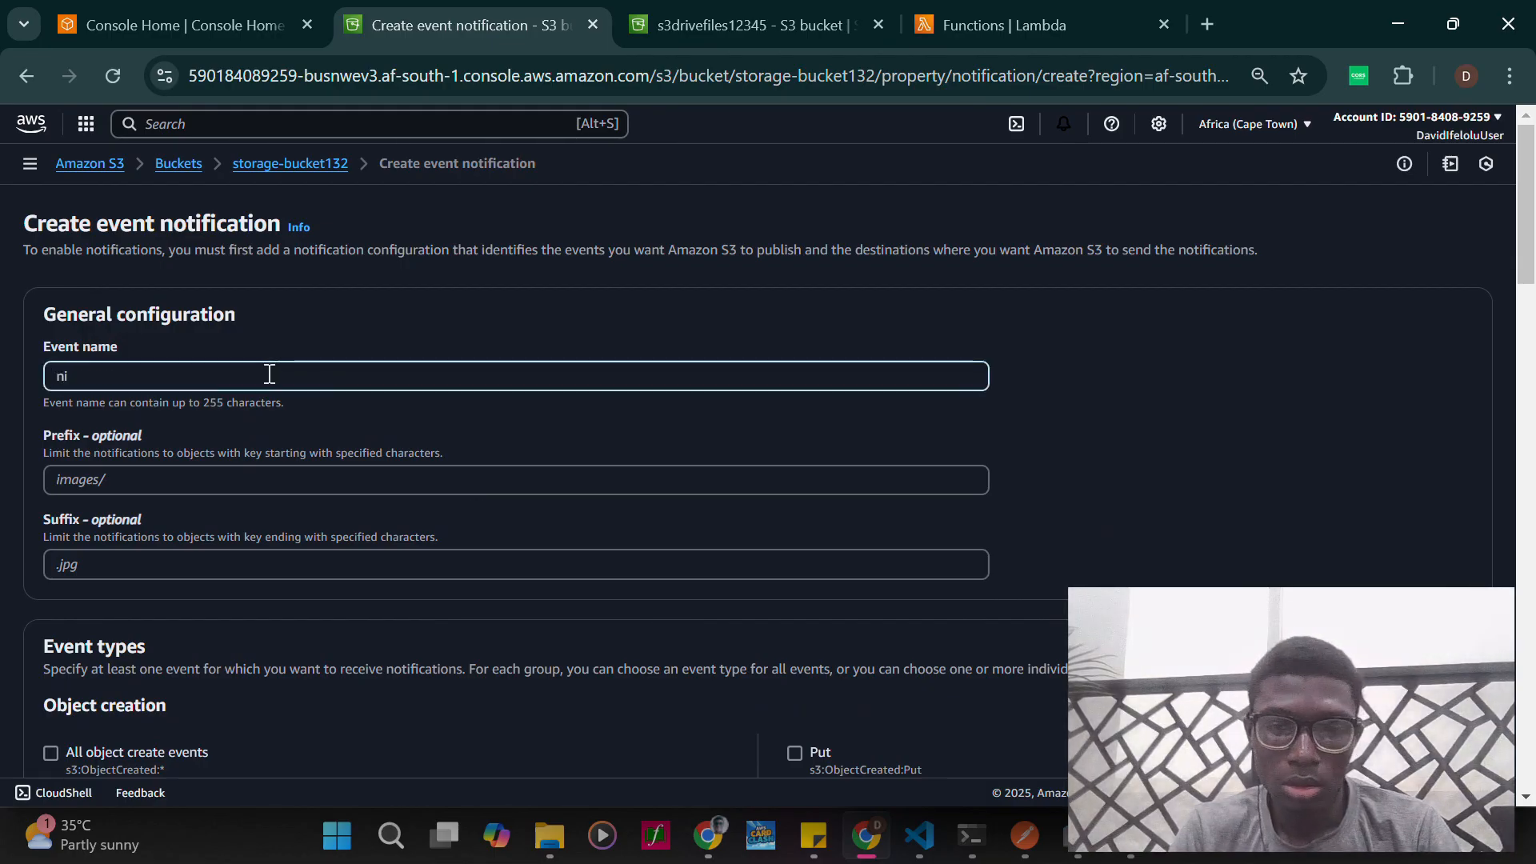
pyautogui.write('tfy')
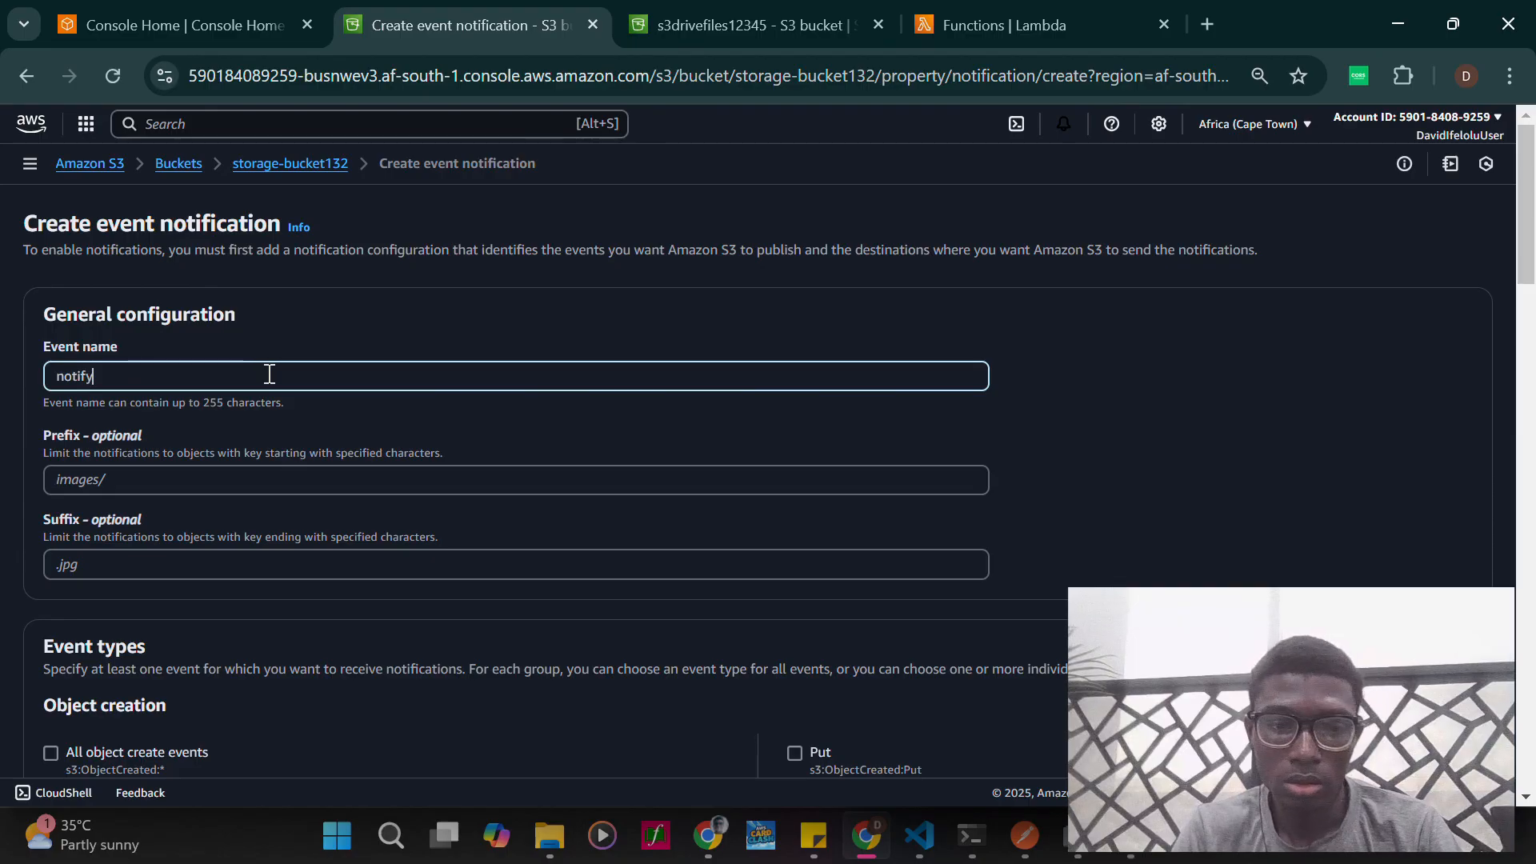
pyautogui.write('event')
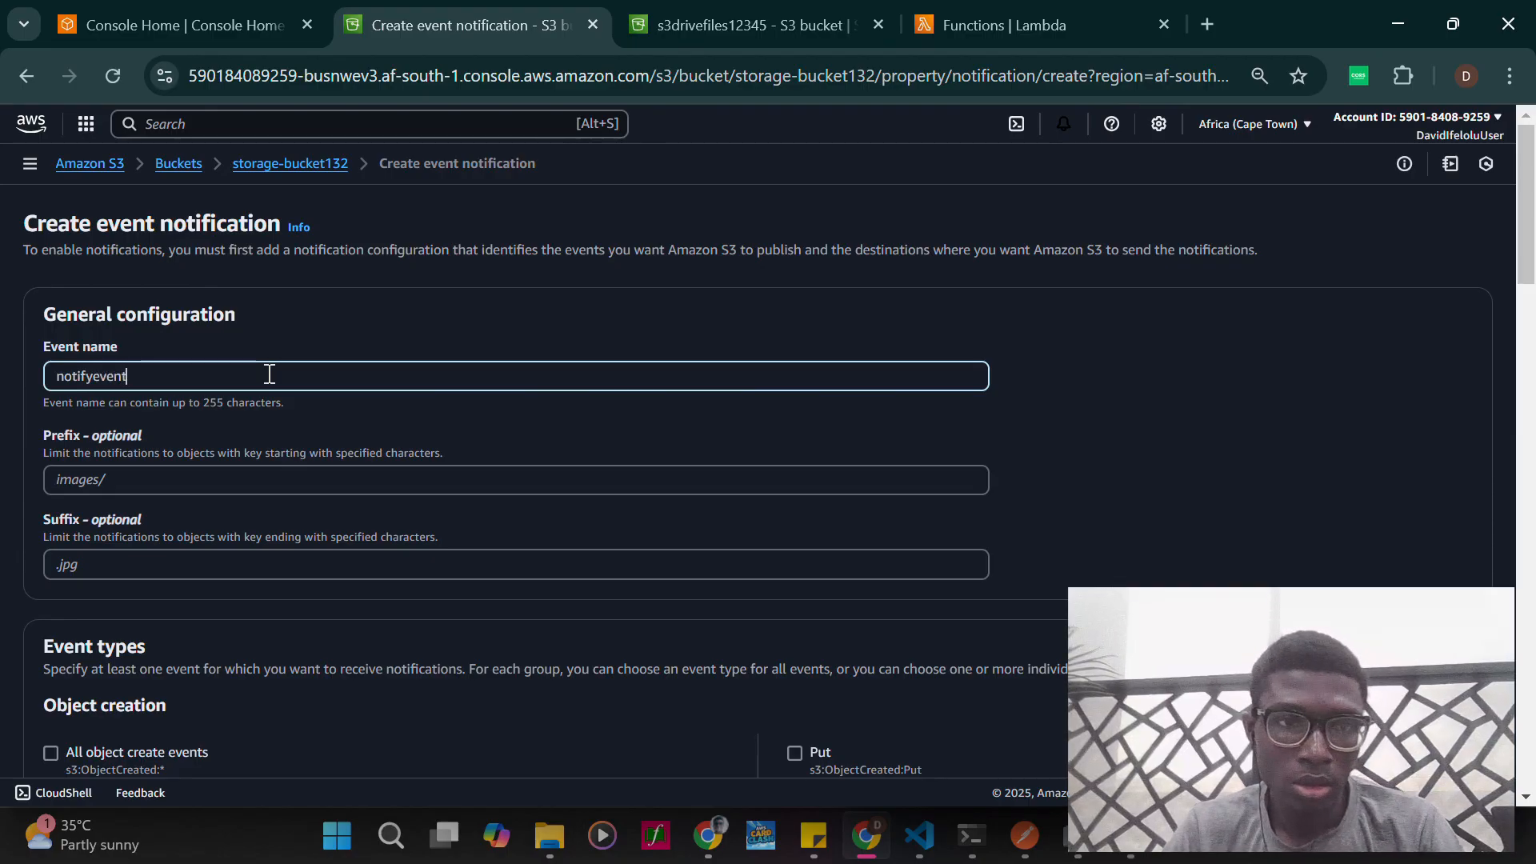
# - Enable all object create events and all object removal events as the notification's event types
pyautogui.scroll(-1, 189, 468)
pyautogui.scroll(-3, 176, 485)
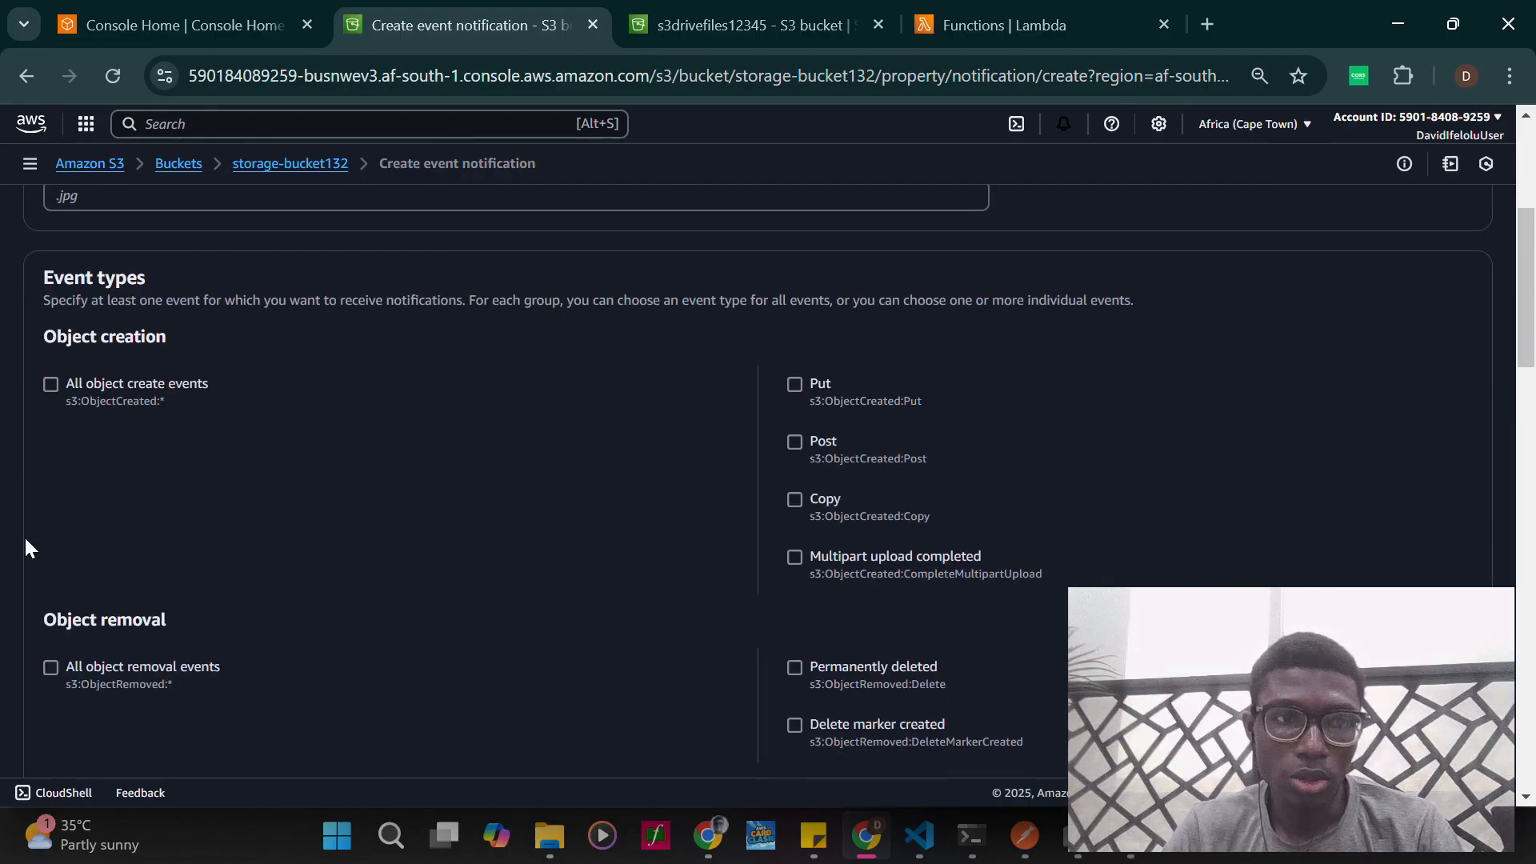
pyautogui.scroll(-1, 170, 483)
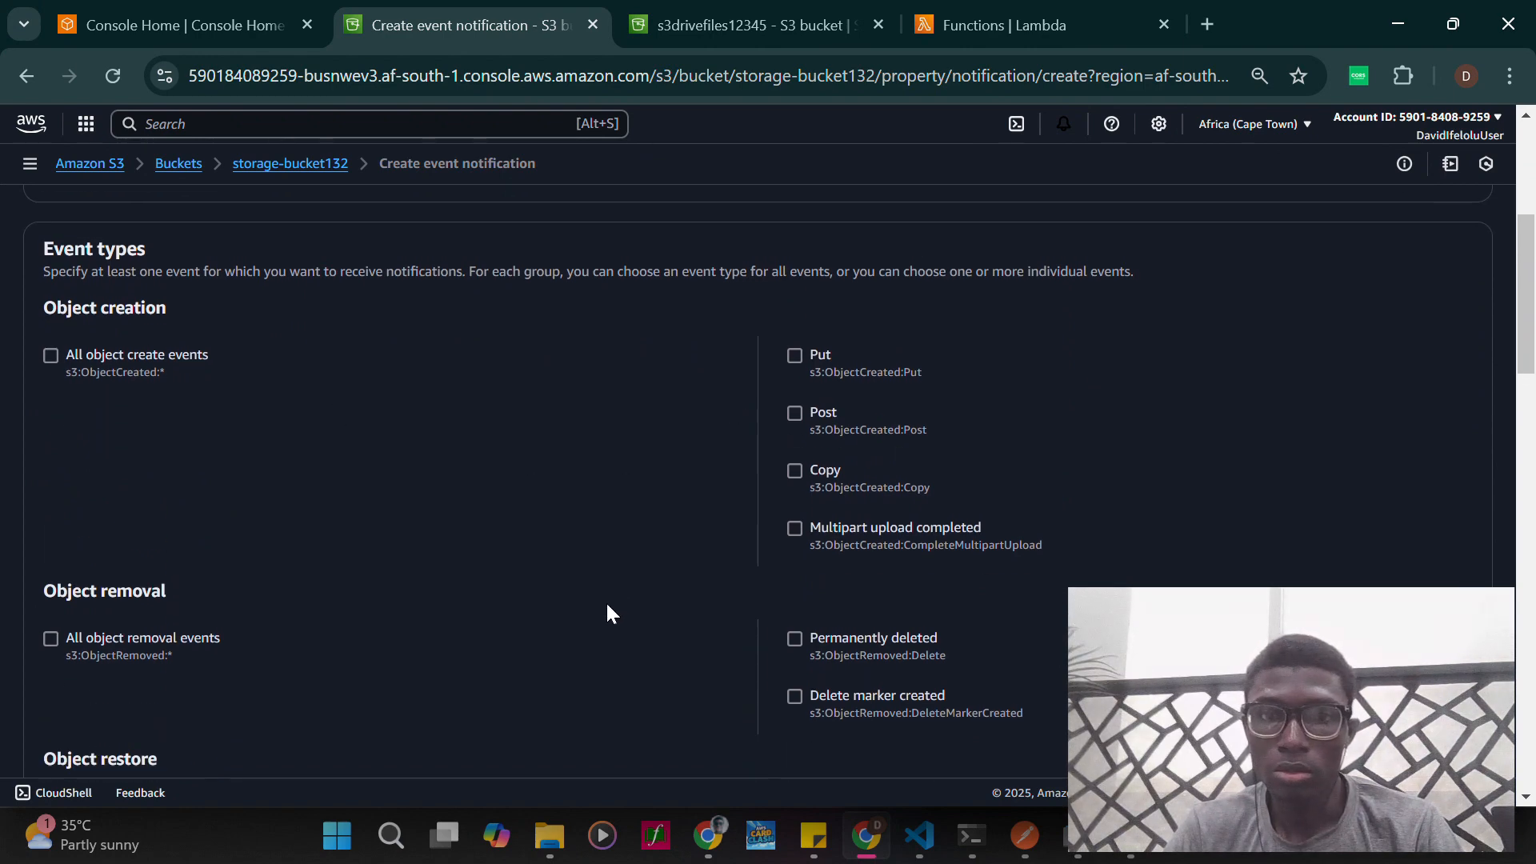
pyautogui.scroll(-1, 608, 612)
pyautogui.scroll(1, 608, 612)
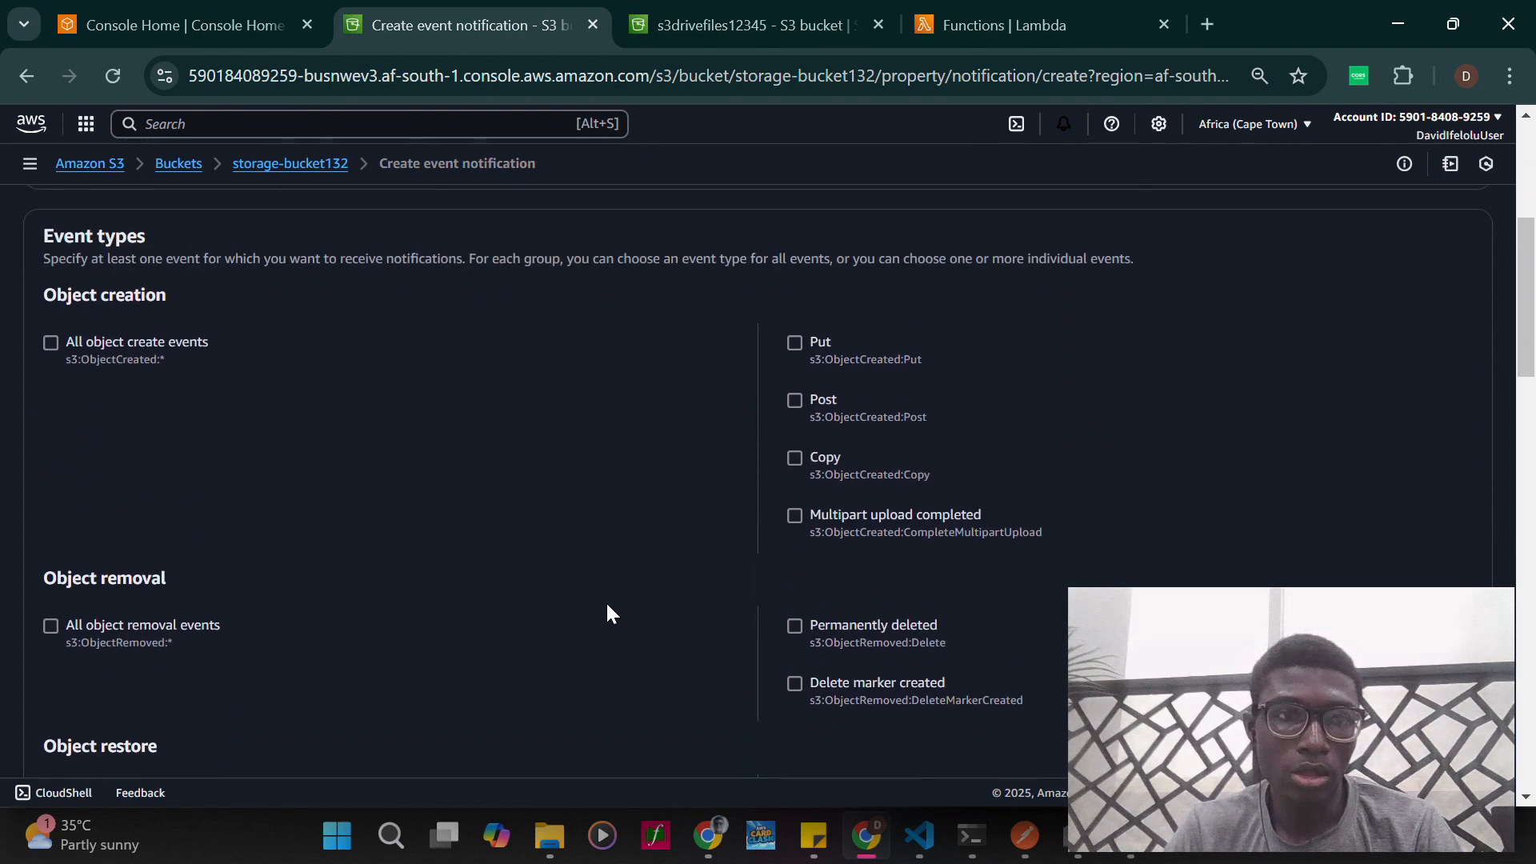
pyautogui.click(51, 344)
pyautogui.scroll(-1, 382, 641)
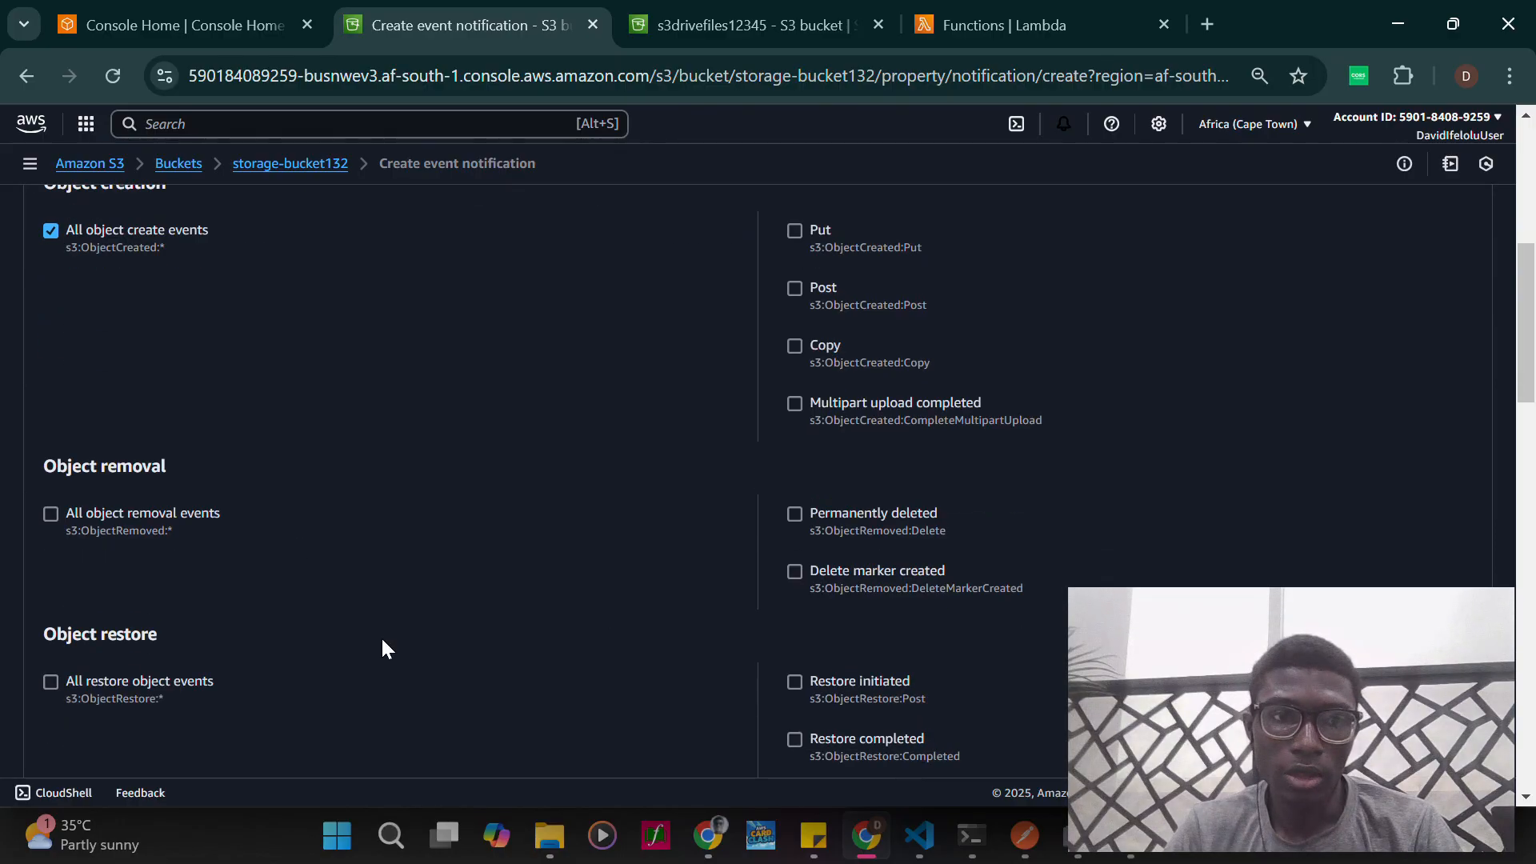
pyautogui.scroll(1, 132, 511)
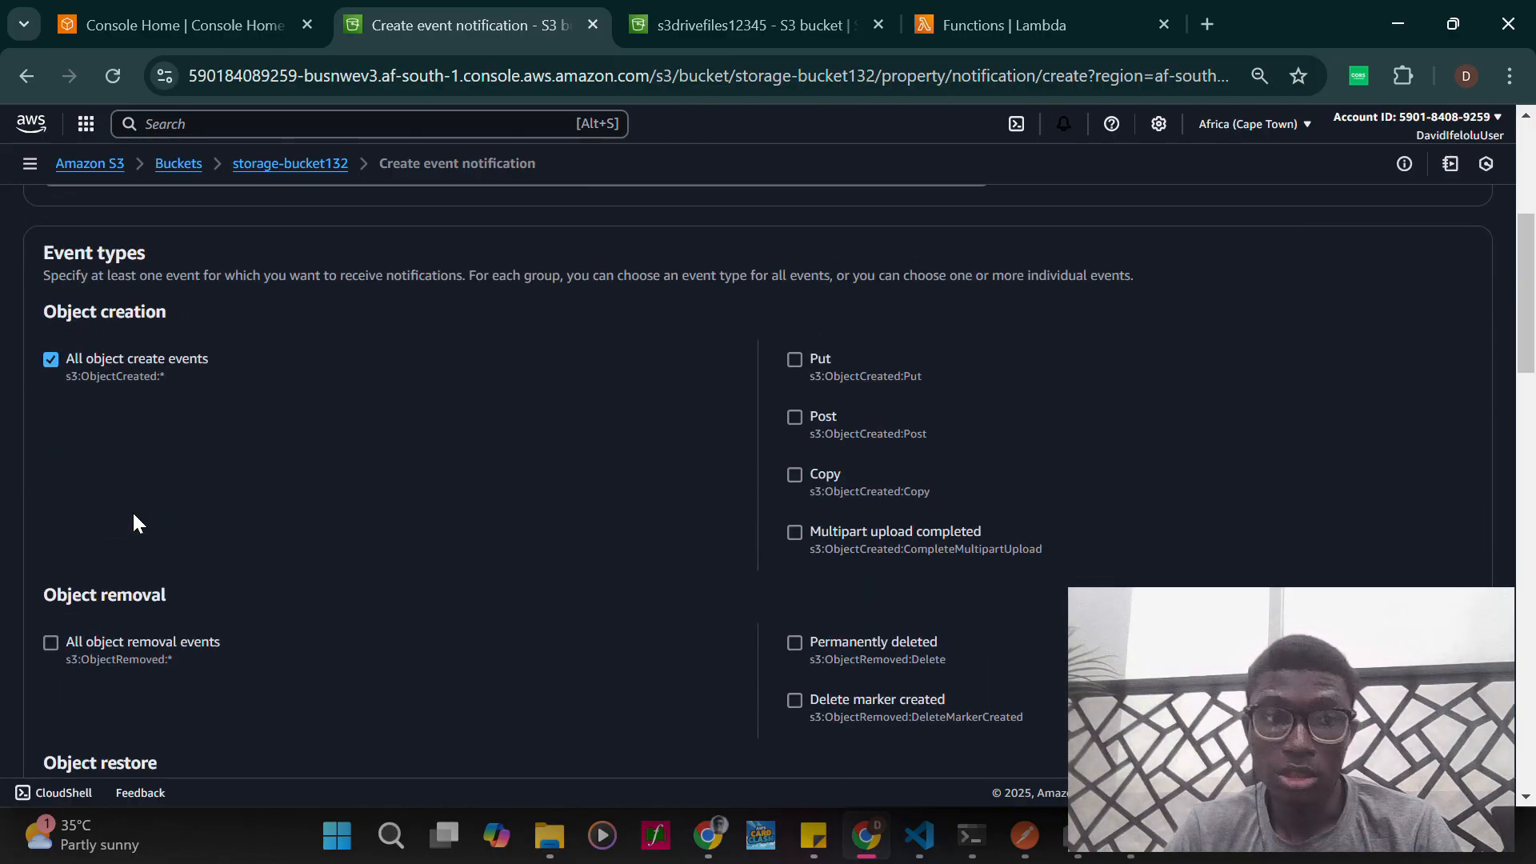
pyautogui.scroll(-2, 134, 523)
pyautogui.click(50, 481)
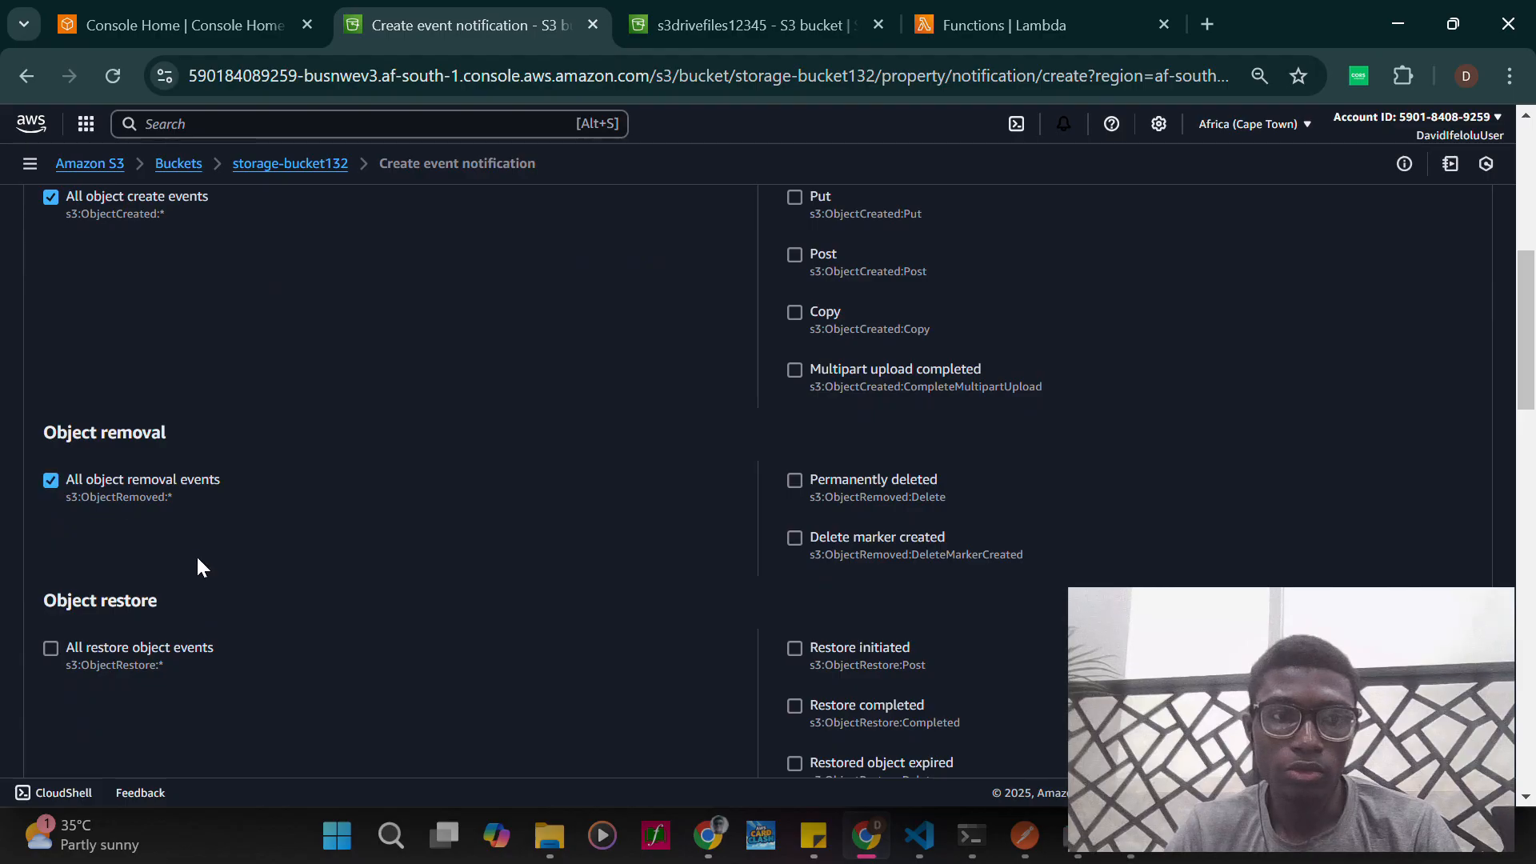
# - Review the remaining event types, from object restore and ACL through replication, lifecycle and Intelligent-Tiering
pyautogui.scroll(-2, 198, 560)
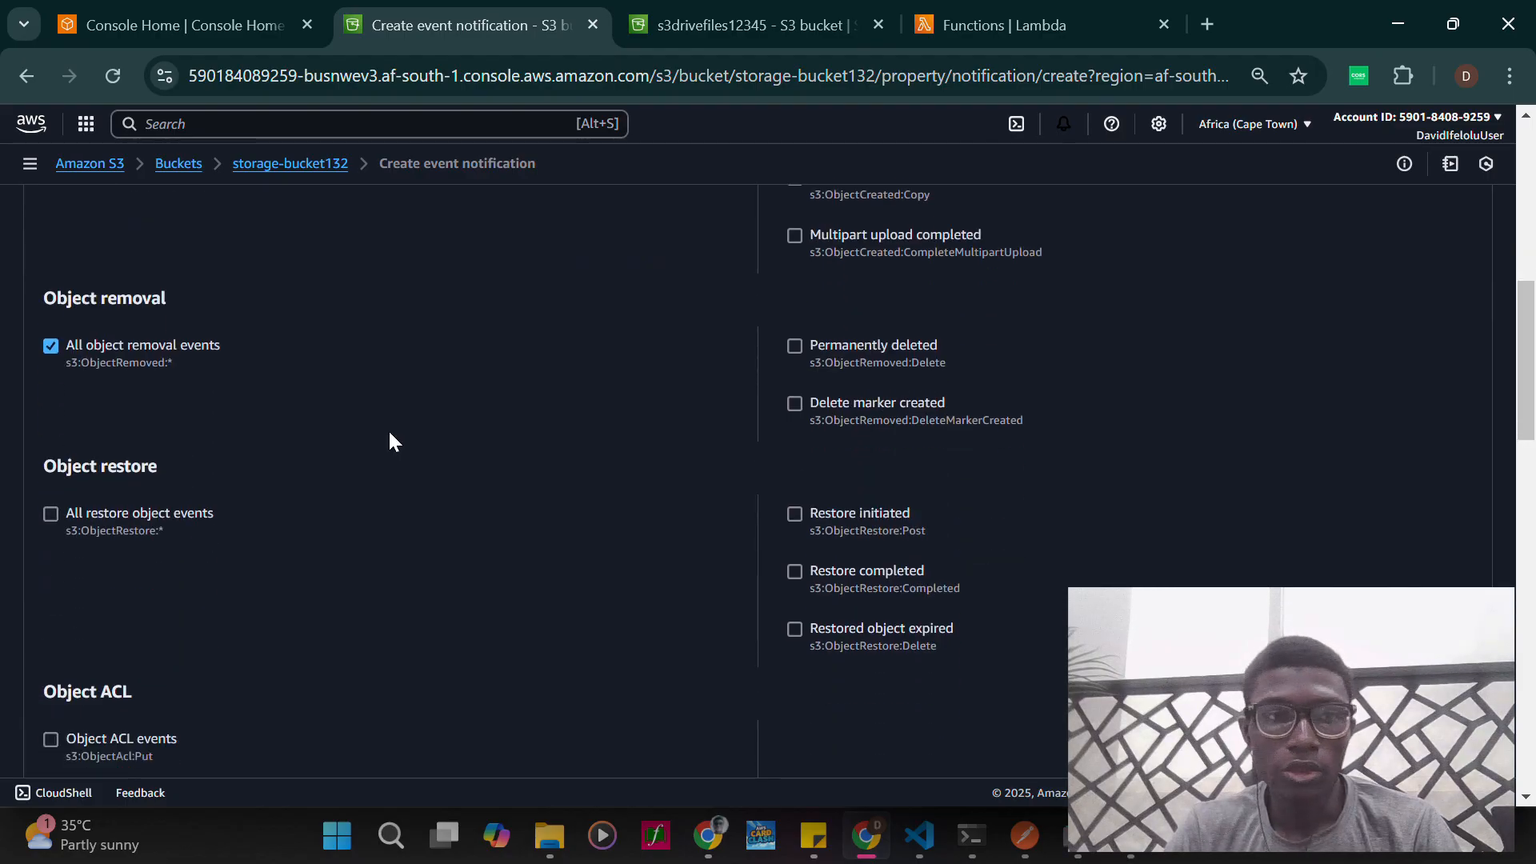
pyautogui.scroll(5, 390, 433)
pyautogui.scroll(-2, 390, 433)
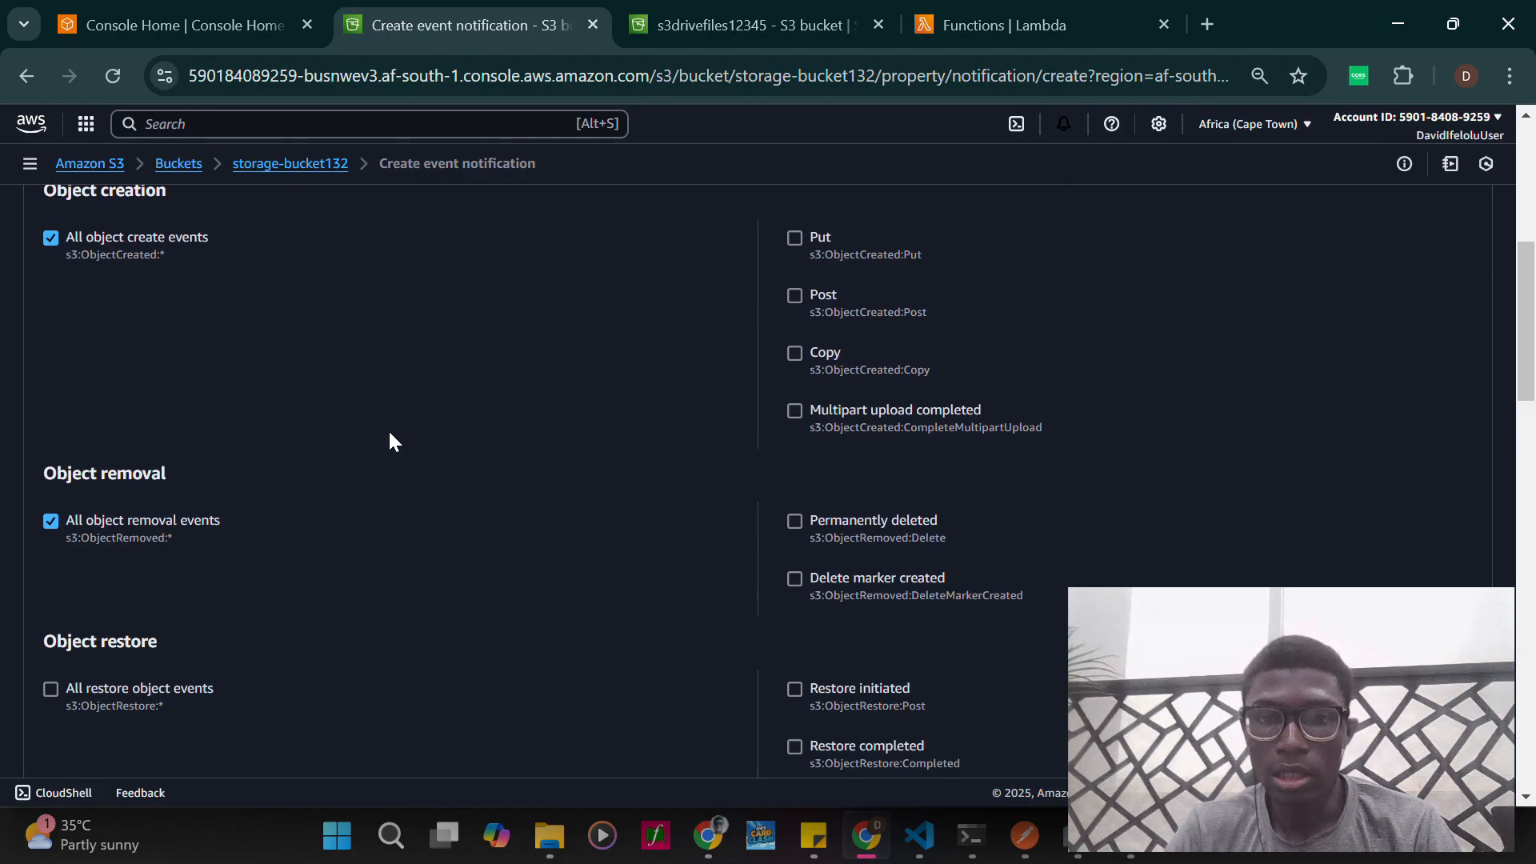
pyautogui.scroll(-6, 390, 435)
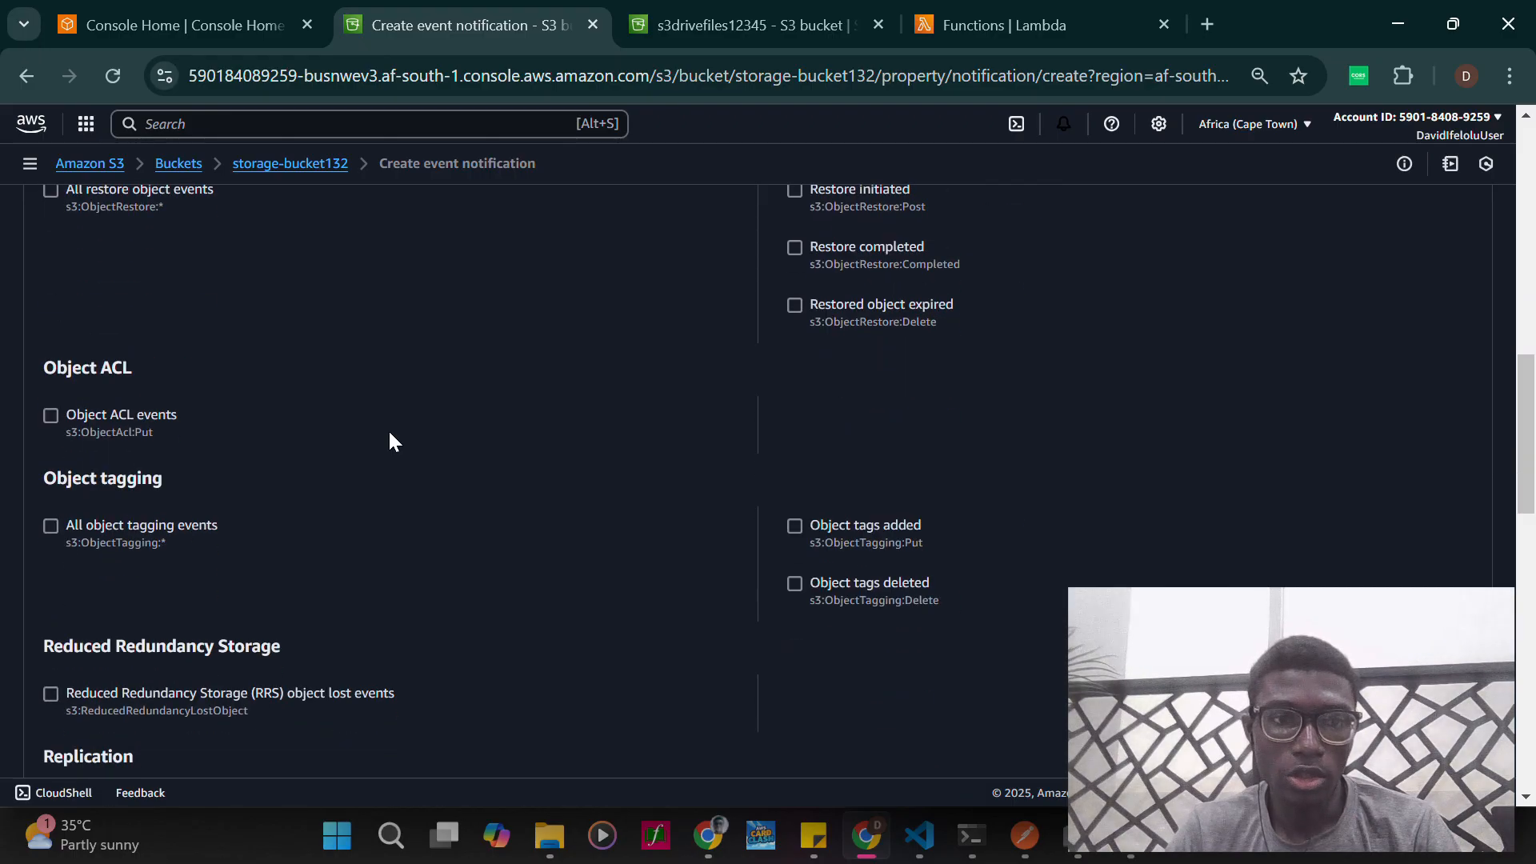
pyautogui.scroll(-7, 390, 442)
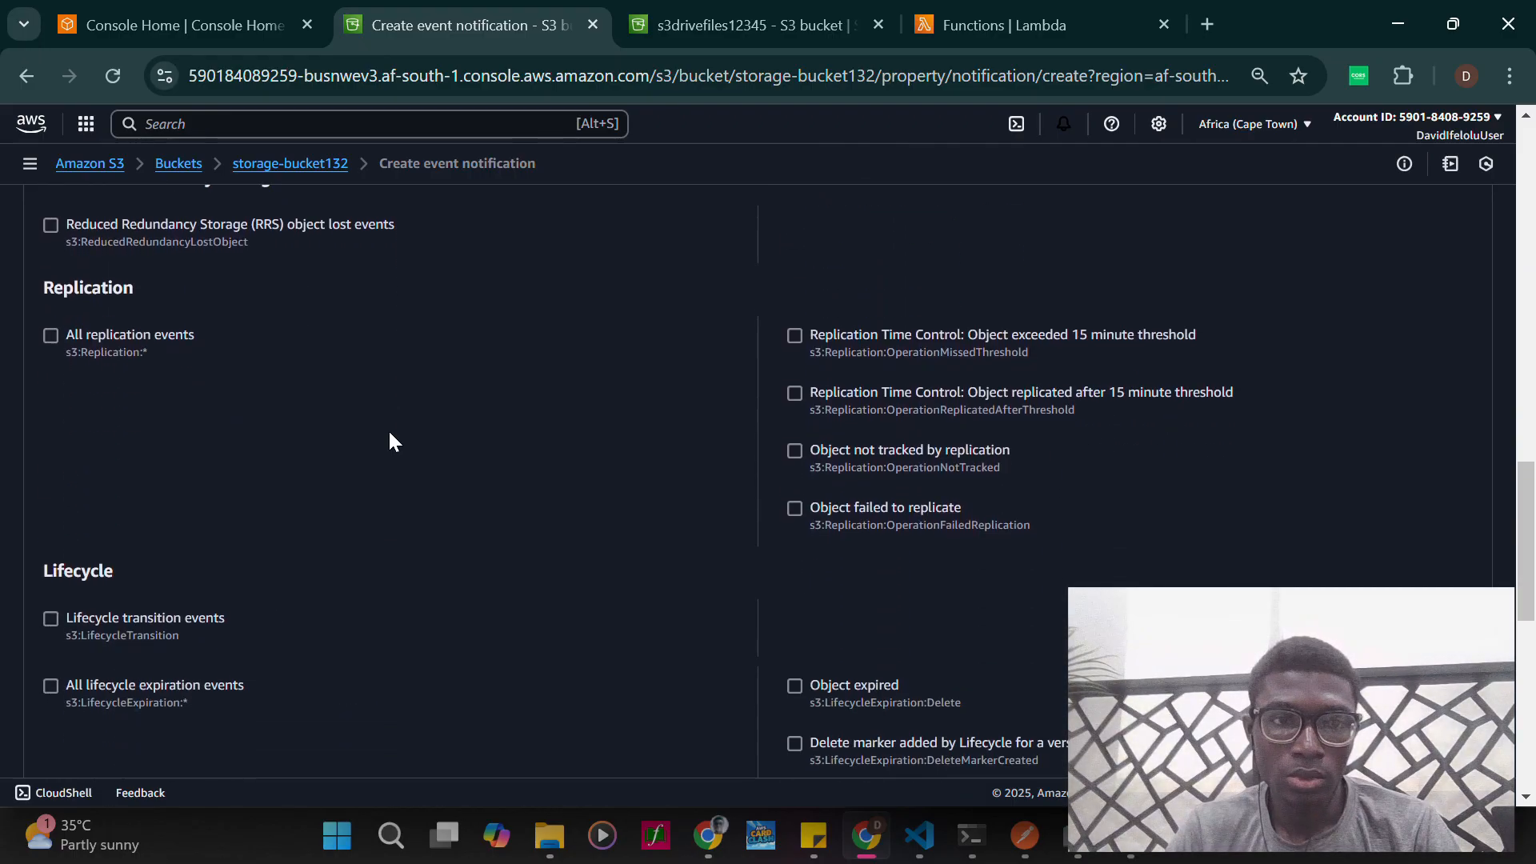
pyautogui.scroll(4, 390, 438)
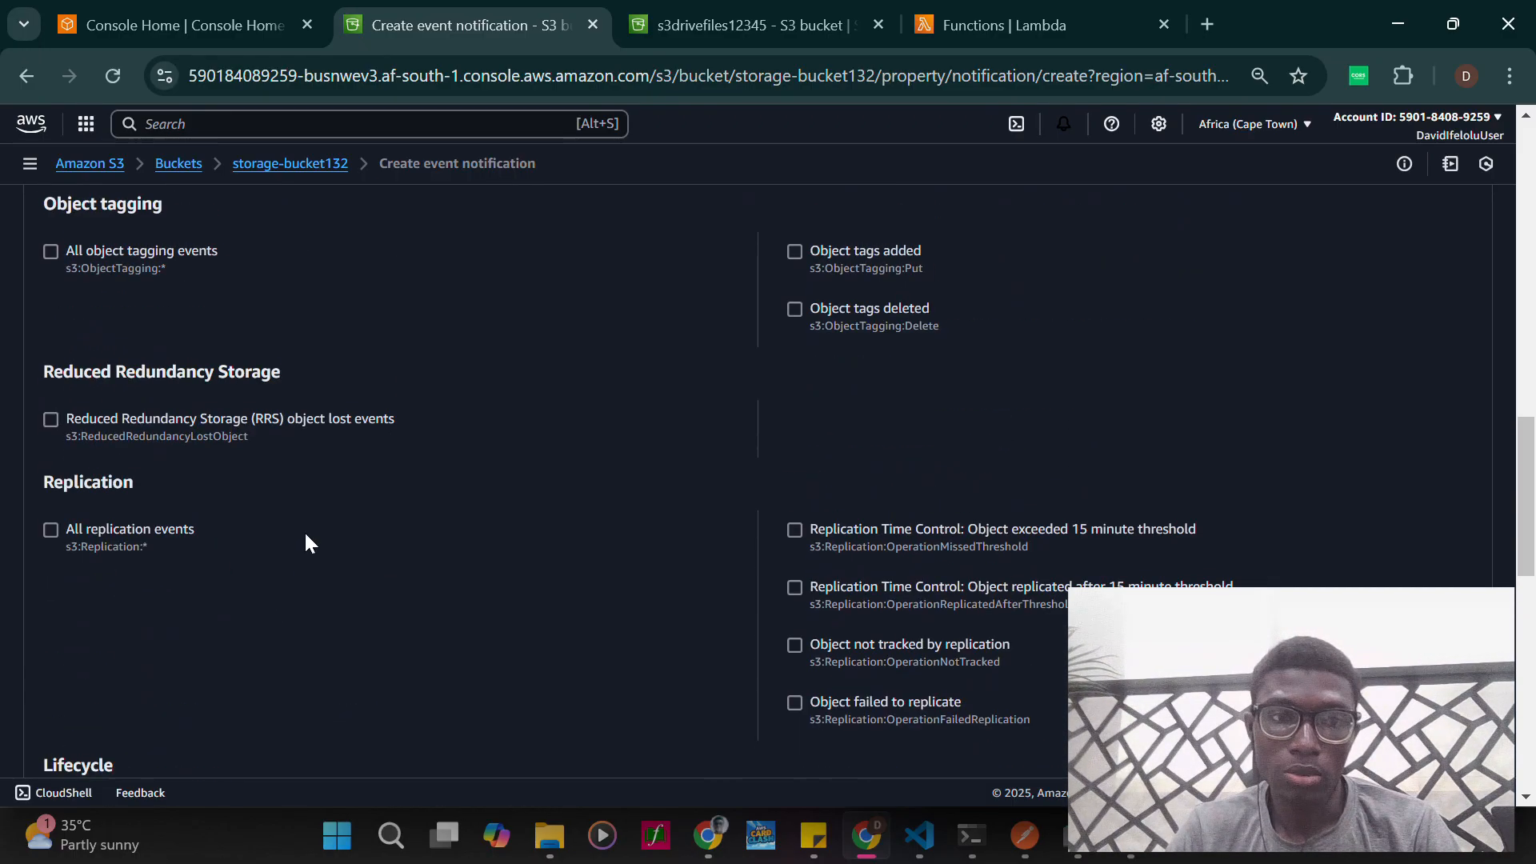
pyautogui.scroll(-2, 272, 568)
pyautogui.scroll(-5, 405, 531)
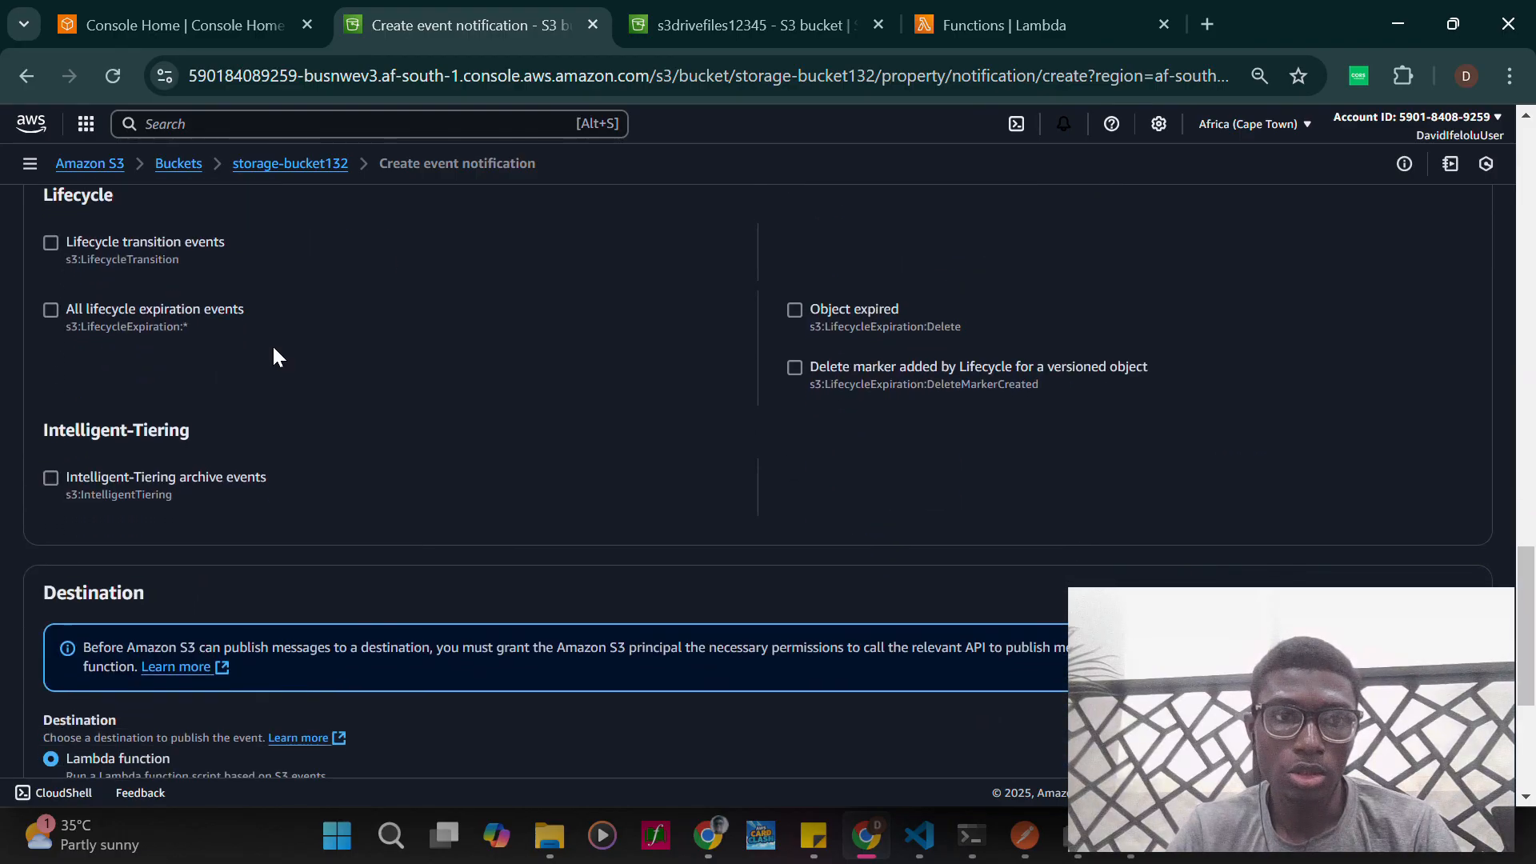
pyautogui.scroll(2, 272, 344)
pyautogui.scroll(-2, 423, 491)
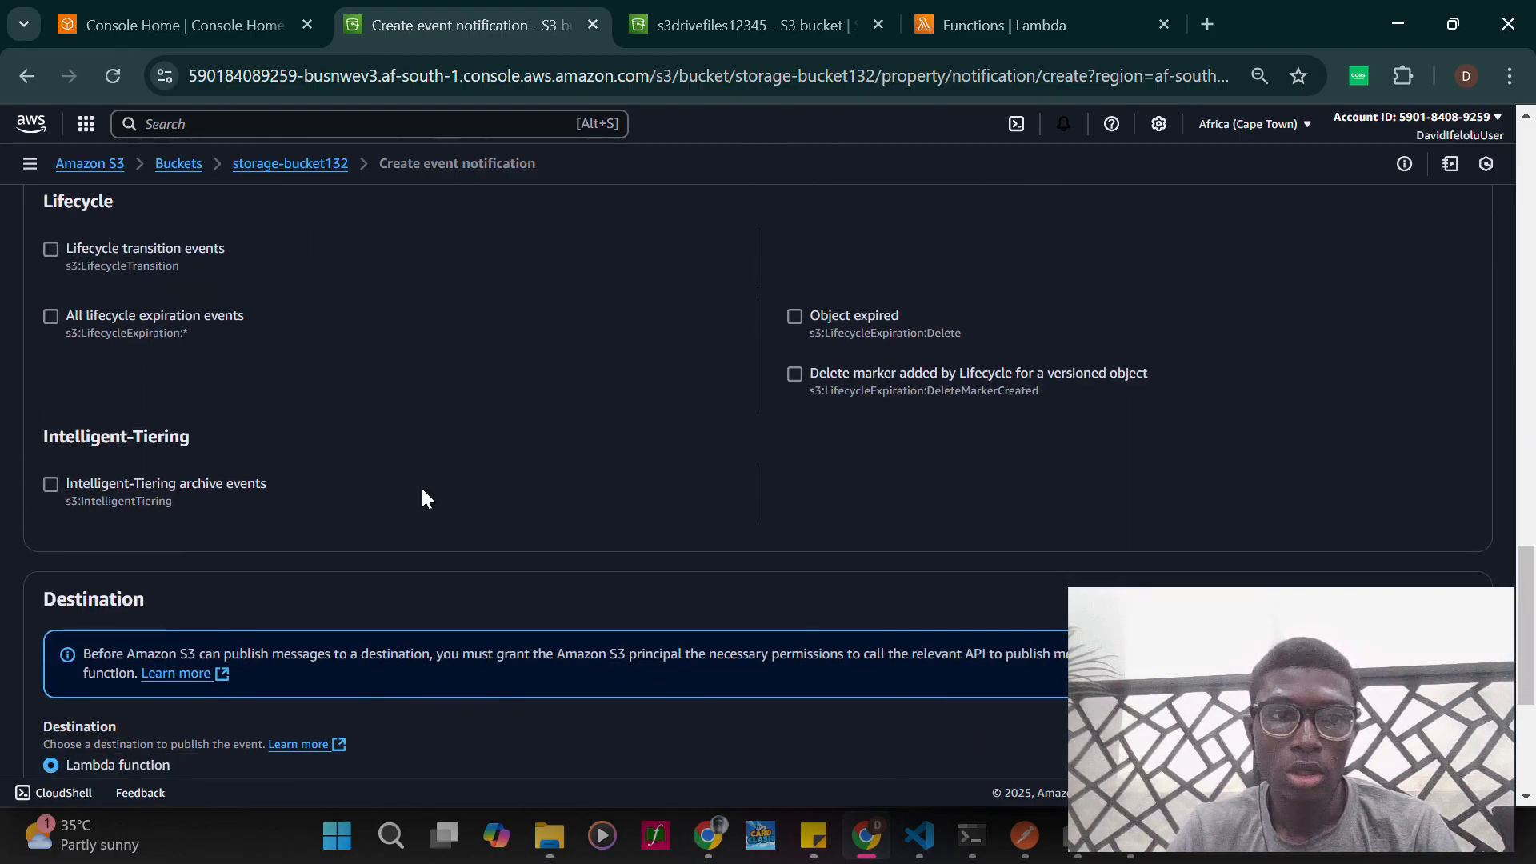
# - Set the event notification's destination to SNS topic
pyautogui.scroll(-4, 422, 497)
pyautogui.scroll(-1, 414, 564)
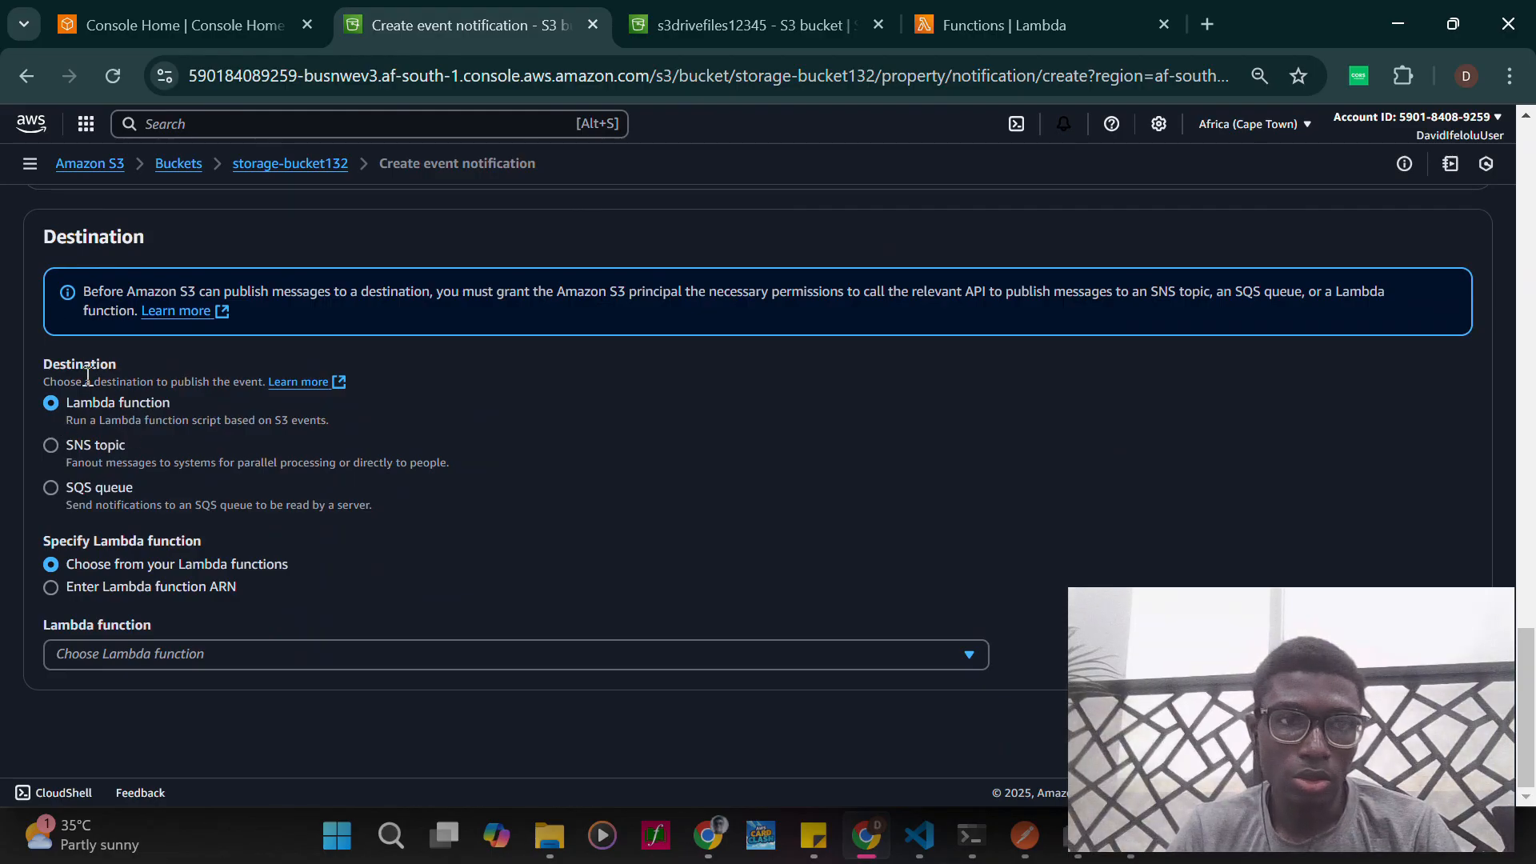
pyautogui.click(49, 446)
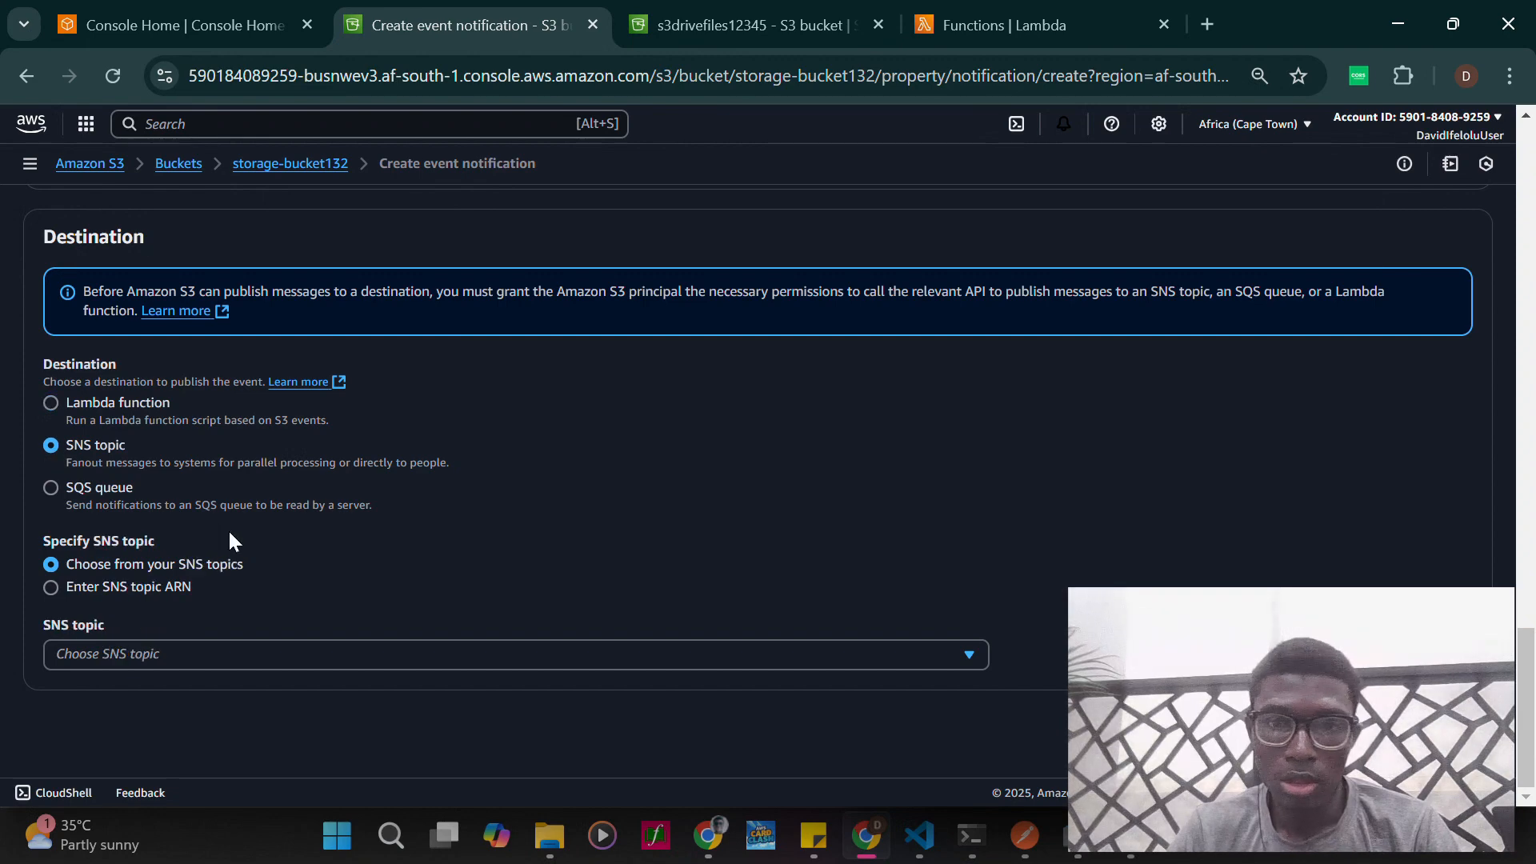
# - Open Simple Notification Service from the recently visited services in a separate browser tab
pyautogui.click(202, 31)
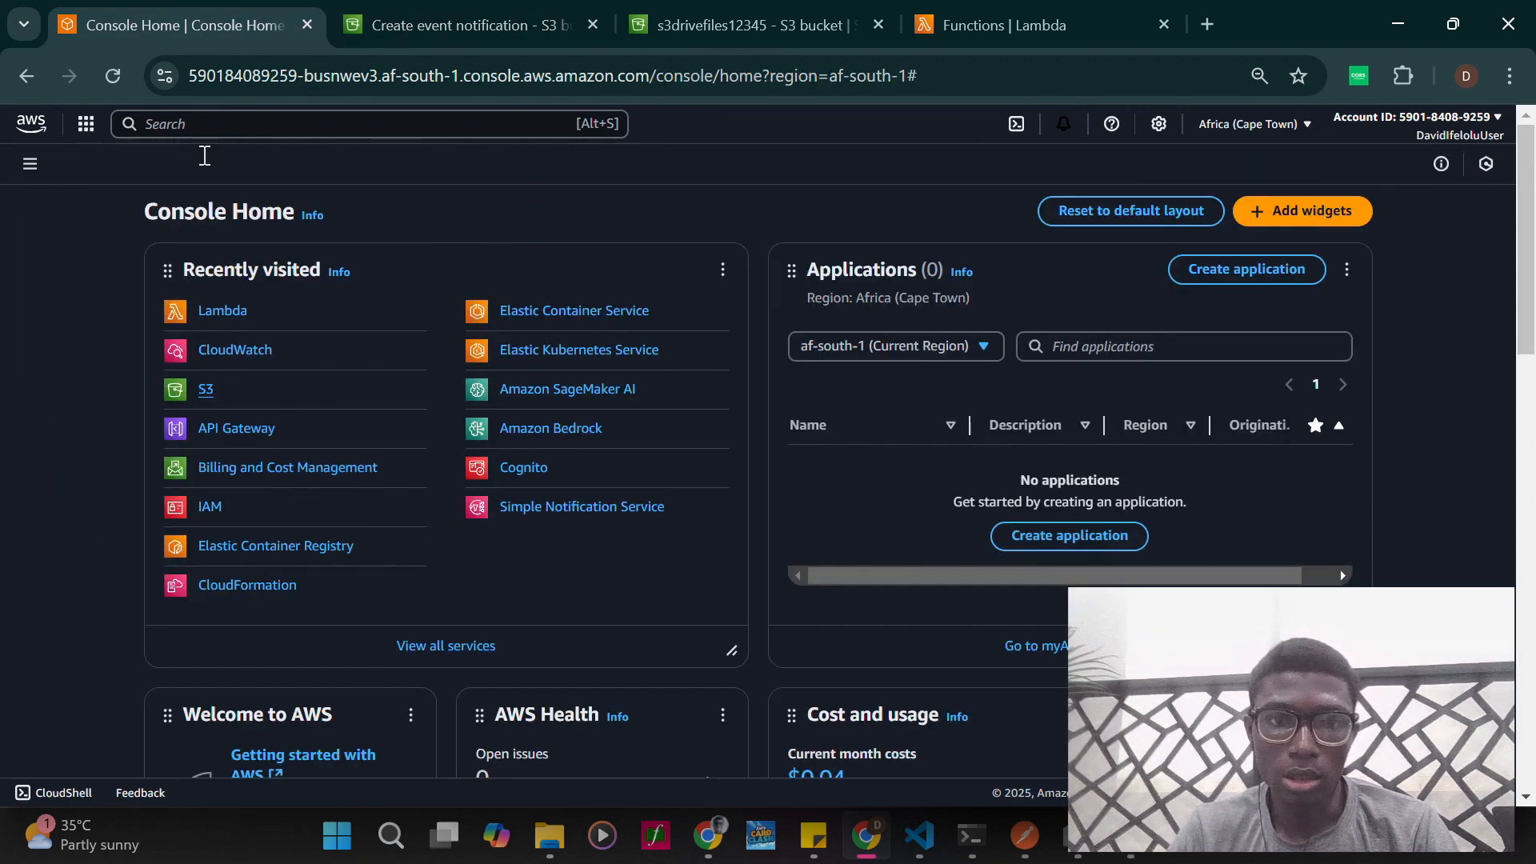
pyautogui.rightClick(562, 510)
pyautogui.click(674, 232)
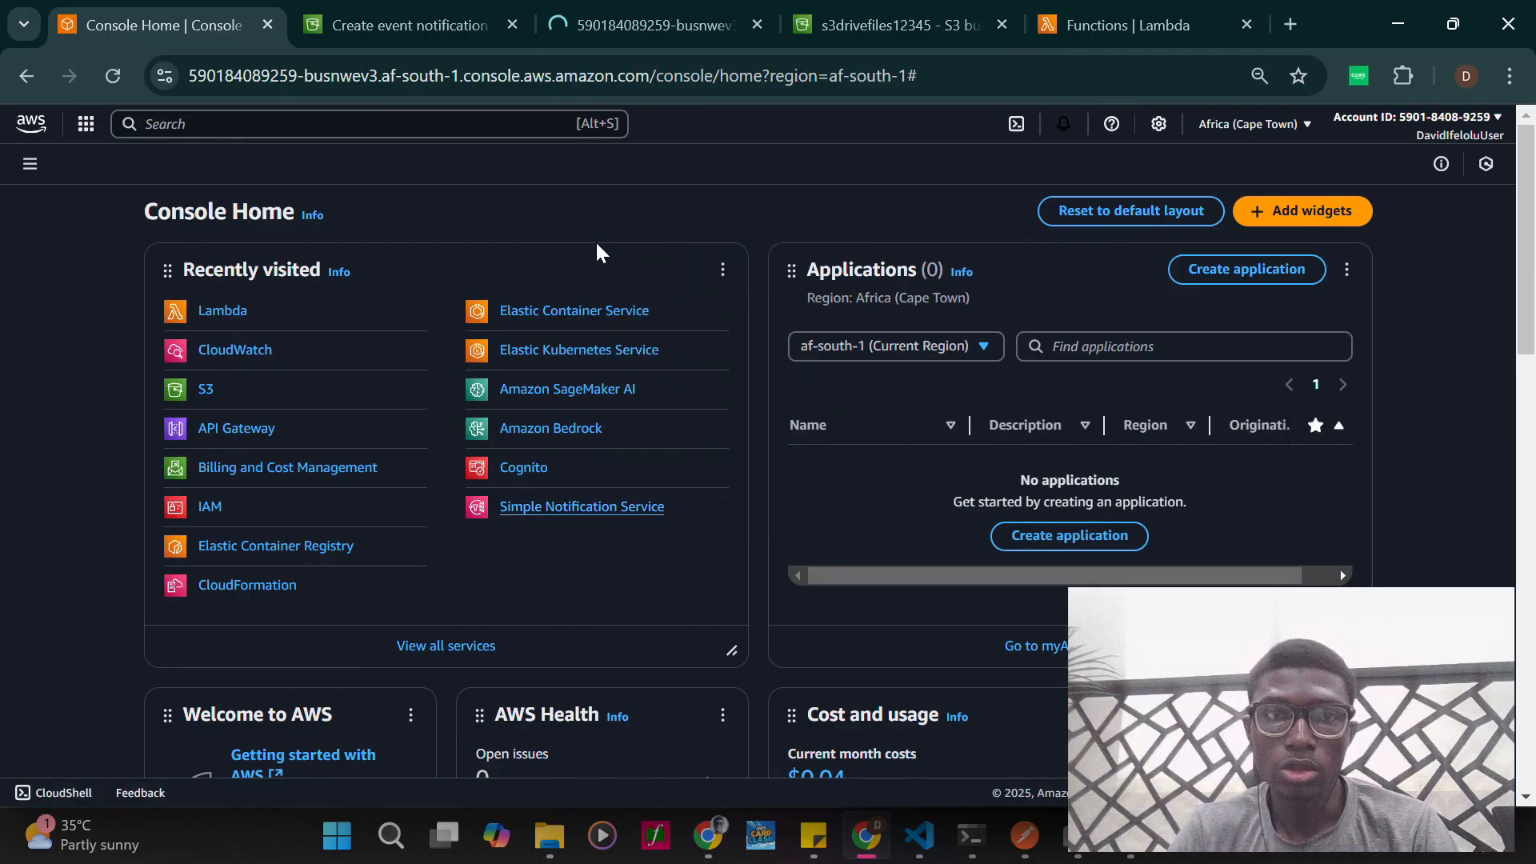
pyautogui.click(569, 13)
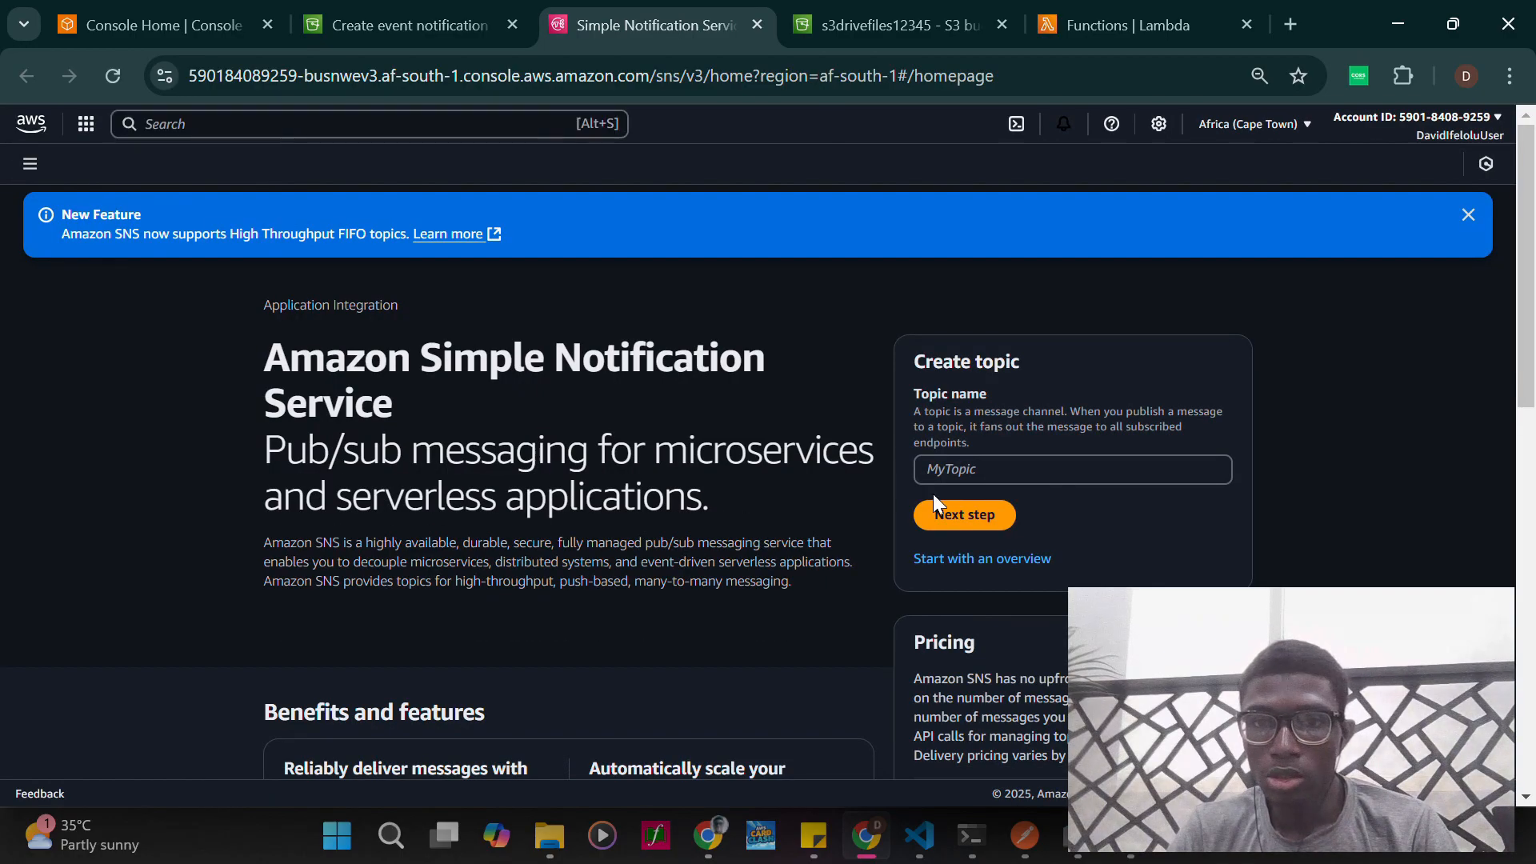
# - Start creating an SNS topic named s3notification
pyautogui.click(1015, 467)
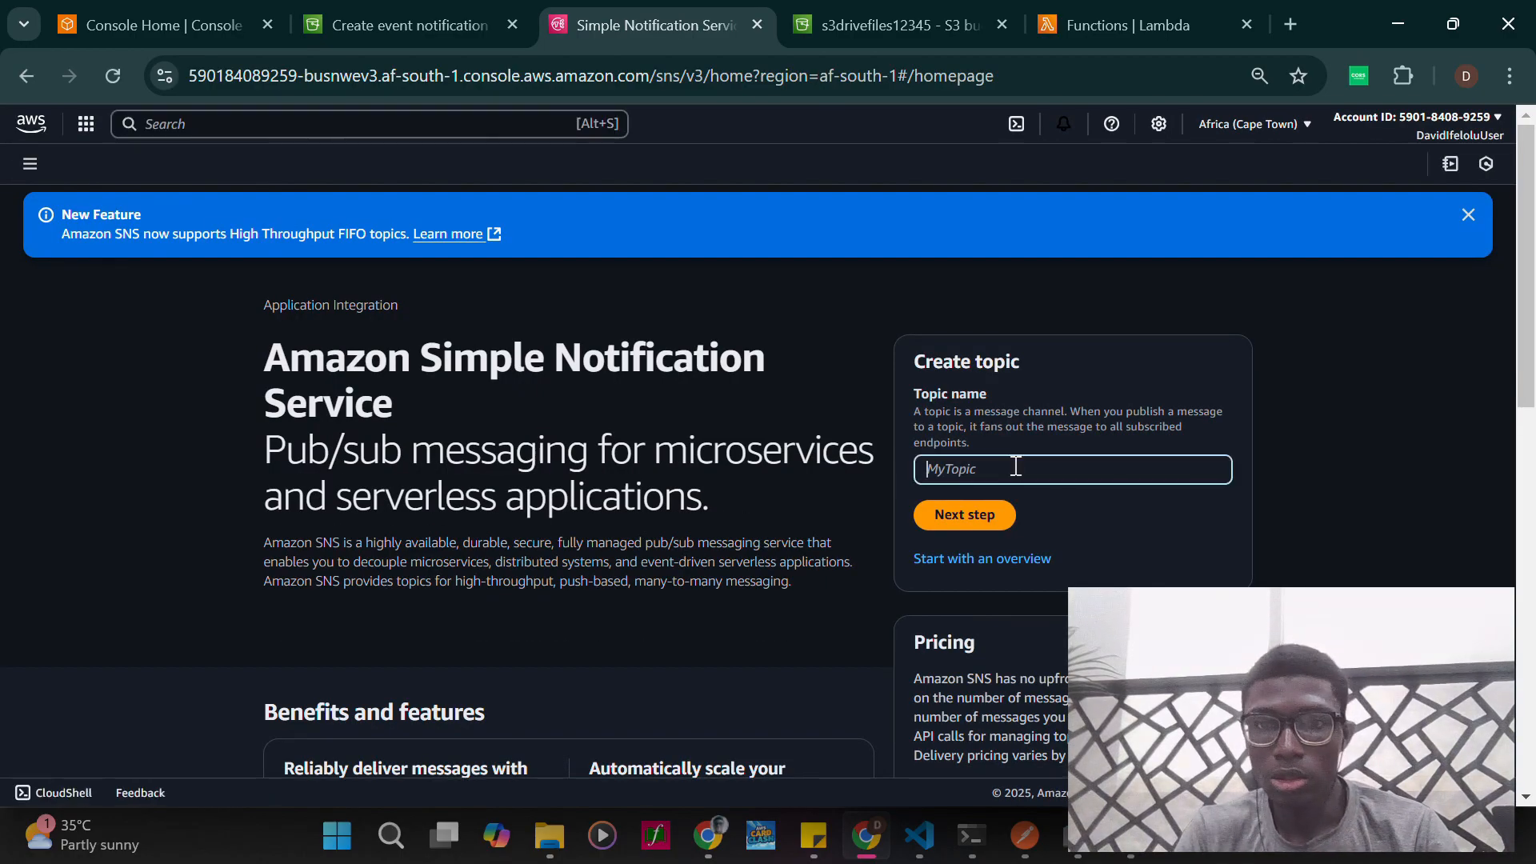
pyautogui.write('s3notifi')
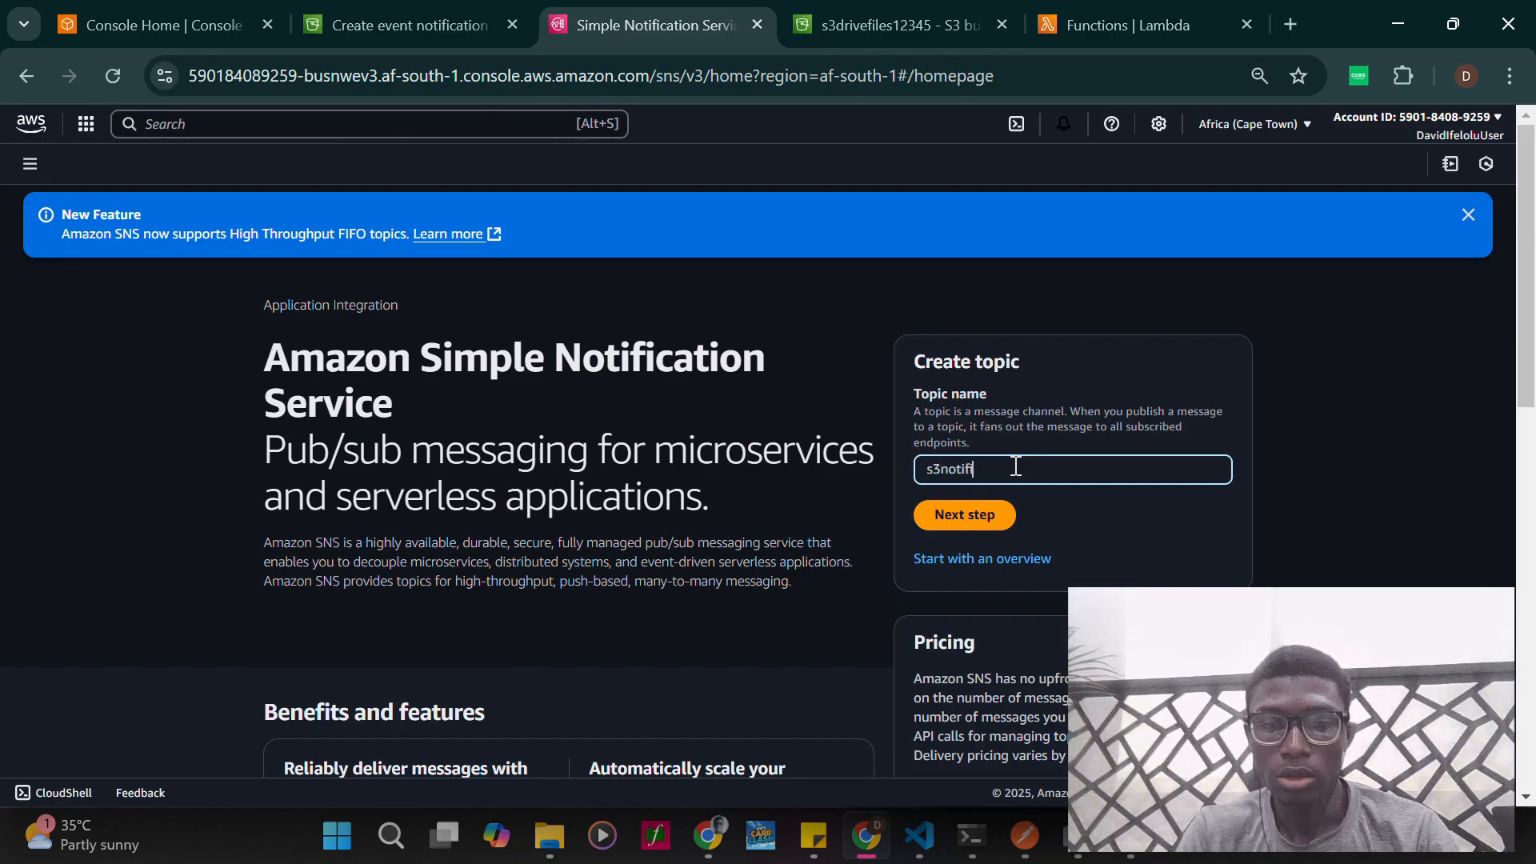
pyautogui.write('cation')
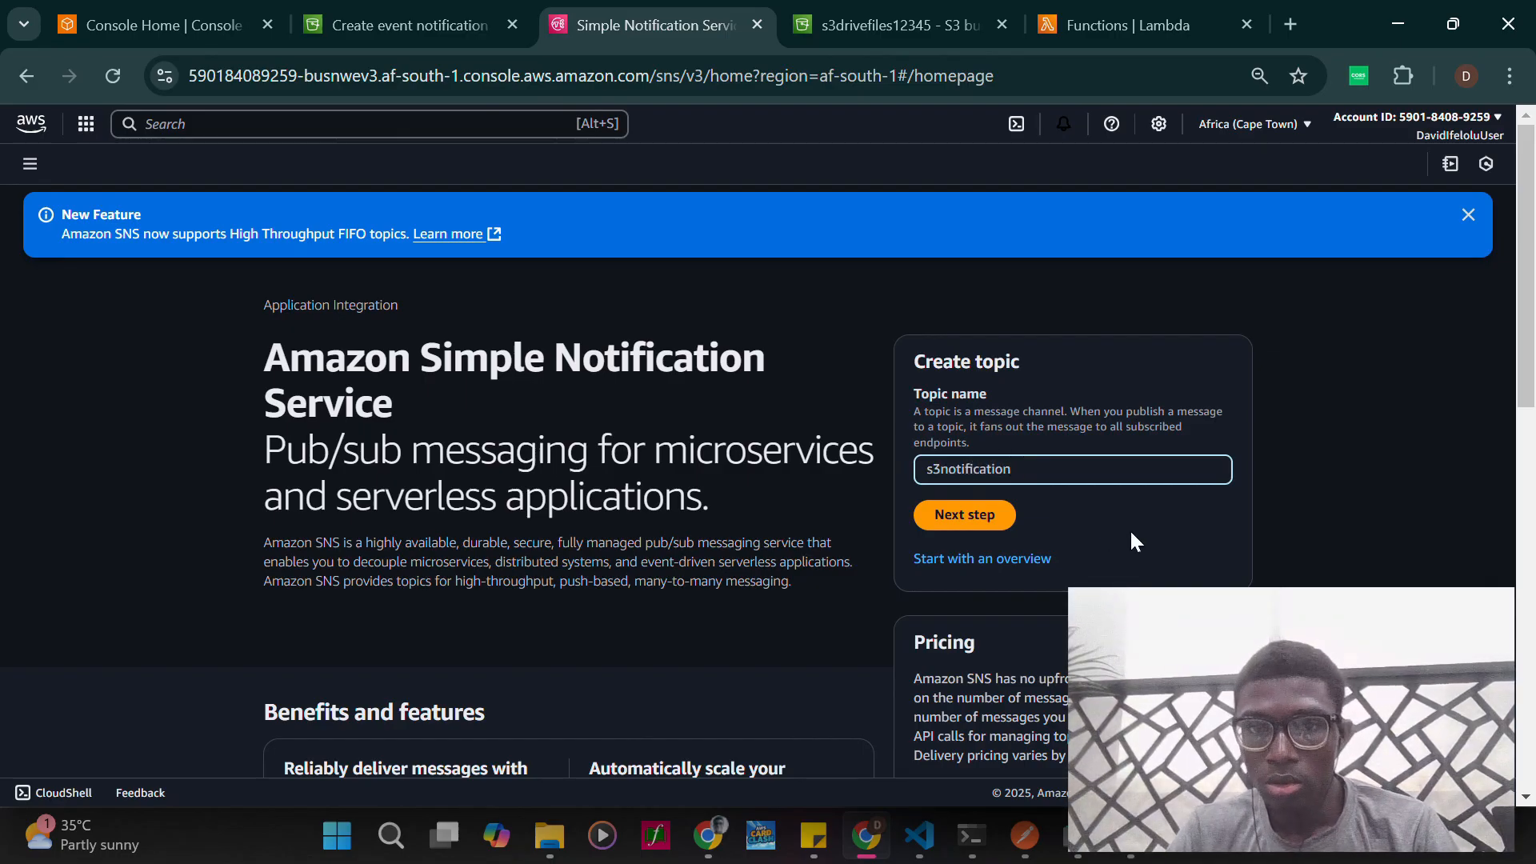
pyautogui.click(964, 516)
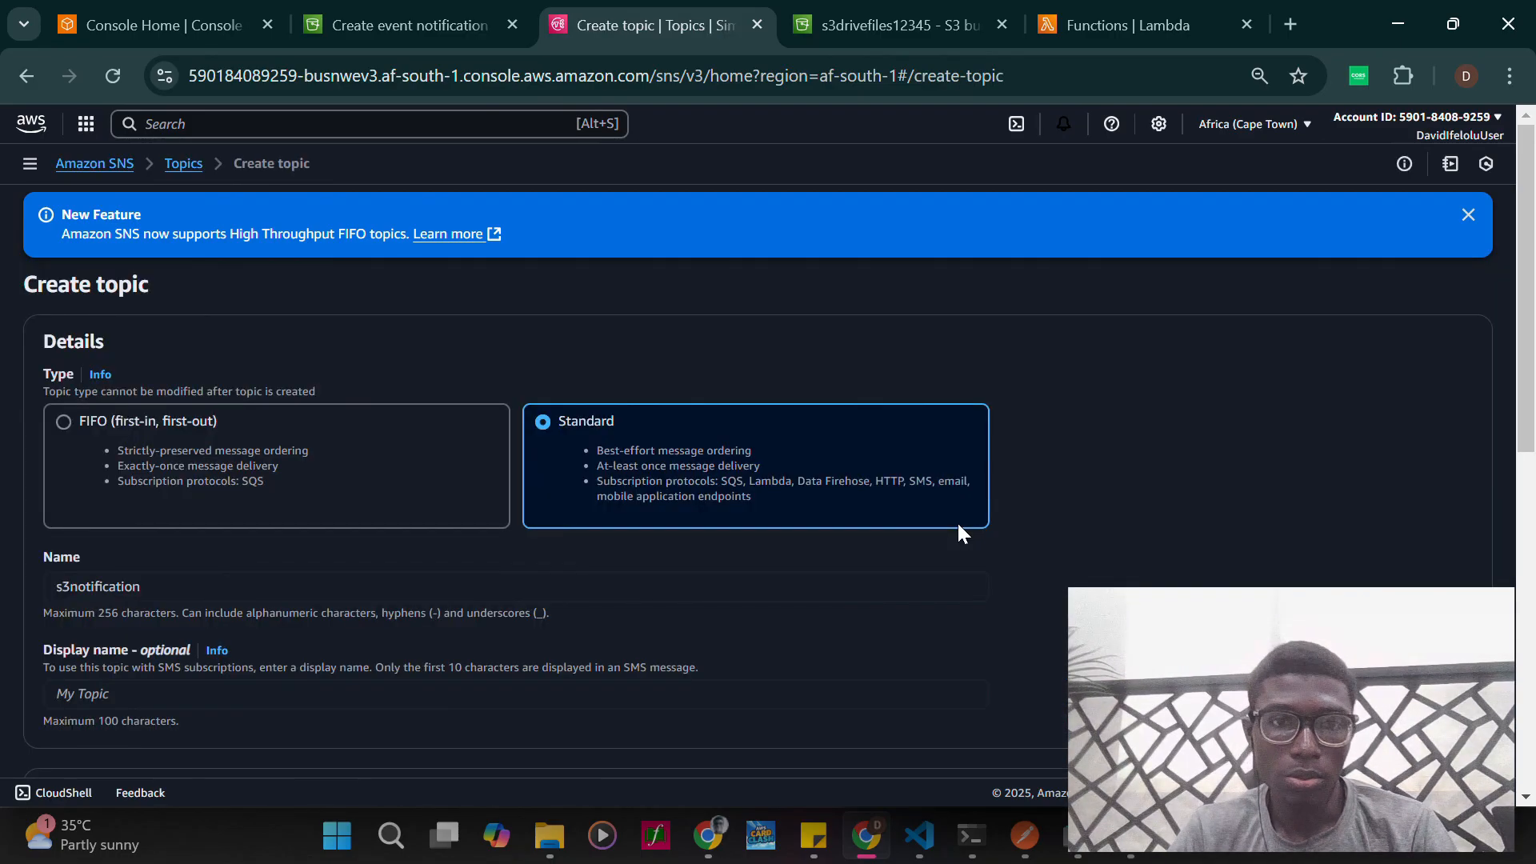
# - Copy the topic name into the optional display name so it reads s3notification
pyautogui.scroll(-2, 542, 576)
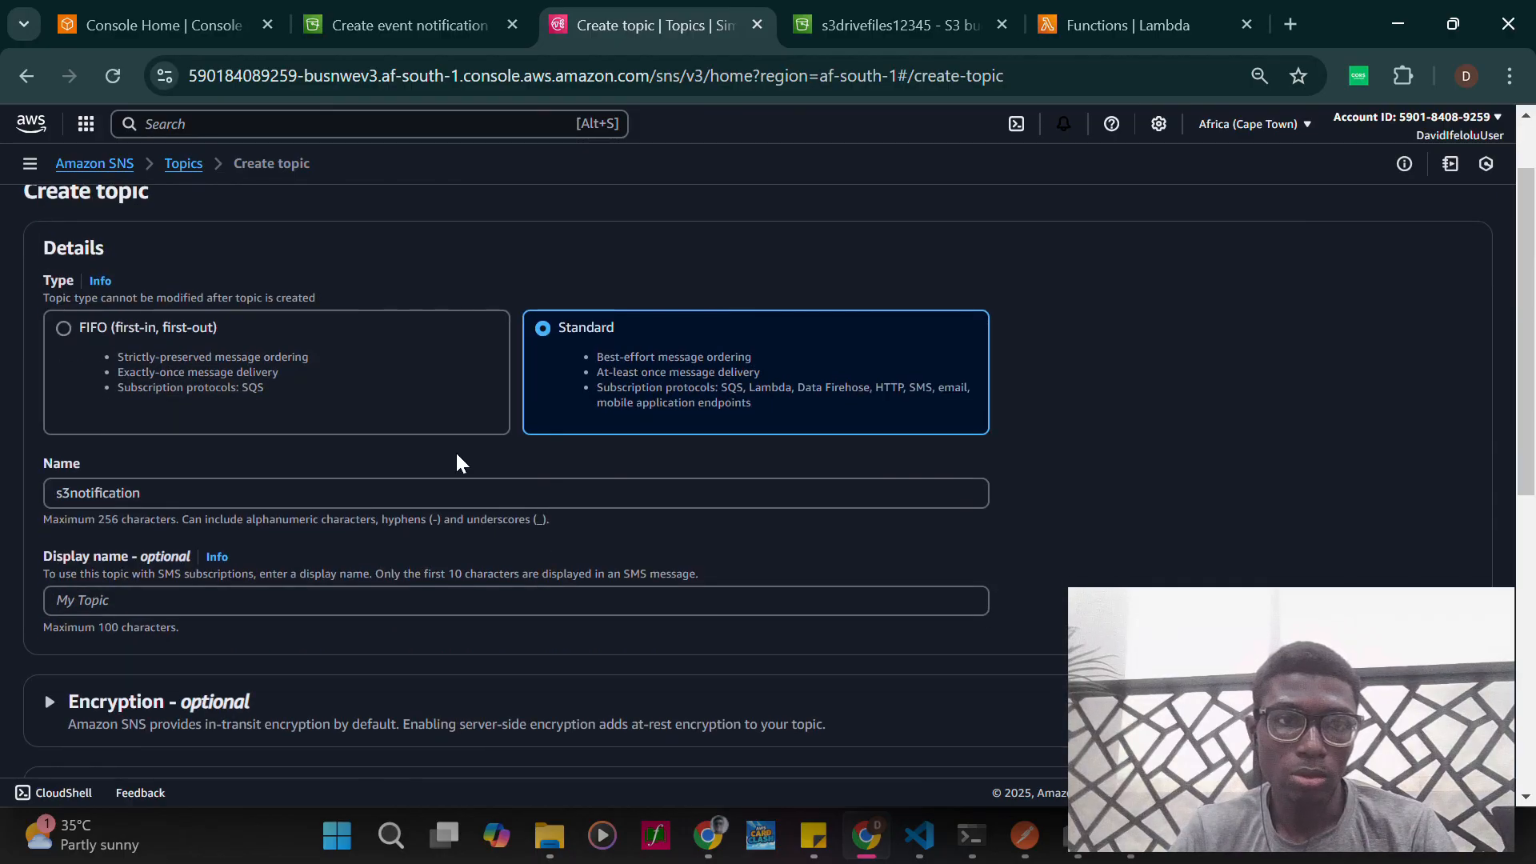
pyautogui.scroll(-1, 264, 520)
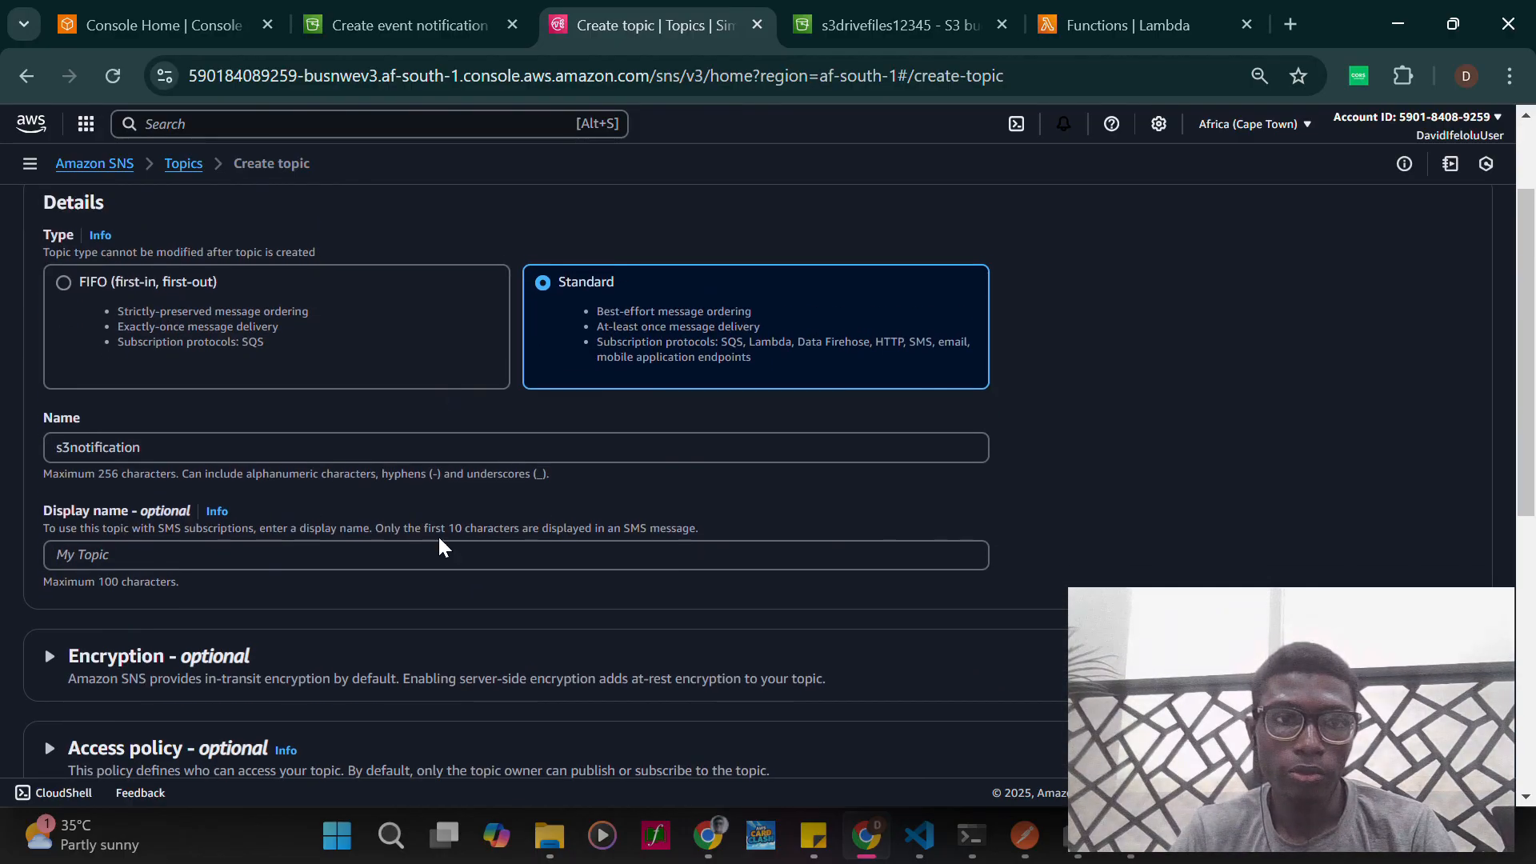
pyautogui.scroll(-2, 439, 544)
pyautogui.click(274, 425)
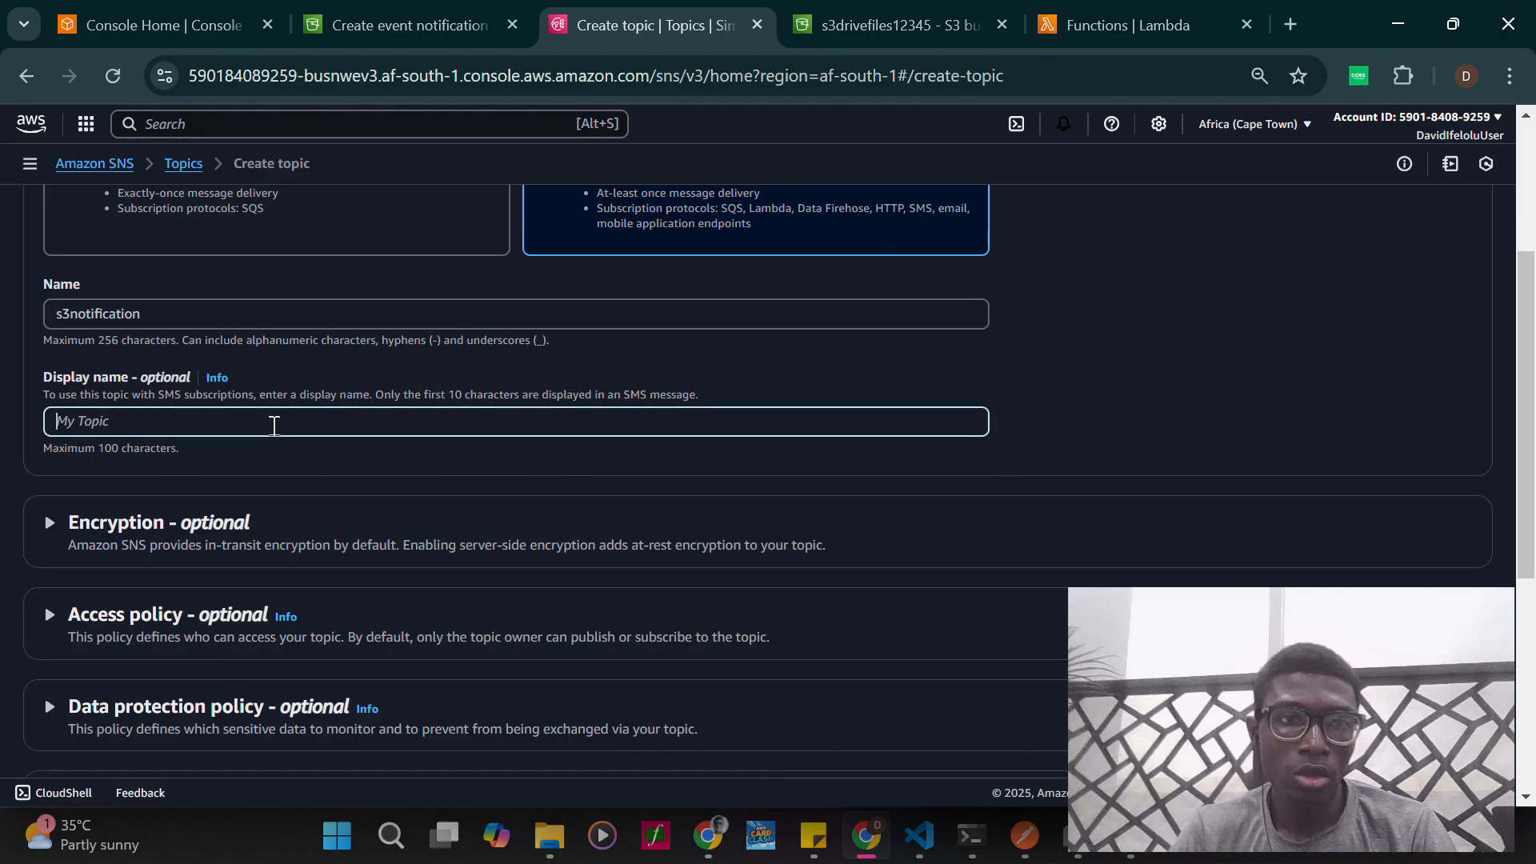
pyautogui.doubleClick(174, 313)
pyautogui.hotkey('ctrl', 'c')
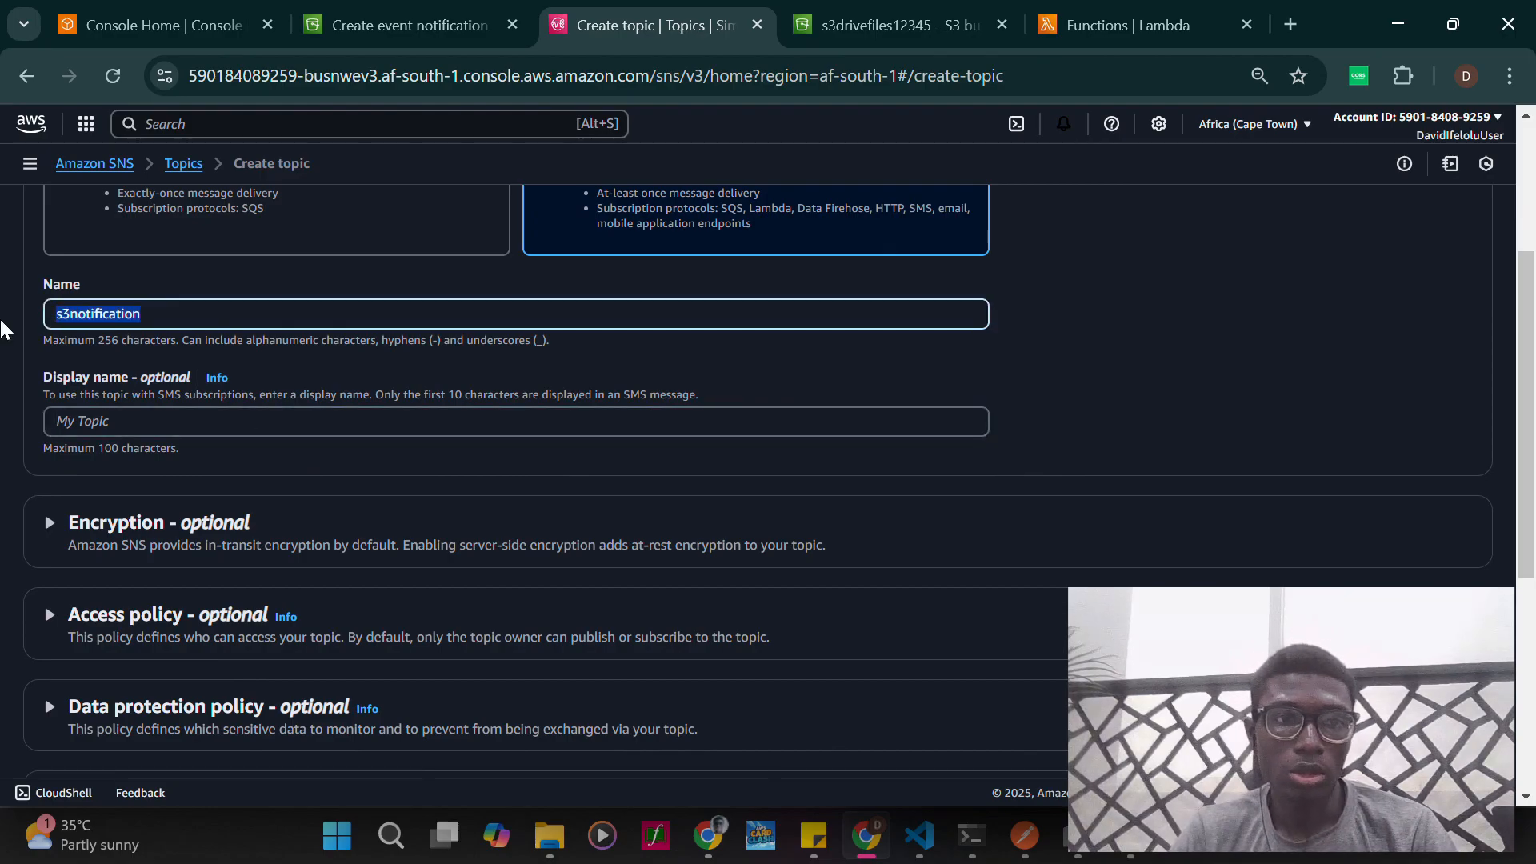
pyautogui.click(171, 421)
pyautogui.hotkey('ctrl', 'v')
# - Expand the topic's encryption and access policy settings and look through the remaining optional sections
pyautogui.scroll(-2, 296, 592)
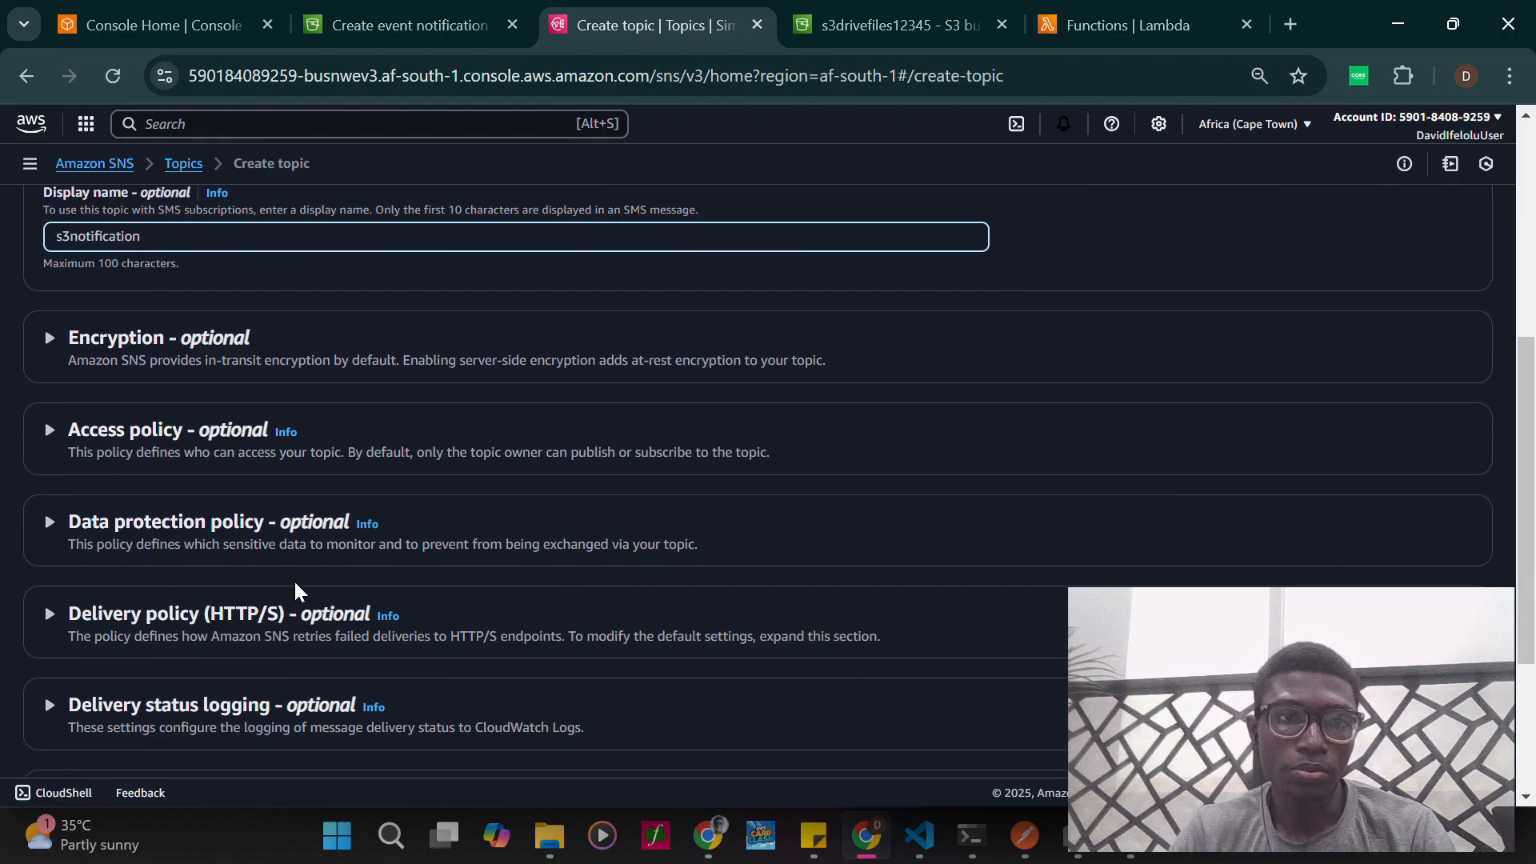
pyautogui.click(50, 338)
pyautogui.scroll(-2, 195, 514)
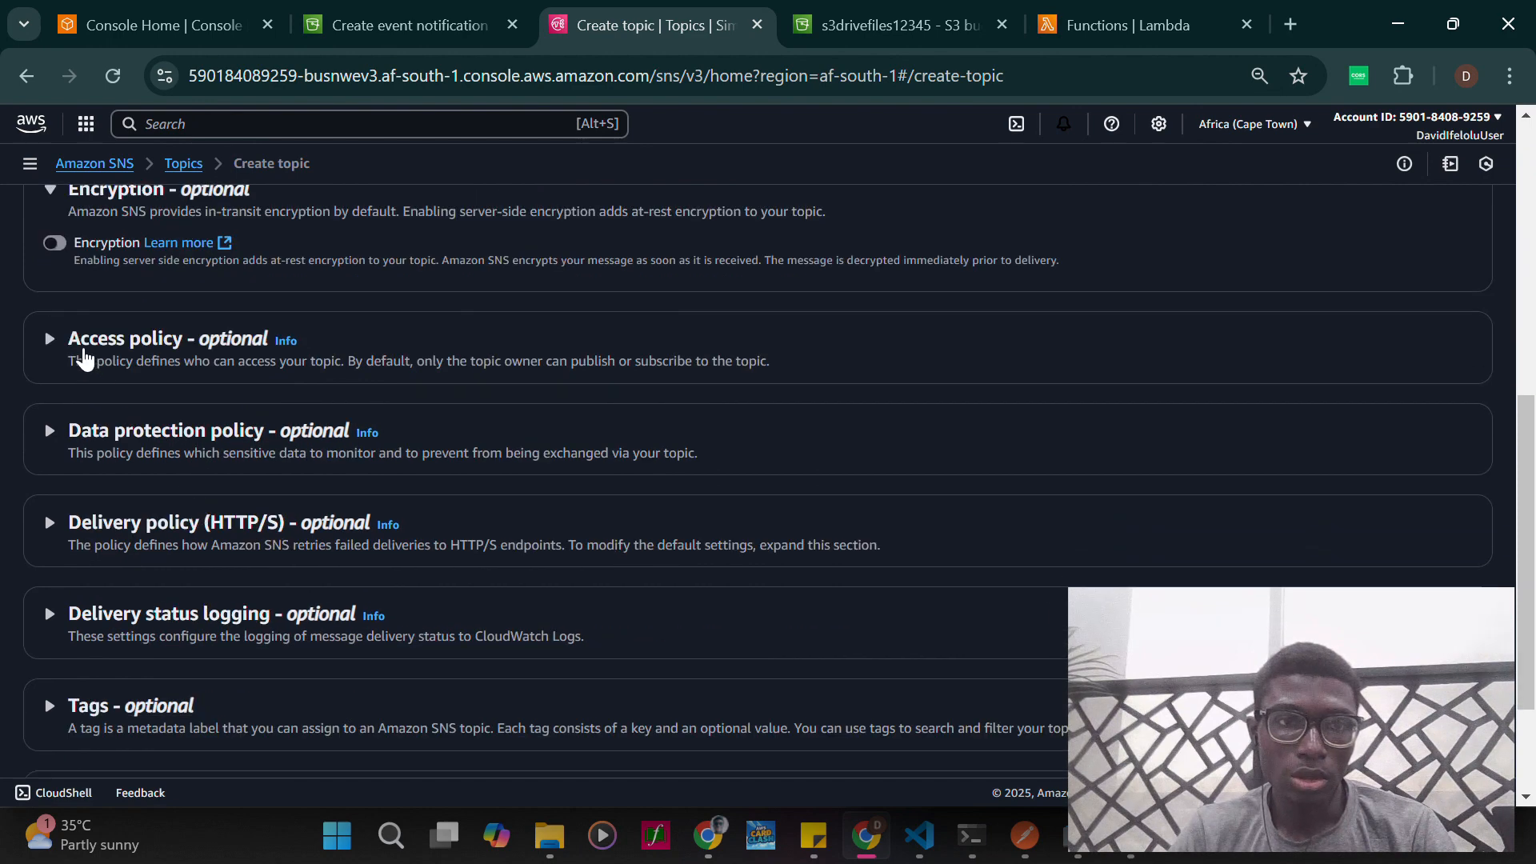
pyautogui.click(85, 356)
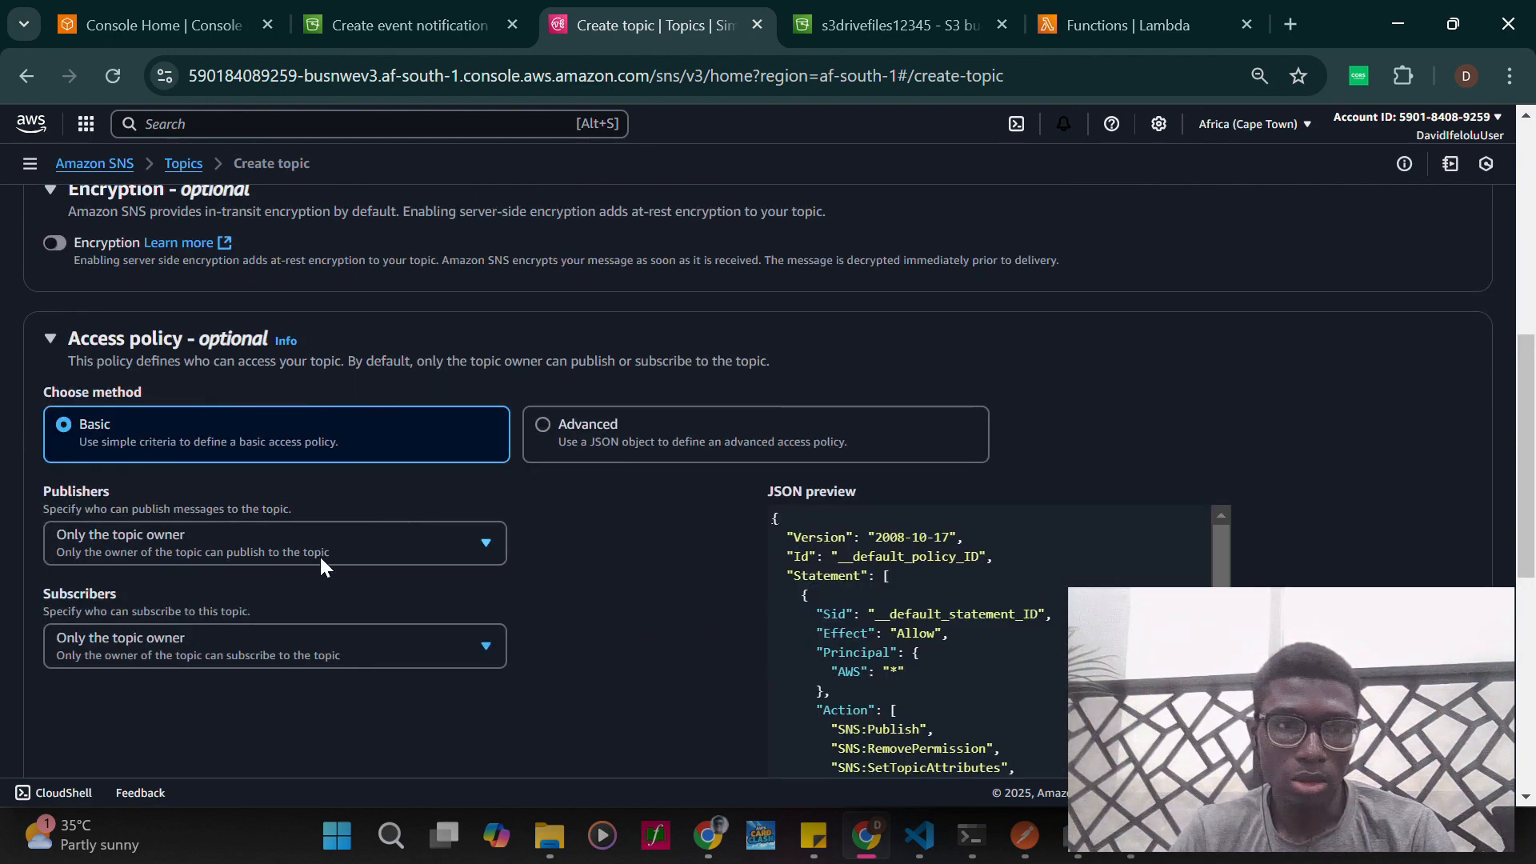
pyautogui.scroll(-2, 320, 569)
pyautogui.scroll(-5, 322, 577)
pyautogui.scroll(-1, 321, 582)
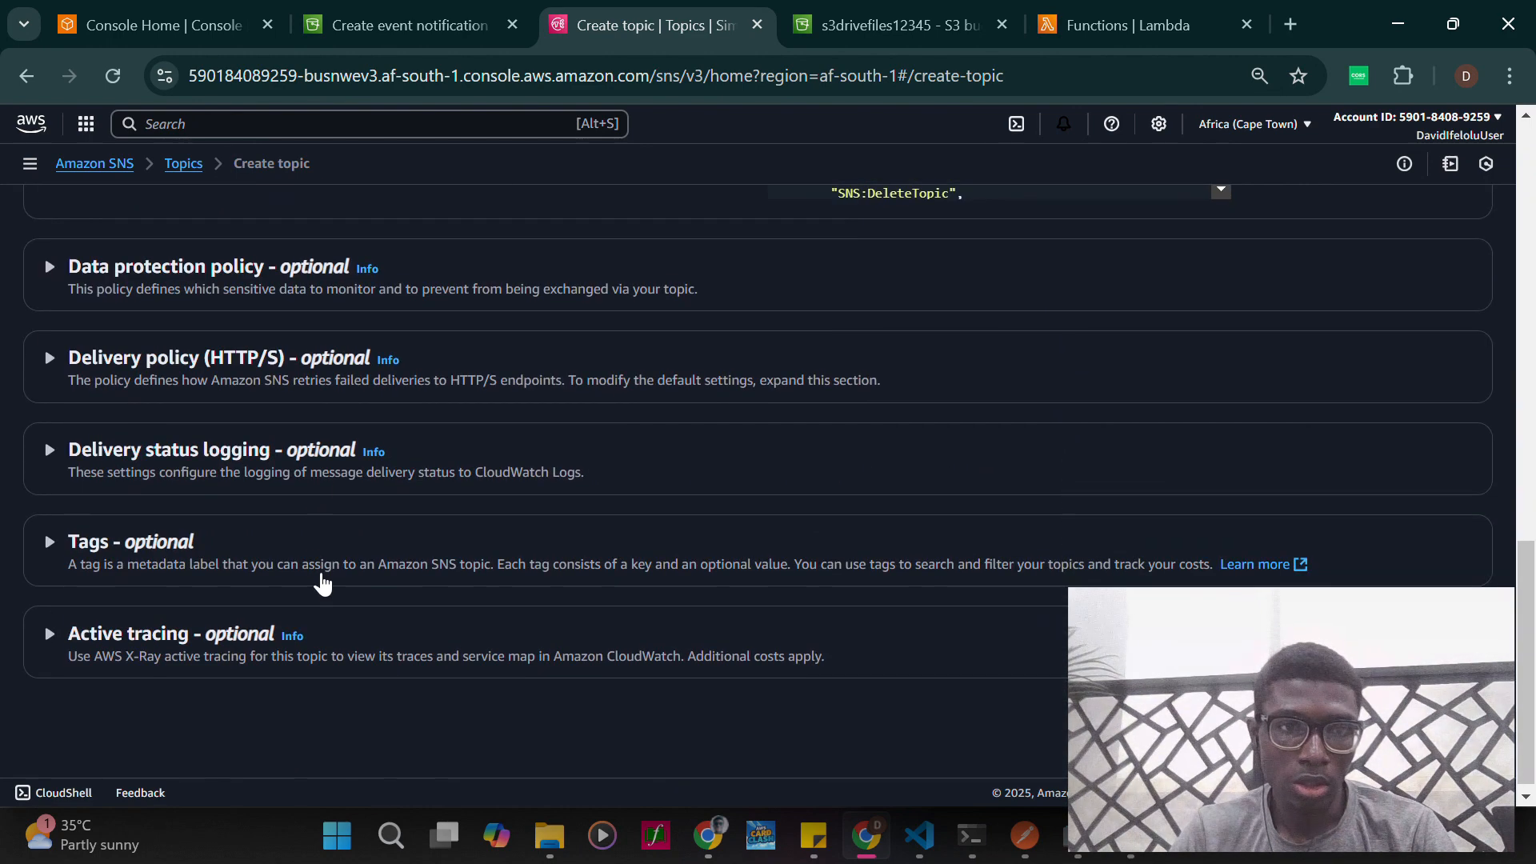
# - Review the basic access policy's publishers, subscribers and JSON preview
pyautogui.scroll(5, 322, 582)
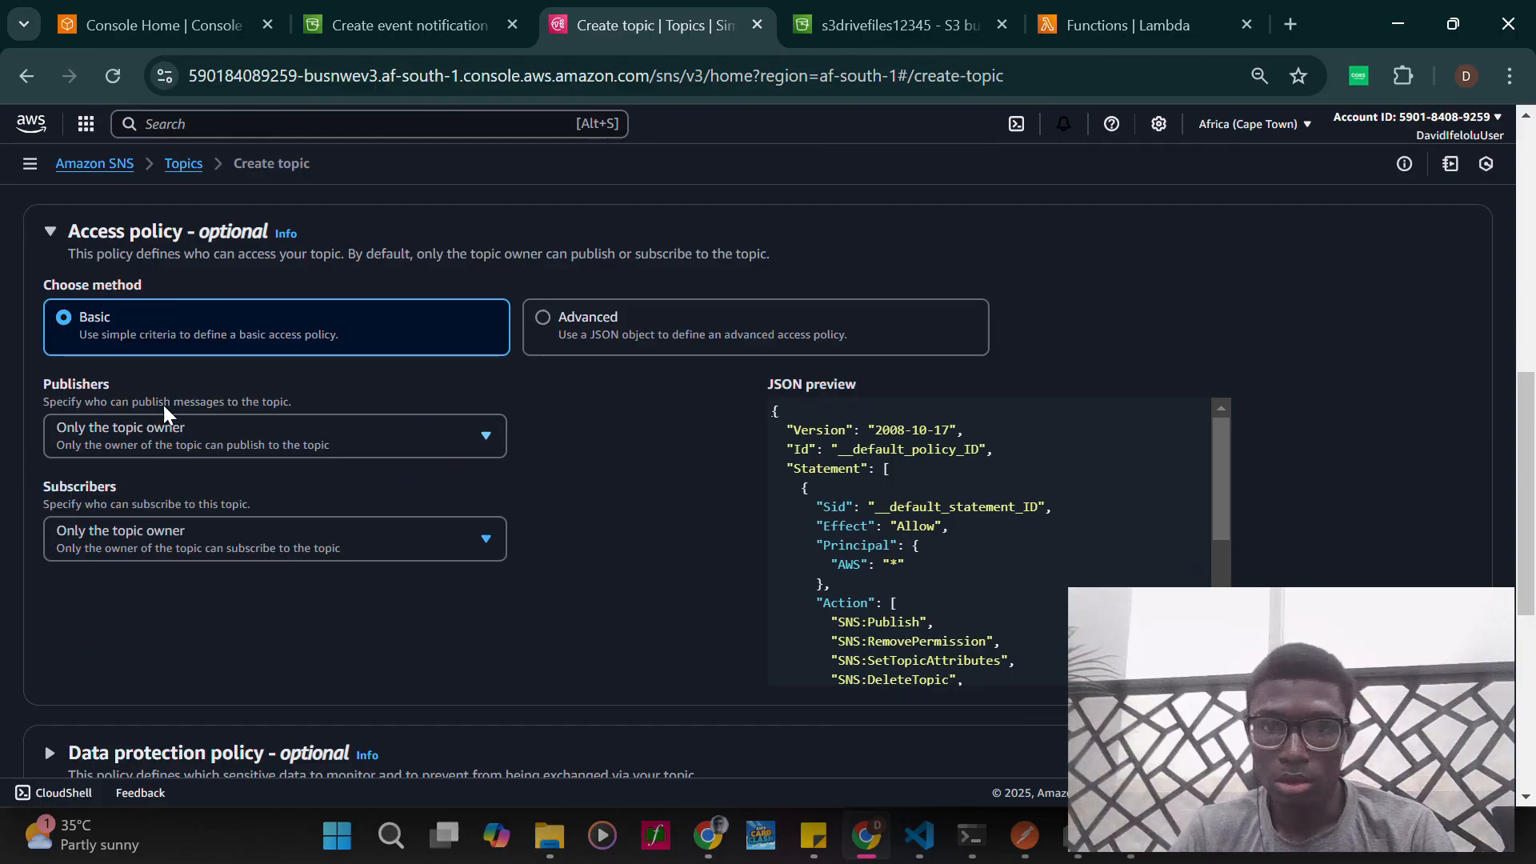
pyautogui.scroll(-2, 851, 516)
pyautogui.scroll(2, 850, 516)
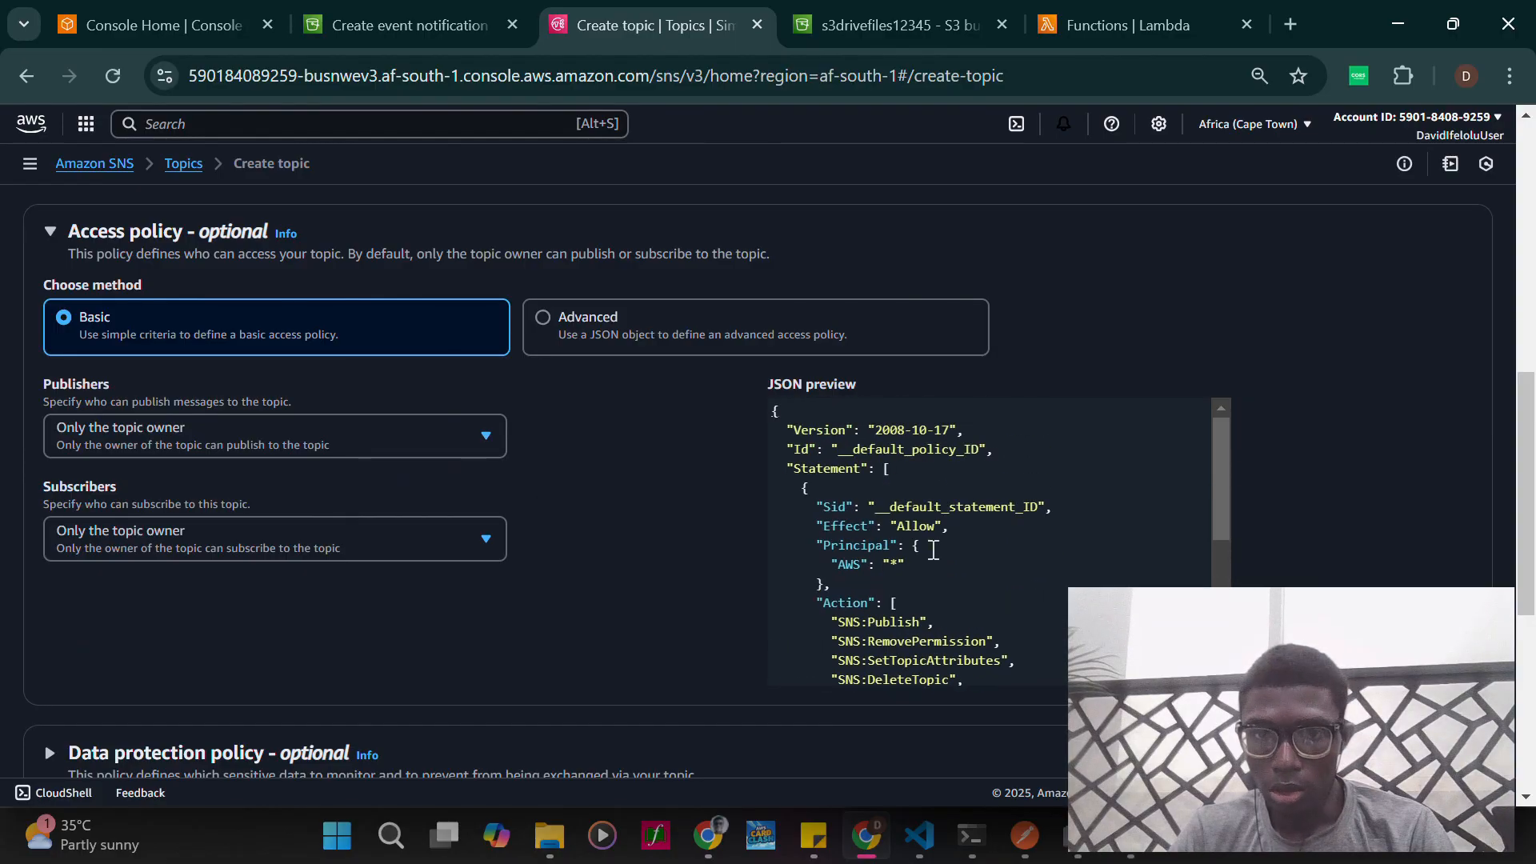
pyautogui.scroll(-2, 930, 546)
pyautogui.scroll(-2, 944, 489)
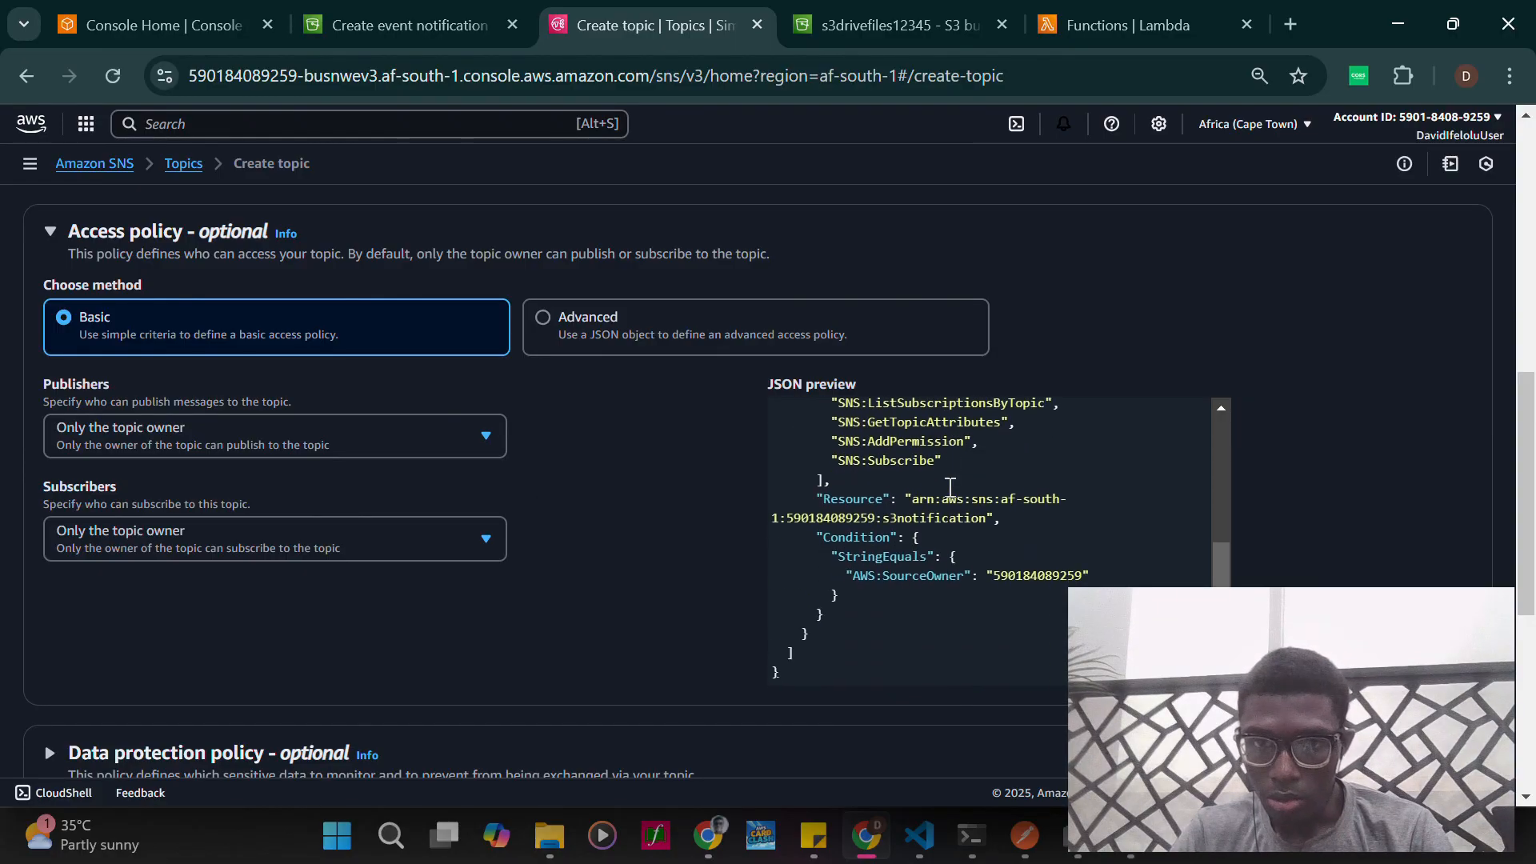
pyautogui.scroll(4, 951, 488)
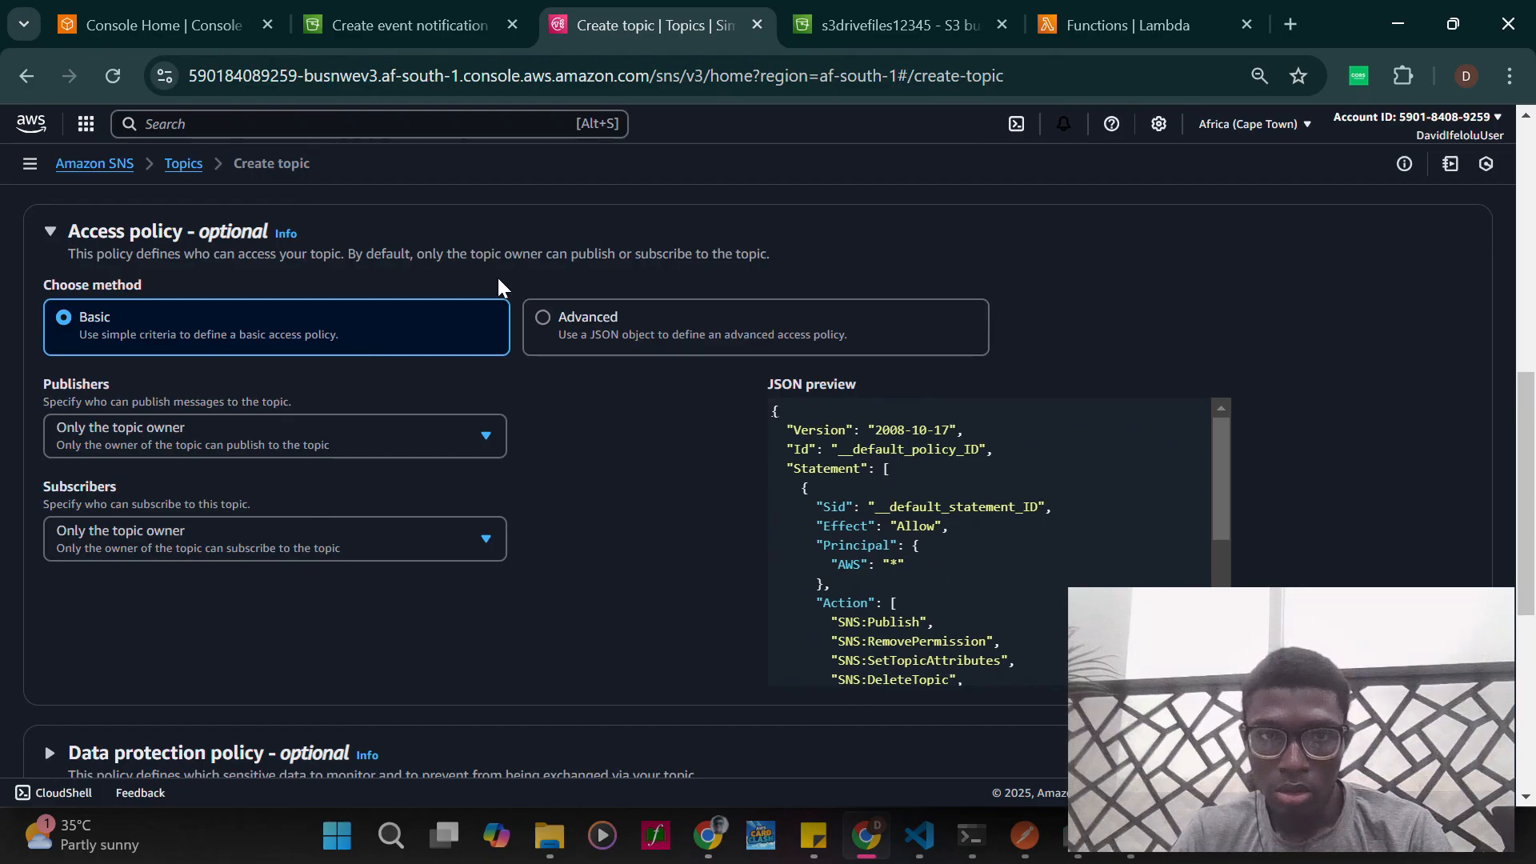
# - Set the topic's access policy method to Advanced and read through the policy JSON
pyautogui.click(541, 320)
pyautogui.scroll(-3, 620, 416)
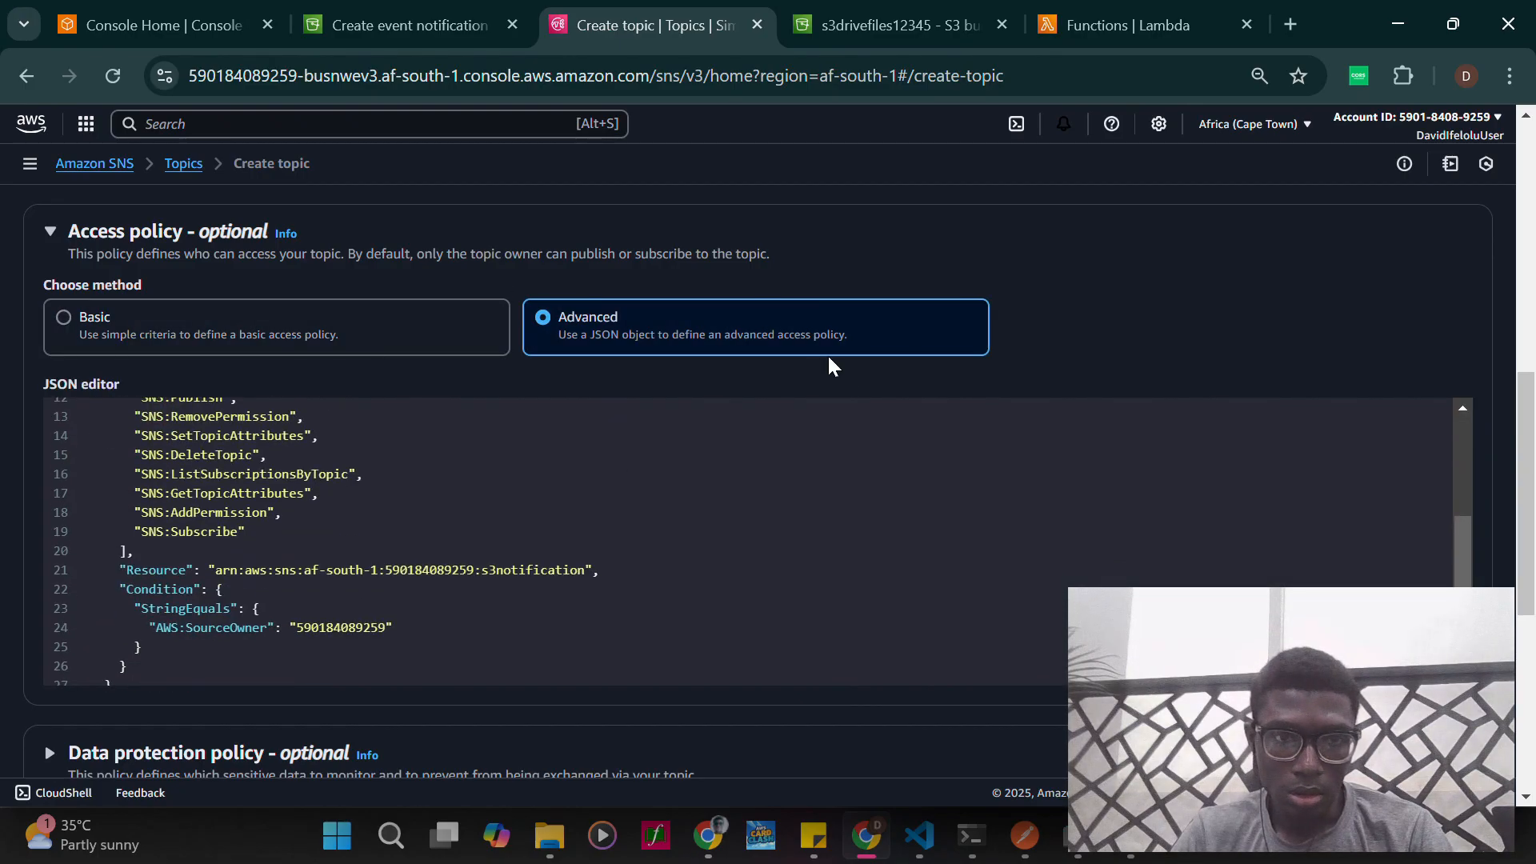
pyautogui.scroll(-3, 829, 362)
pyautogui.scroll(3, 755, 501)
pyautogui.scroll(3, 696, 558)
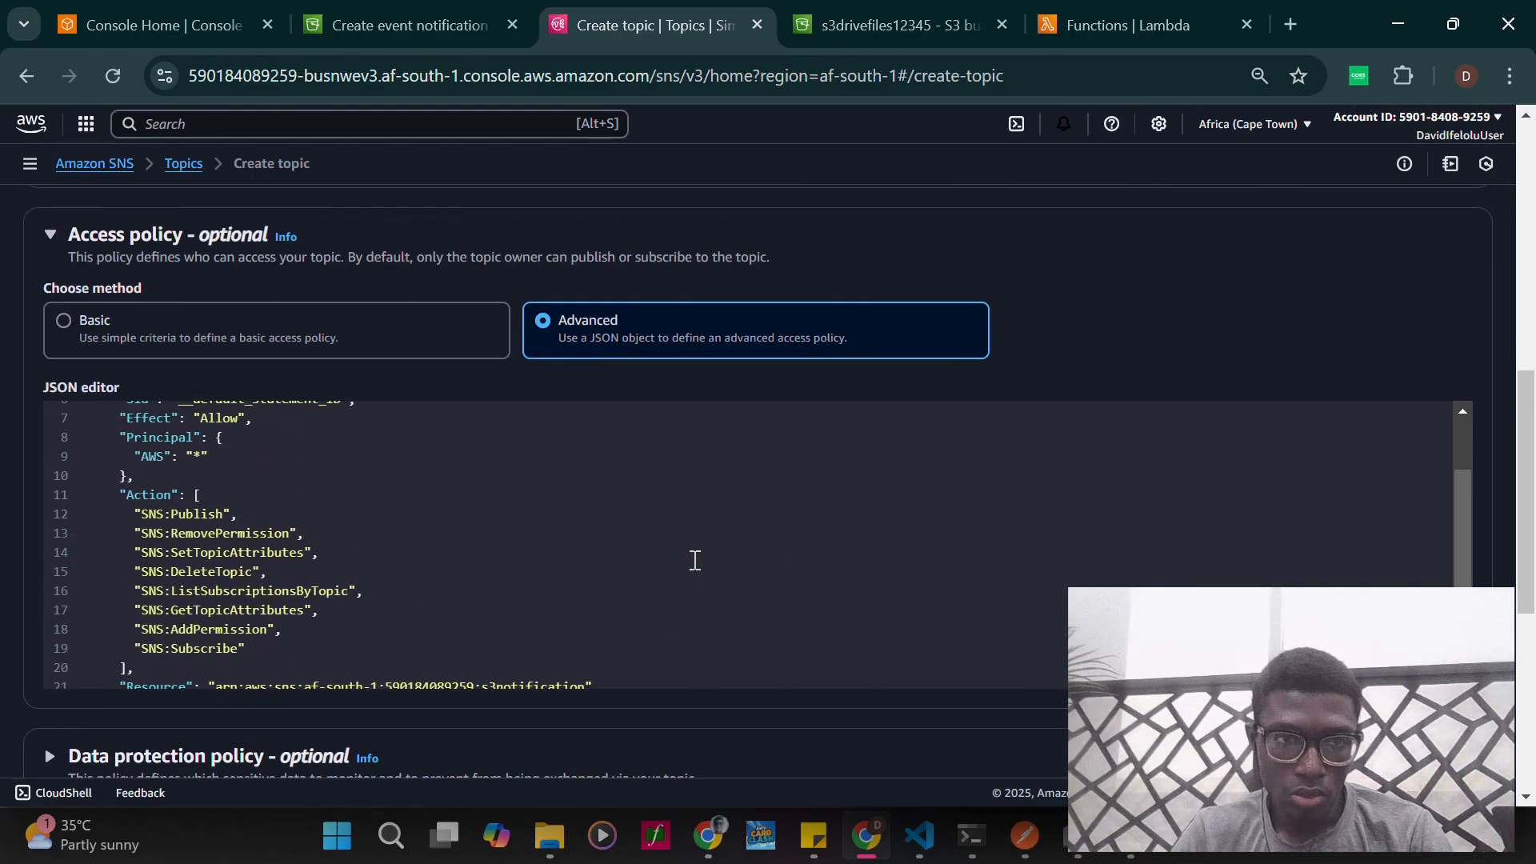
pyautogui.scroll(2, 695, 560)
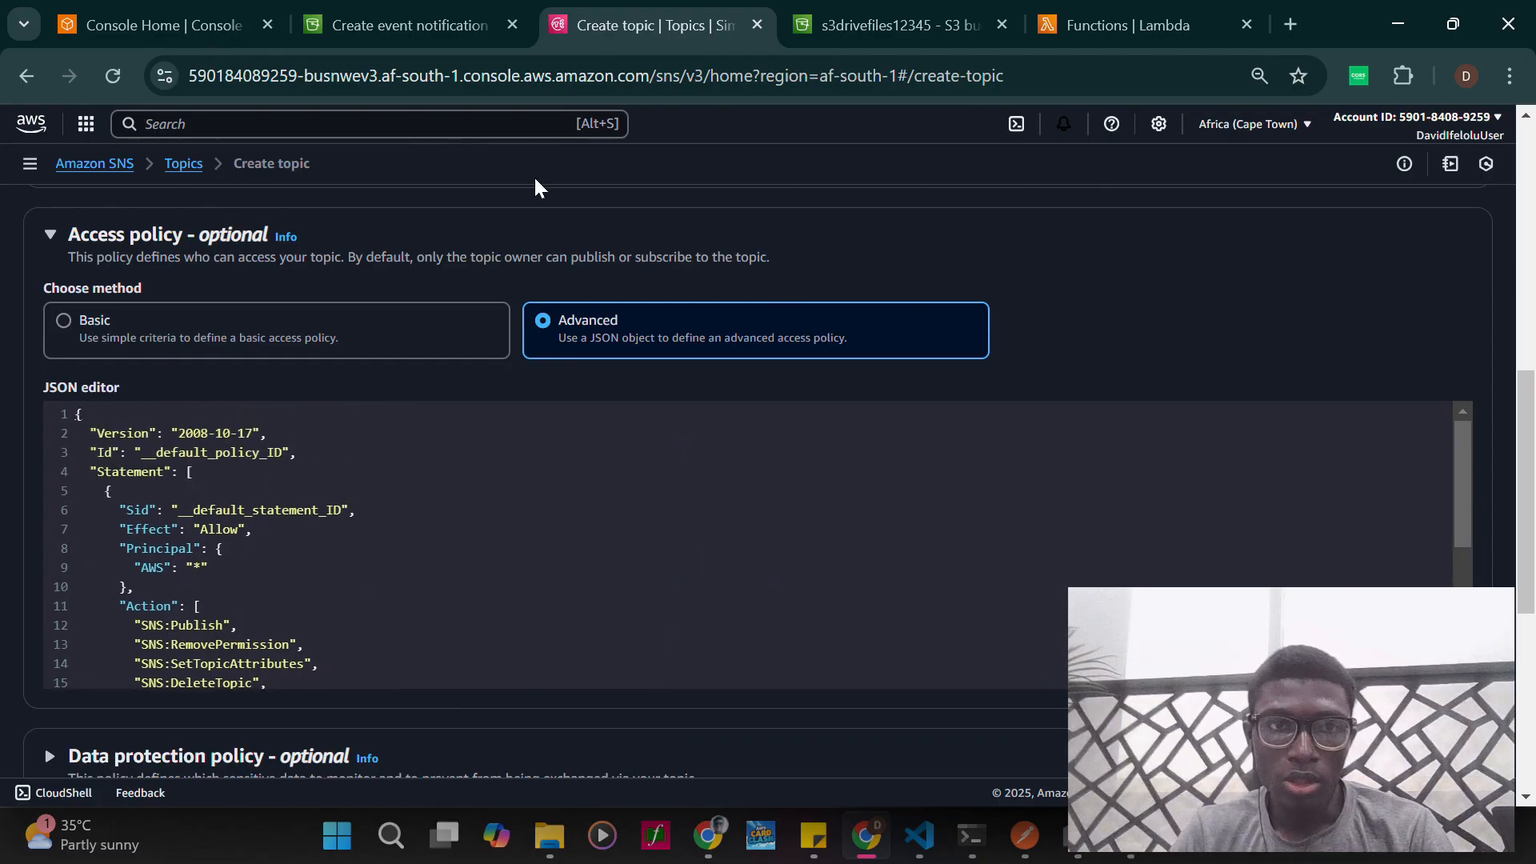
# - Return to the event notification form and open storage-bucket132 from it in a separate browser tab
pyautogui.click(396, 24)
pyautogui.scroll(2, 219, 473)
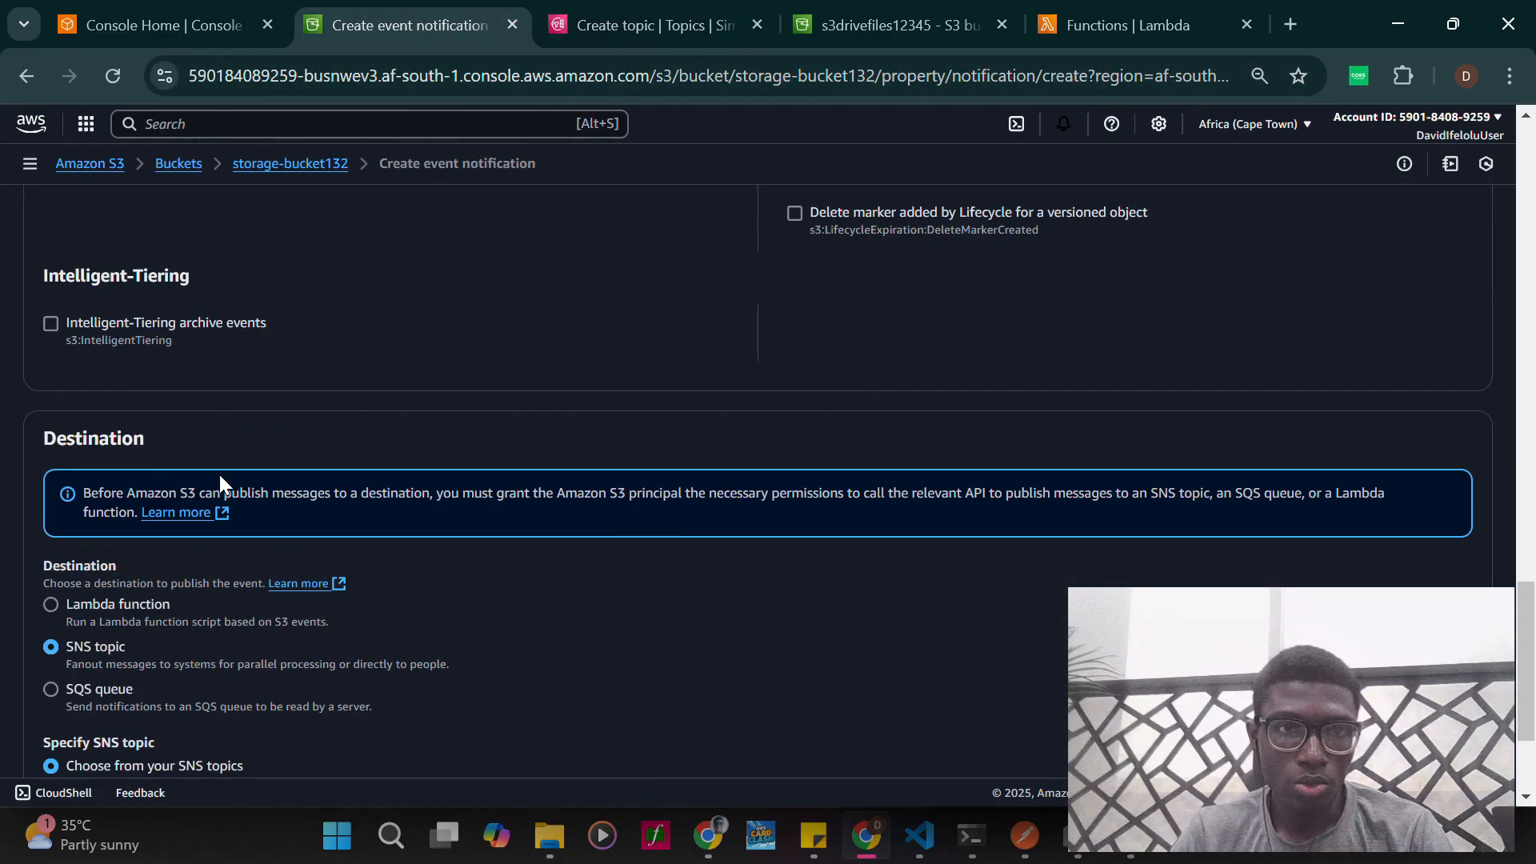
pyautogui.scroll(2, 219, 474)
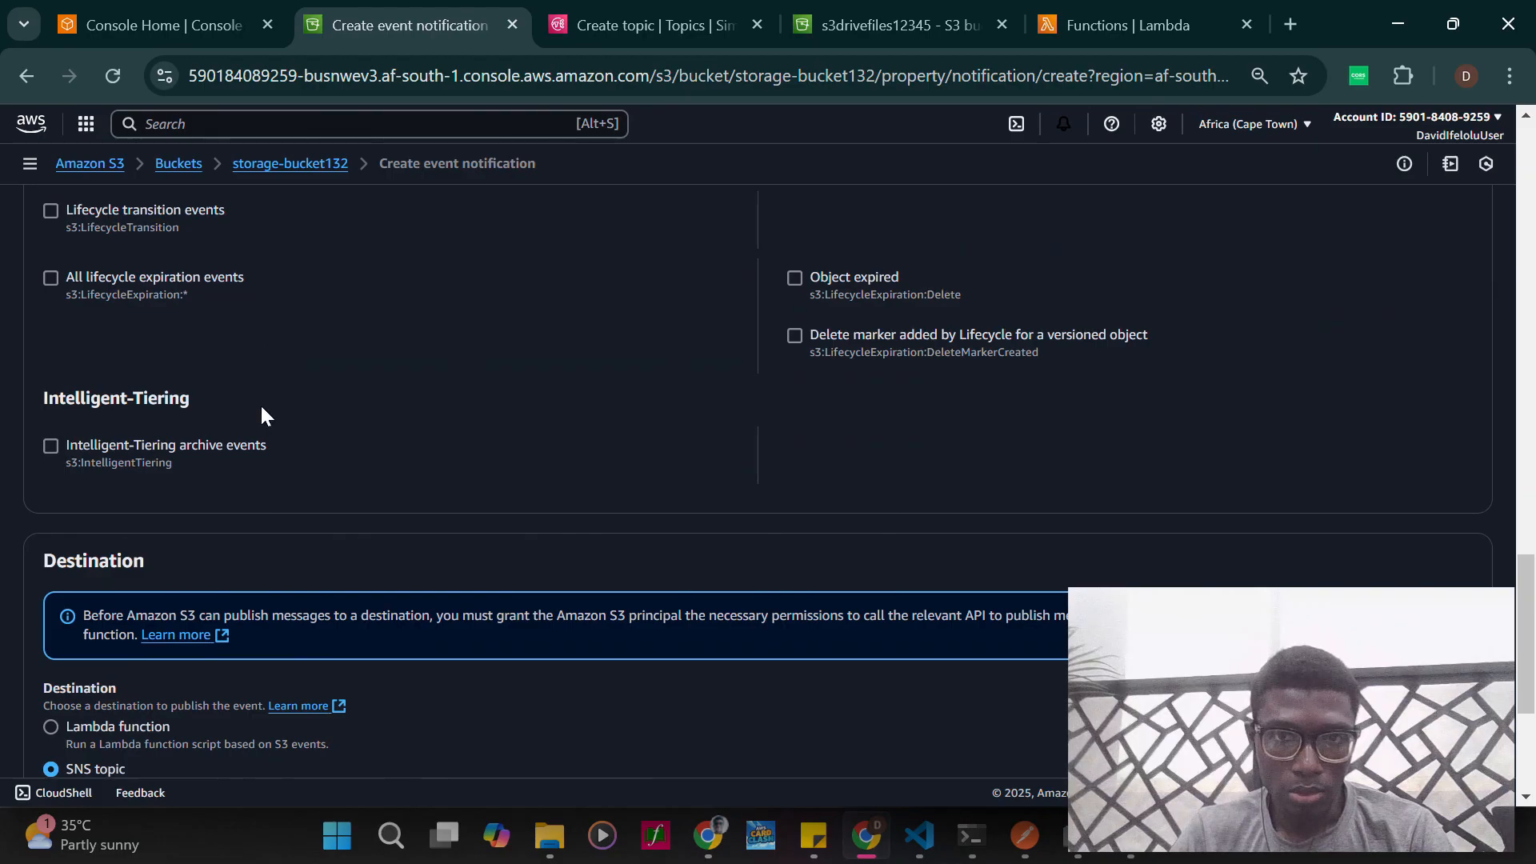
pyautogui.scroll(15, 264, 412)
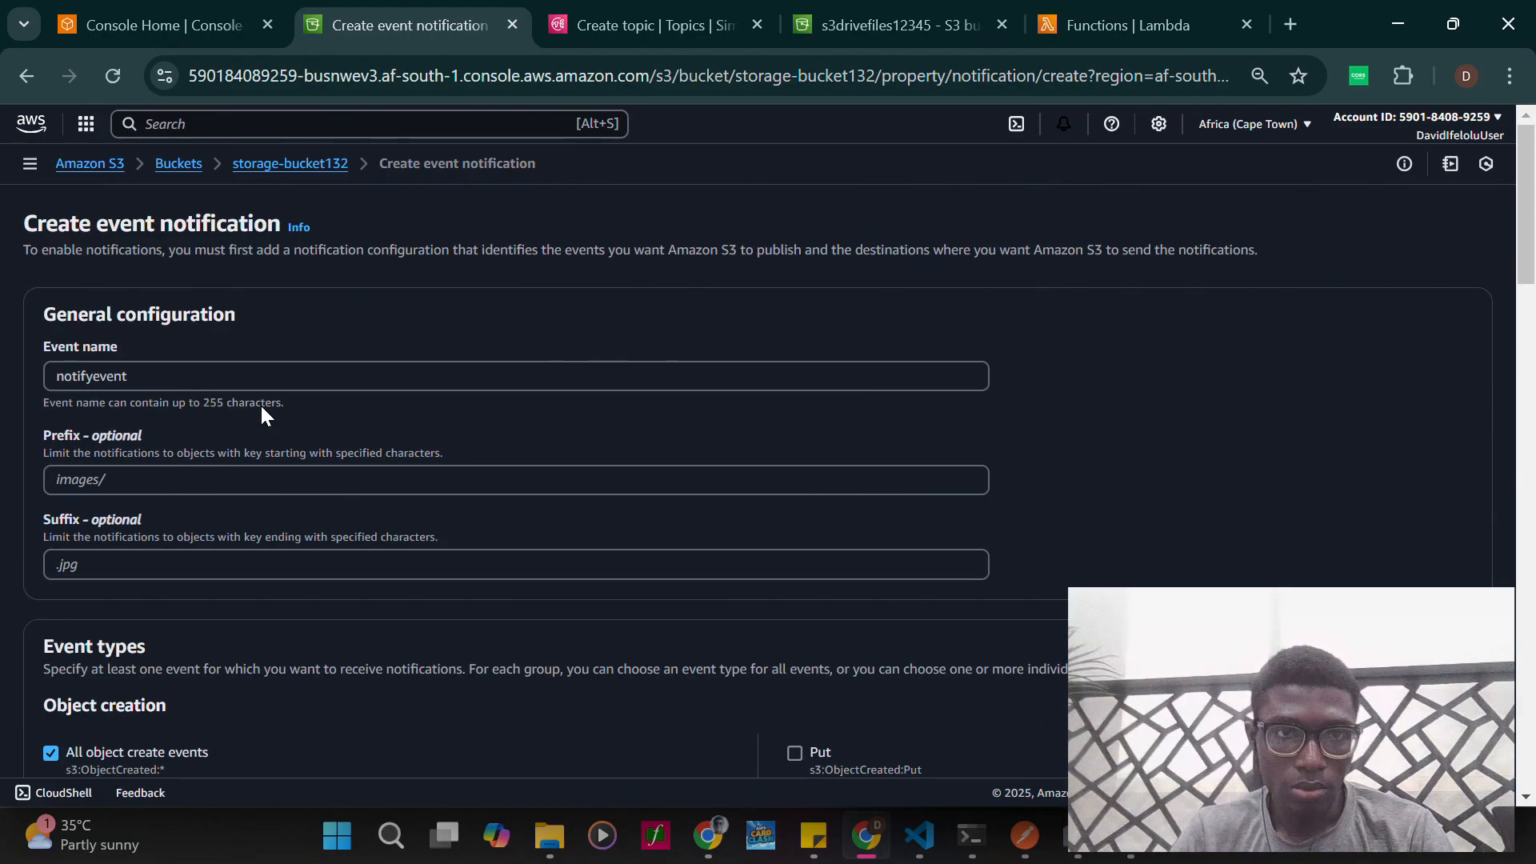
pyautogui.rightClick(280, 165)
pyautogui.click(329, 199)
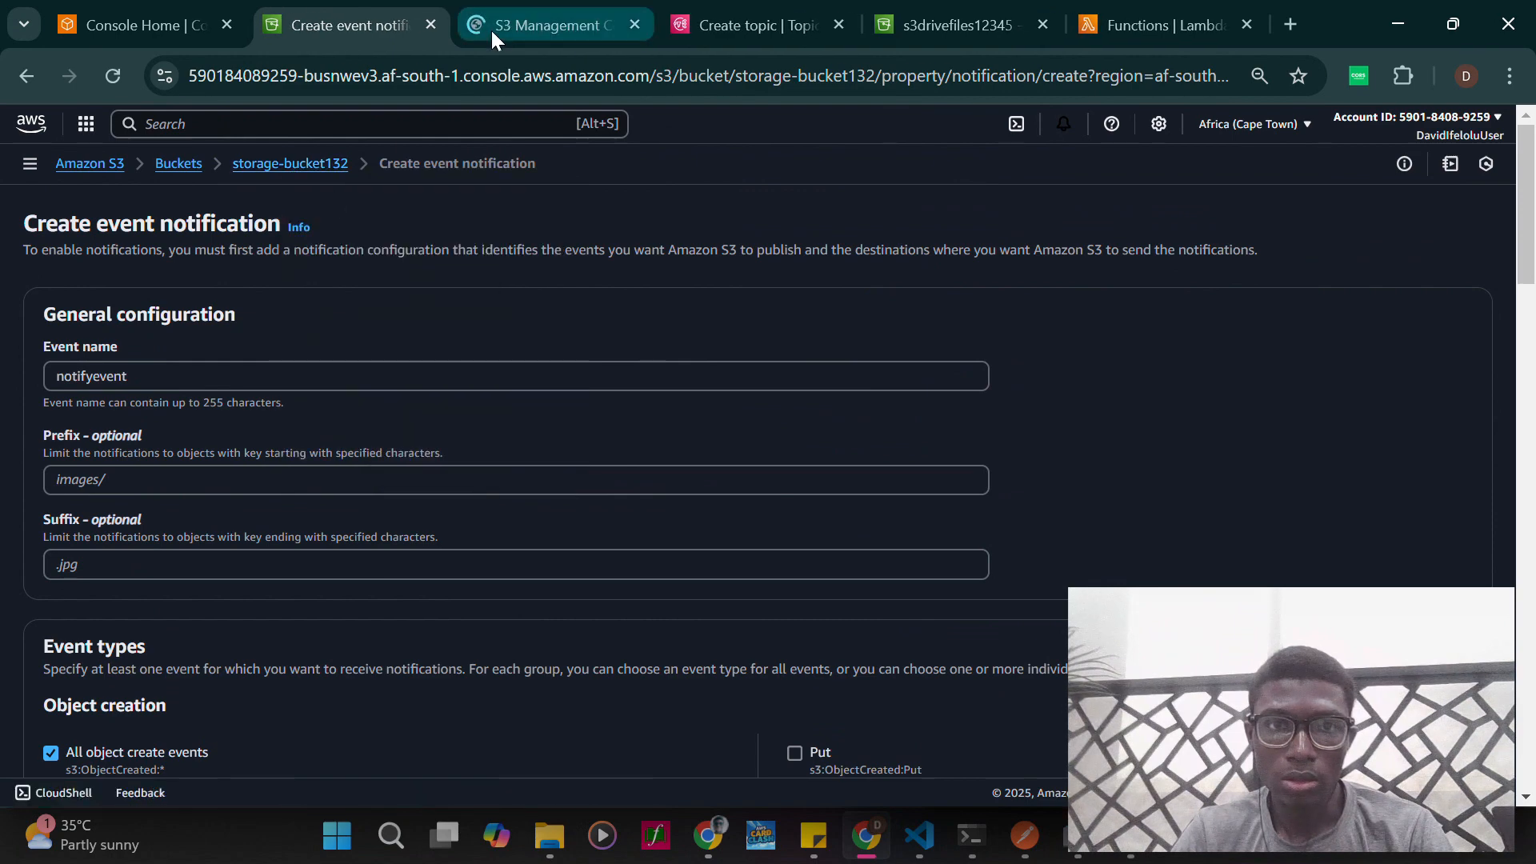
pyautogui.click(491, 27)
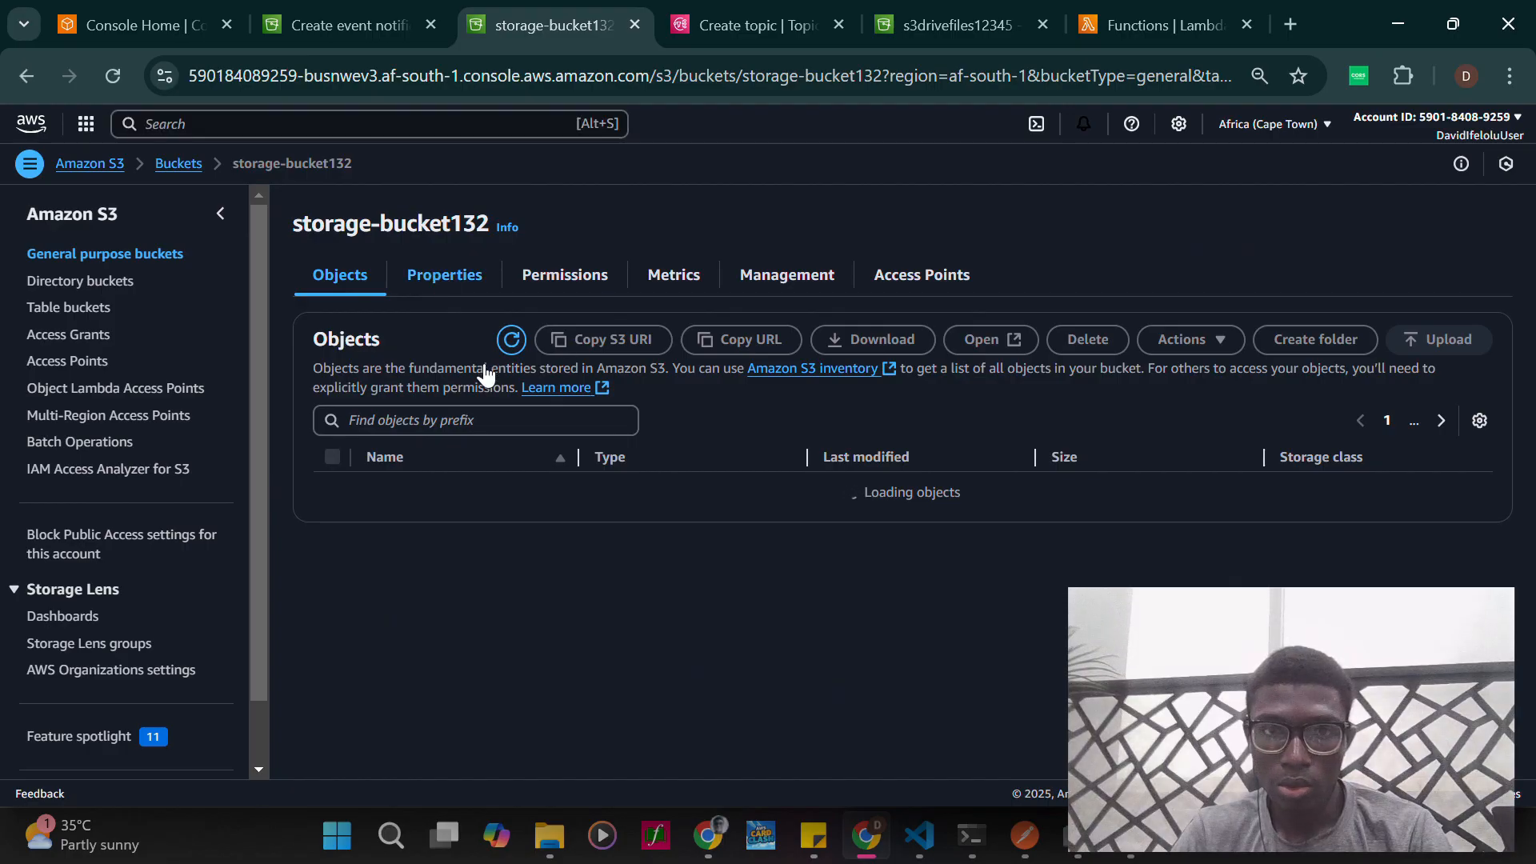
# - Open the bucket policy of storage-bucket132 for editing and launch the AWS Policy Generator from it
pyautogui.click(574, 276)
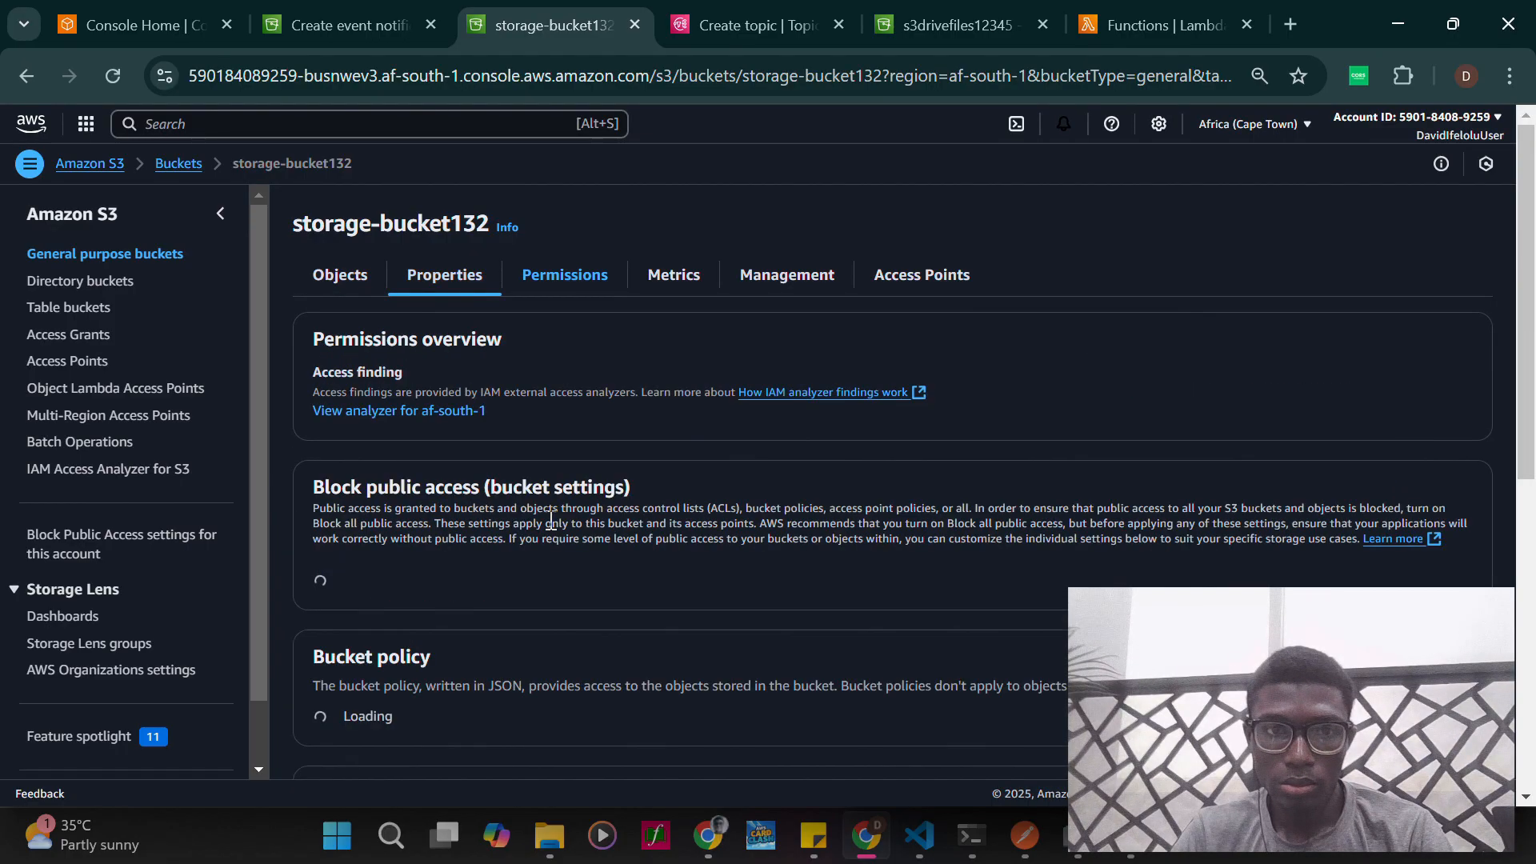
pyautogui.scroll(-5, 548, 520)
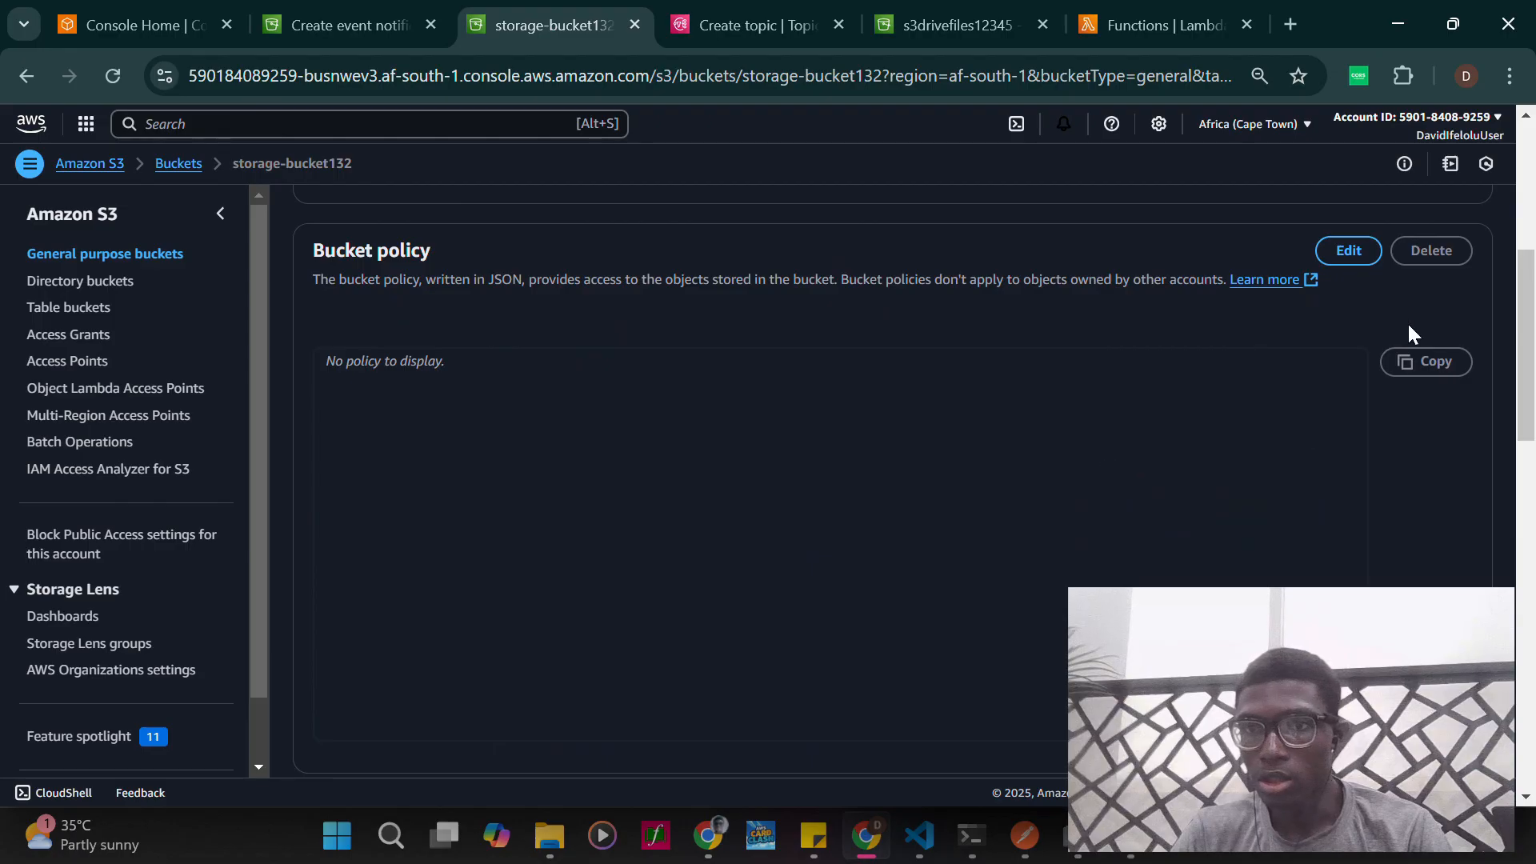
pyautogui.click(1344, 246)
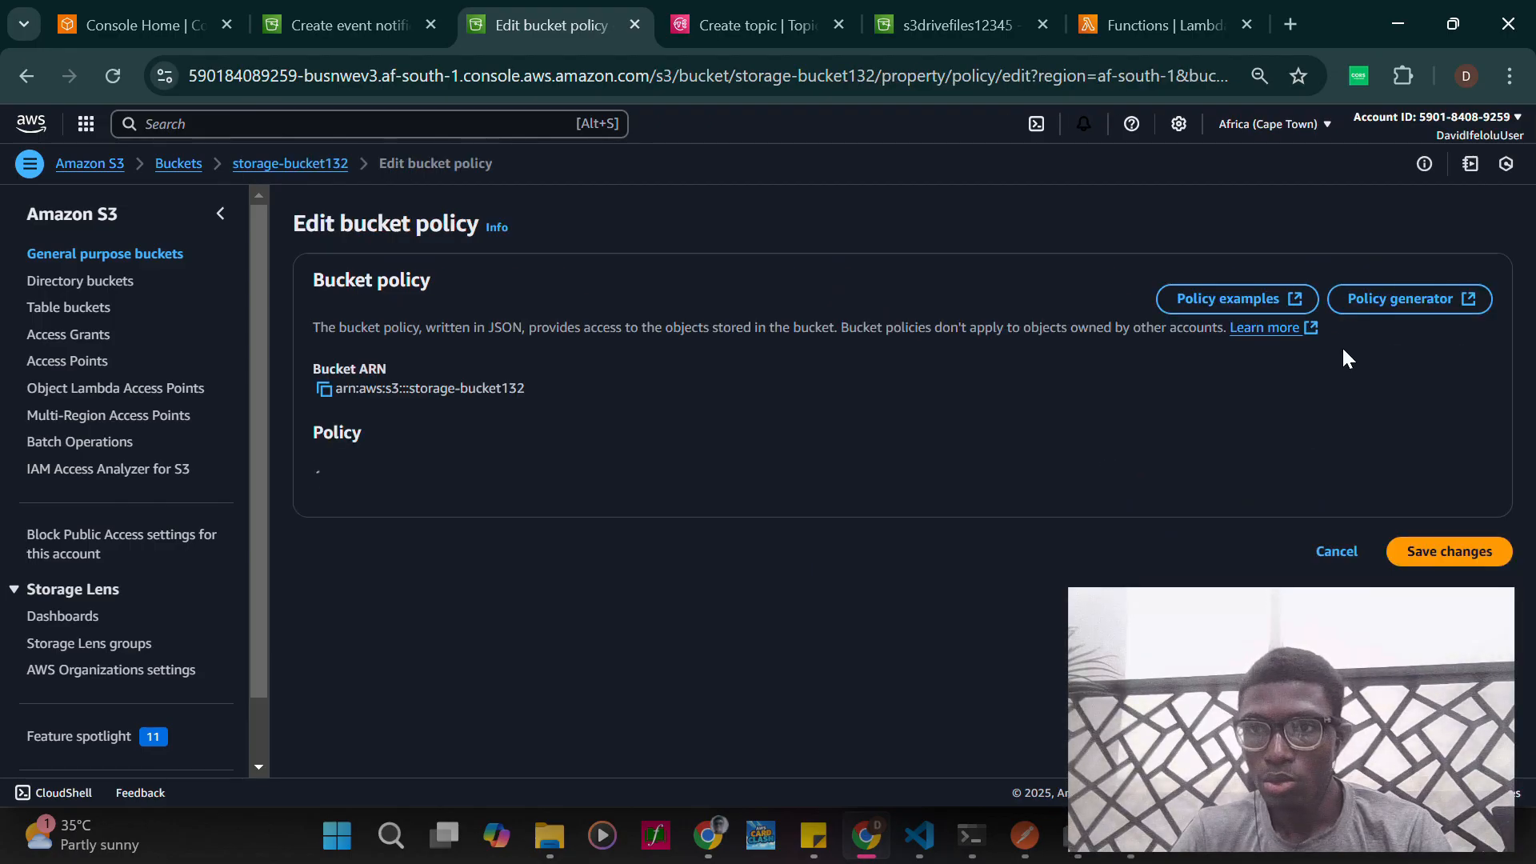
pyautogui.click(1408, 308)
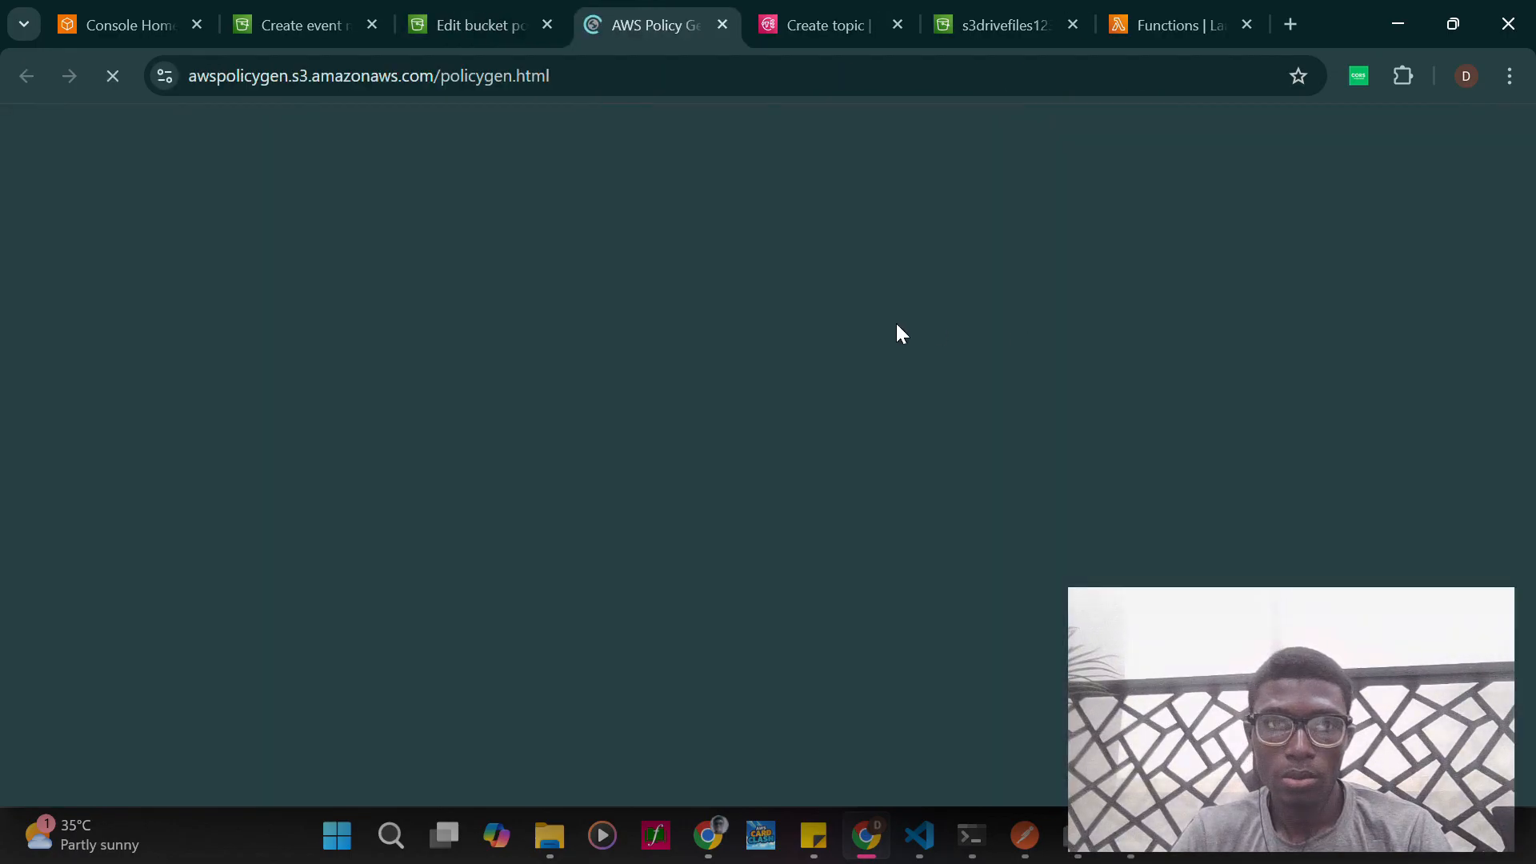
# - Set the policy type to SNS Topic Policy and enter * as the statement's principal
pyautogui.scroll(-3, 641, 401)
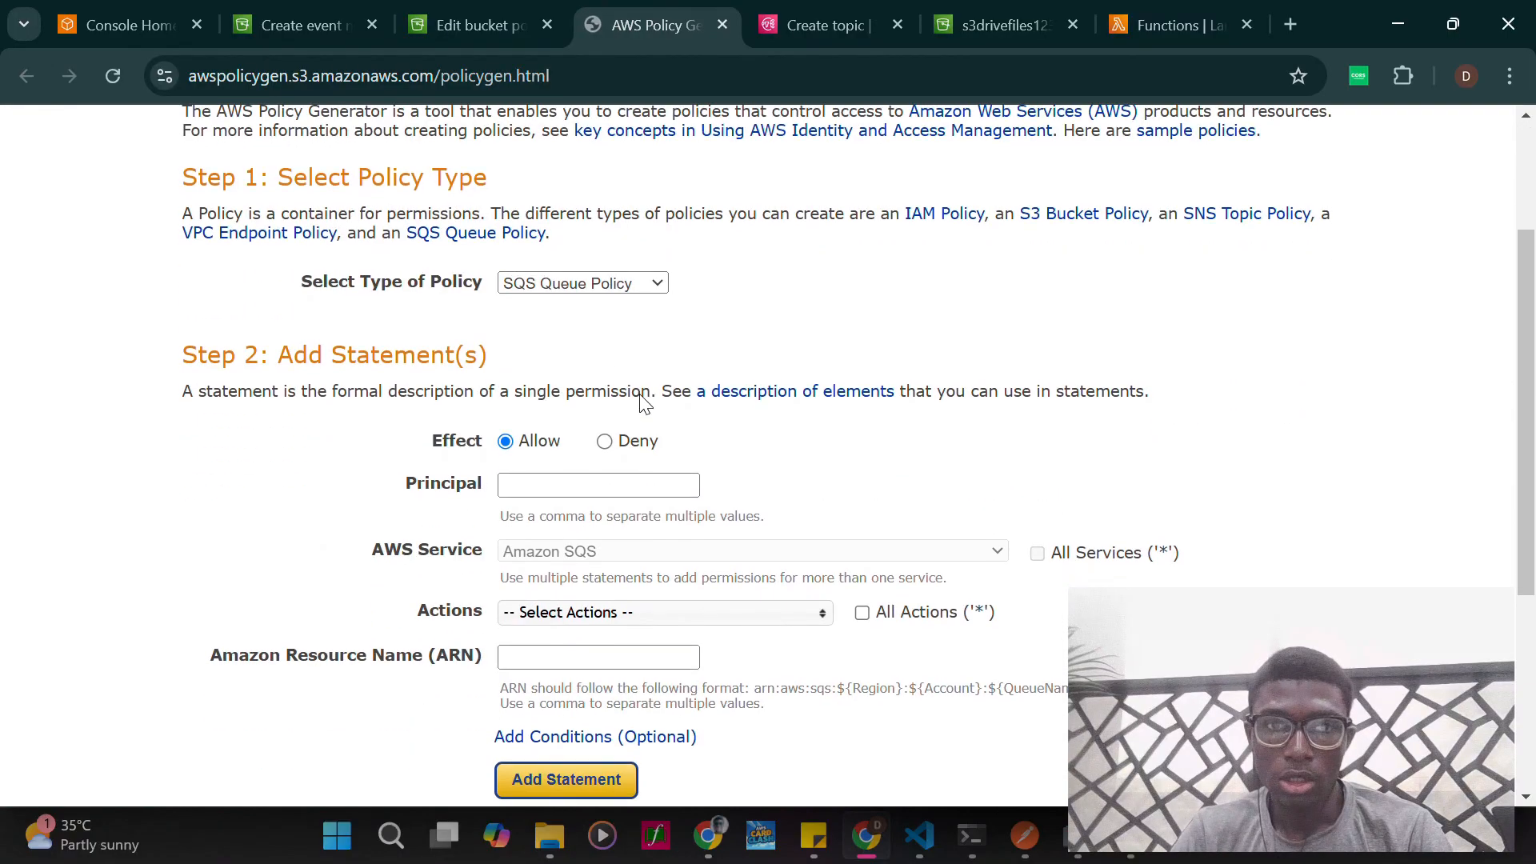
pyautogui.click(588, 282)
pyautogui.click(583, 421)
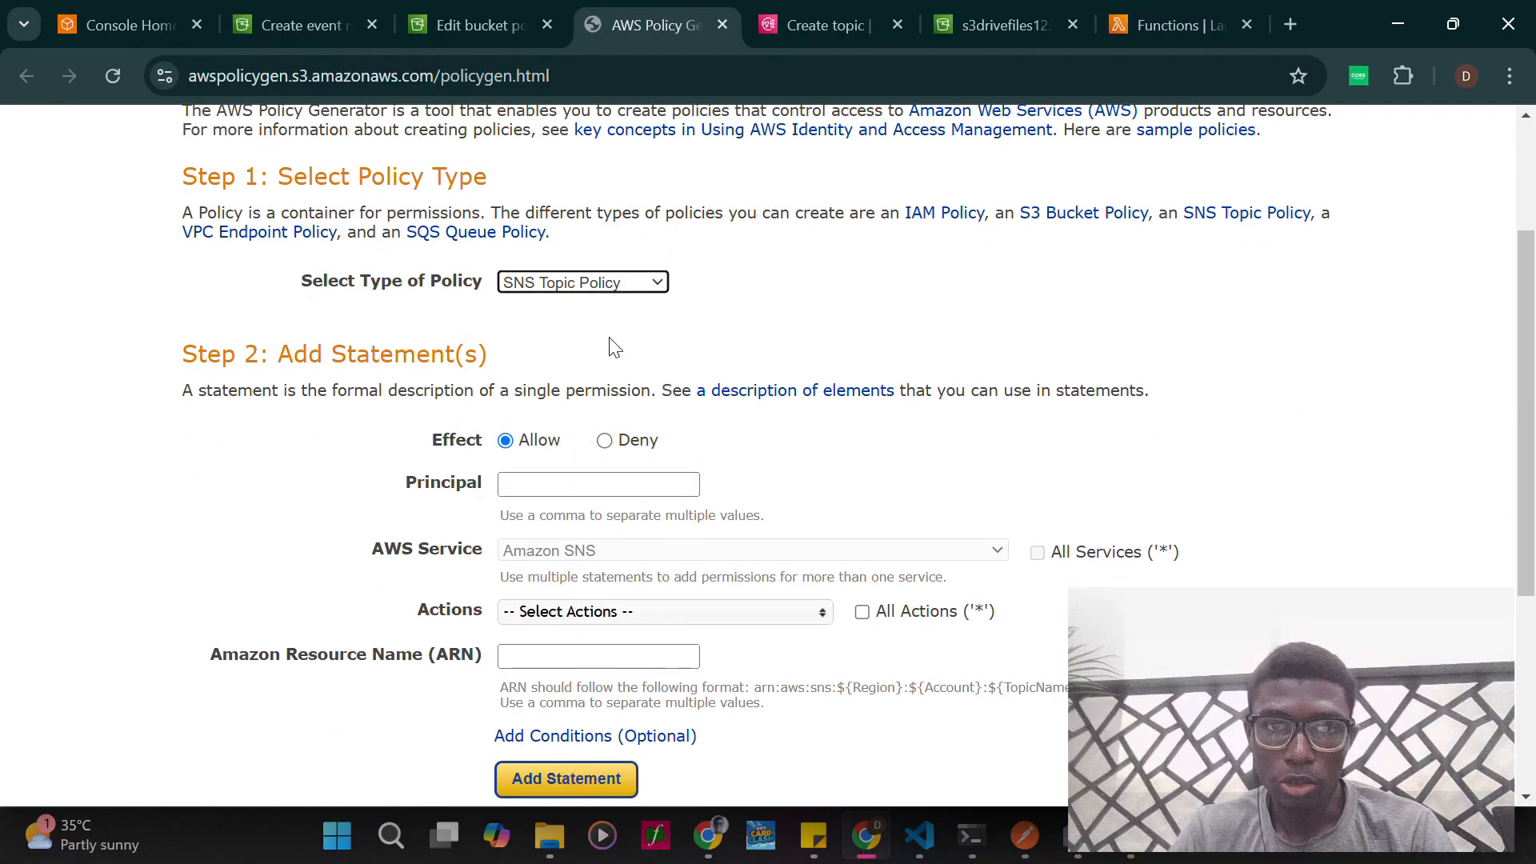
pyautogui.scroll(-2, 675, 449)
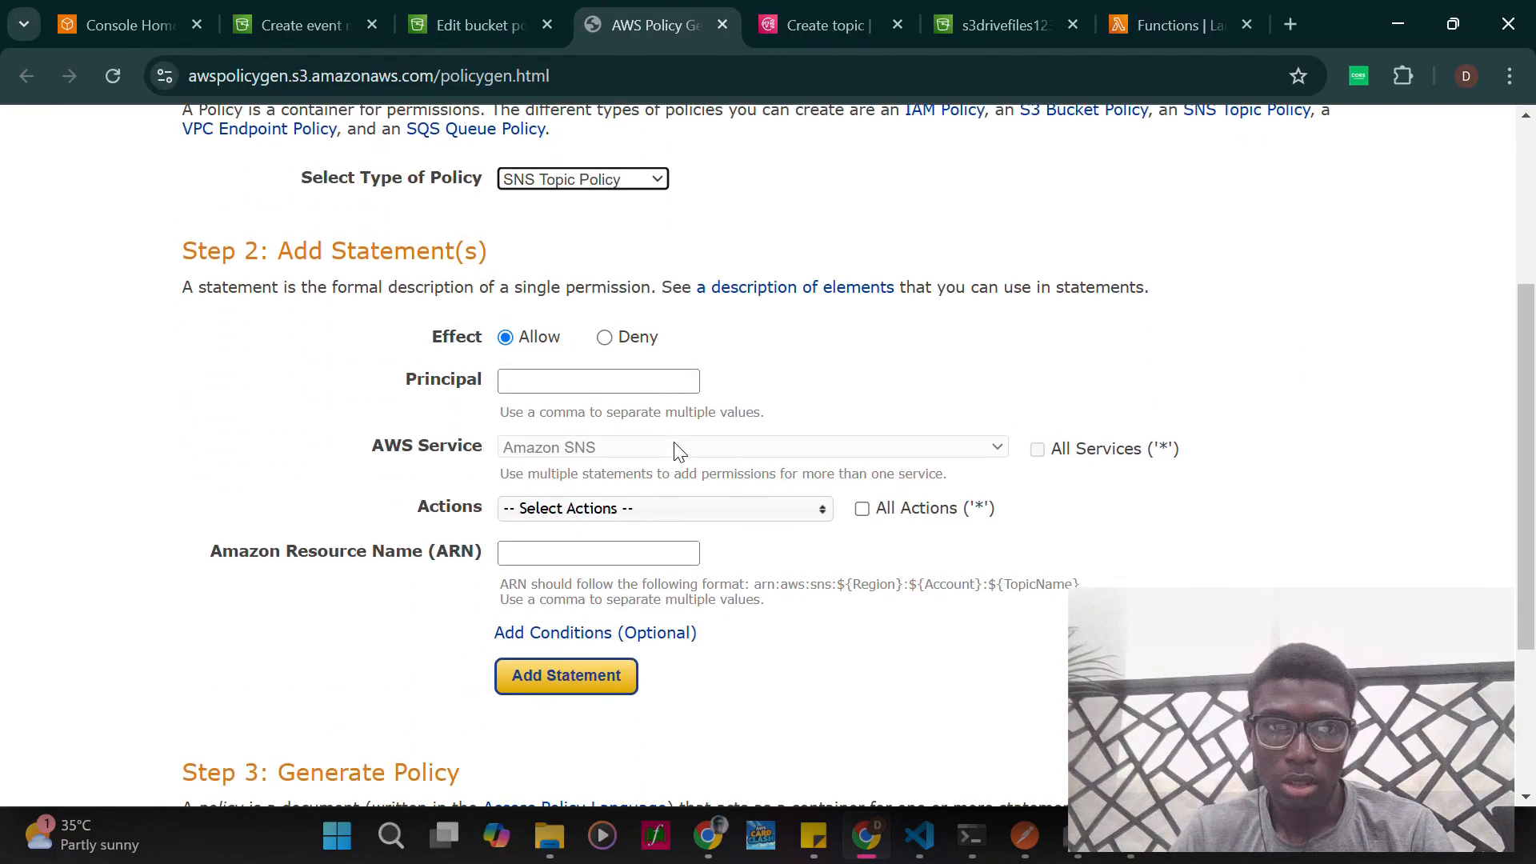
pyautogui.click(545, 383)
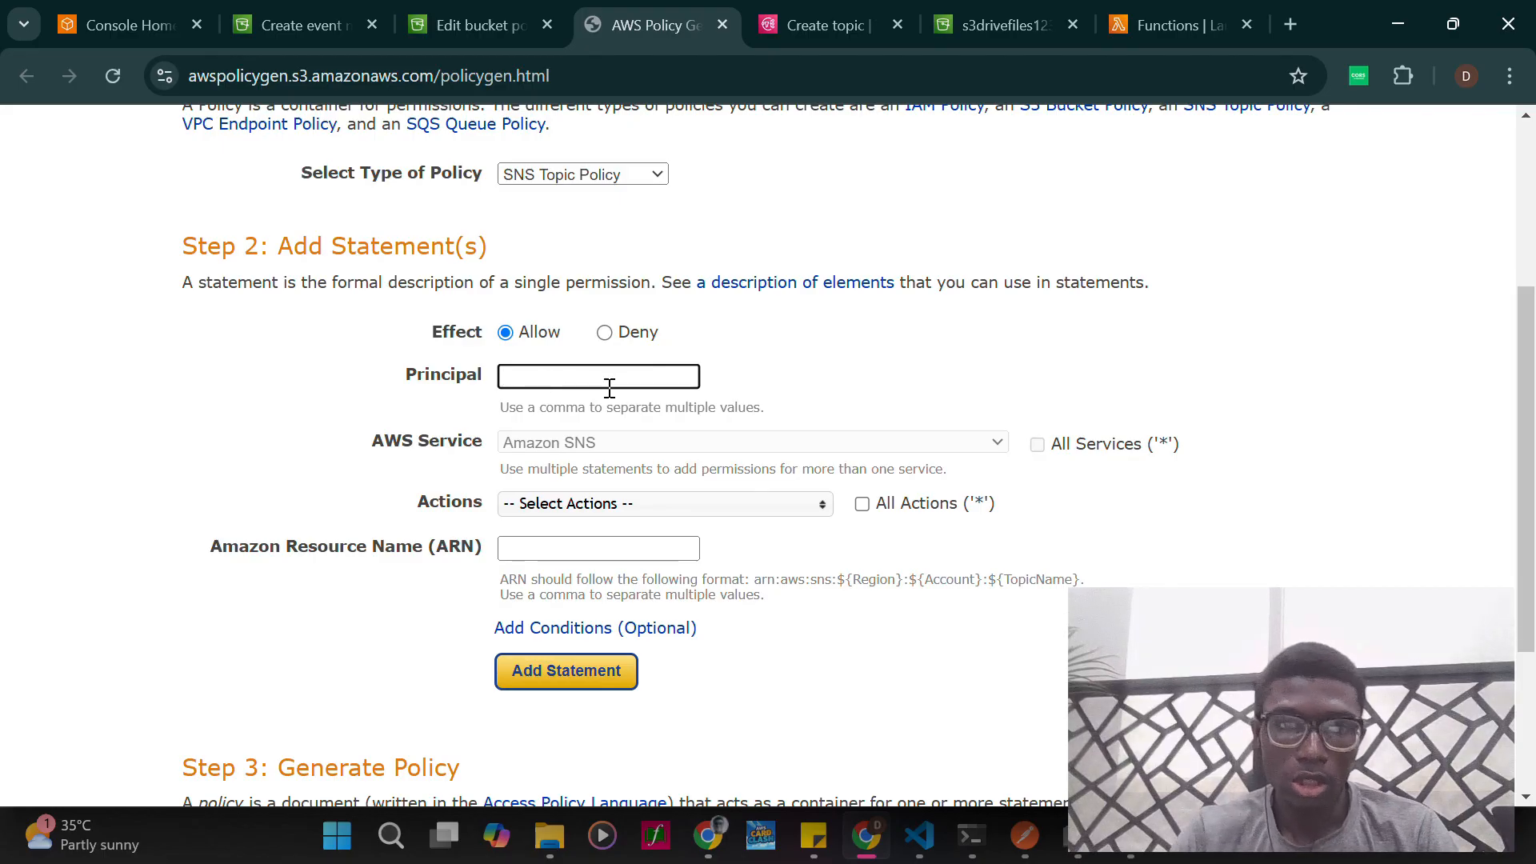
pyautogui.write('*')
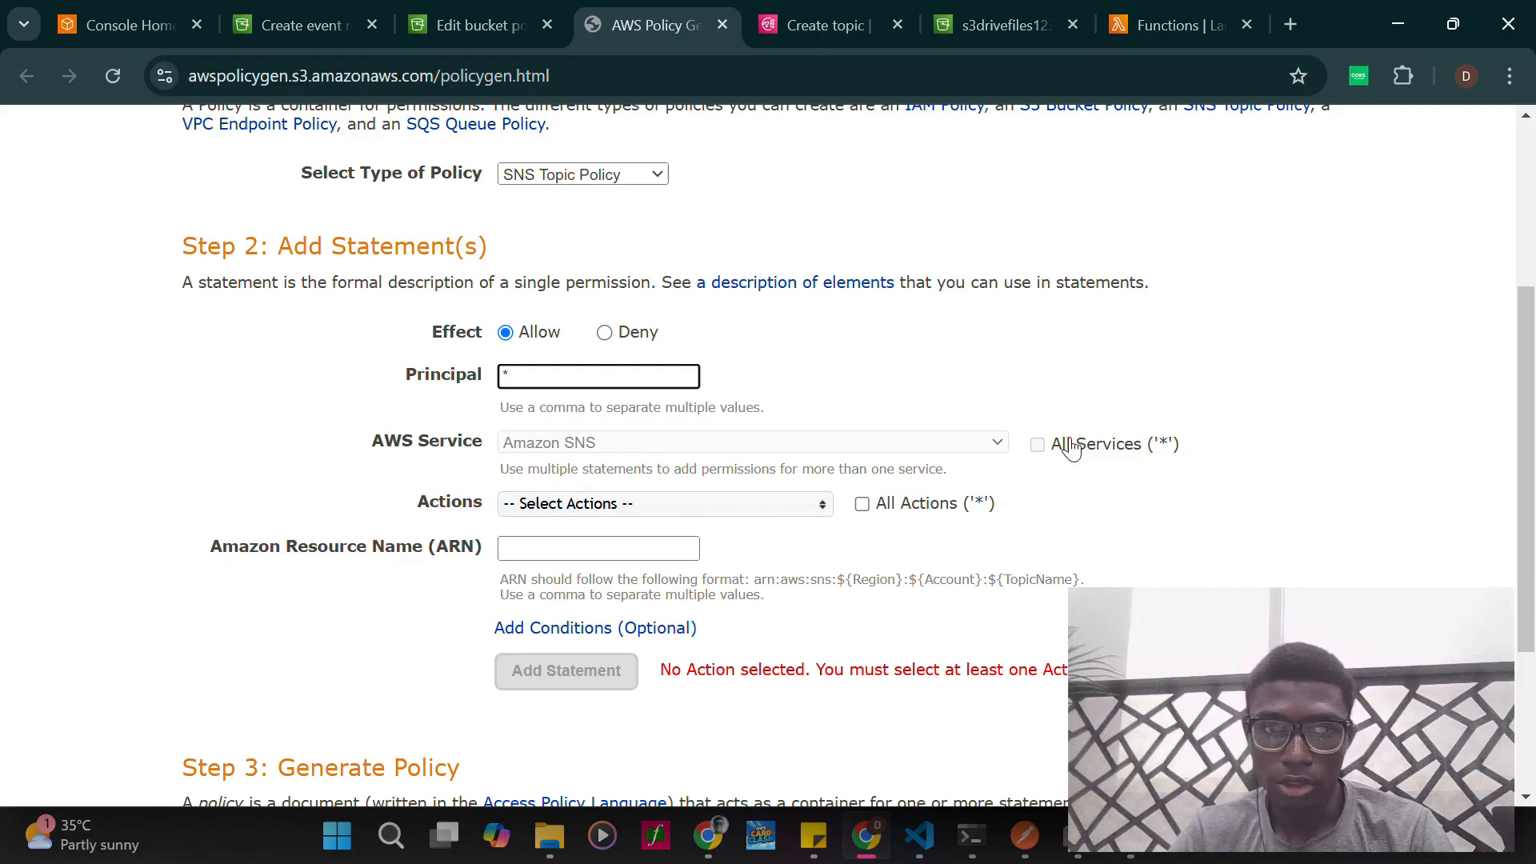
# - Select the Publish action for the statement and look through the other available SNS actions
pyautogui.click(724, 504)
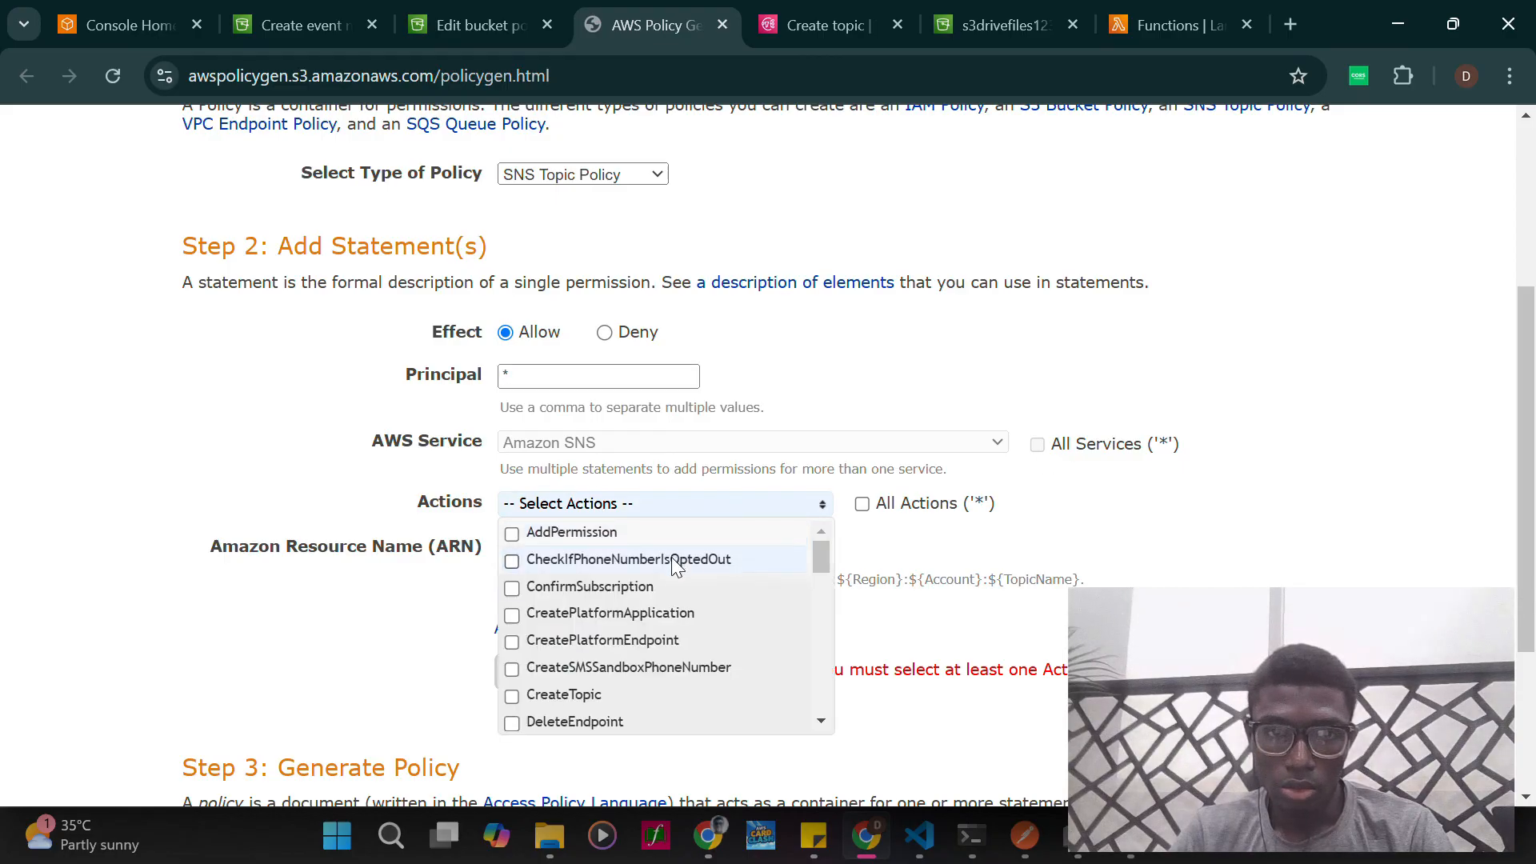
pyautogui.scroll(-4, 672, 553)
pyautogui.scroll(-5, 672, 562)
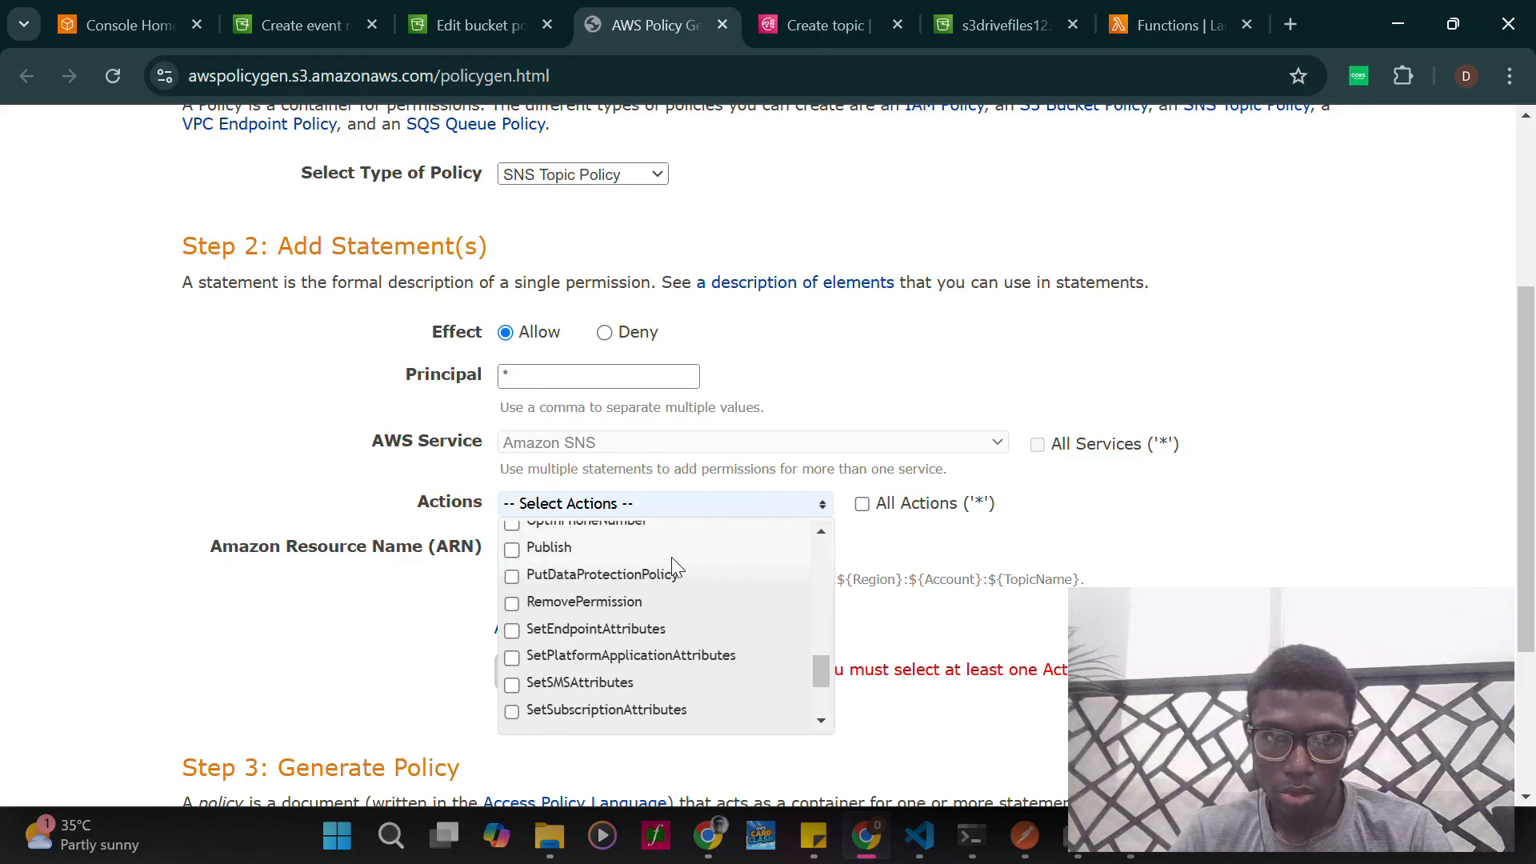
pyautogui.scroll(1, 672, 563)
pyautogui.click(511, 581)
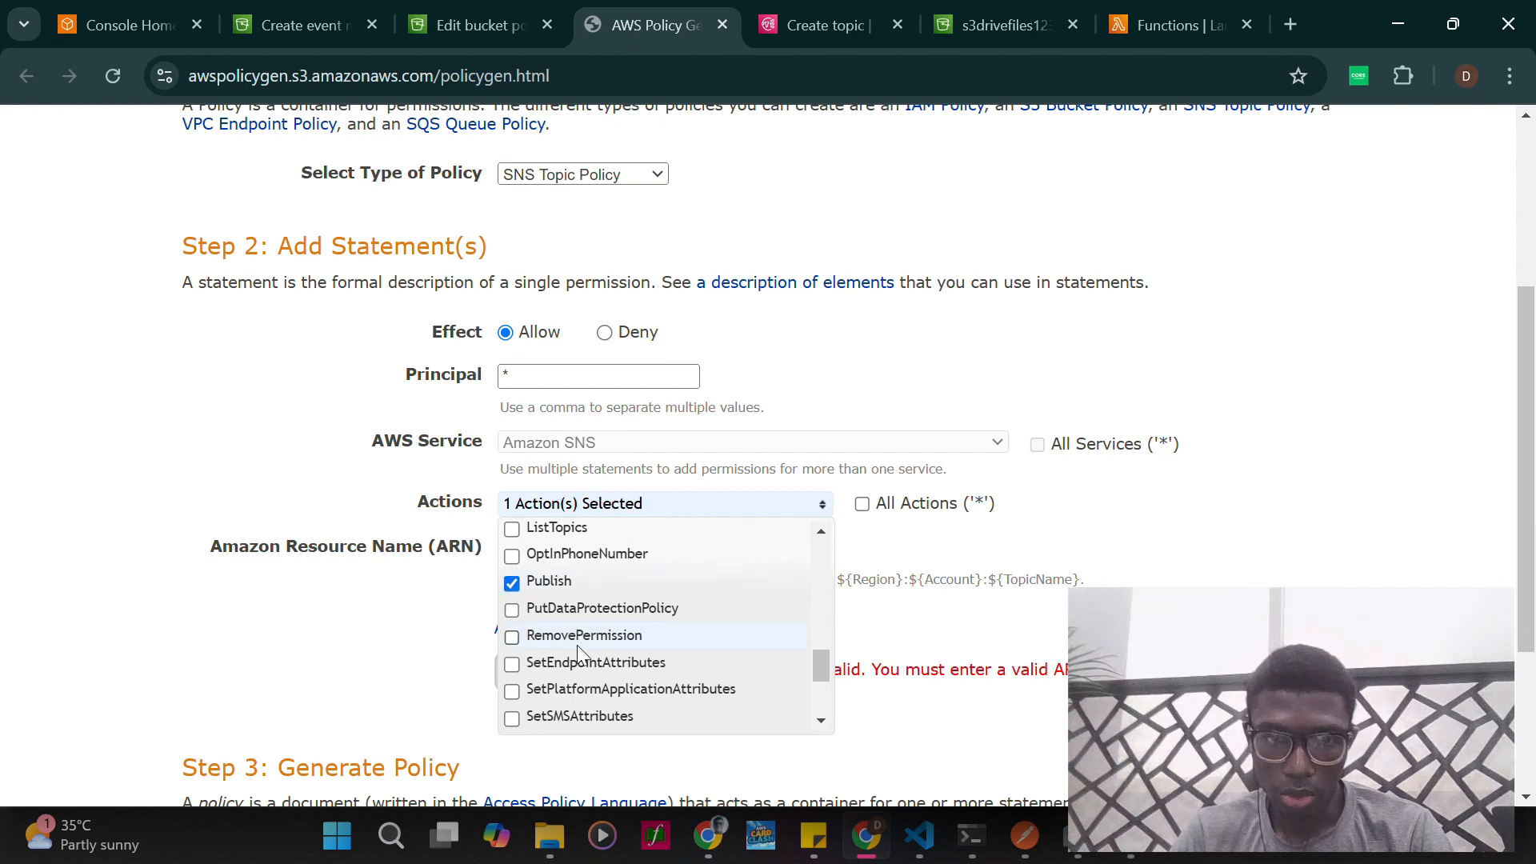
pyautogui.scroll(-4, 577, 645)
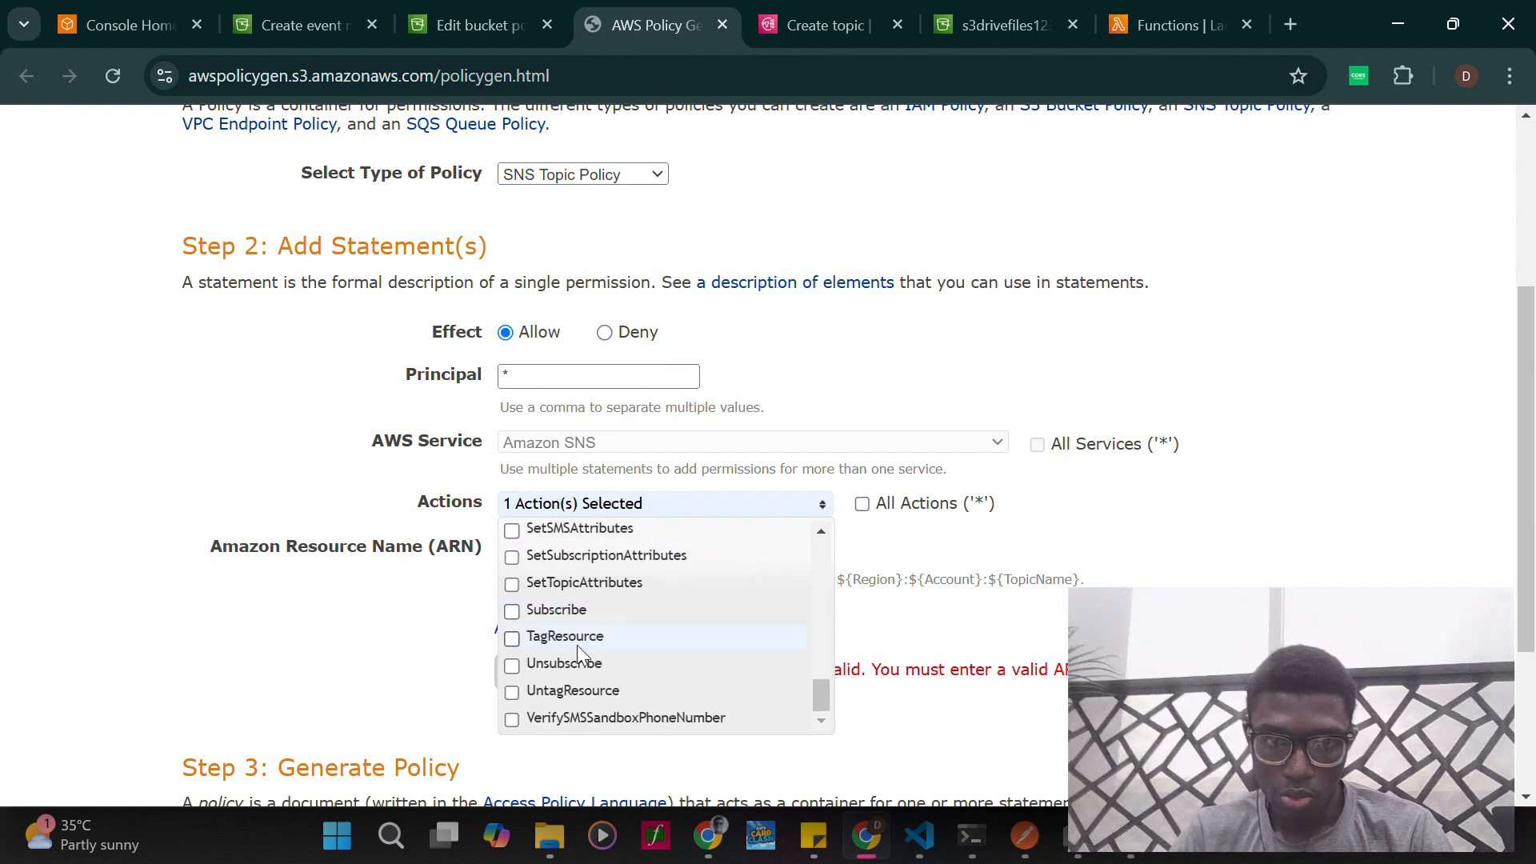
pyautogui.scroll(4, 578, 645)
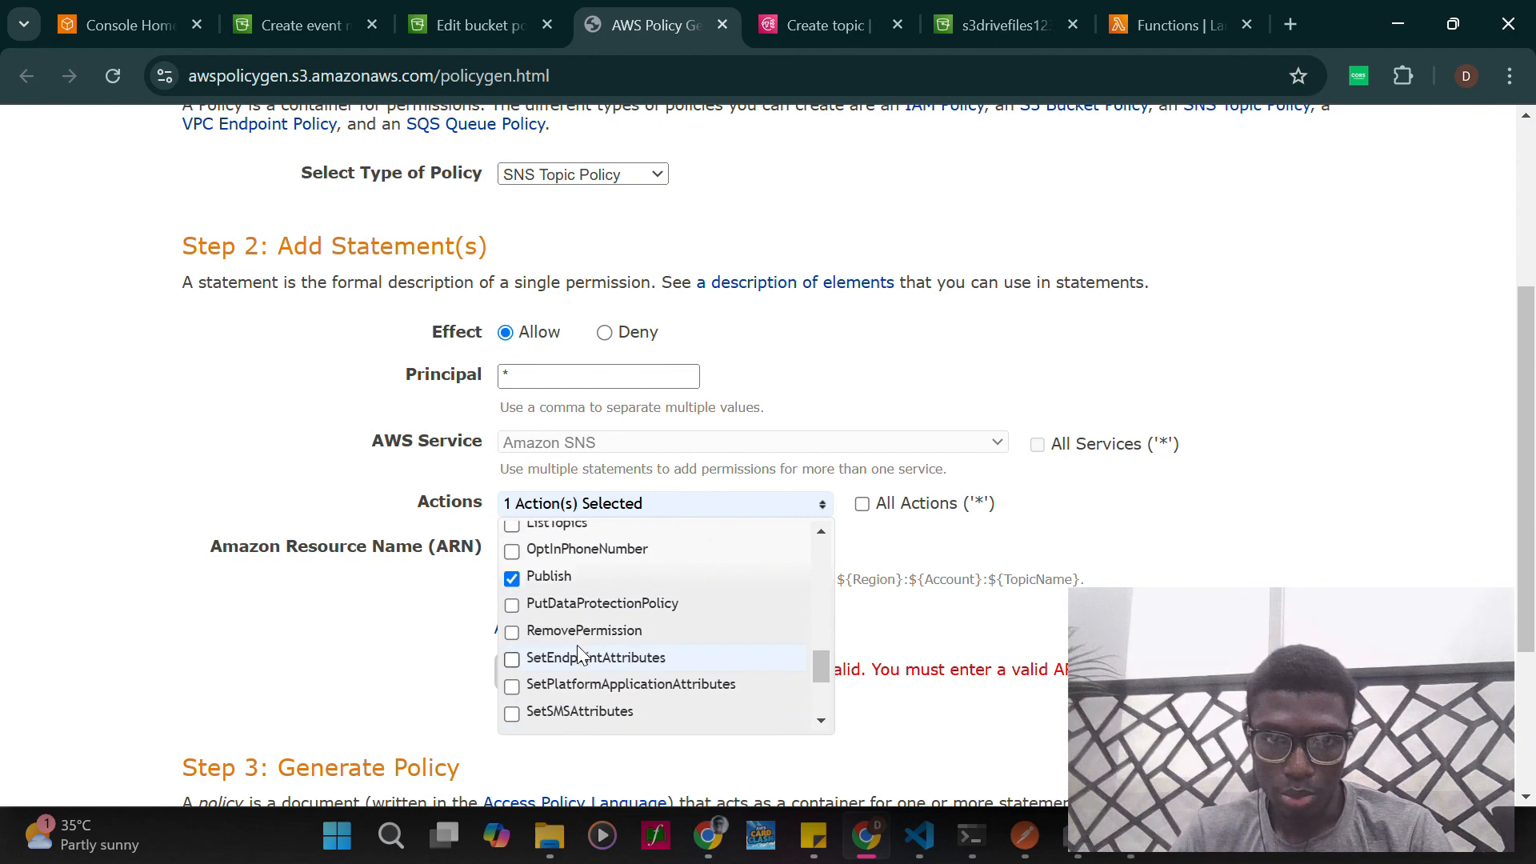
pyautogui.scroll(5, 577, 646)
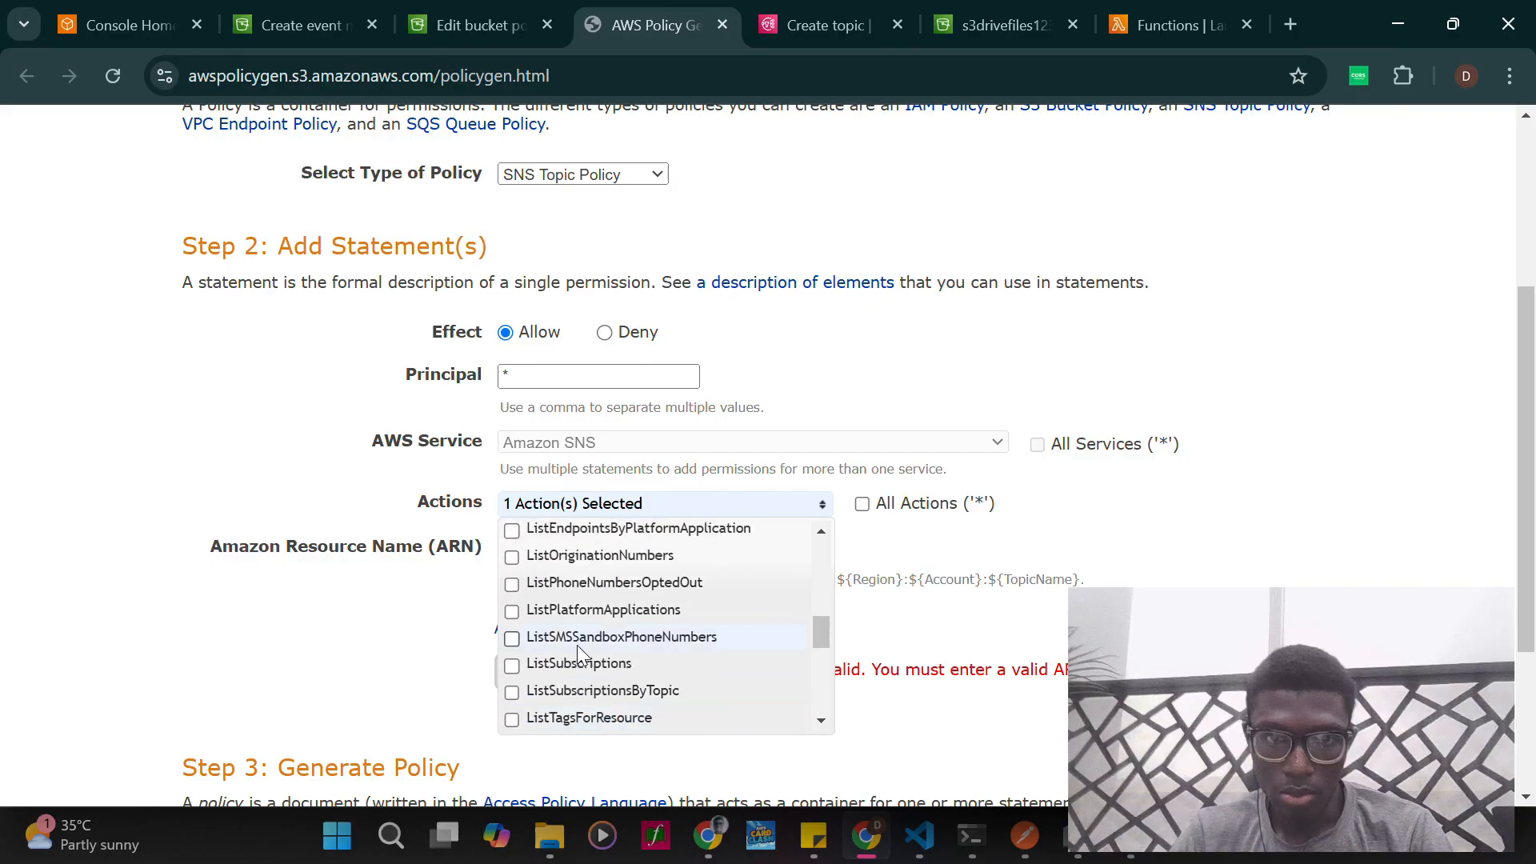
pyautogui.scroll(5, 577, 644)
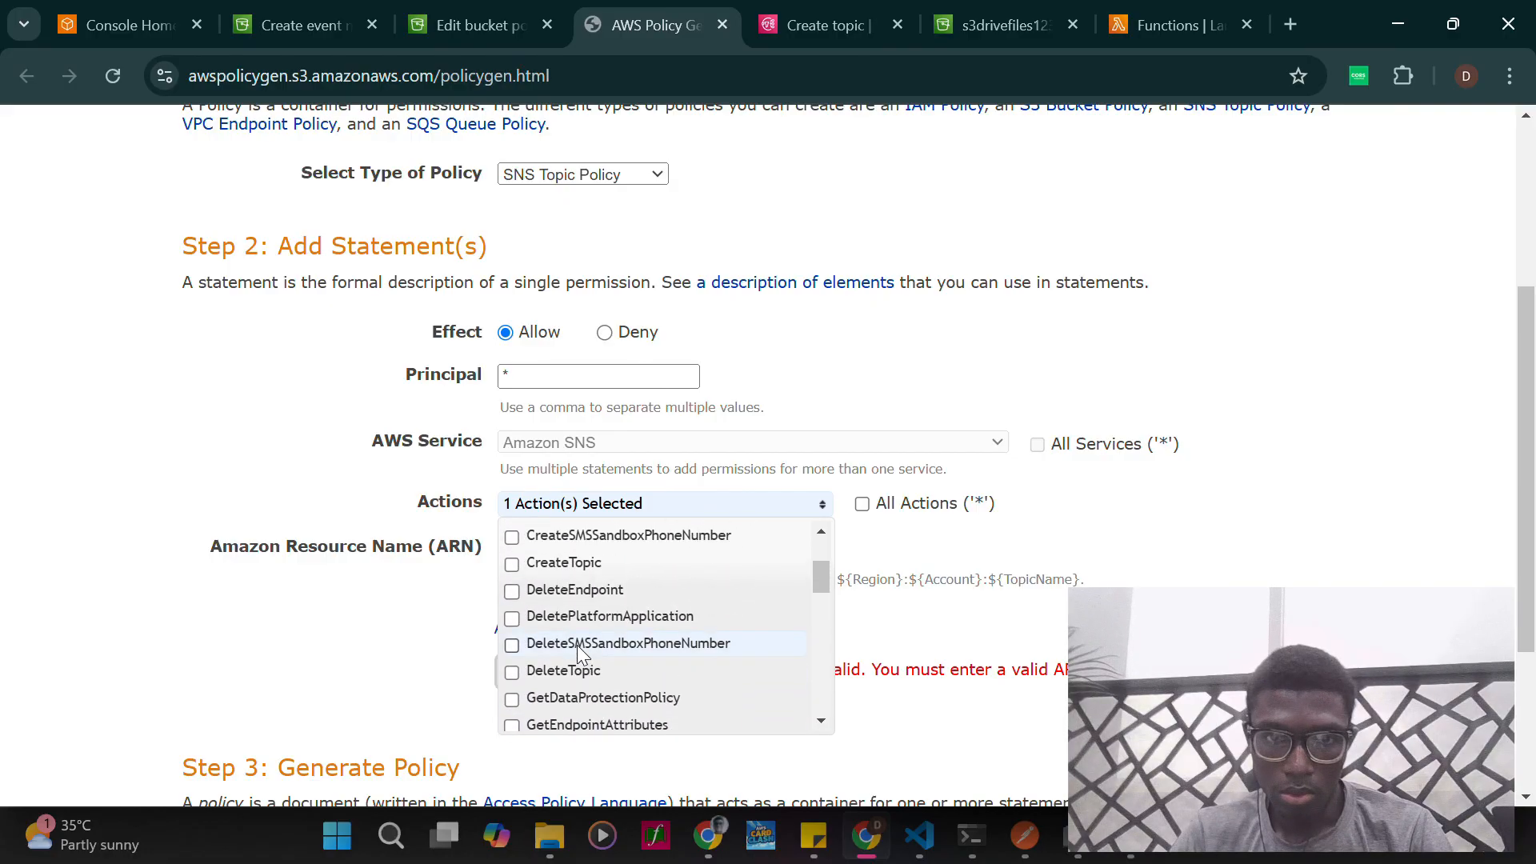
pyautogui.scroll(3, 621, 638)
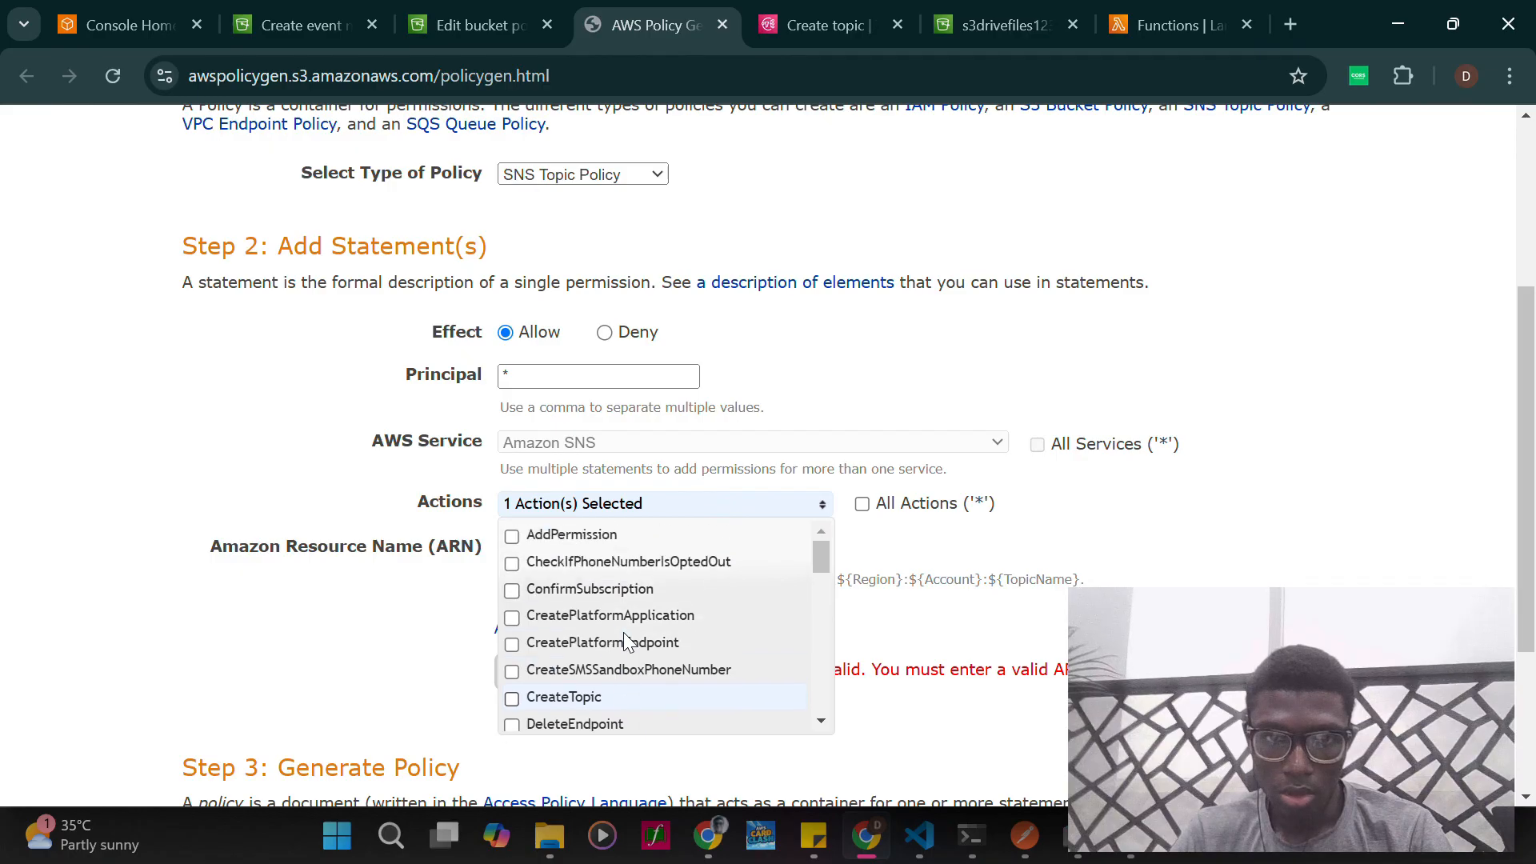
pyautogui.click(809, 468)
# - Copy the s3notification topic's resource ARN from the Create topic policy JSON into the statement's Amazon Resource Name
pyautogui.scroll(-2, 709, 506)
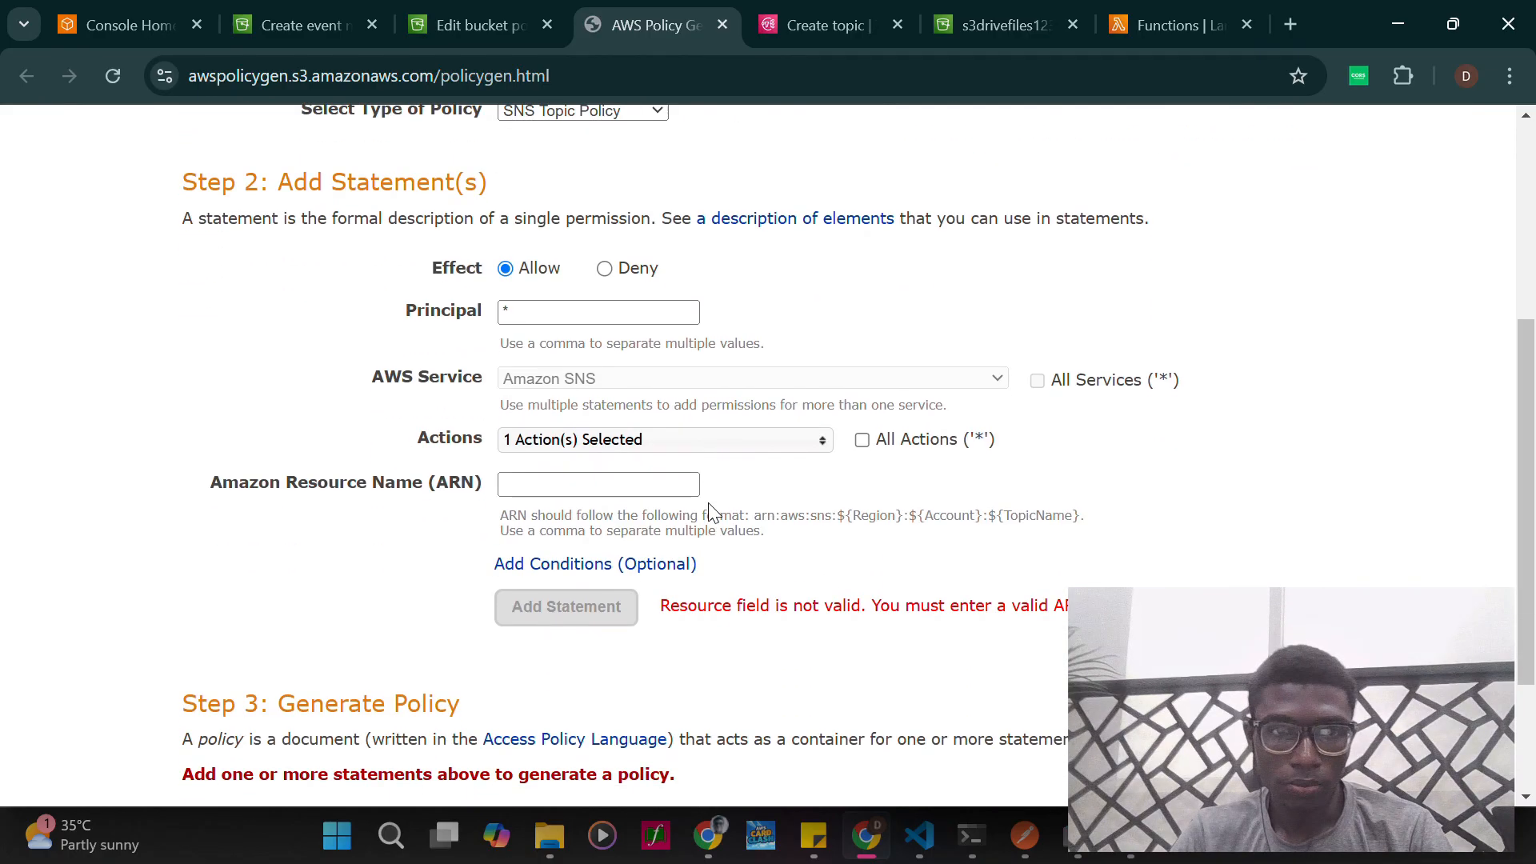
pyautogui.click(585, 492)
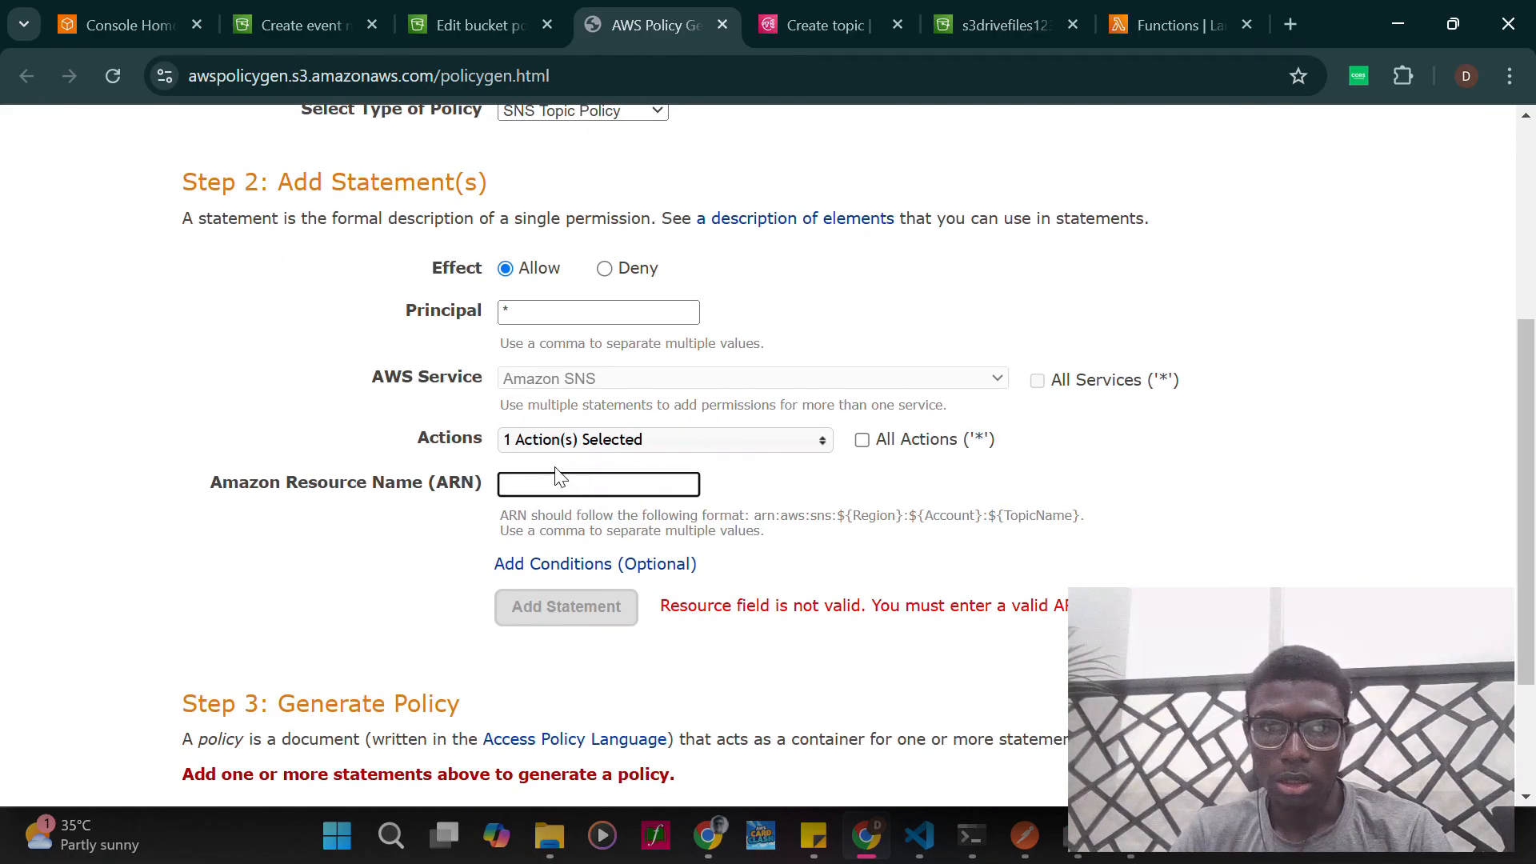
pyautogui.scroll(-1, 560, 568)
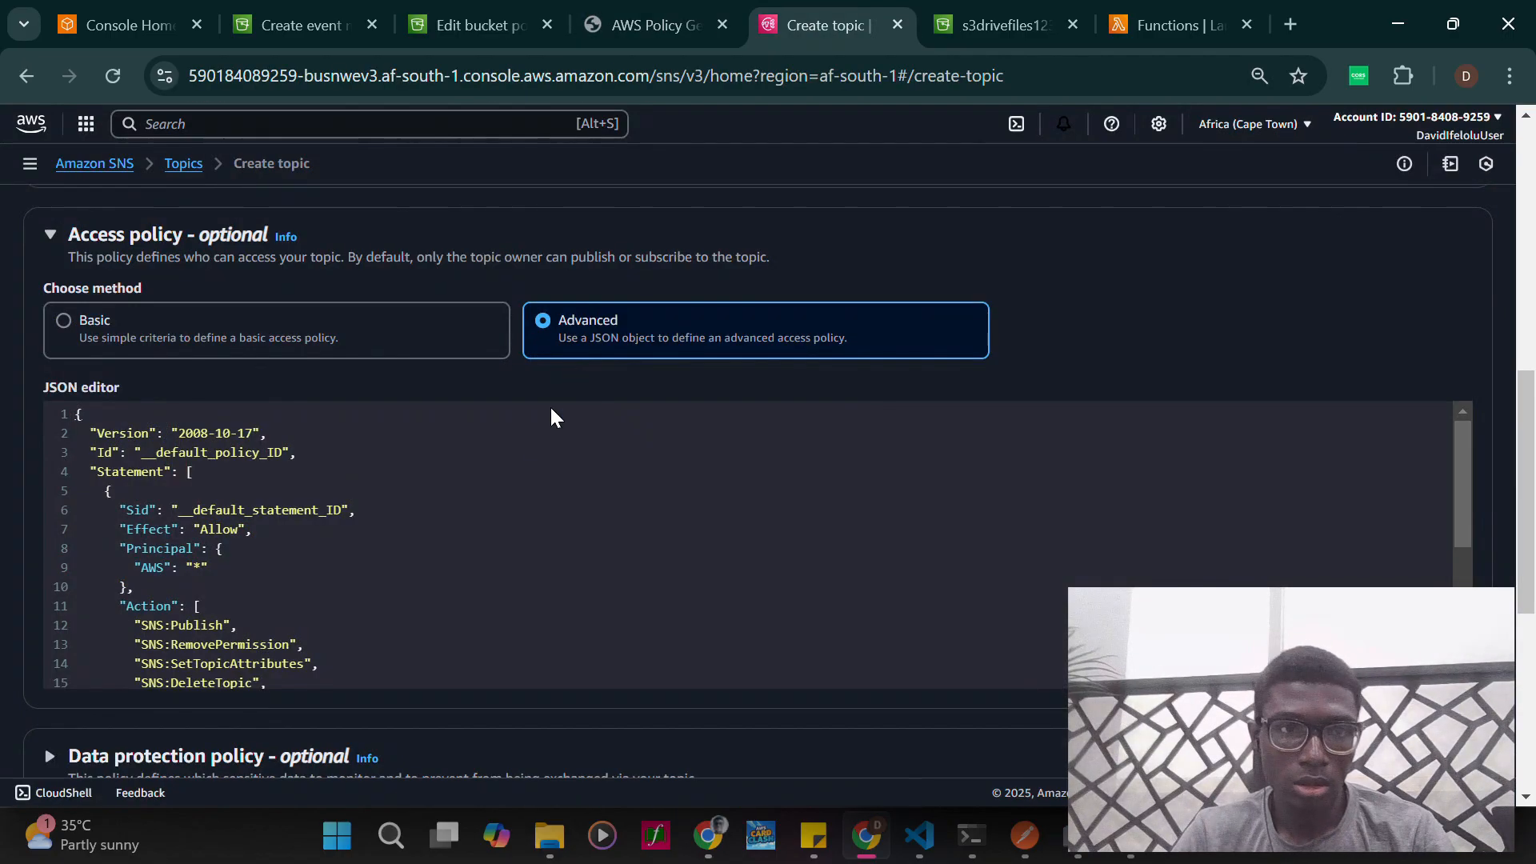
pyautogui.scroll(-4, 501, 504)
pyautogui.scroll(-3, 503, 502)
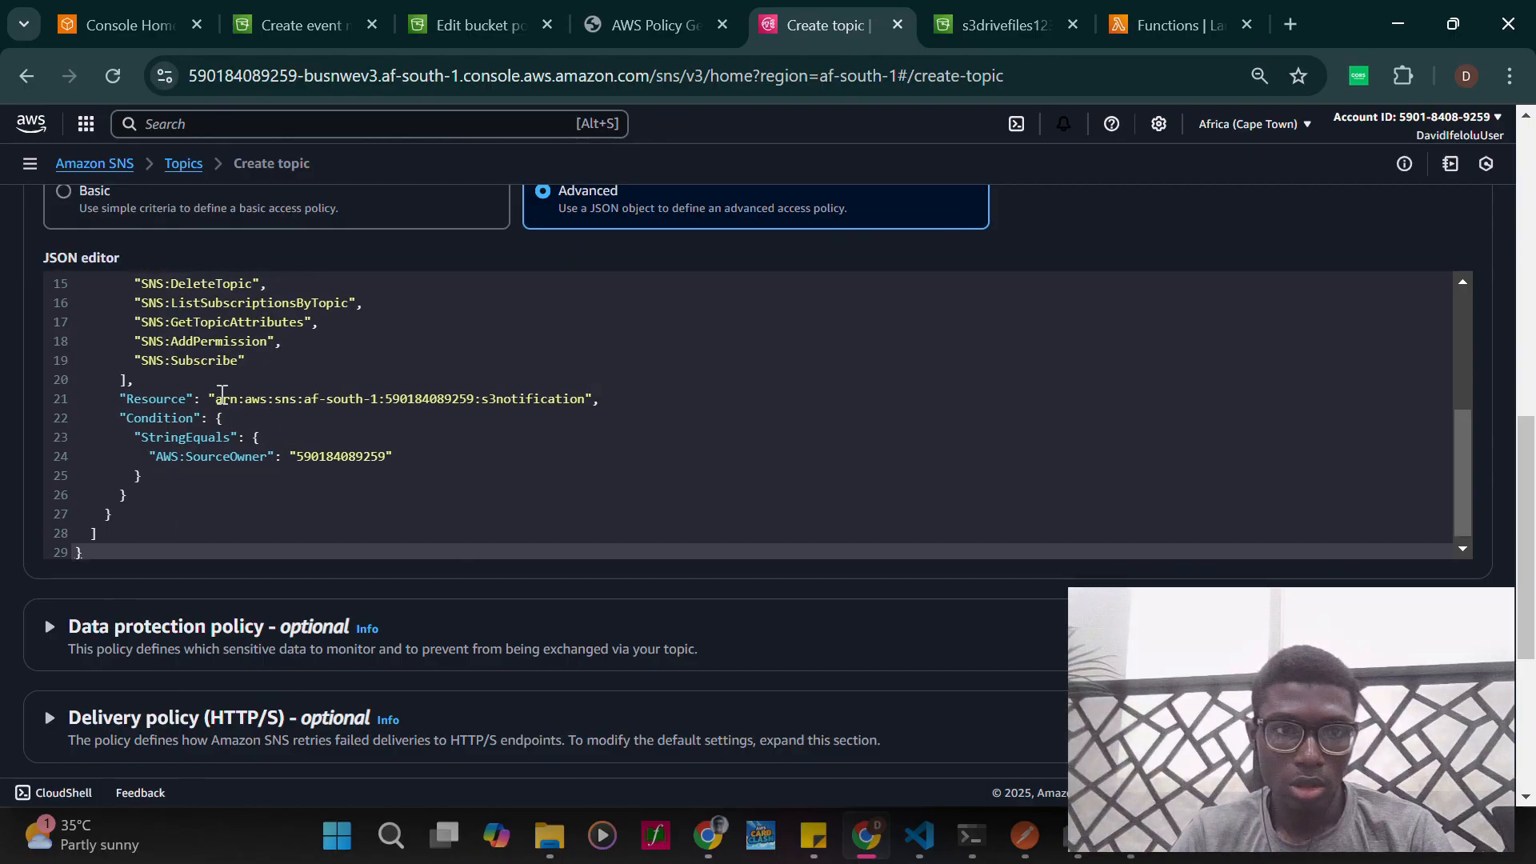
pyautogui.moveTo(214, 398); pyautogui.dragTo(586, 399)
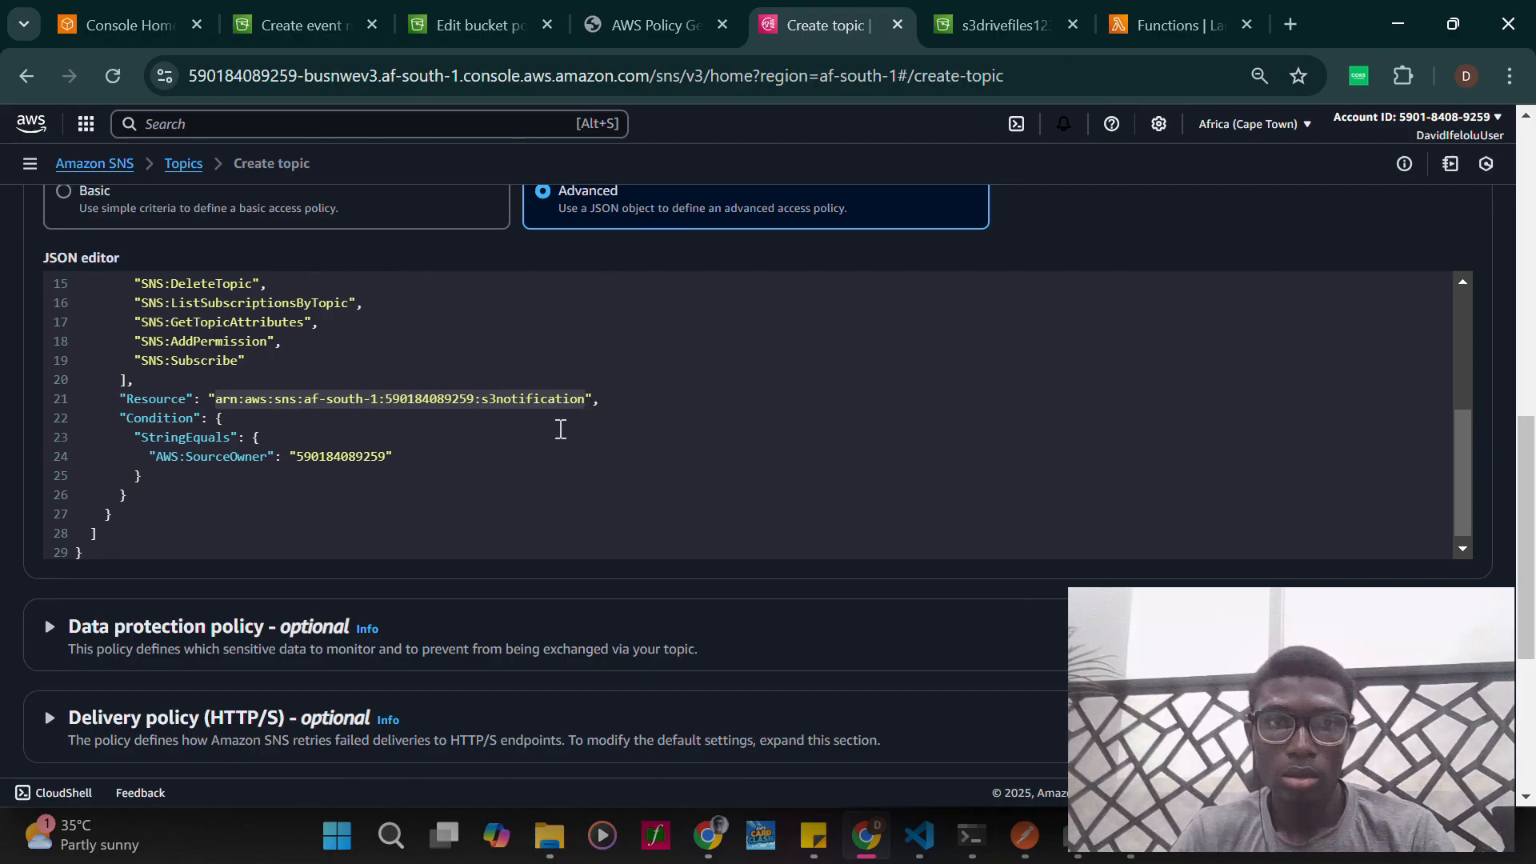
pyautogui.click(592, 25)
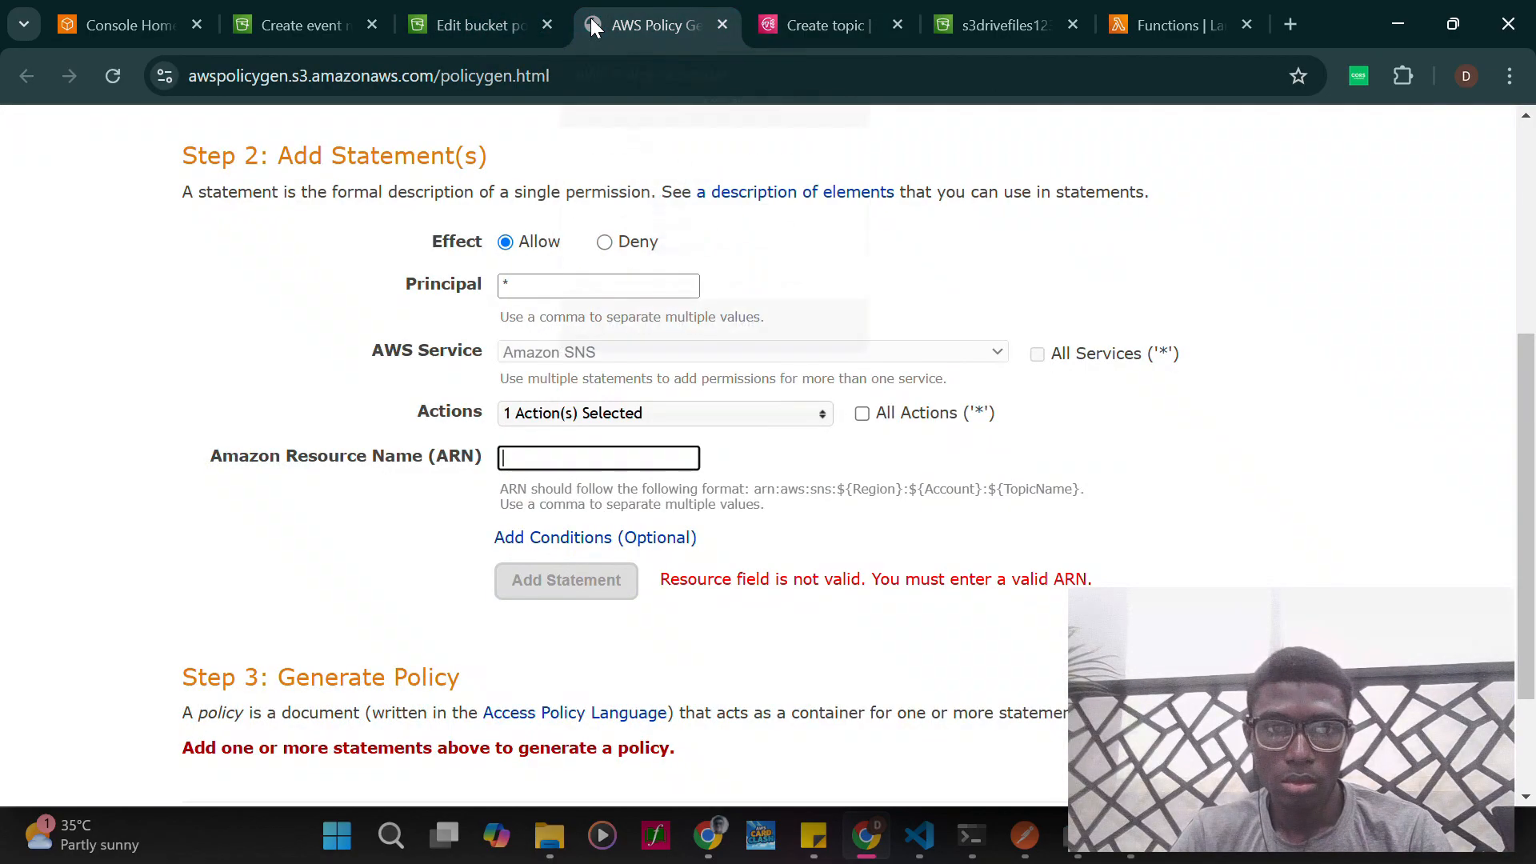
pyautogui.hotkey('ctrl', 'v')
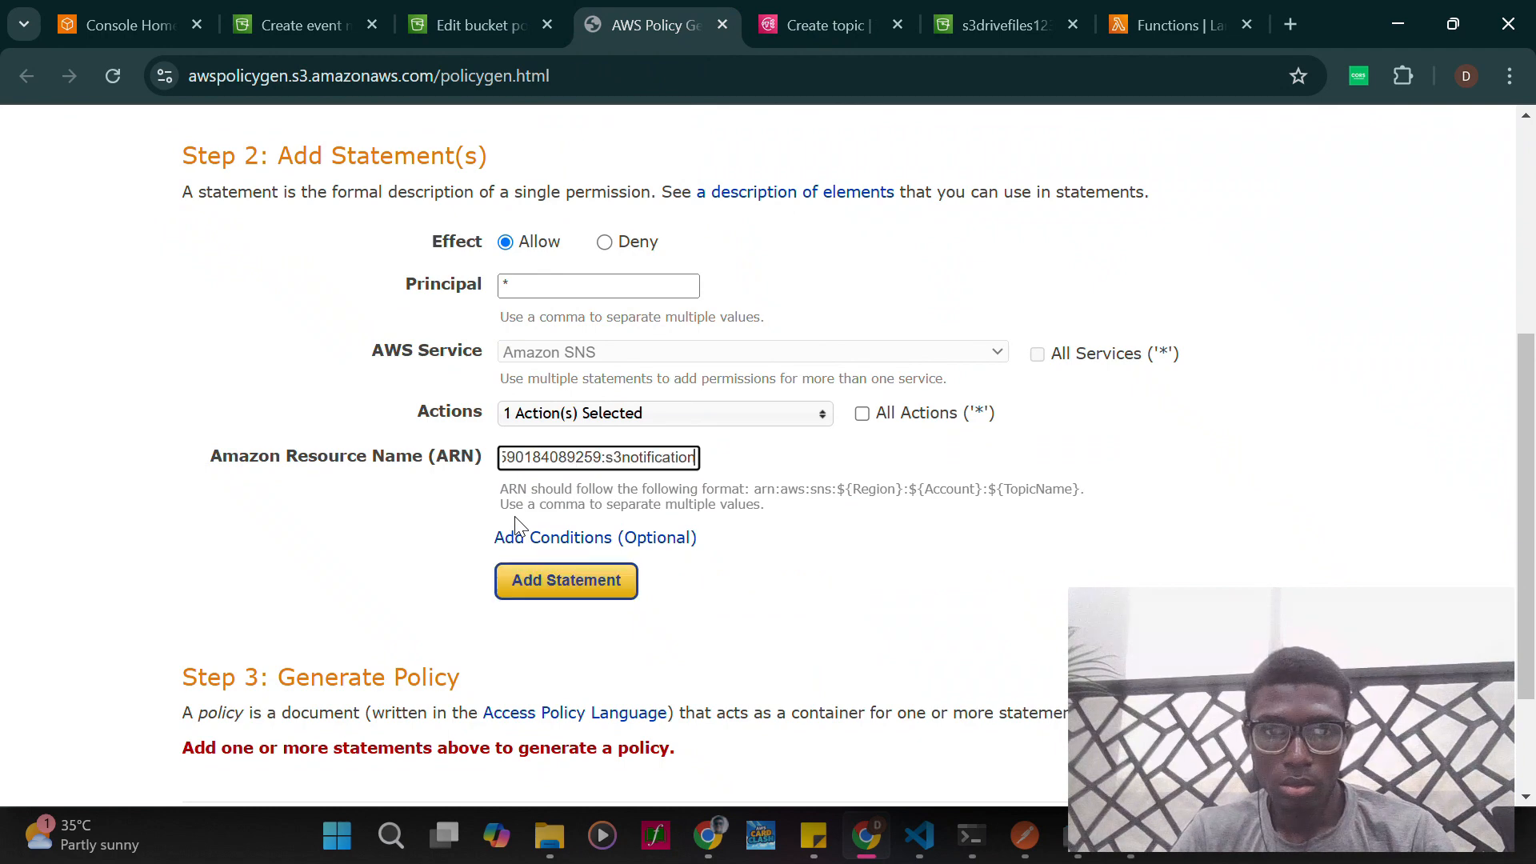
# - Open the statement's optional conditions and look through the available condition operators and keys
pyautogui.click(569, 537)
pyautogui.scroll(-4, 569, 540)
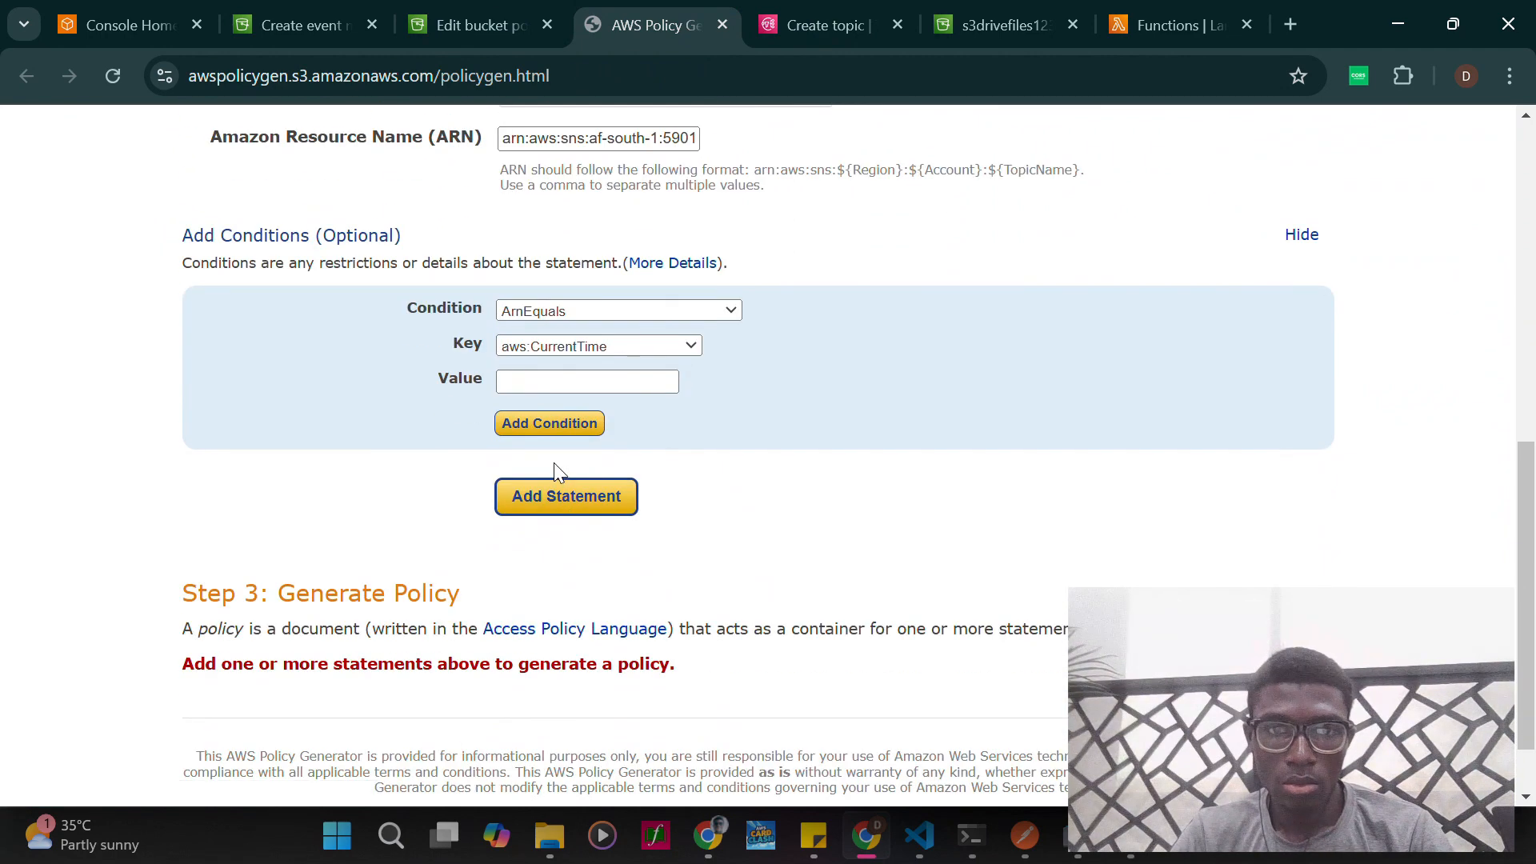
pyautogui.click(637, 311)
pyautogui.scroll(-3, 620, 611)
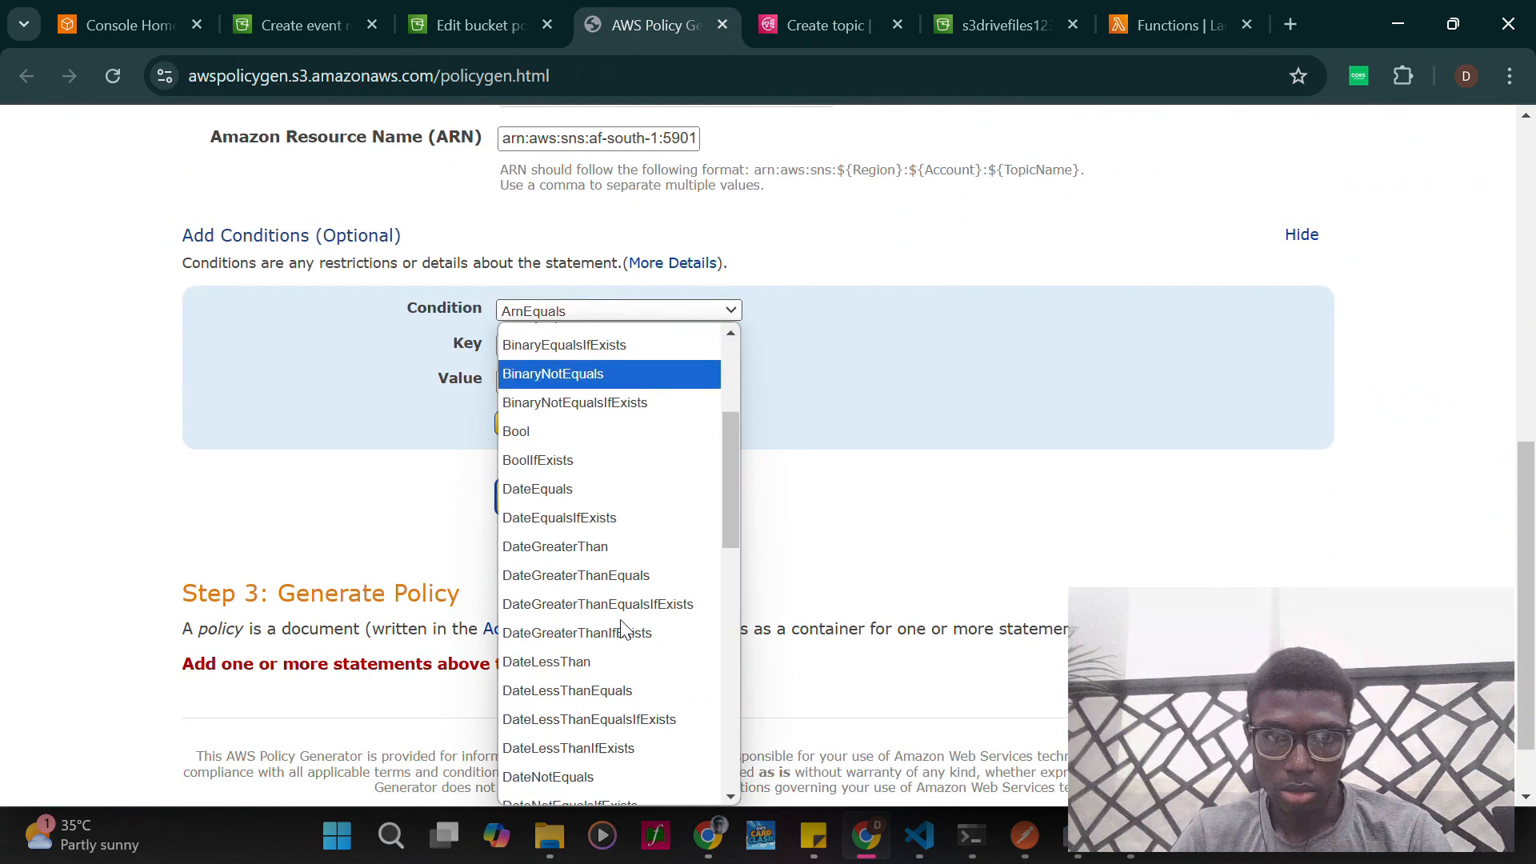
pyautogui.click(893, 601)
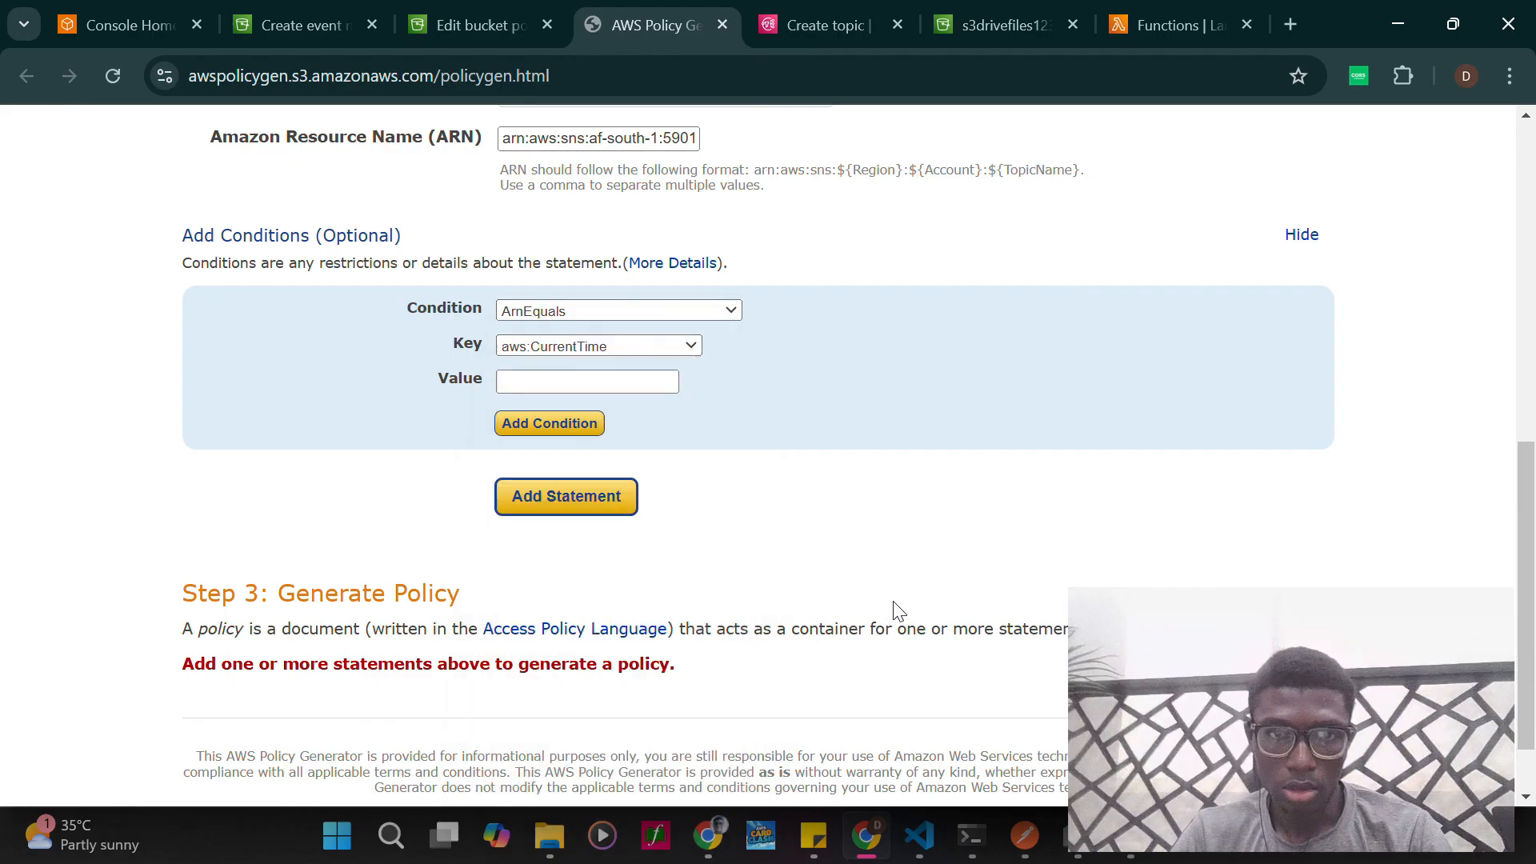
pyautogui.click(670, 345)
pyautogui.scroll(-5, 605, 542)
pyautogui.click(824, 542)
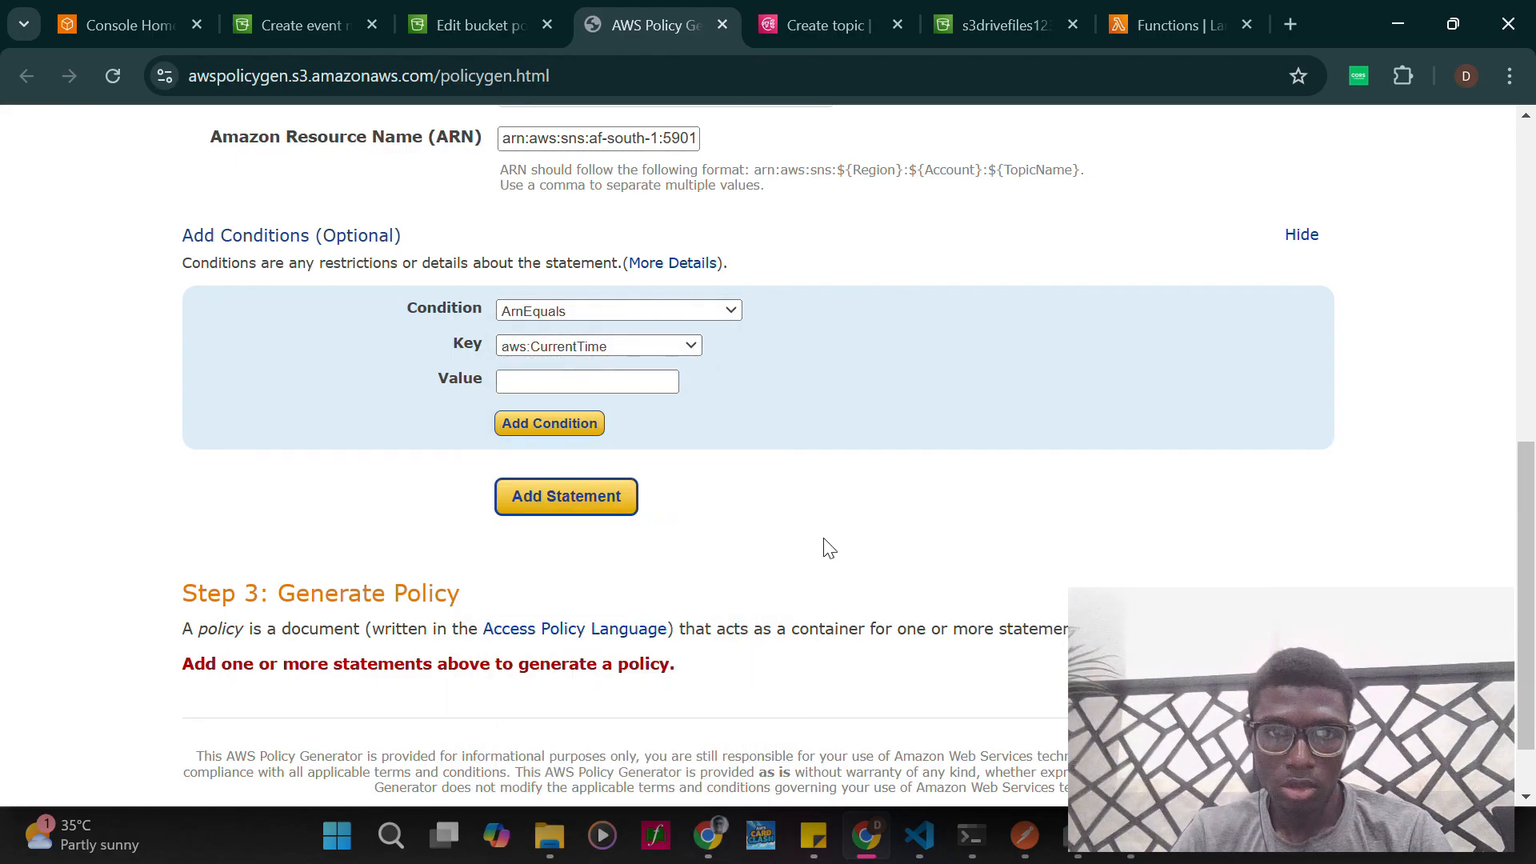
# - Add the statement without conditions and copy the policy JSON generated from it
pyautogui.click(566, 516)
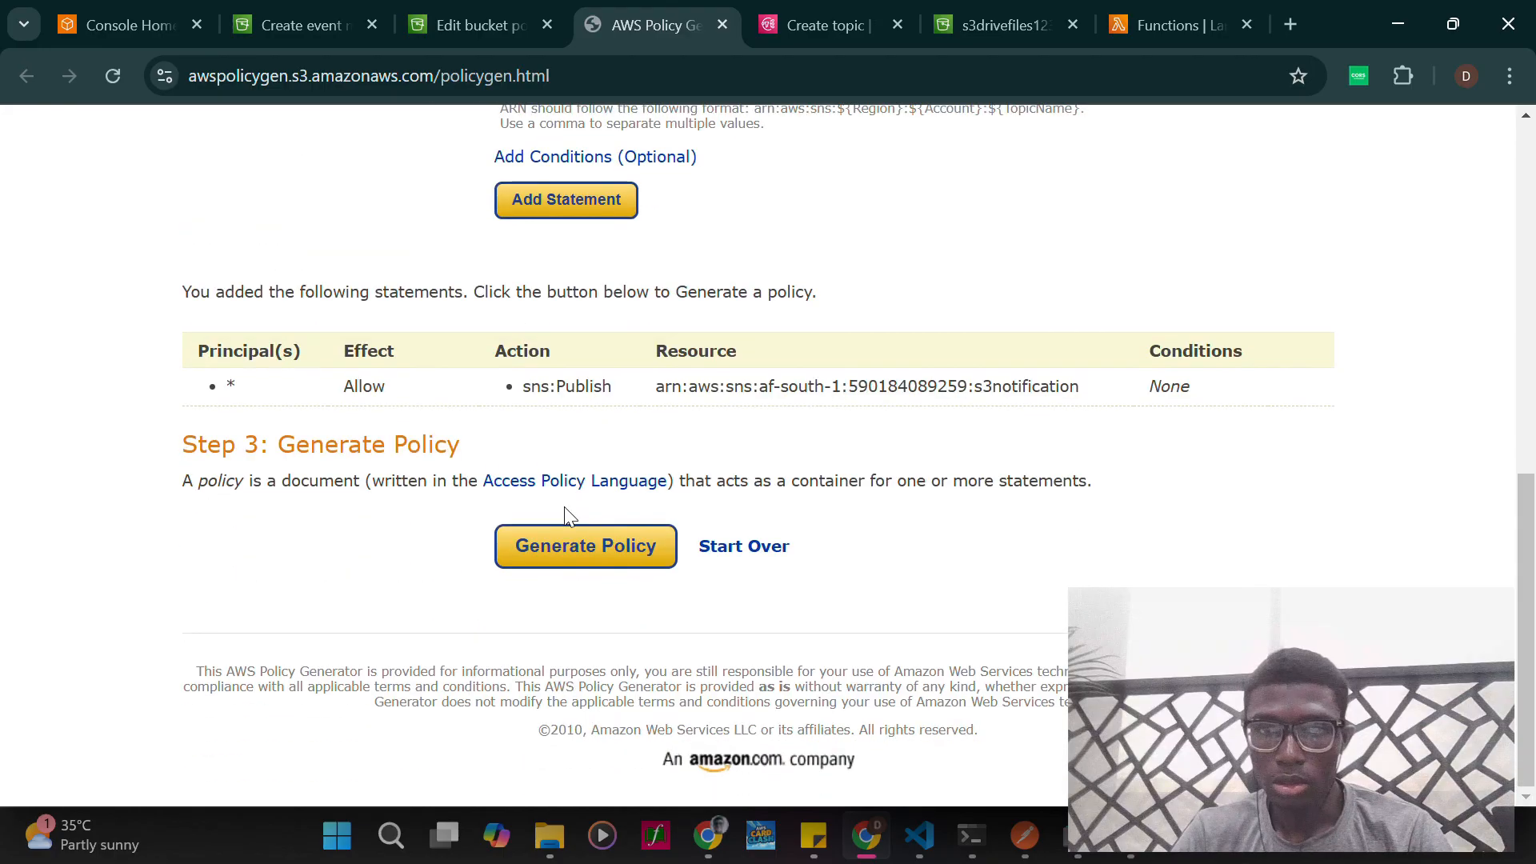
pyautogui.click(592, 541)
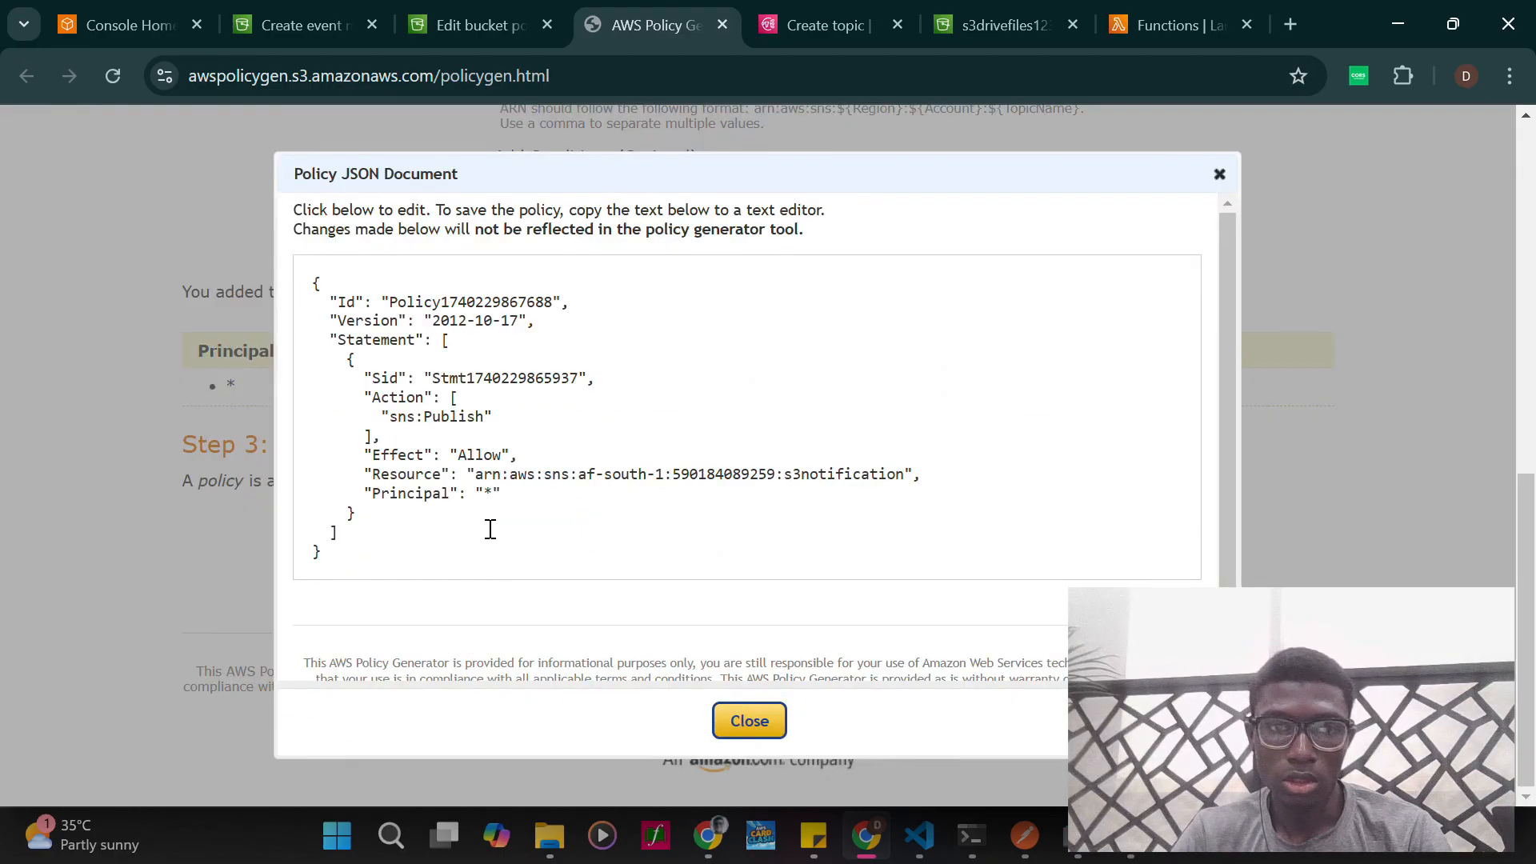
pyautogui.moveTo(344, 560); pyautogui.dragTo(212, 195)
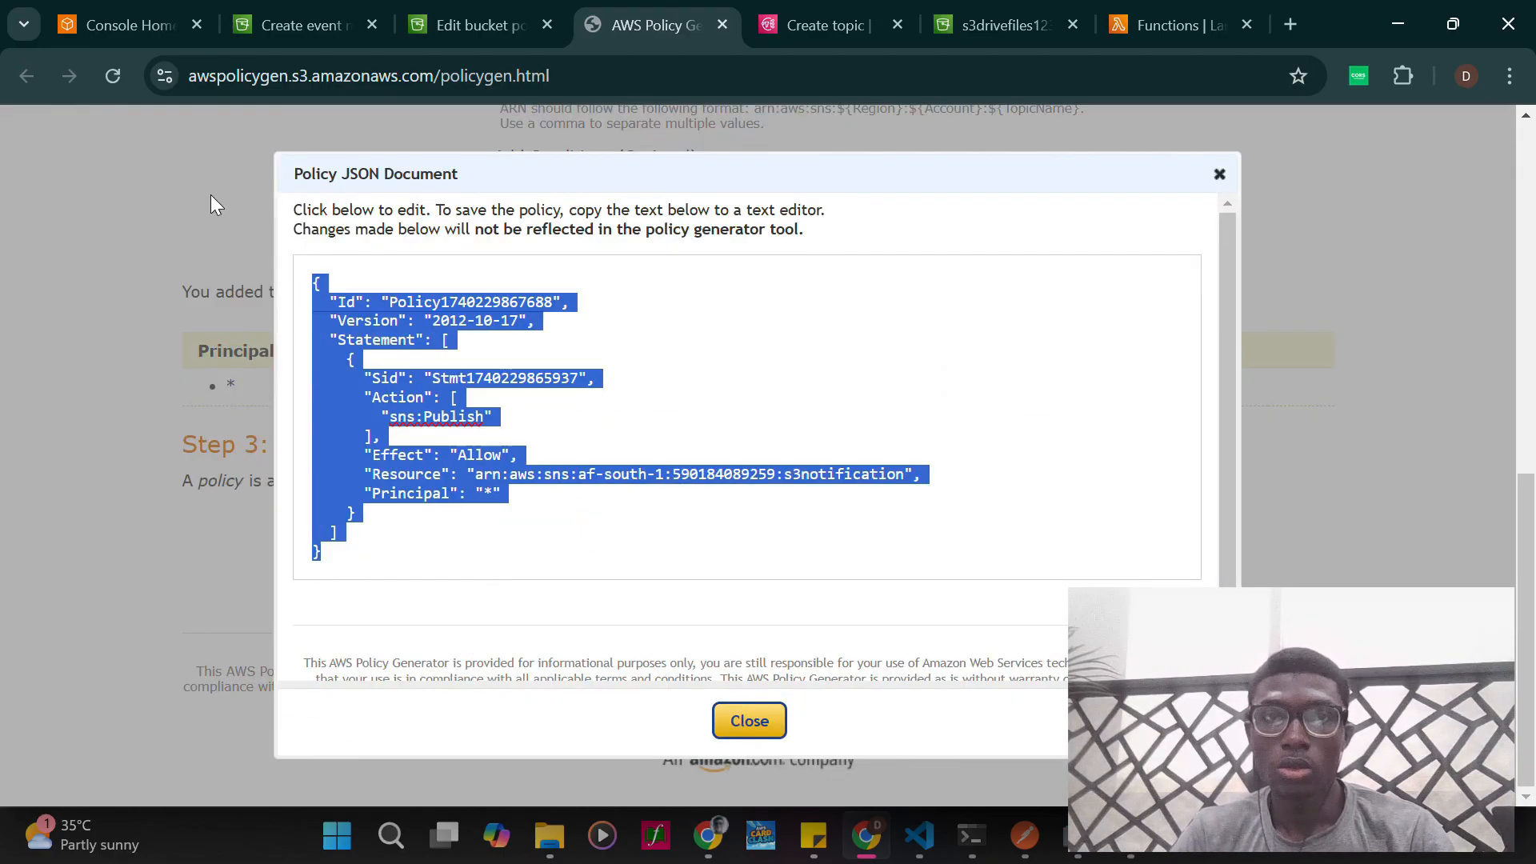
# - Return to the Create topic form and review its access policy JSON and the remaining optional sections
pyautogui.hotkey('ctrl', 'Tab')
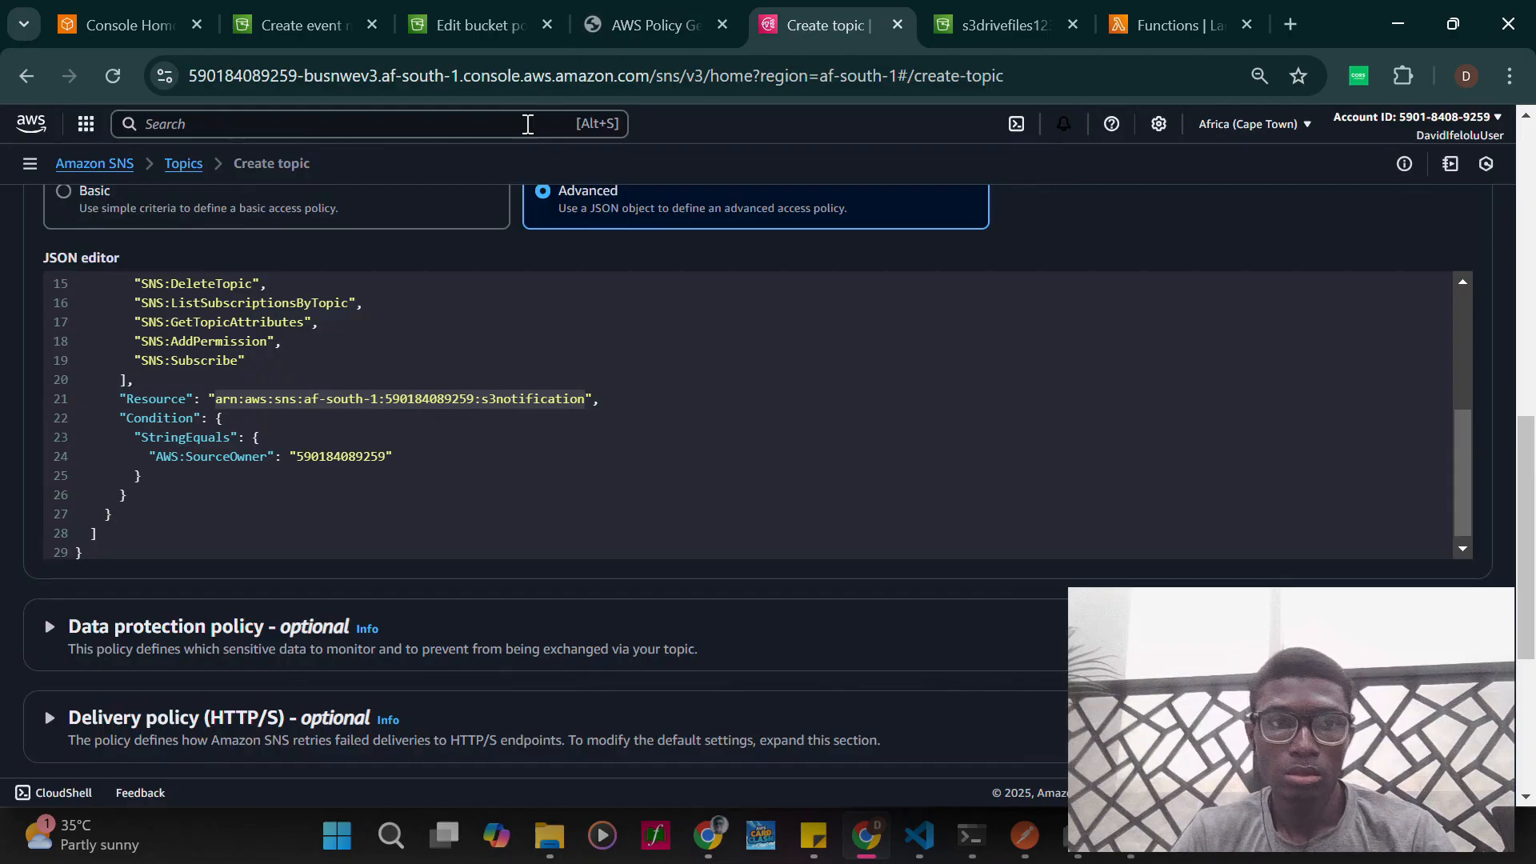
pyautogui.scroll(8, 560, 388)
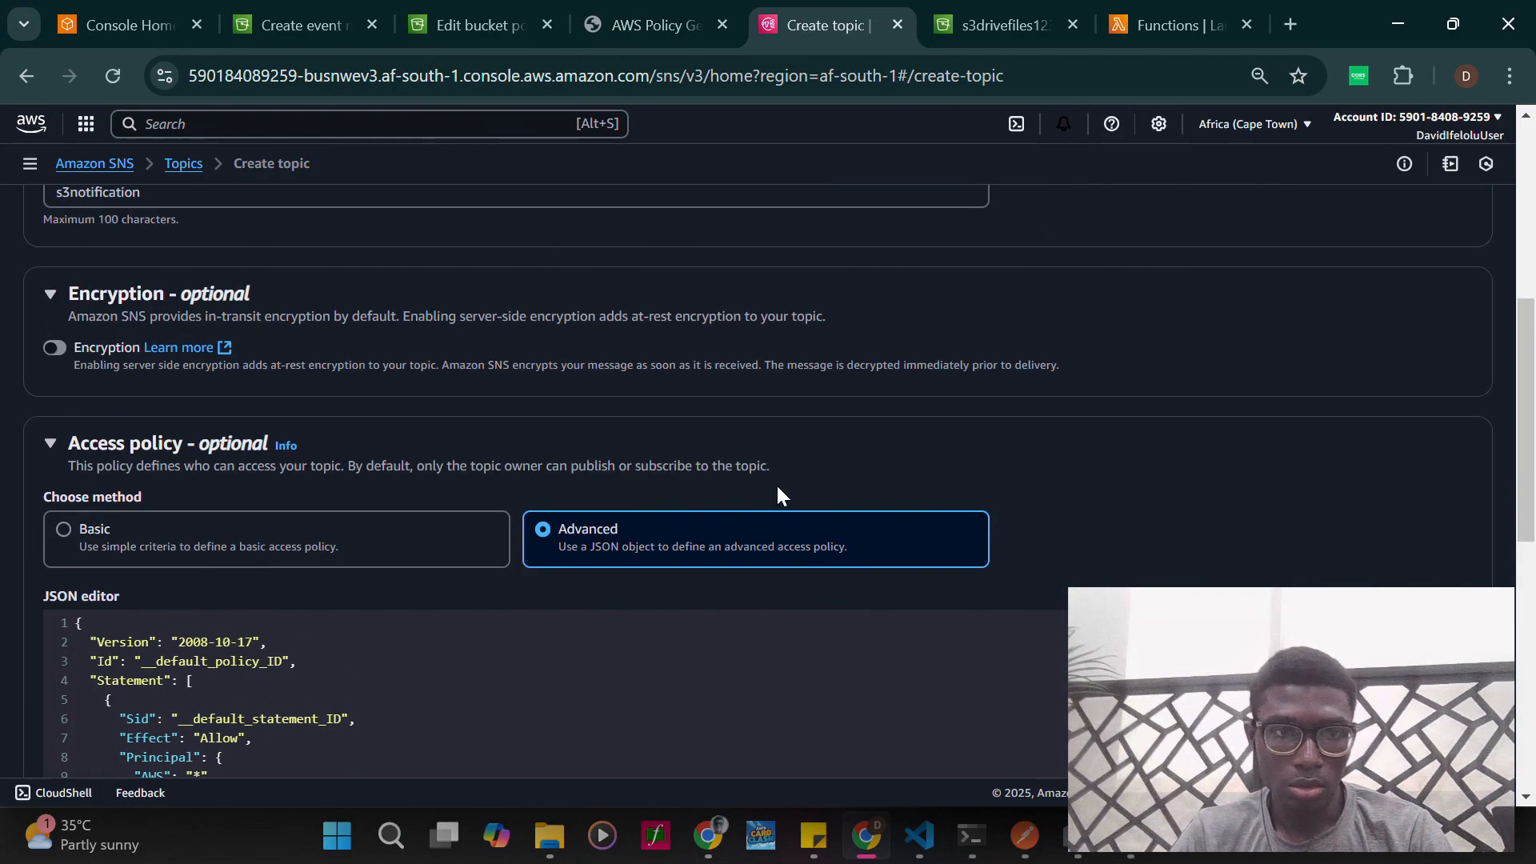
pyautogui.scroll(-2, 781, 497)
pyautogui.scroll(-3, 654, 458)
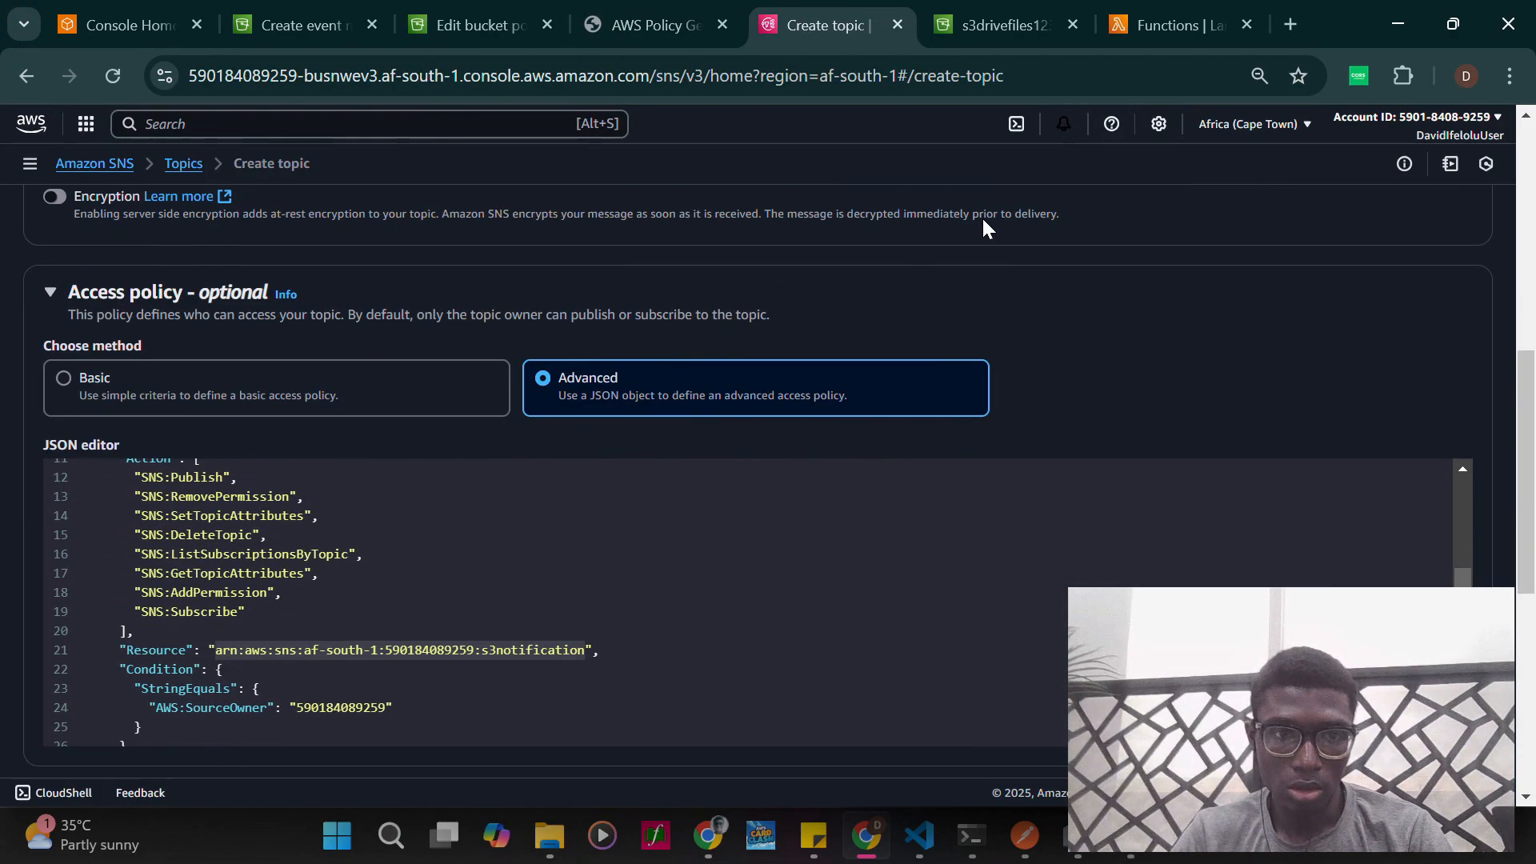
pyautogui.scroll(-3, 982, 216)
pyautogui.scroll(-3, 810, 636)
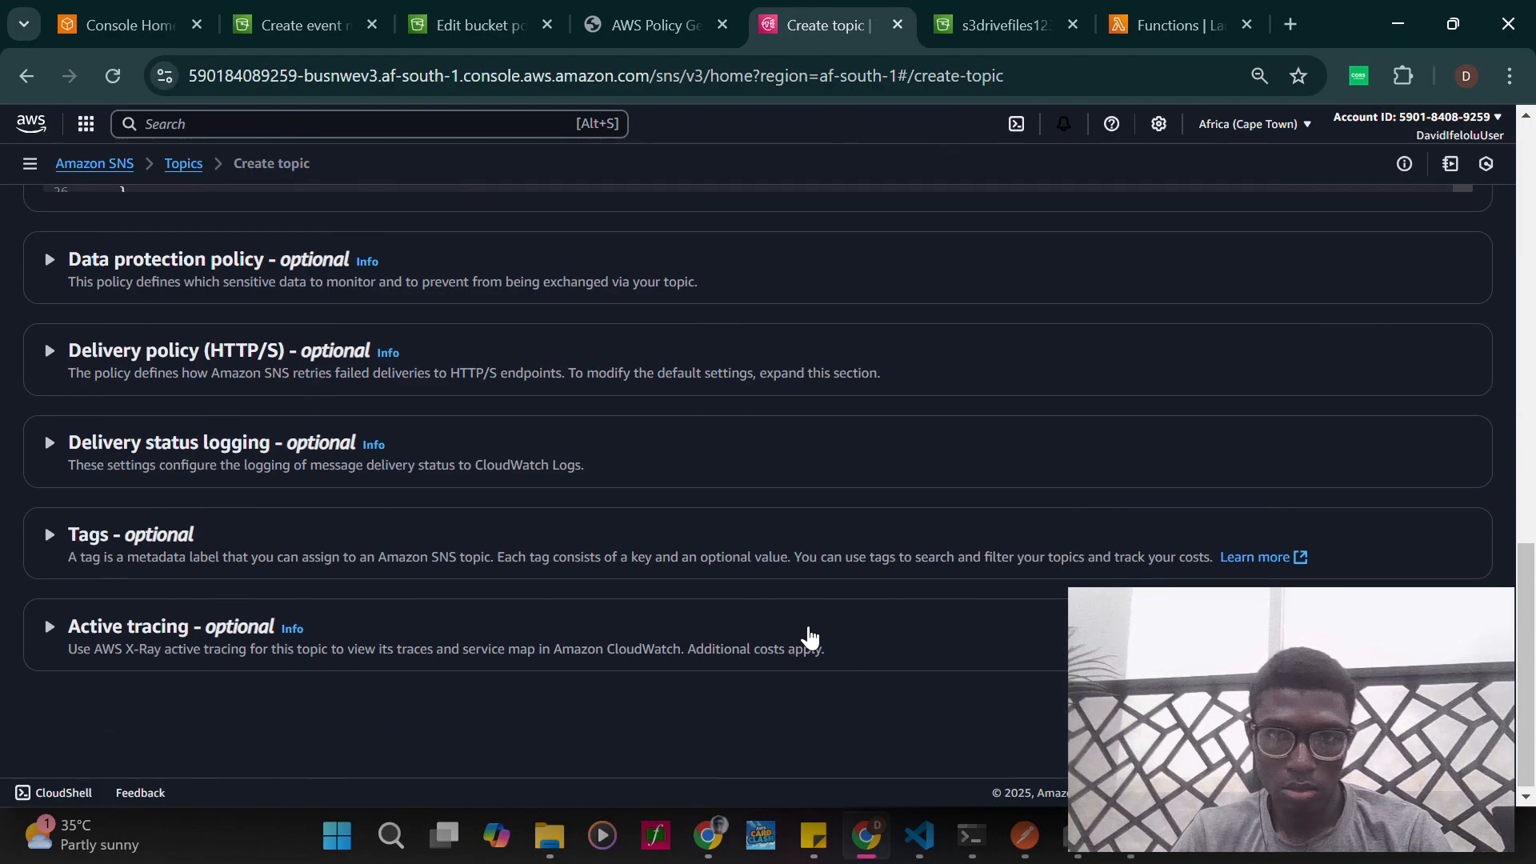
pyautogui.scroll(7, 808, 624)
pyautogui.scroll(2, 1154, 232)
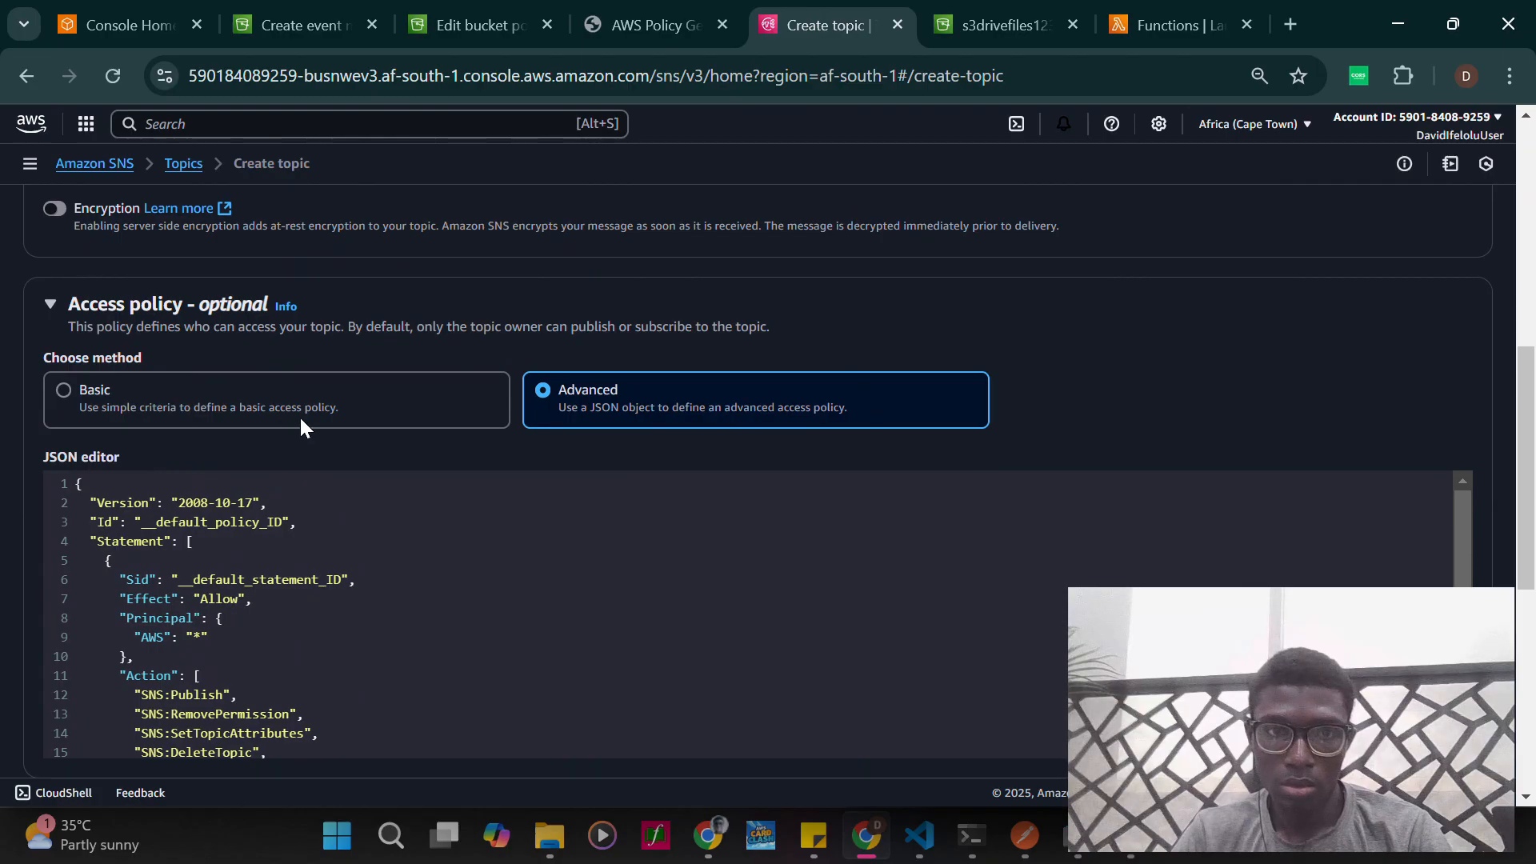
# - Set the topic's access policy method to Basic and check the available Publishers options
pyautogui.click(347, 412)
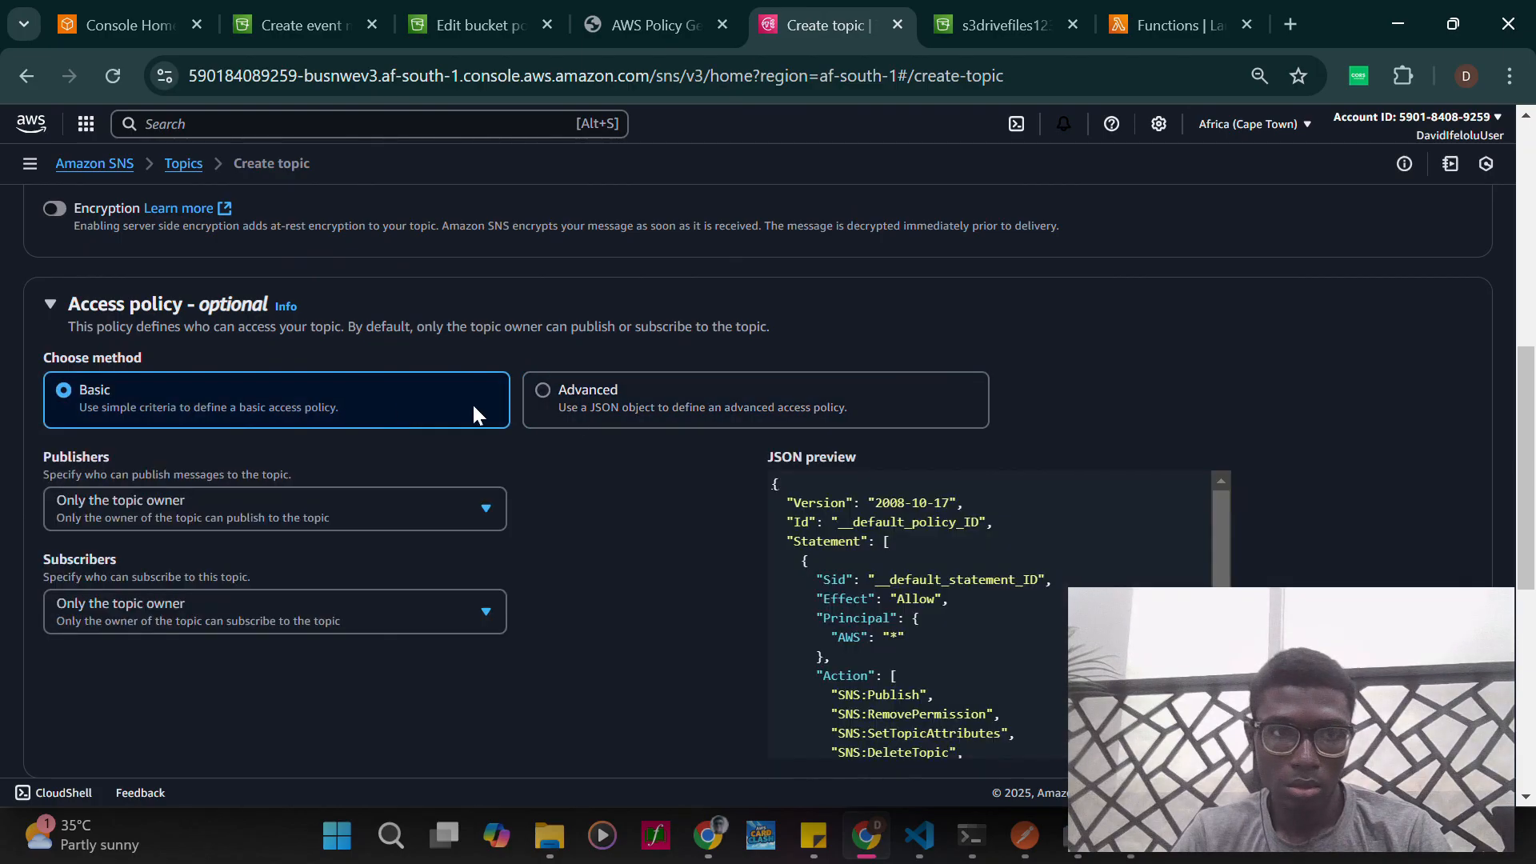
pyautogui.scroll(-1, 576, 416)
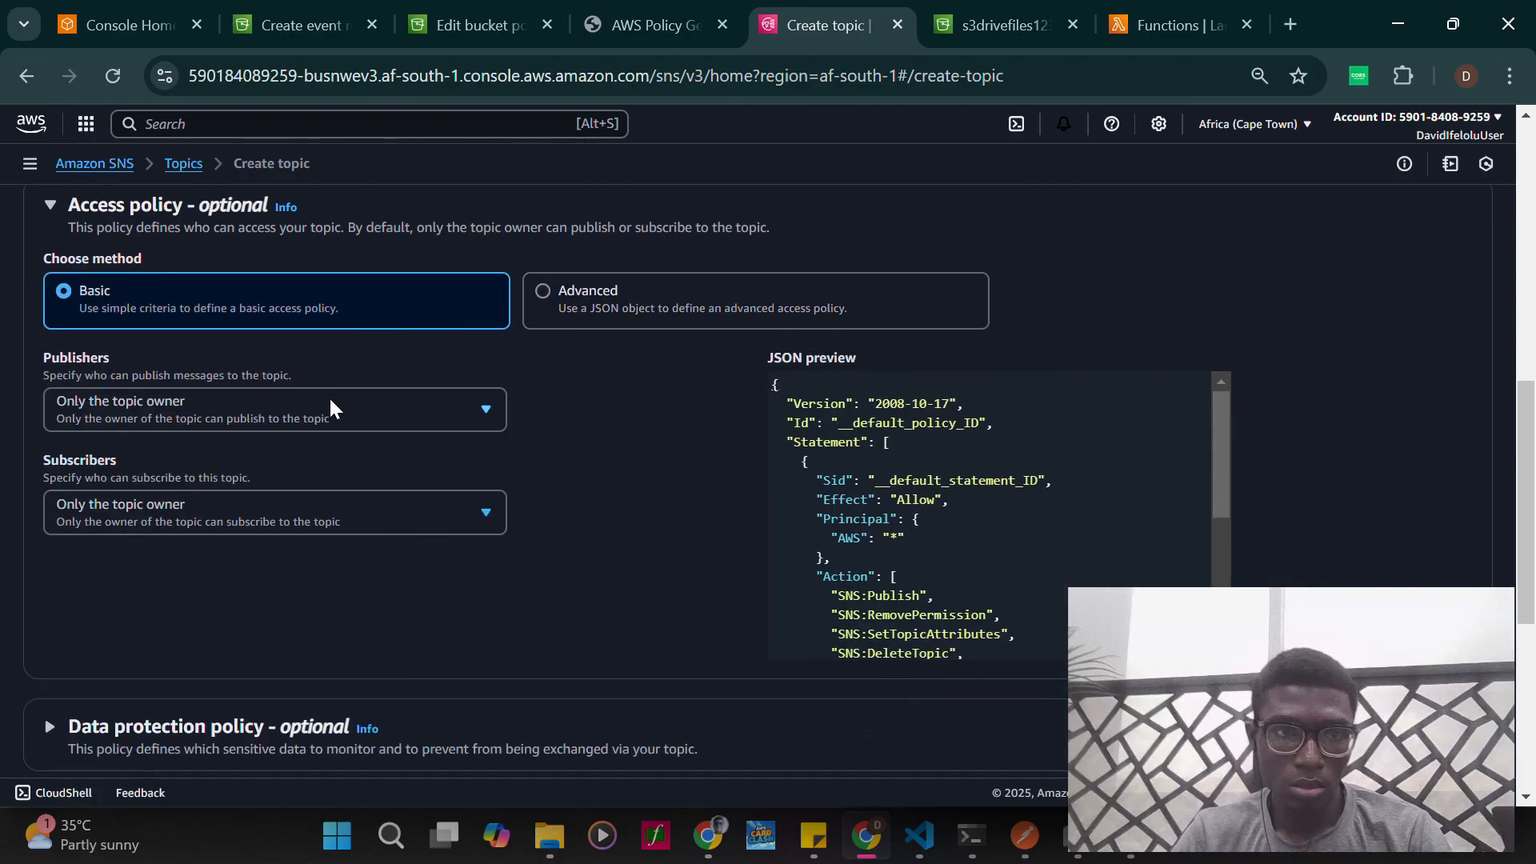
pyautogui.click(336, 409)
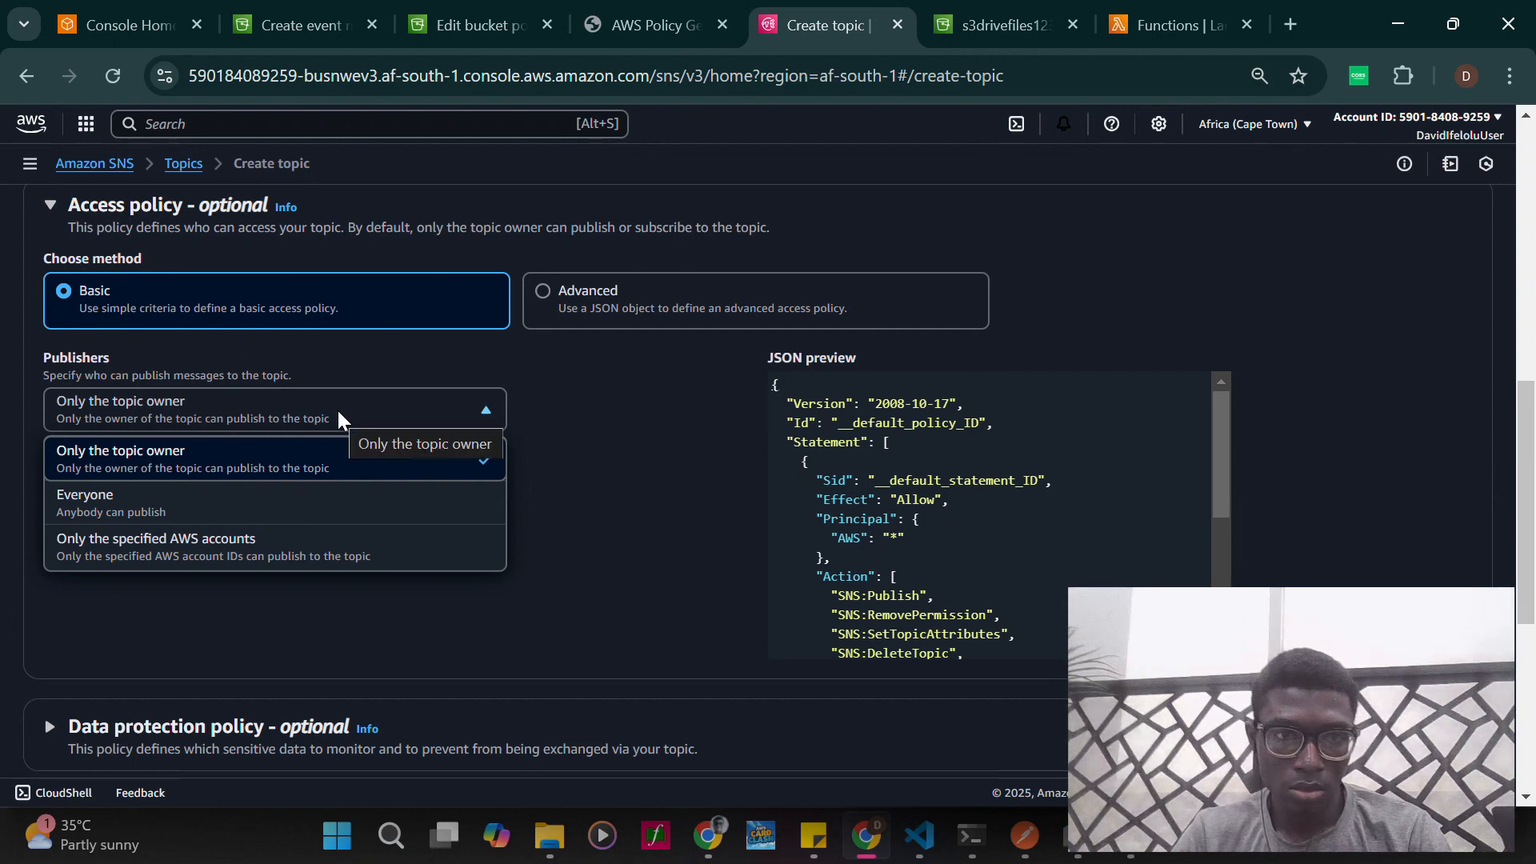
pyautogui.click(661, 472)
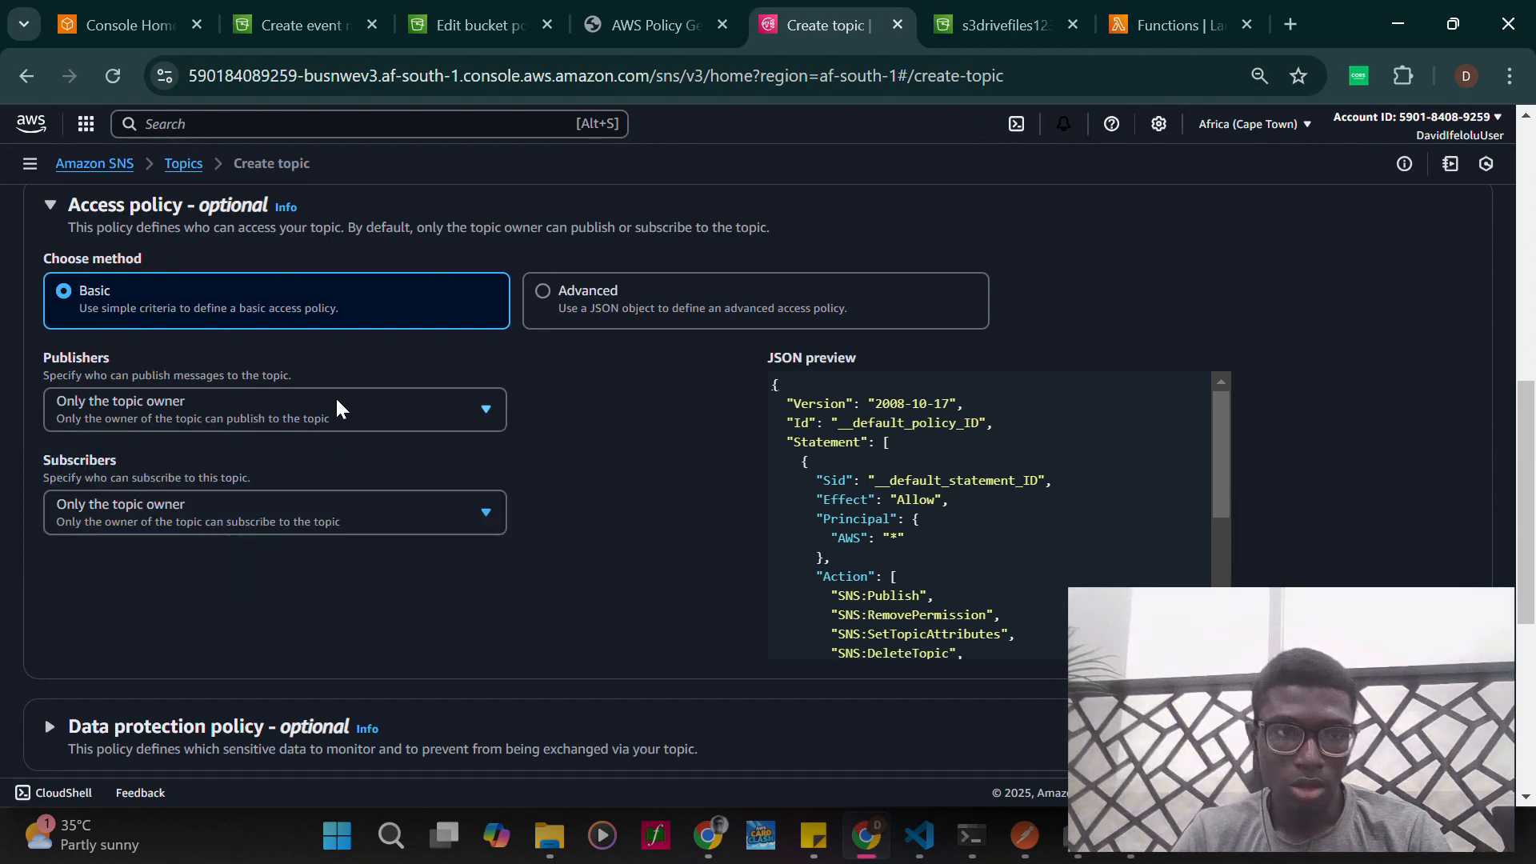
# - Set the topic's Publishers option to Everyone and check the resulting statements in the access policy's JSON preview
pyautogui.click(274, 412)
pyautogui.click(267, 516)
pyautogui.scroll(-1, 488, 544)
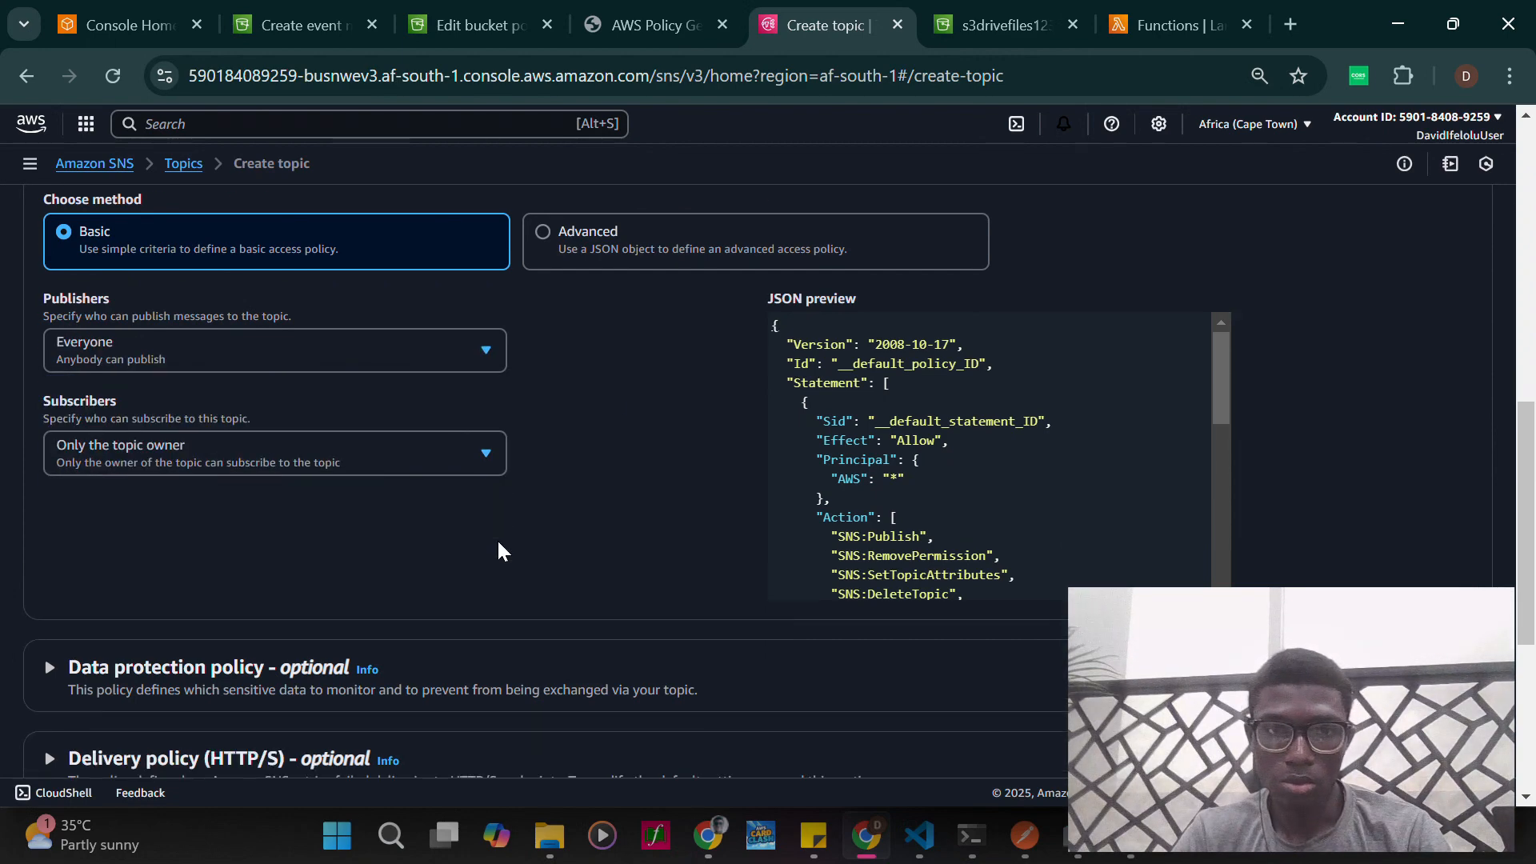
pyautogui.scroll(-10, 944, 476)
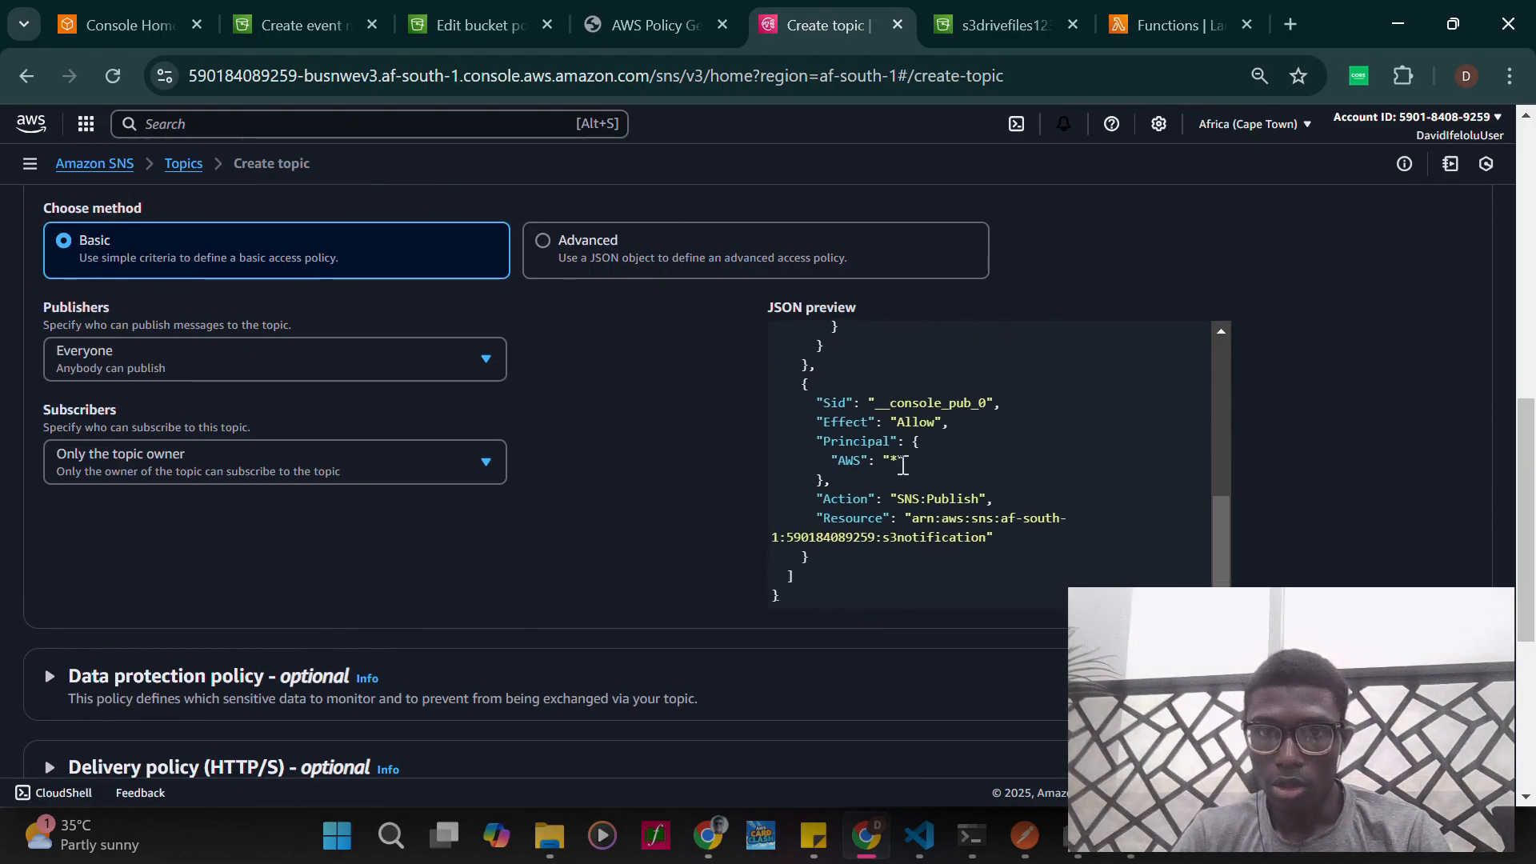
pyautogui.scroll(1, 819, 537)
pyautogui.scroll(3, 880, 524)
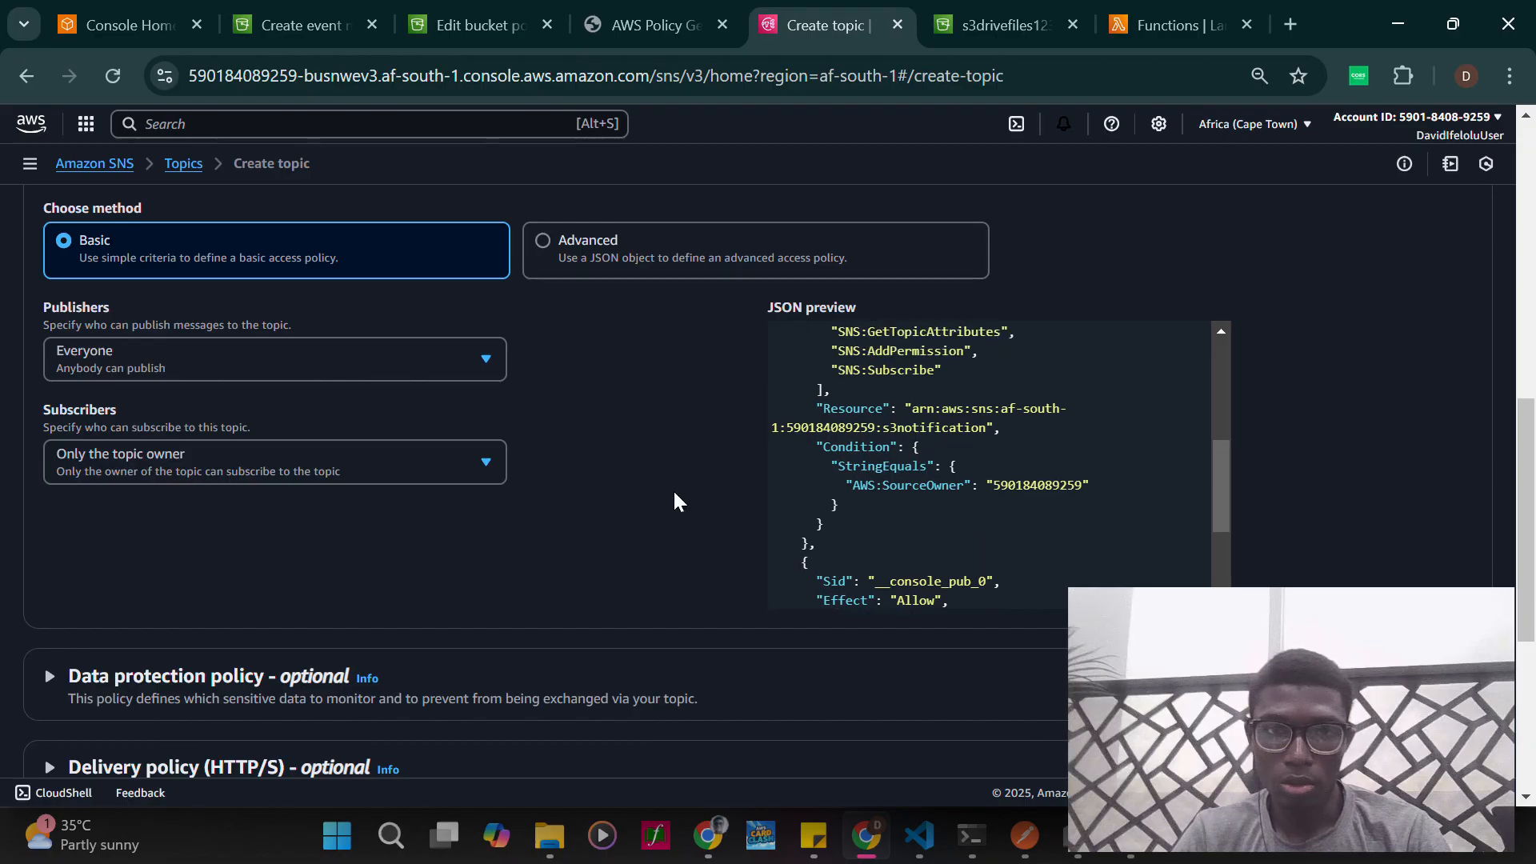
pyautogui.scroll(1, 672, 502)
# - Switch the access policy method to Advanced, review its JSON, and create the s3notification topic
pyautogui.click(558, 327)
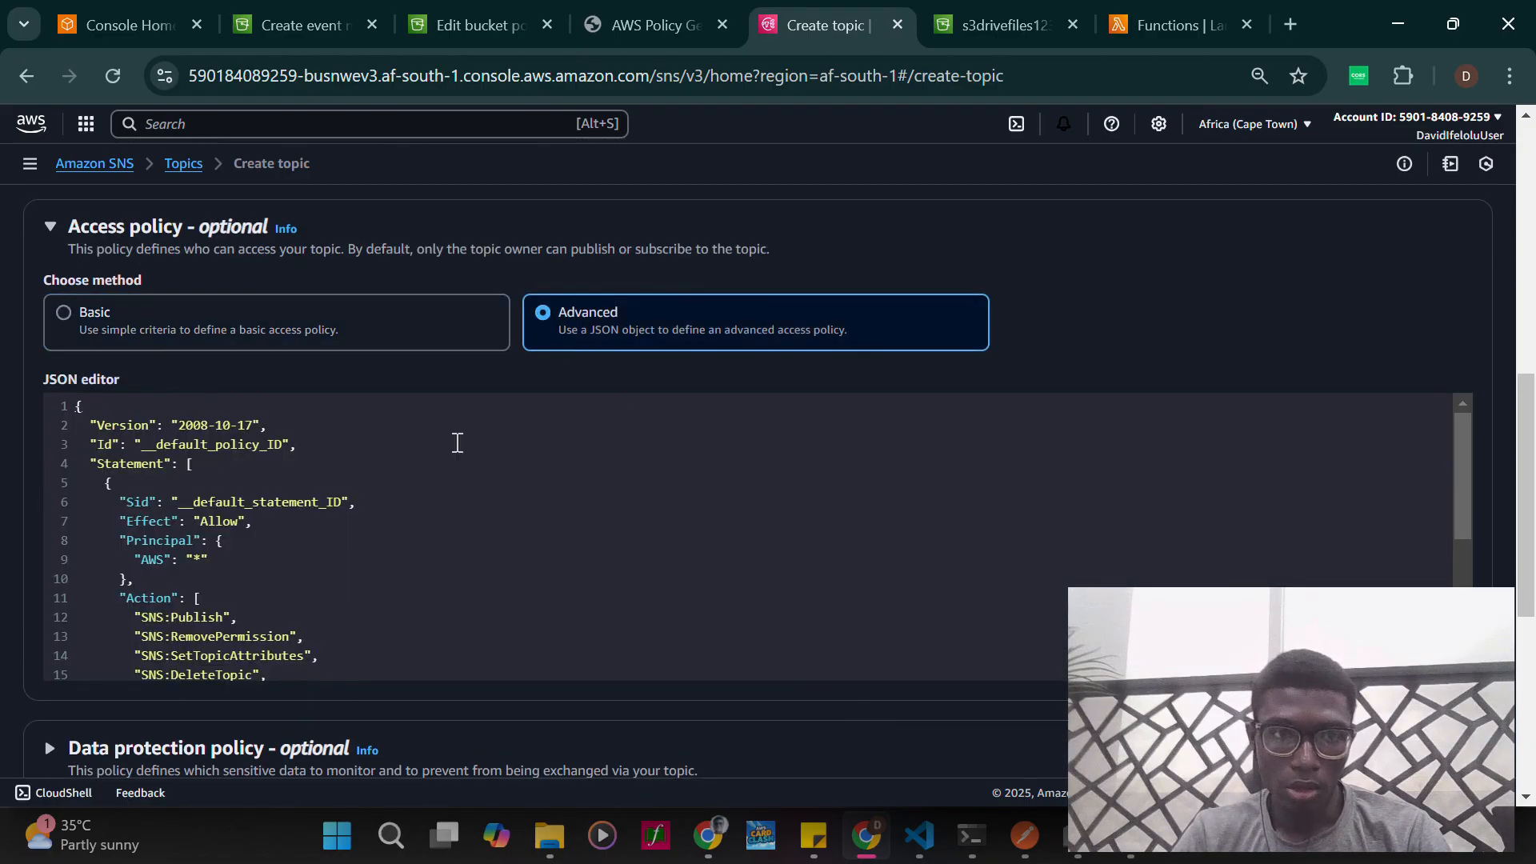
pyautogui.scroll(-3, 404, 552)
pyautogui.scroll(3, 405, 554)
pyautogui.scroll(1, 404, 554)
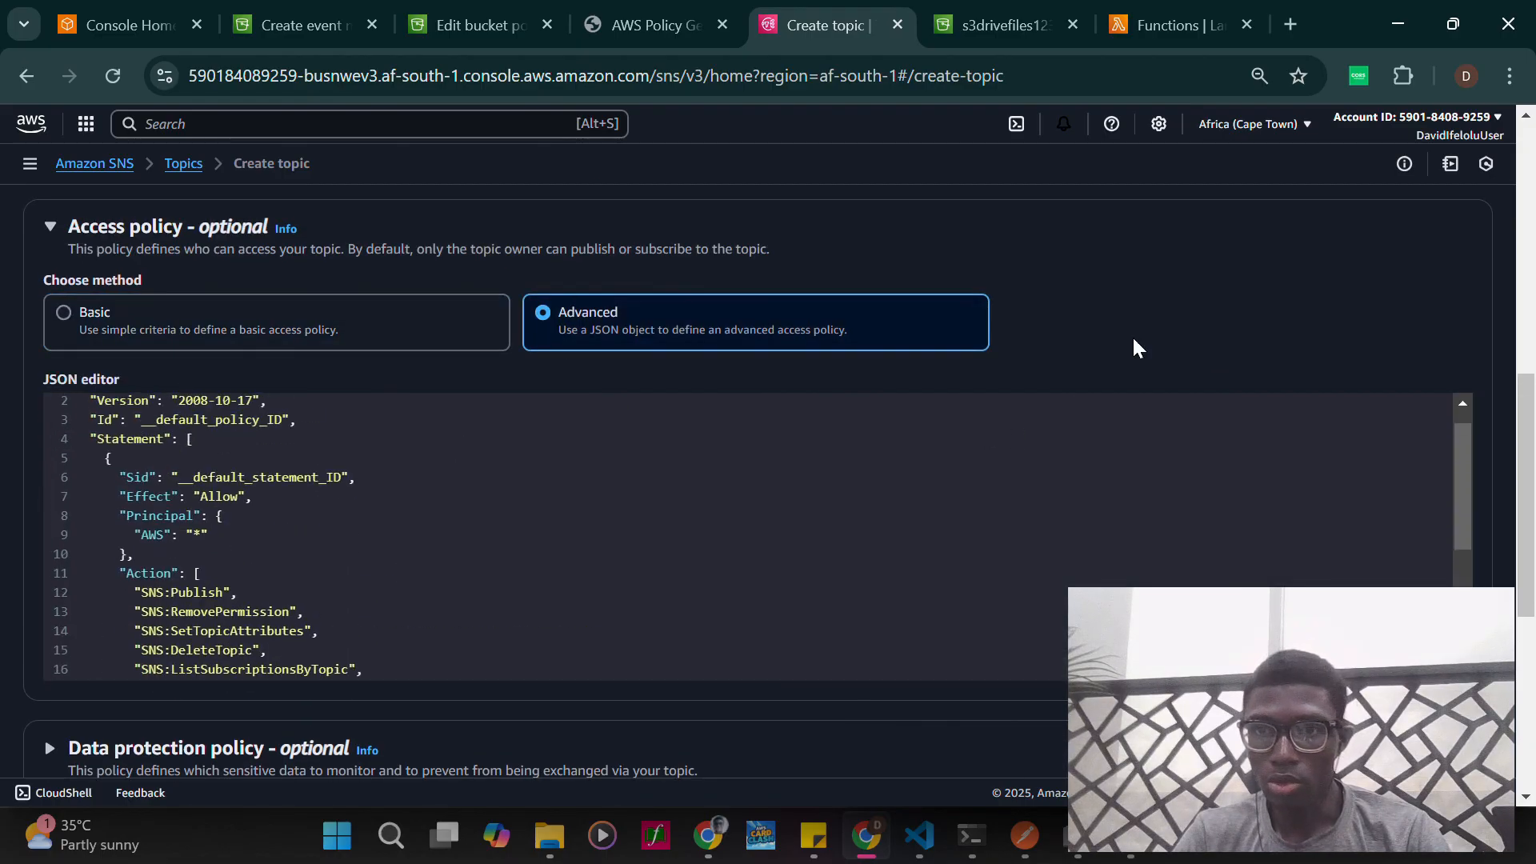
pyautogui.scroll(3, 1176, 308)
pyautogui.scroll(5, 1184, 308)
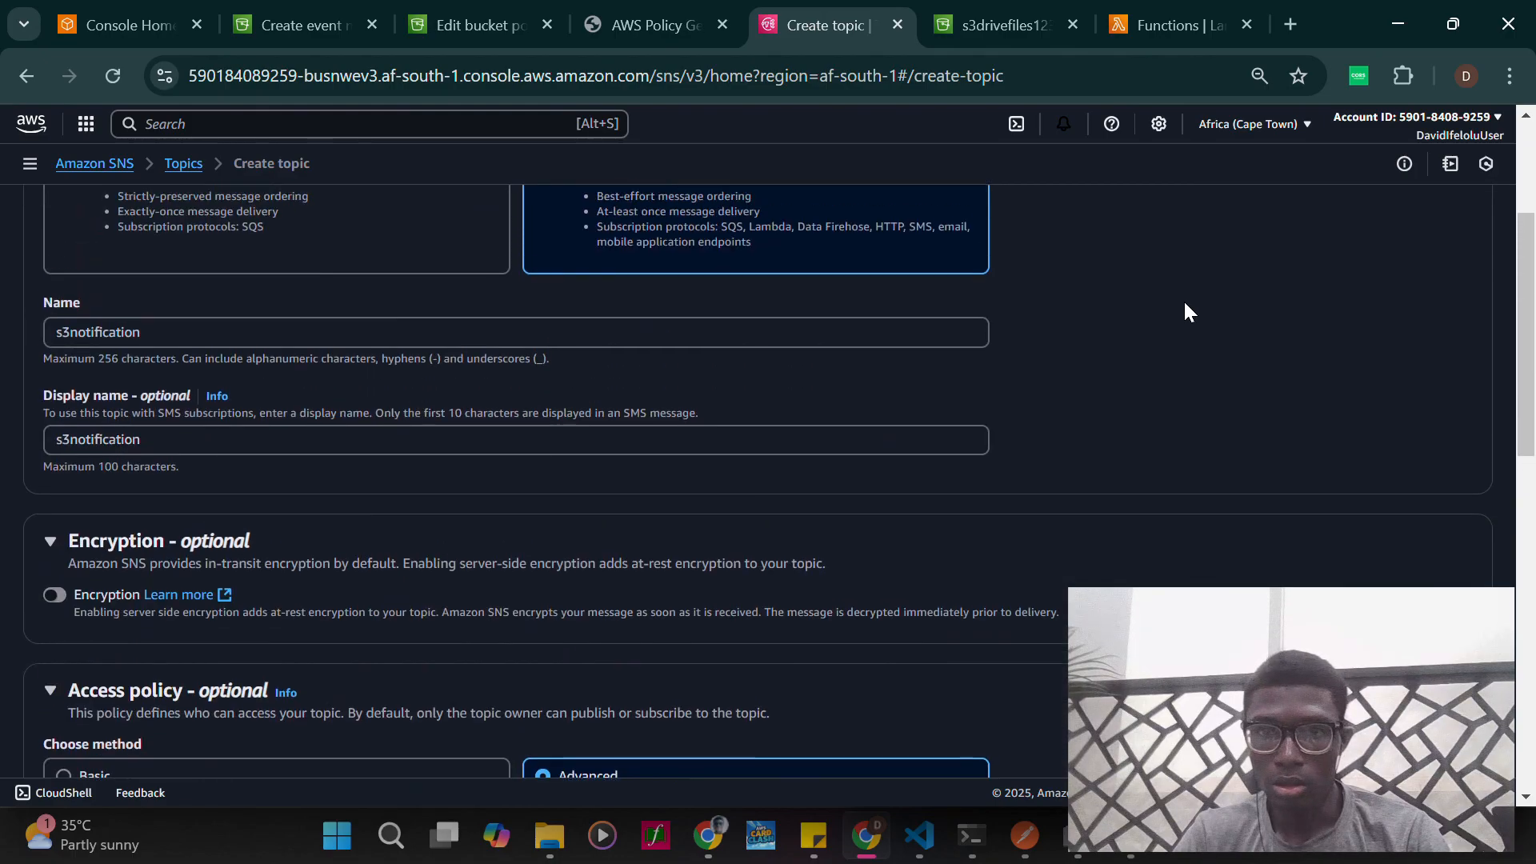
pyautogui.scroll(-12, 1185, 308)
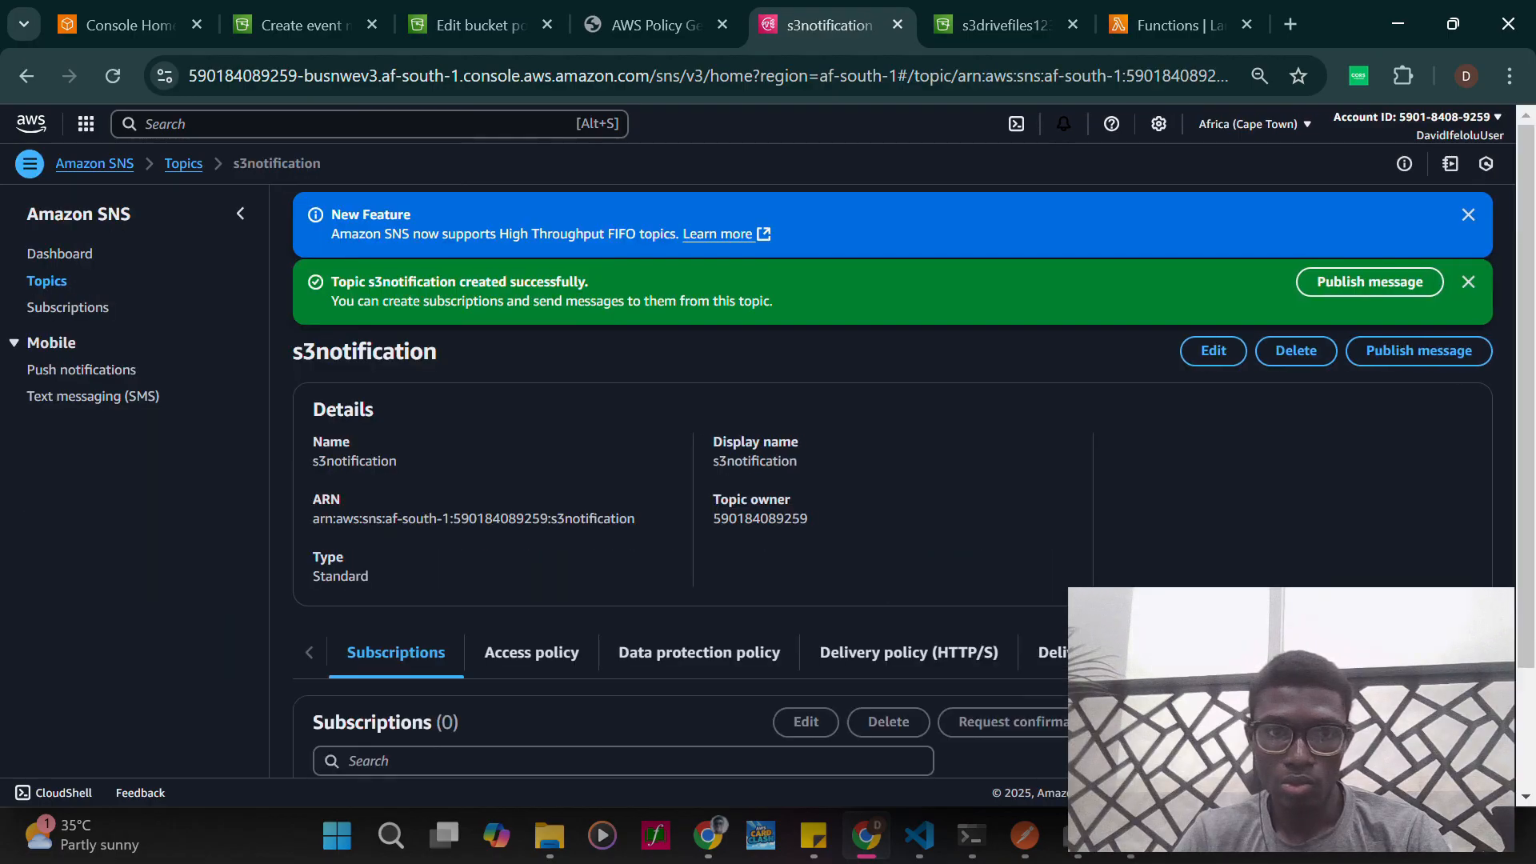
# - Start a new subscription for the s3notification topic with Email as its protocol
pyautogui.scroll(-2, 839, 602)
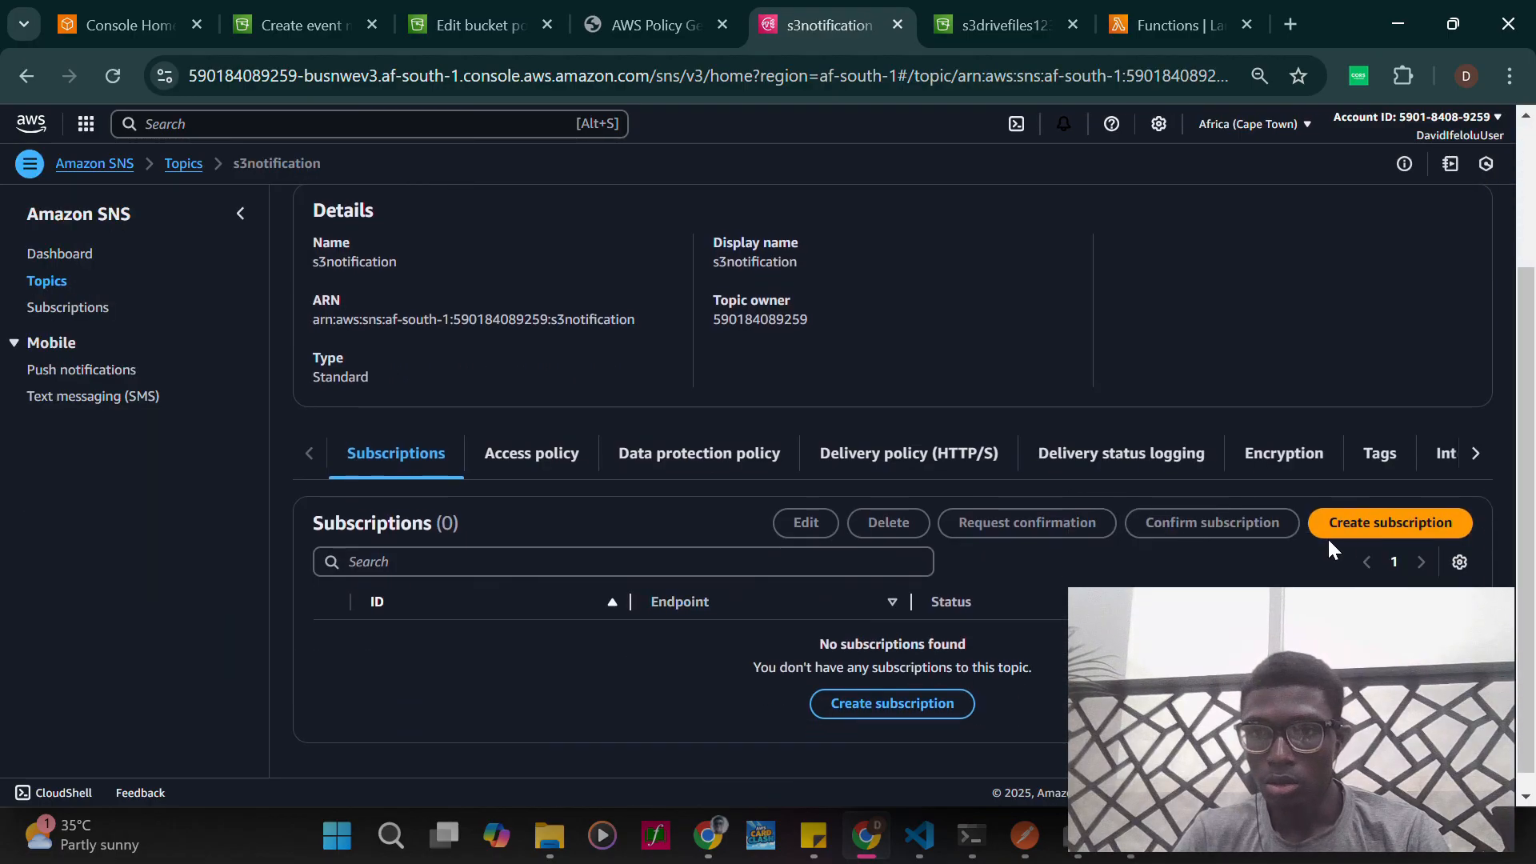
pyautogui.click(1358, 526)
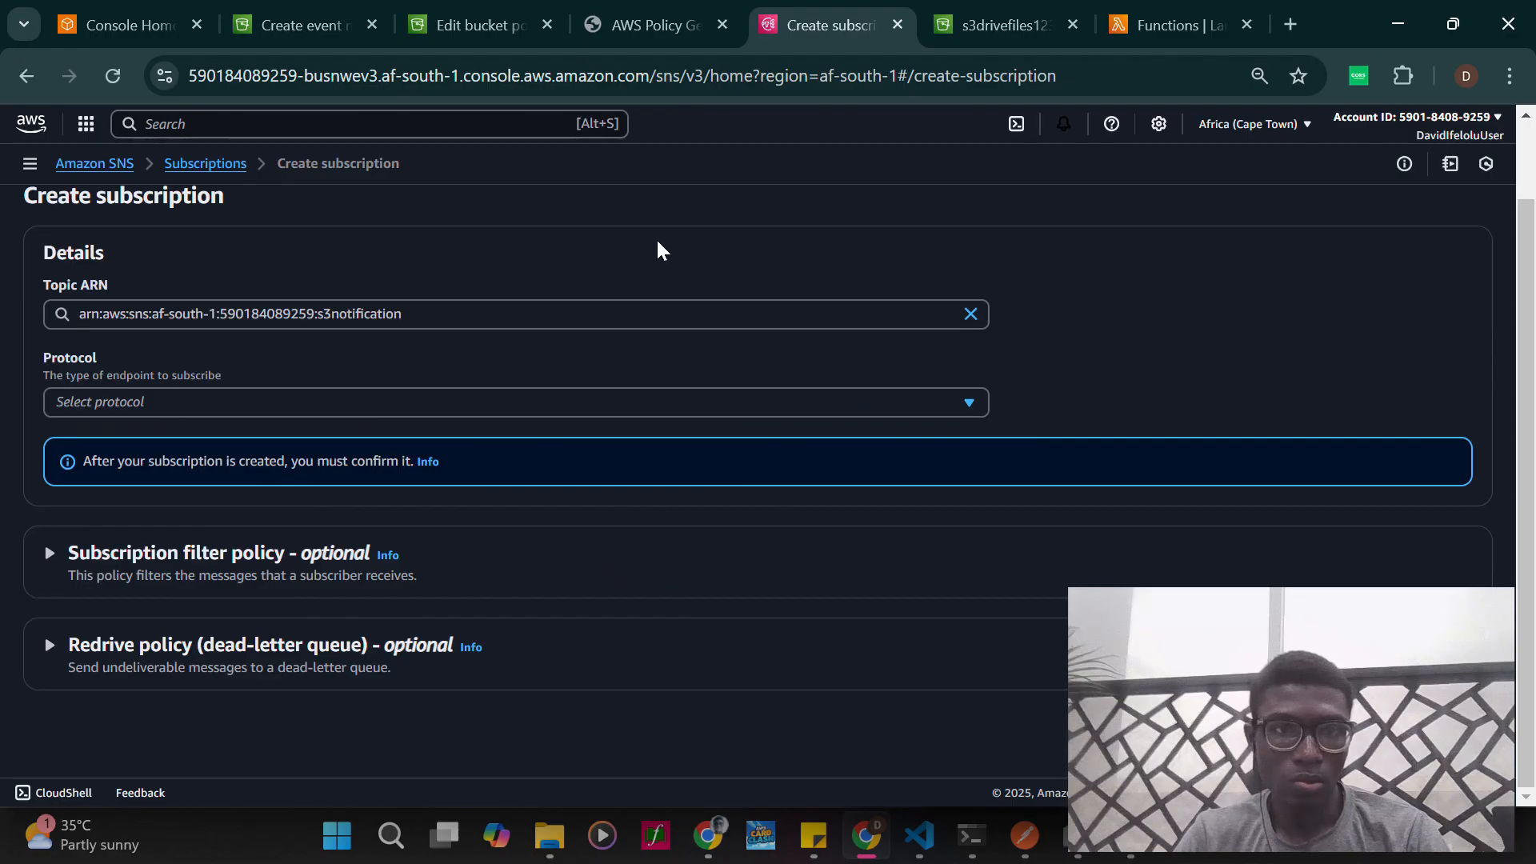
pyautogui.click(436, 404)
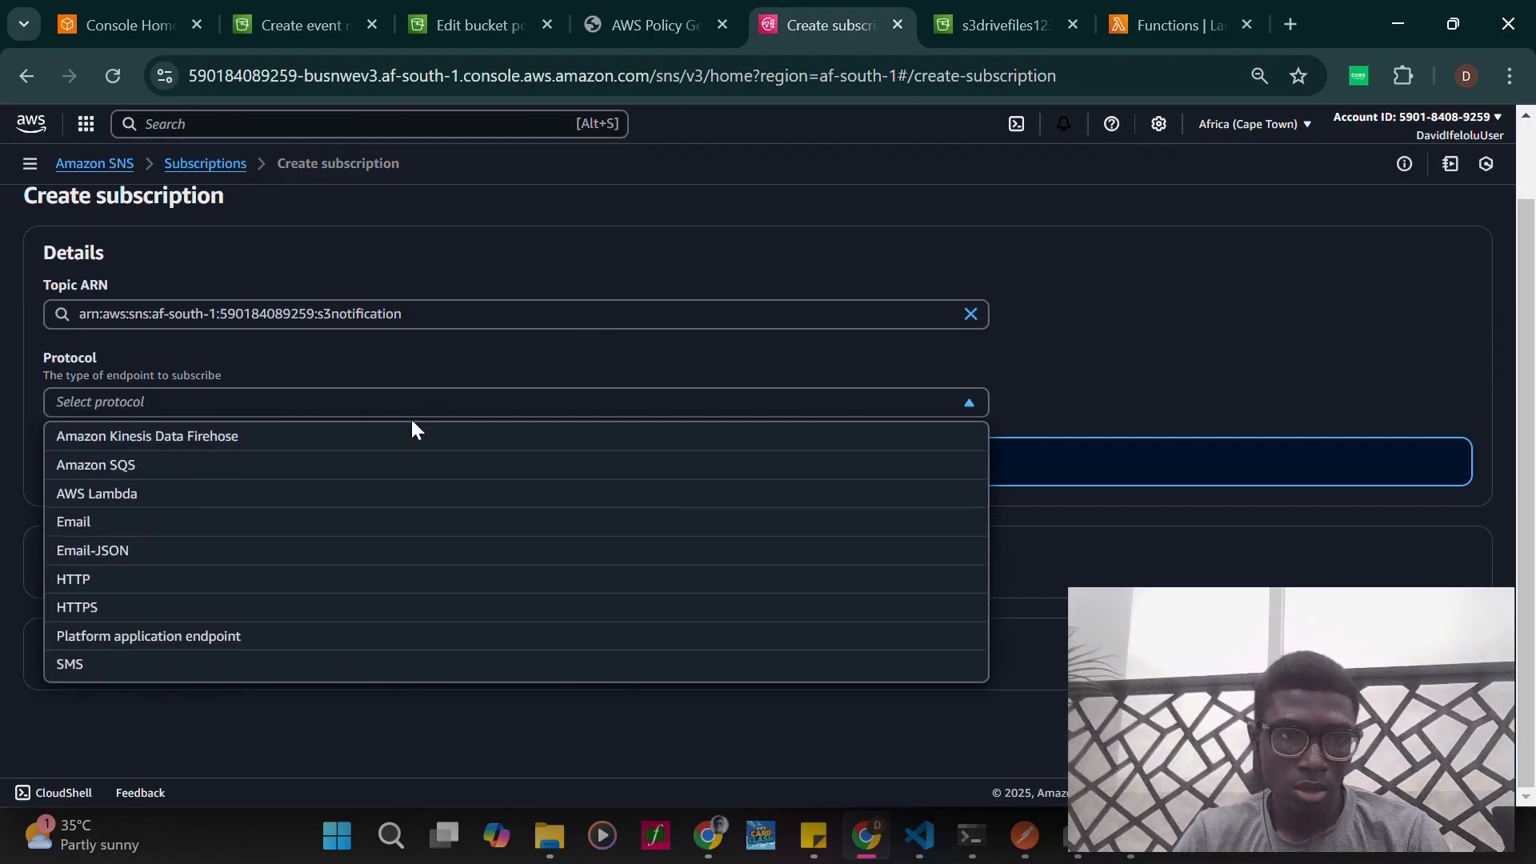
pyautogui.click(346, 524)
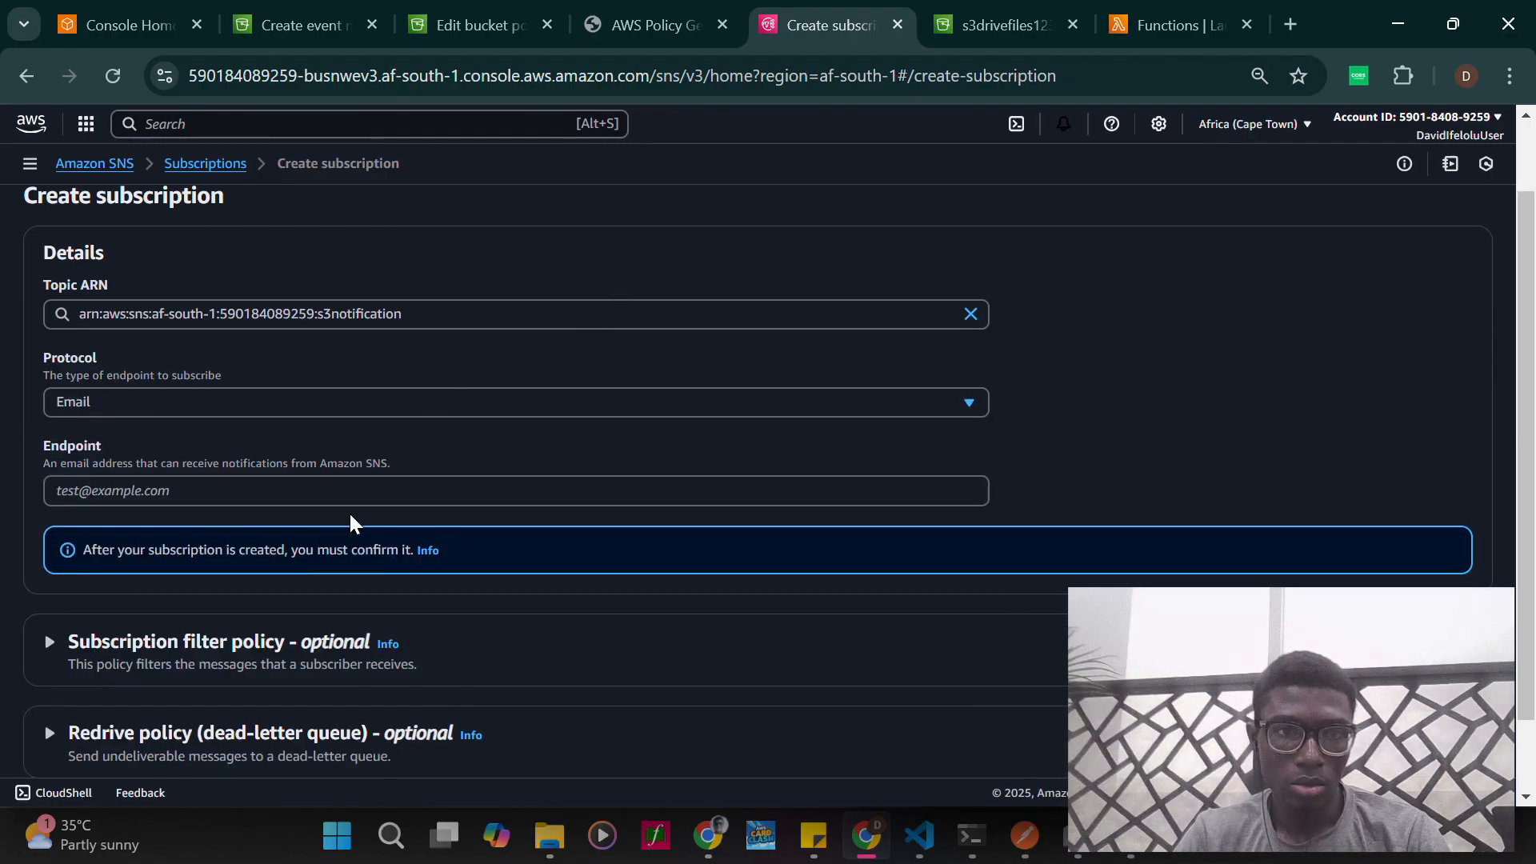
# - Enter the recipient's email address as the subscription's endpoint
pyautogui.click(353, 497)
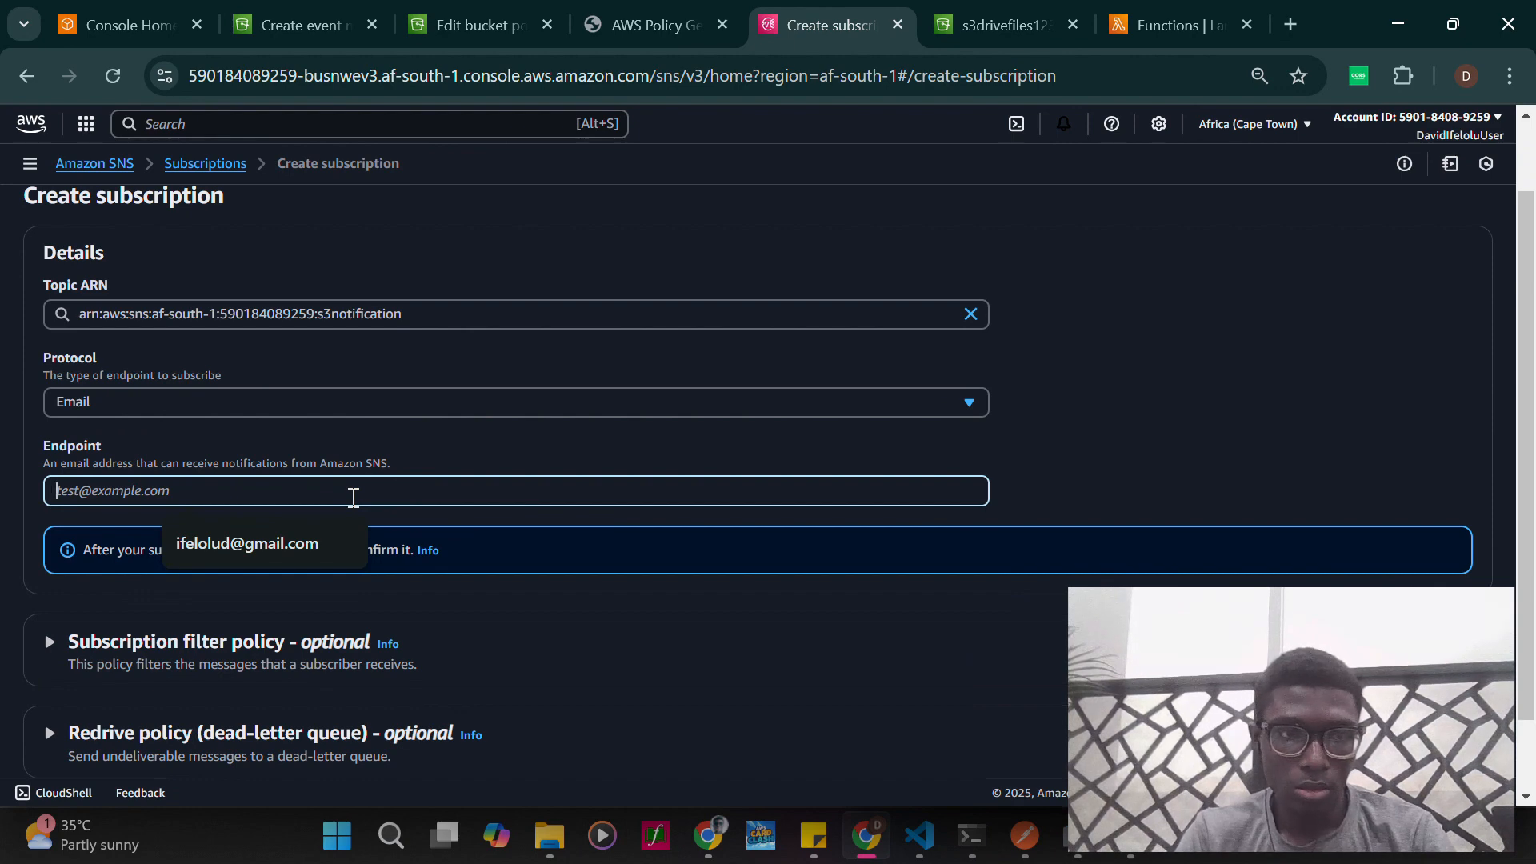
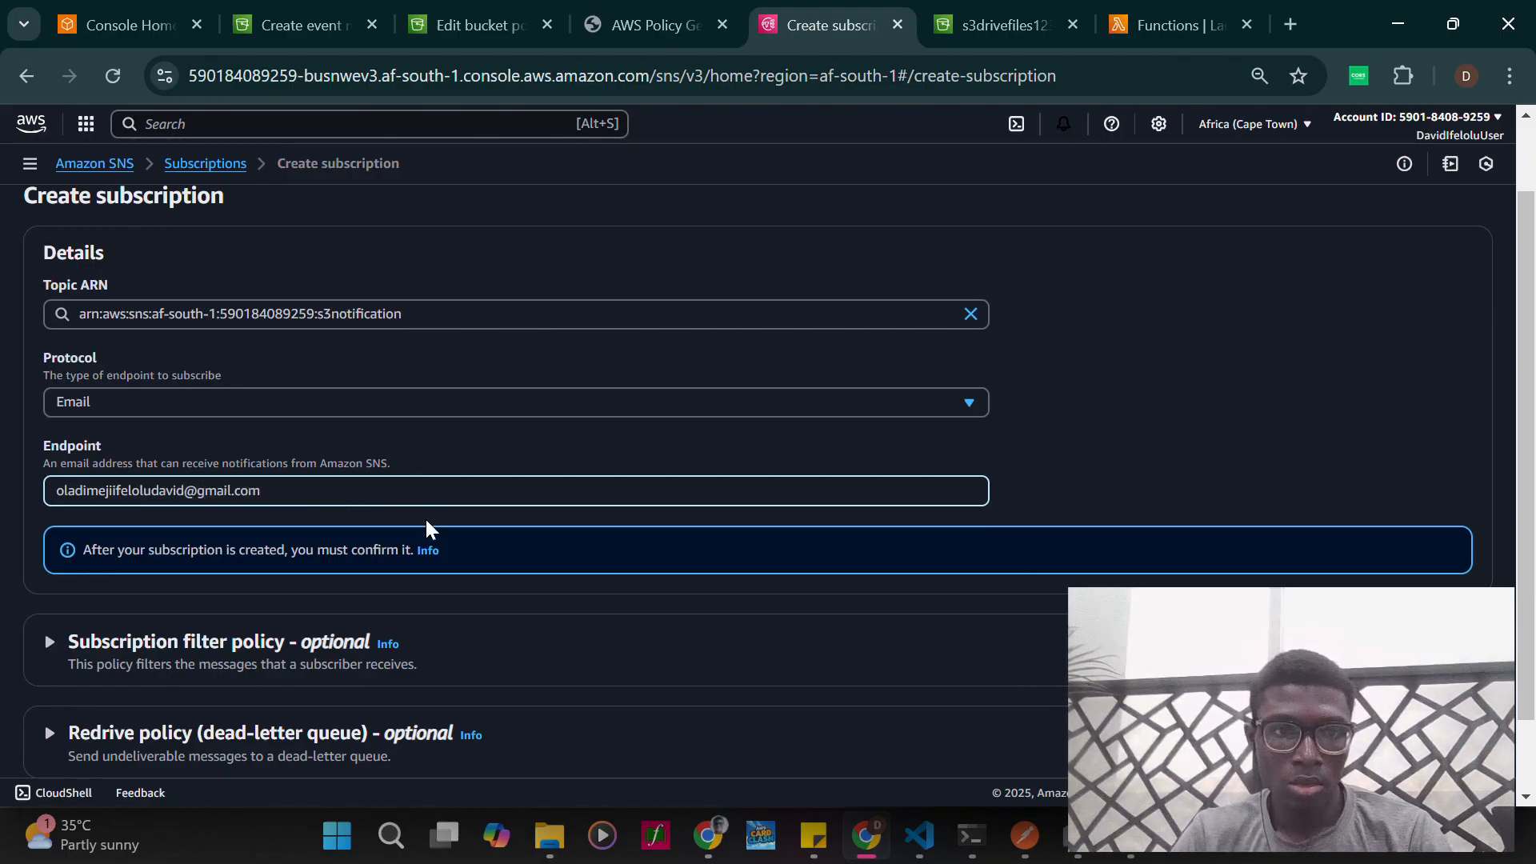
# - Try out the optional subscription filter policy, inspect its scope choices and sample JSON, and disable it again
pyautogui.scroll(-1, 425, 517)
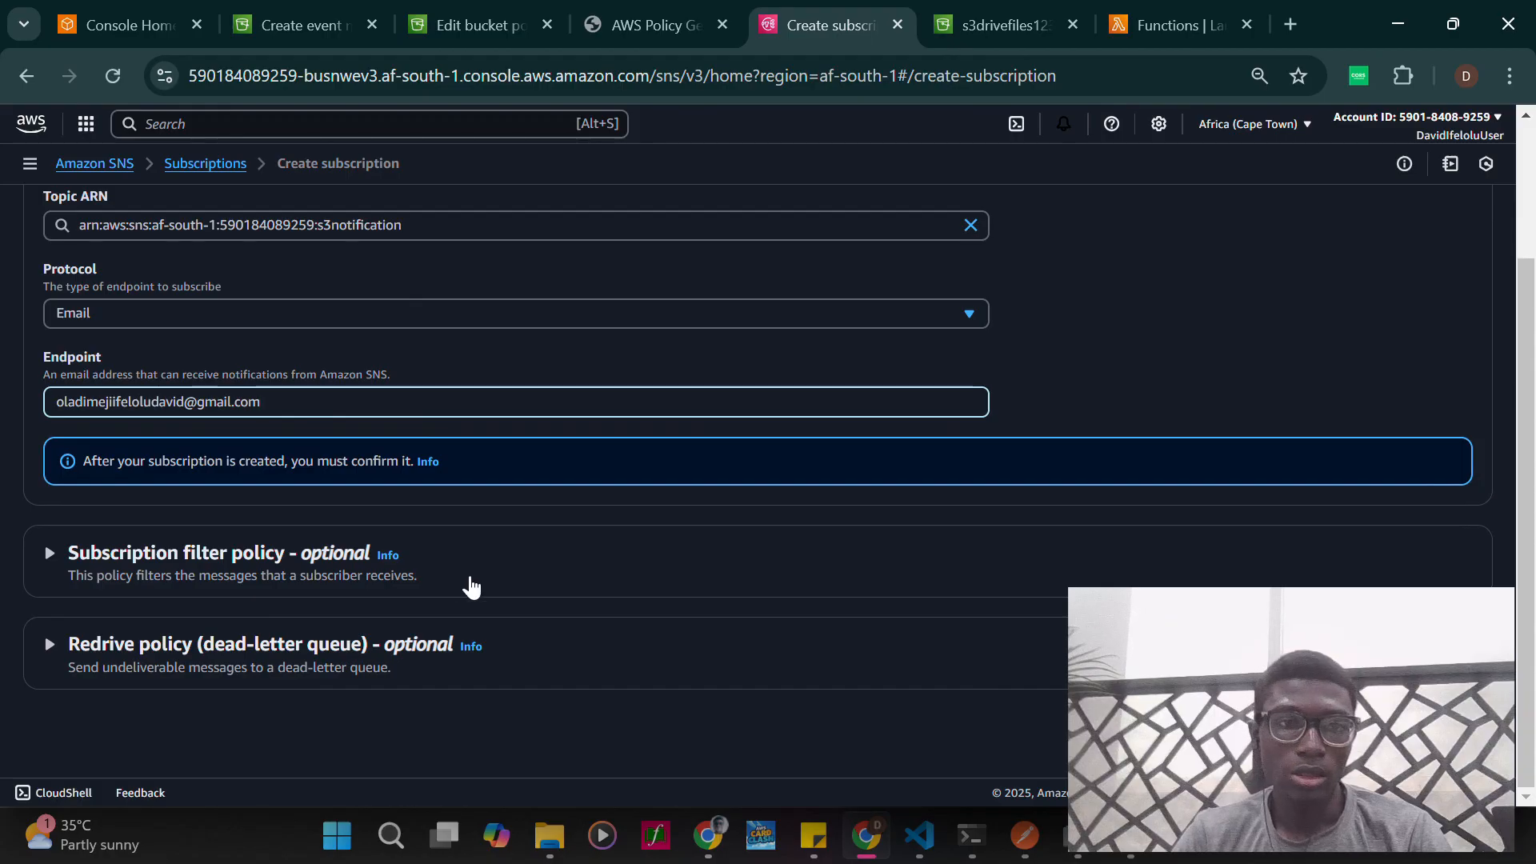
pyautogui.click(68, 558)
pyautogui.scroll(-1, 376, 616)
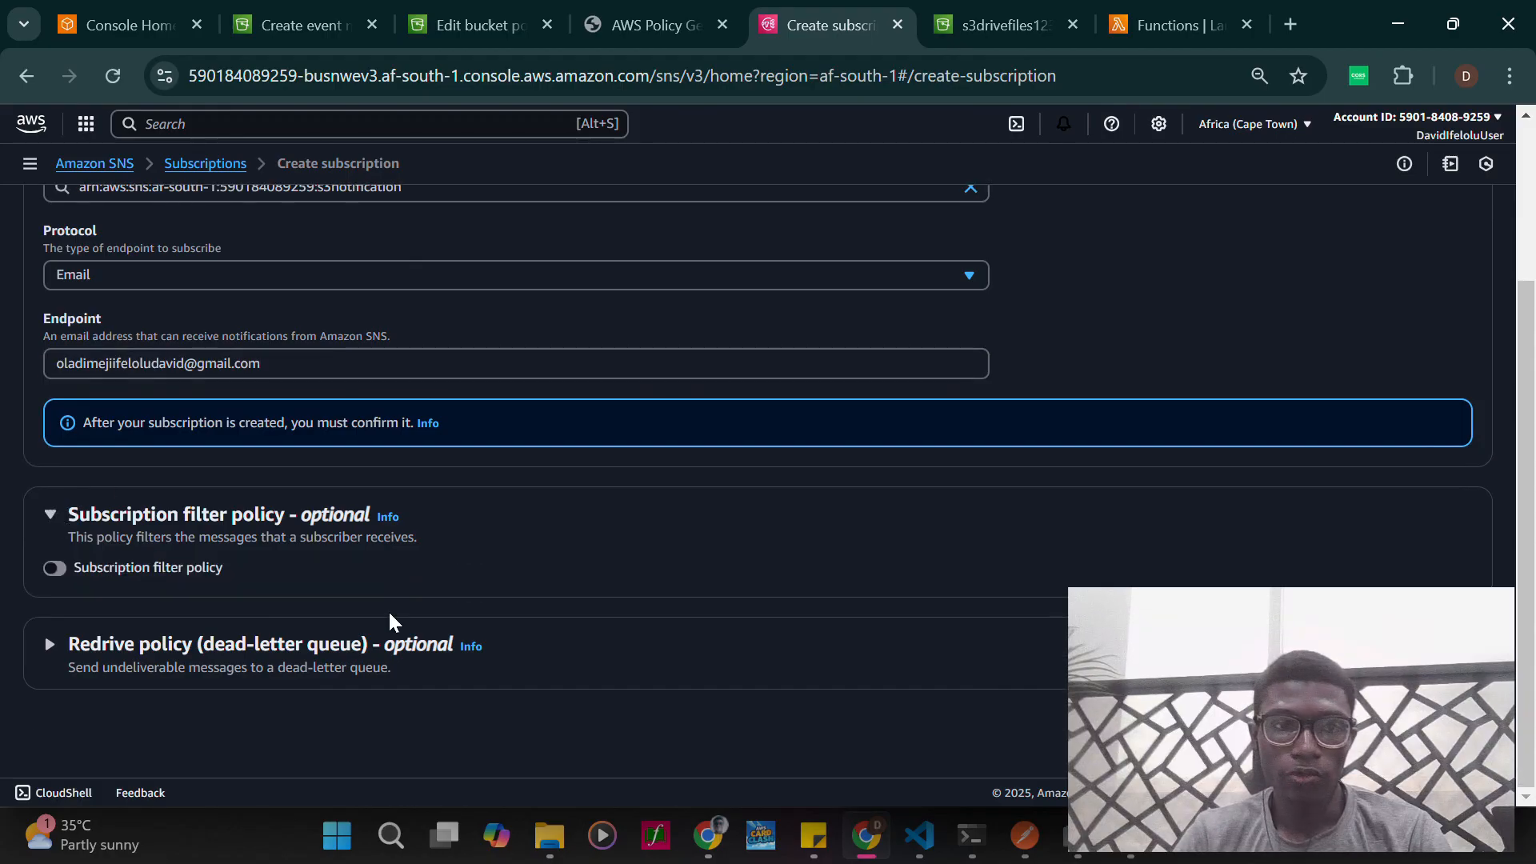
pyautogui.click(50, 569)
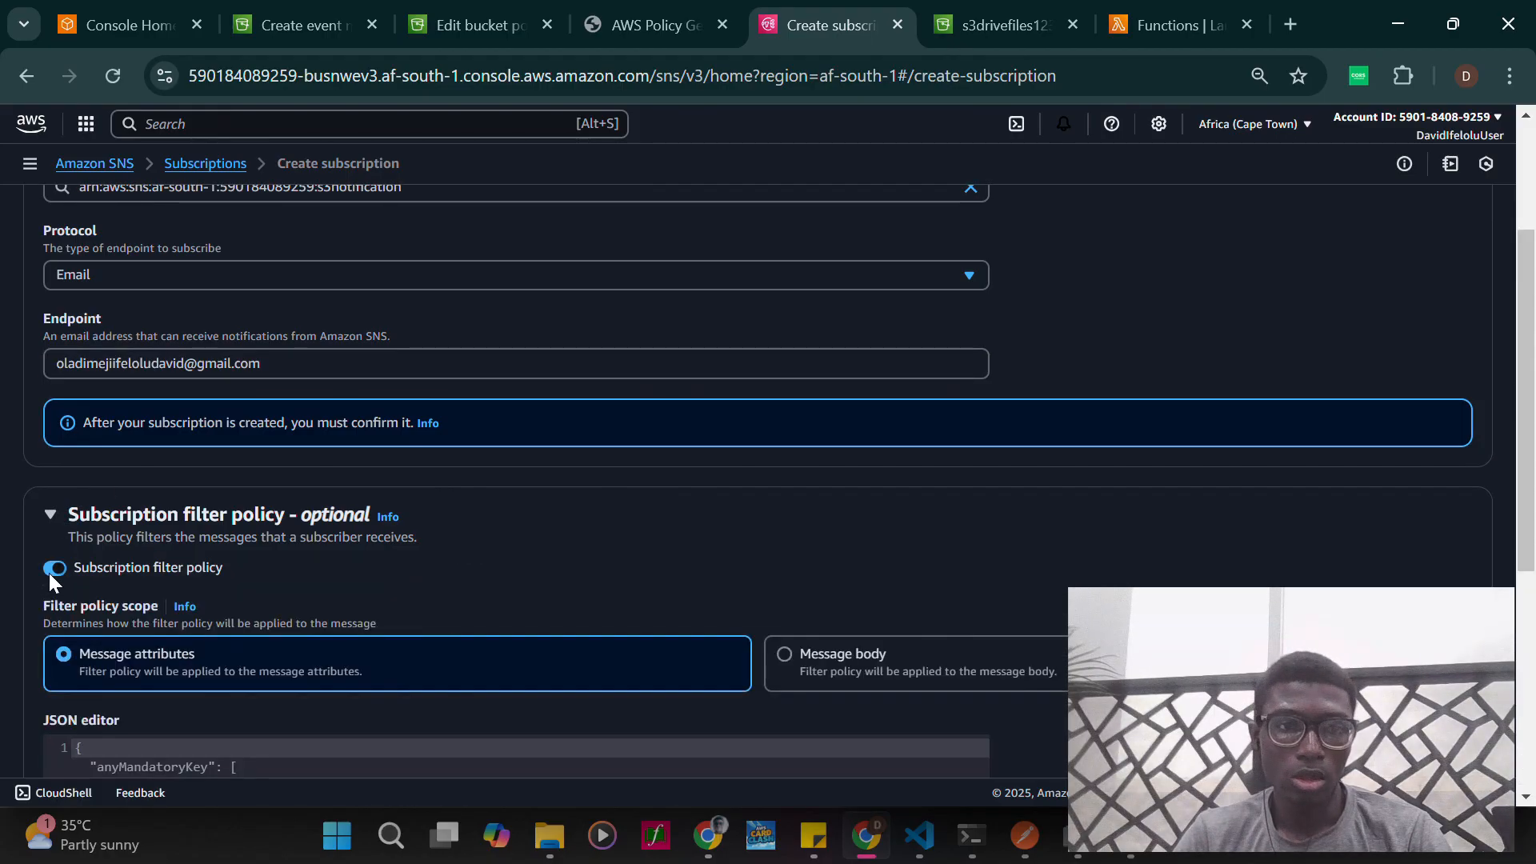
pyautogui.scroll(-4, 275, 601)
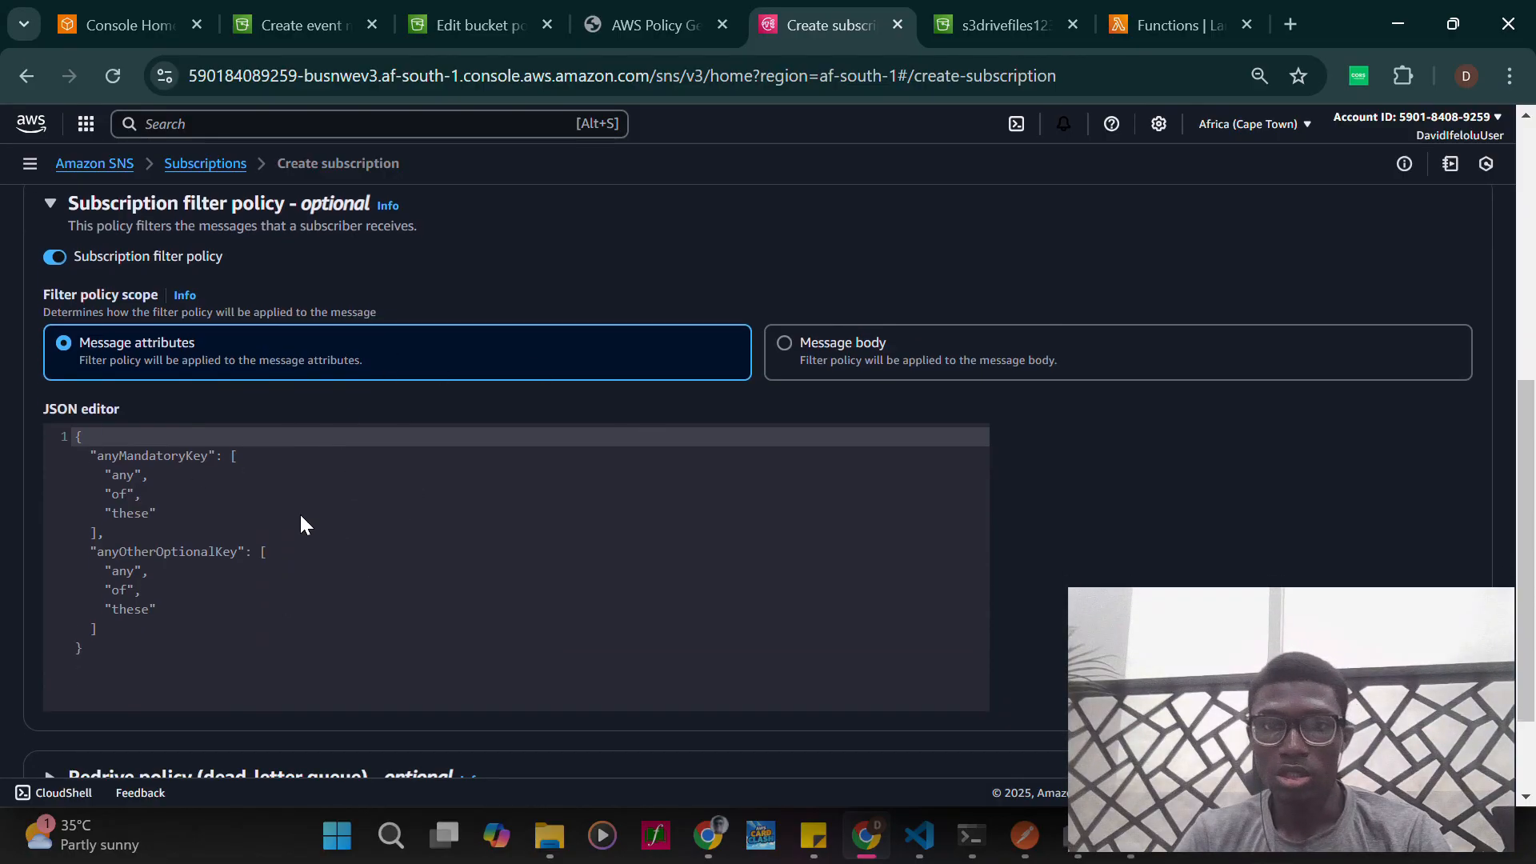
pyautogui.click(59, 253)
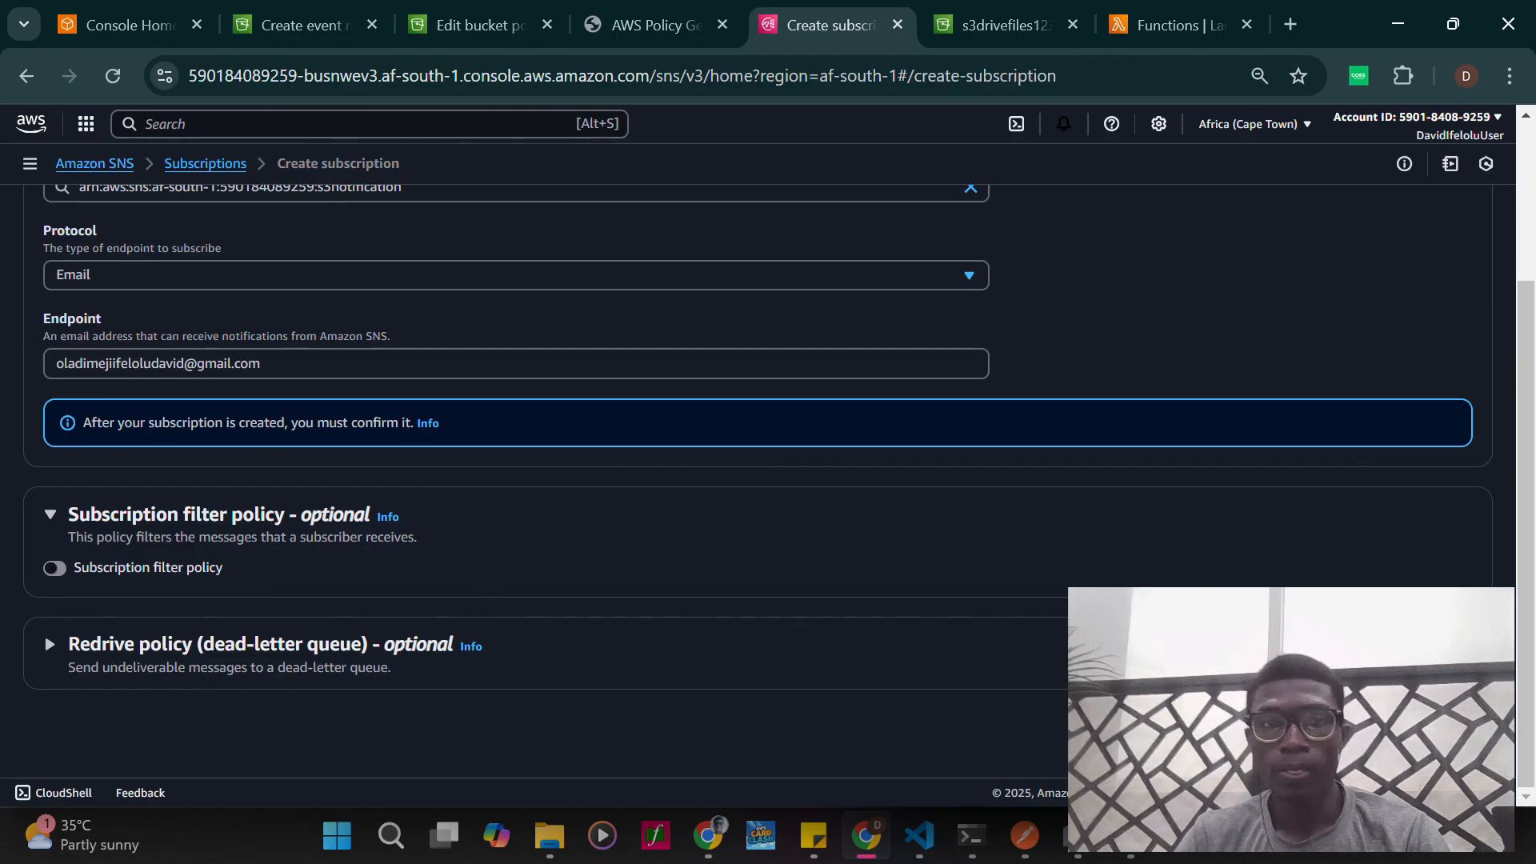
# - Create the email subscription and review its details and filter policy section
pyautogui.click(1417, 723)
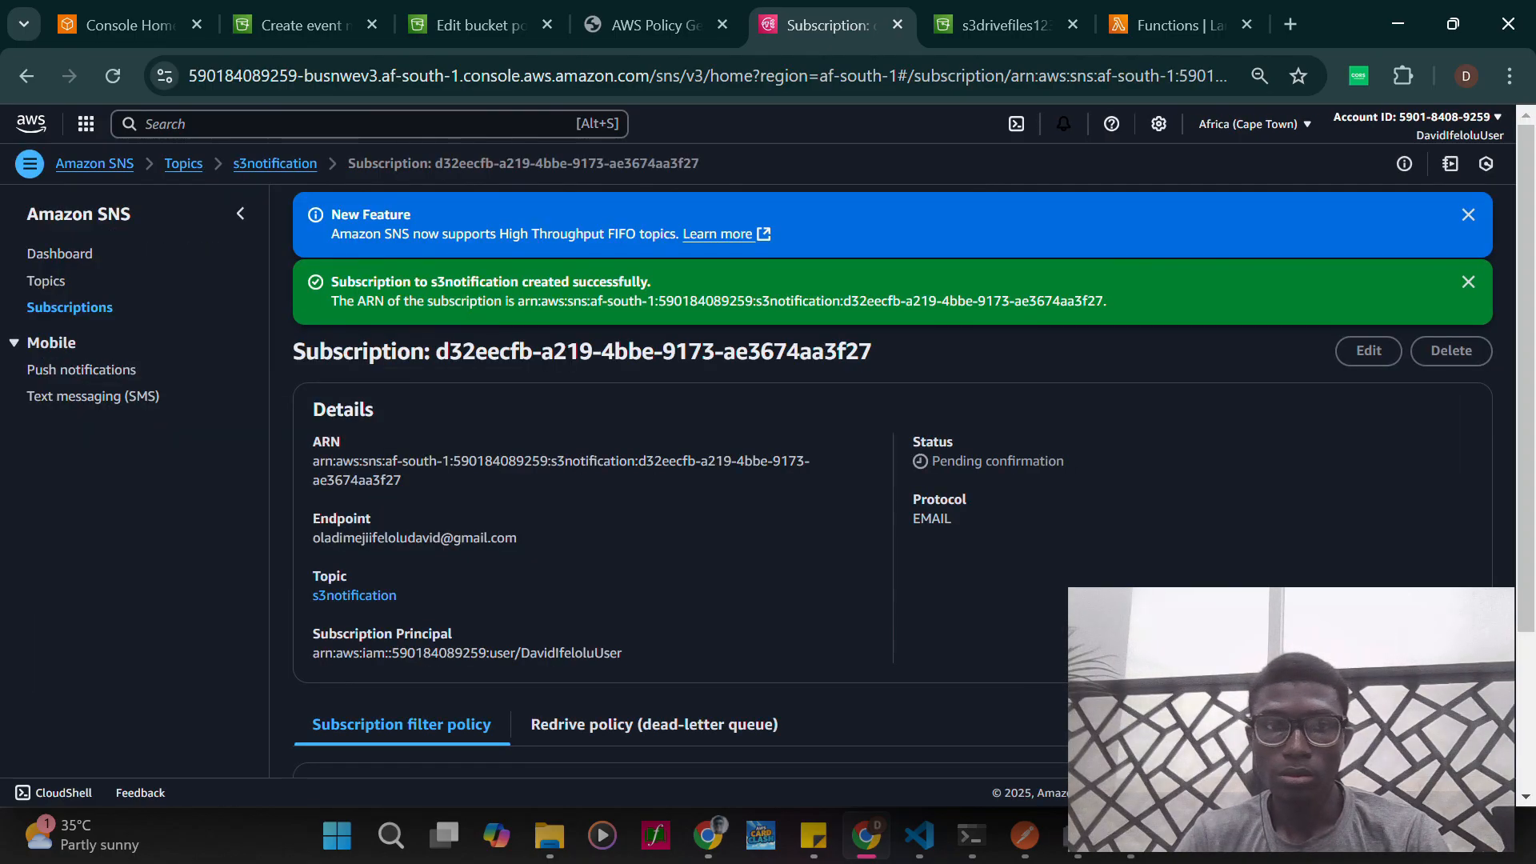
pyautogui.scroll(-3, 892, 480)
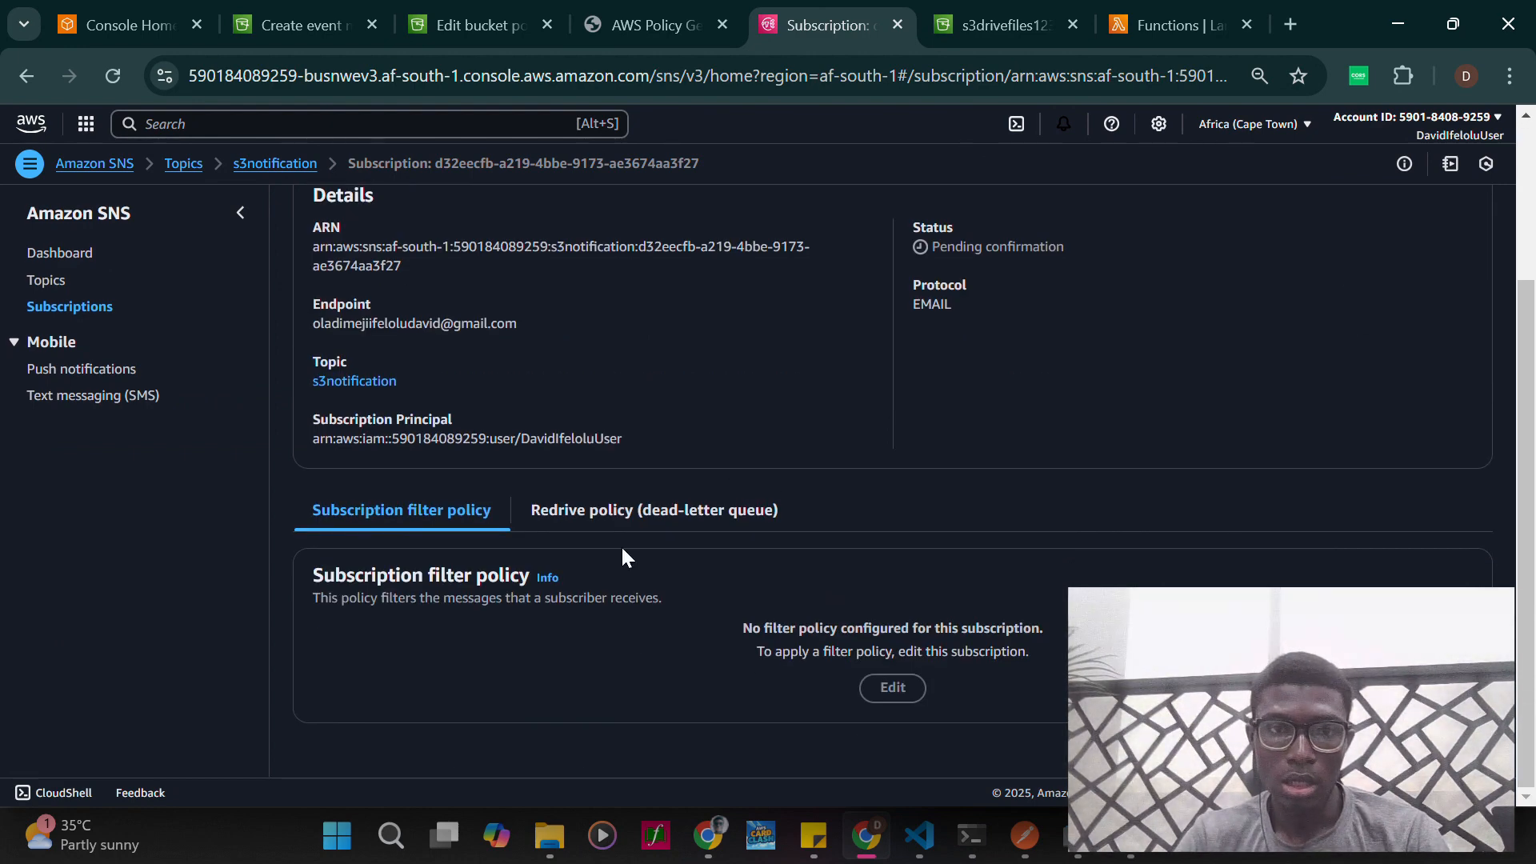
pyautogui.scroll(3, 592, 520)
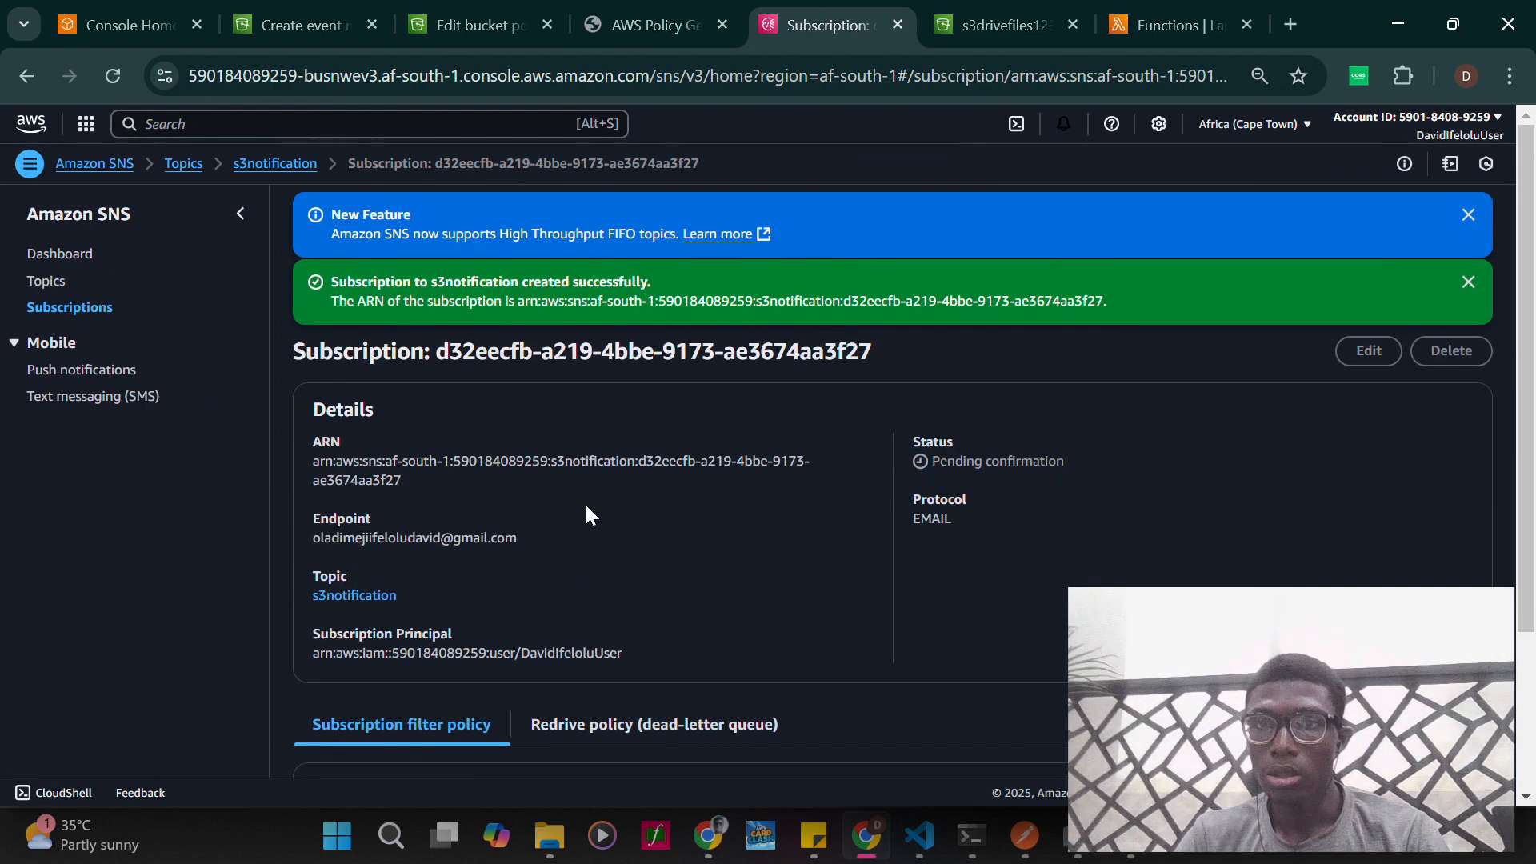
# - Open Gmail in a new browser tab and confirm the subscription from the AWS Notification email
pyautogui.click(1291, 24)
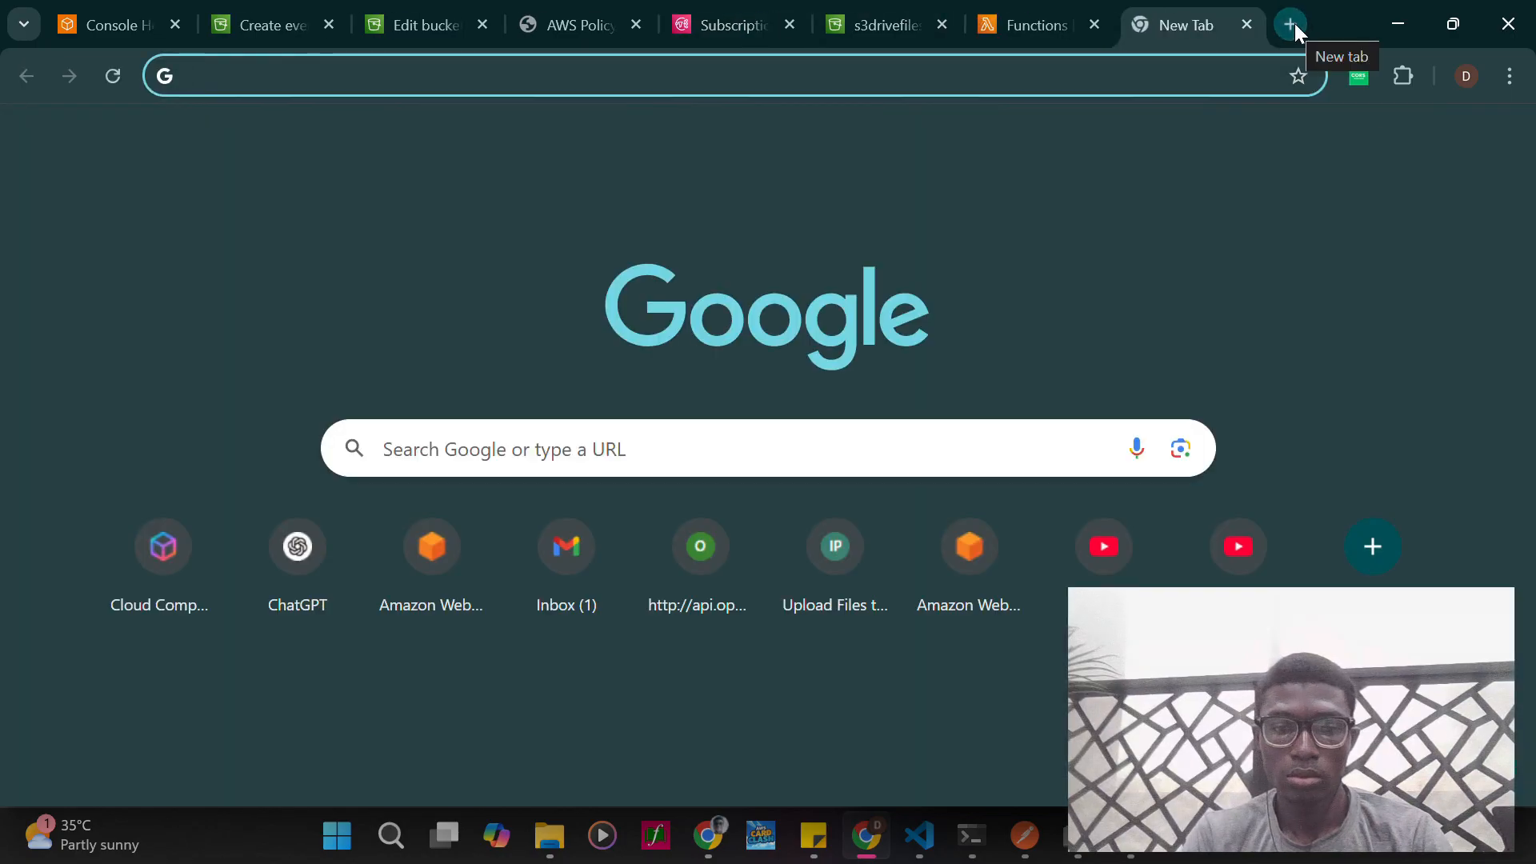
pyautogui.write('ma')
pyautogui.press('Return')
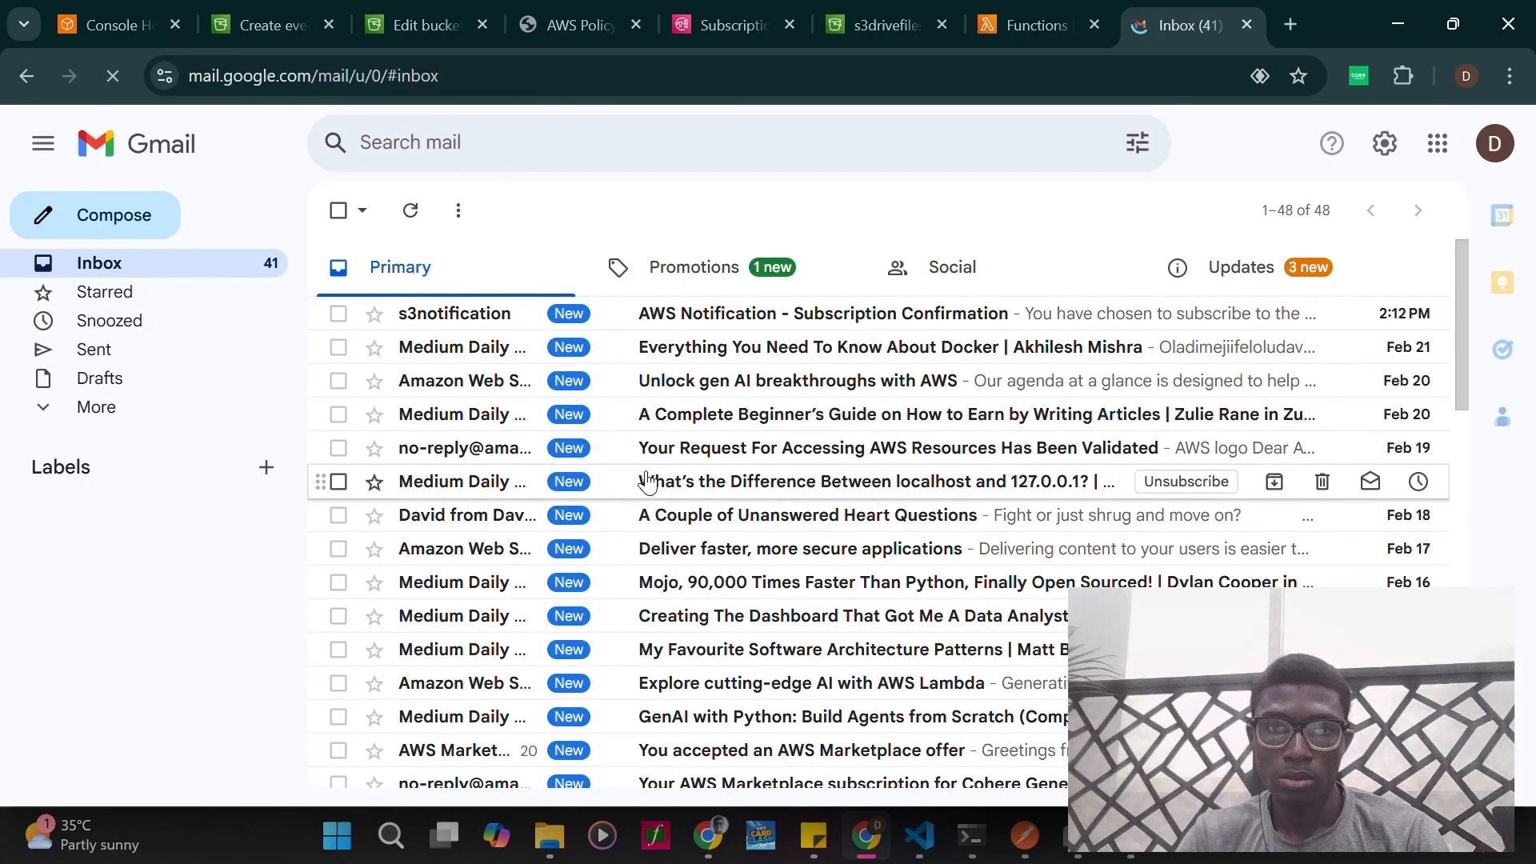
pyautogui.click(672, 314)
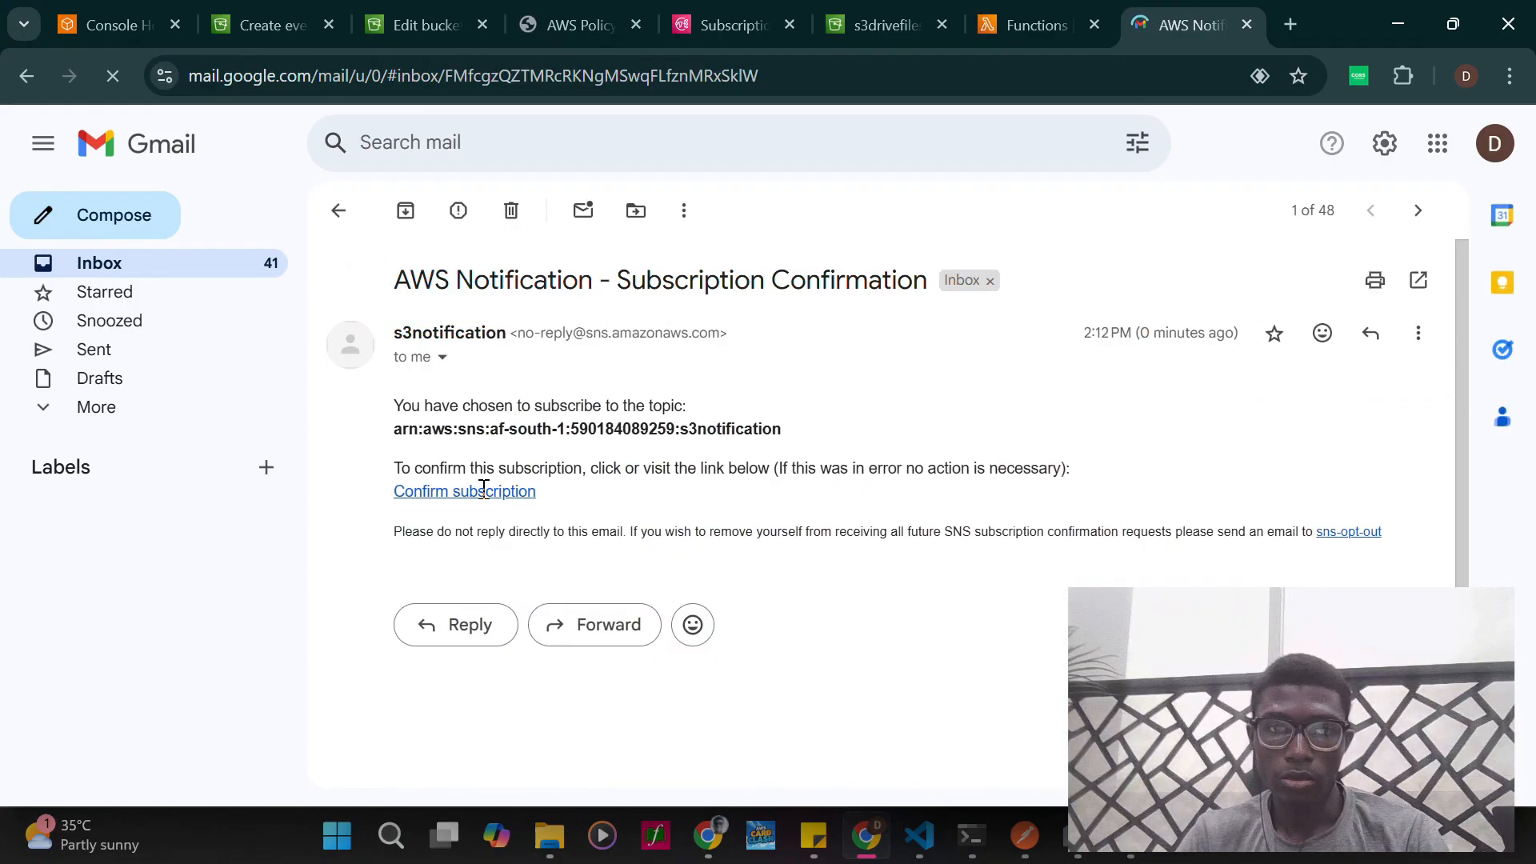
pyautogui.click(472, 491)
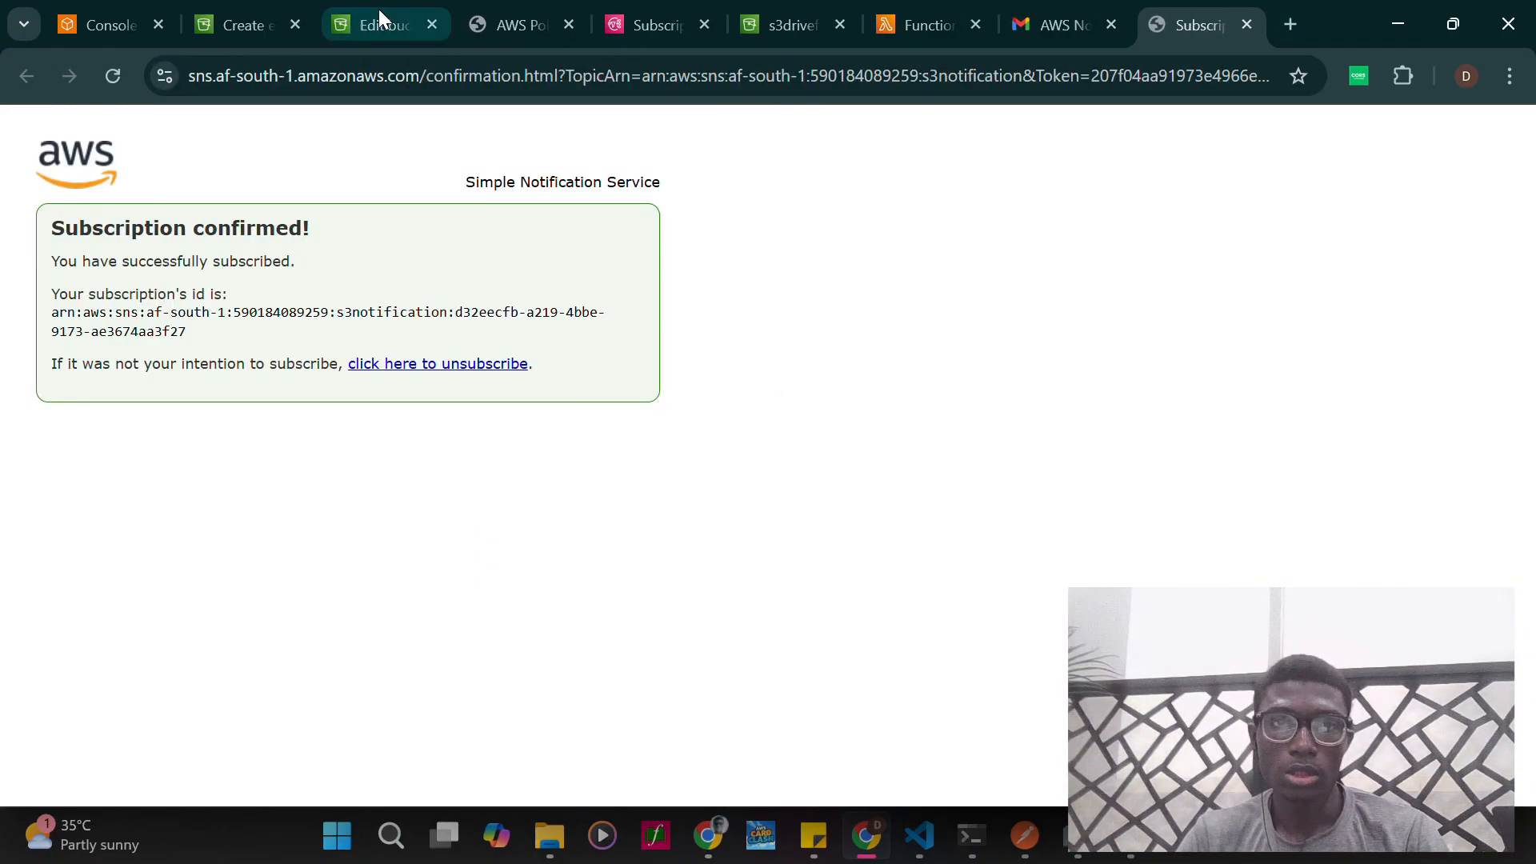
# - Return to the s3notification topic in Amazon SNS and check the status of its email subscription
pyautogui.click(602, 22)
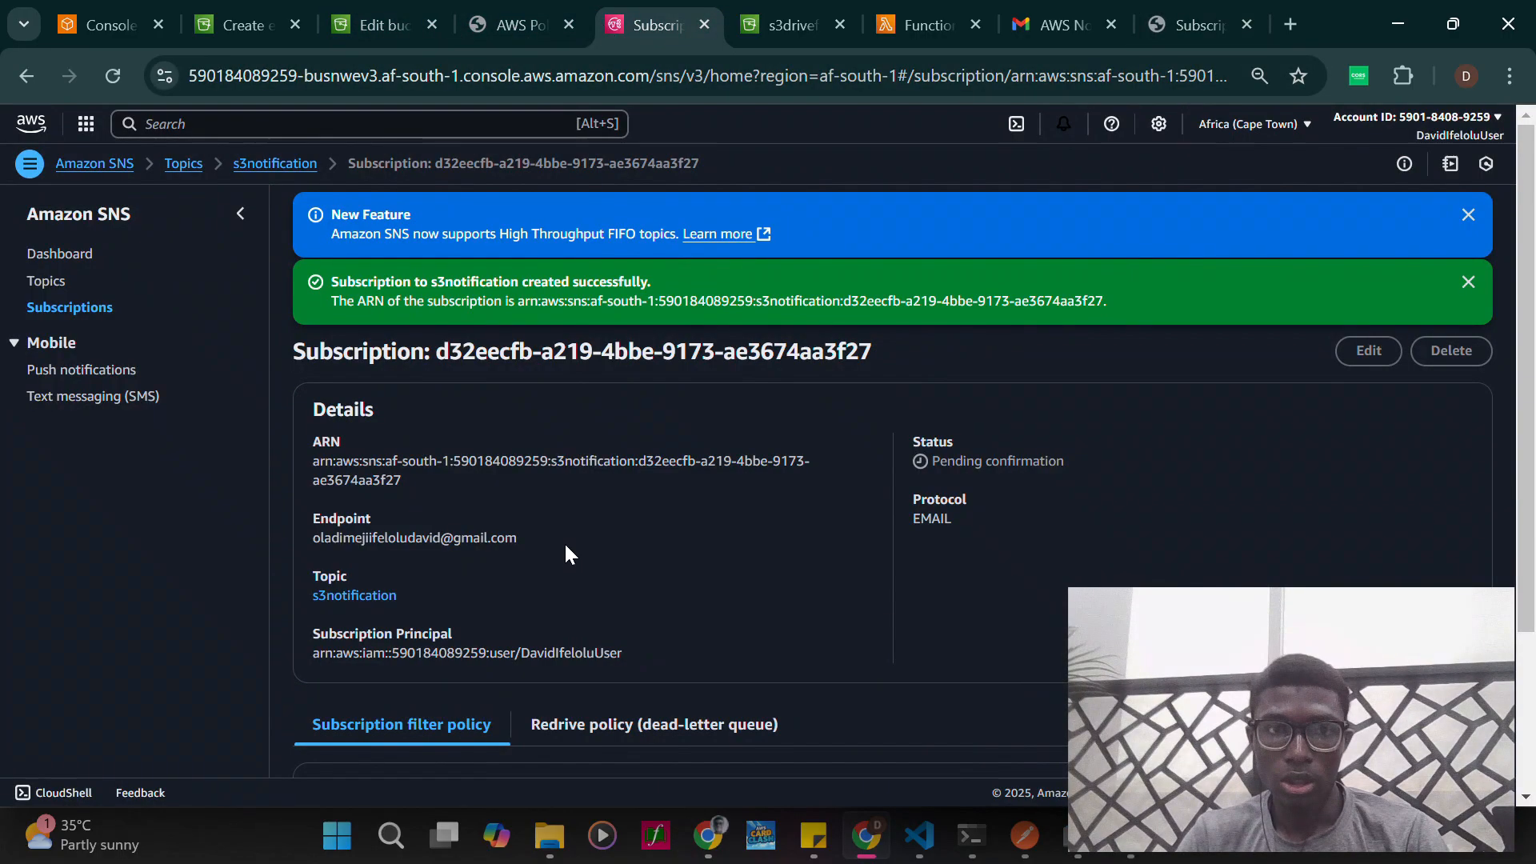
pyautogui.click(274, 163)
pyautogui.scroll(-2, 714, 677)
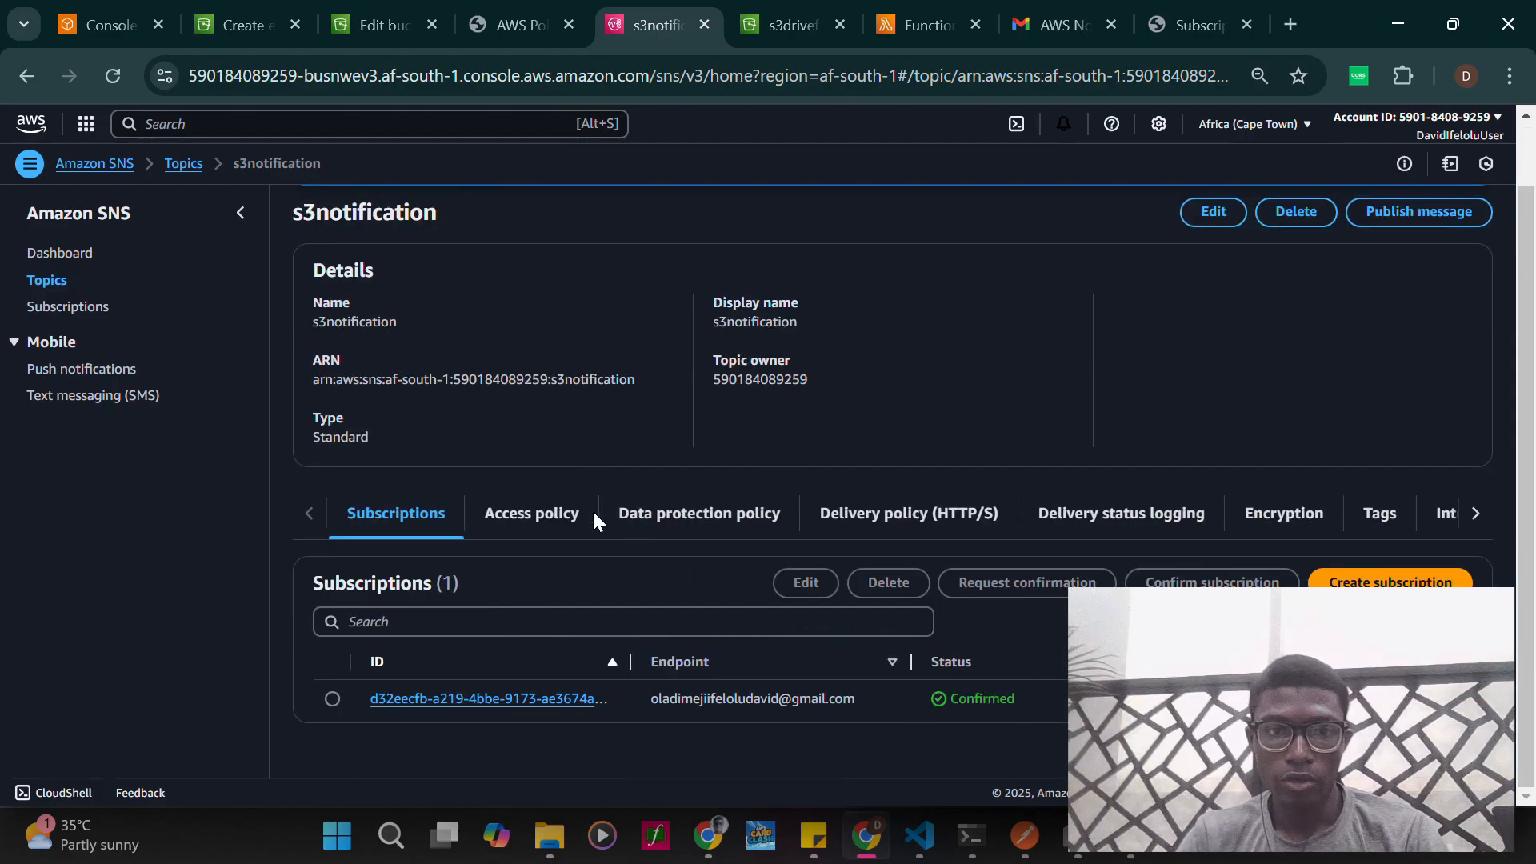
pyautogui.scroll(2, 593, 521)
# - Look over the generated SNS policy JSON and the policy editor of the storage-bucket132 bucket
pyautogui.click(510, 23)
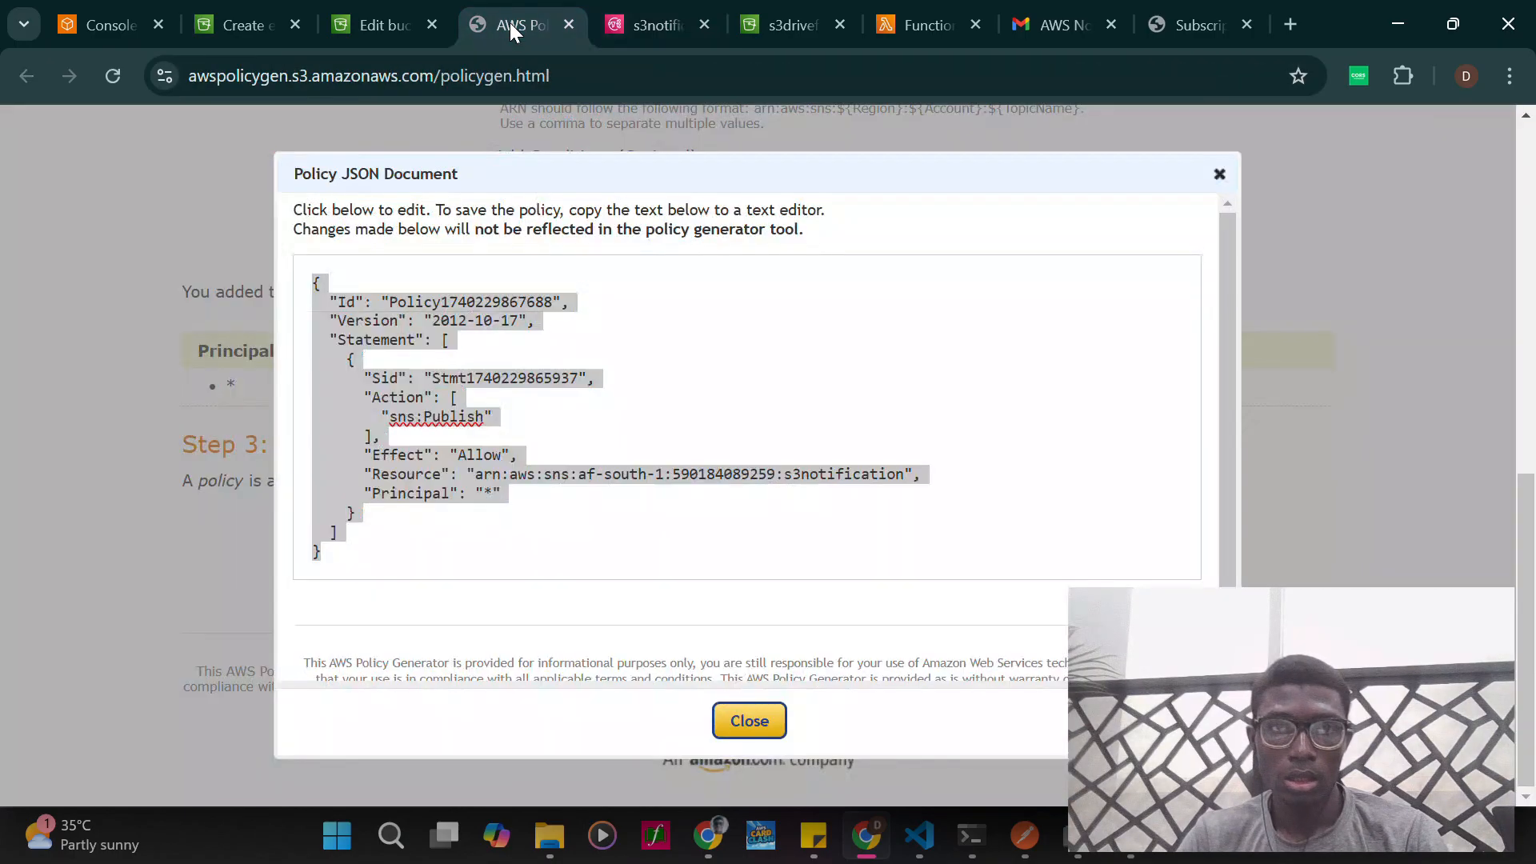
pyautogui.click(369, 18)
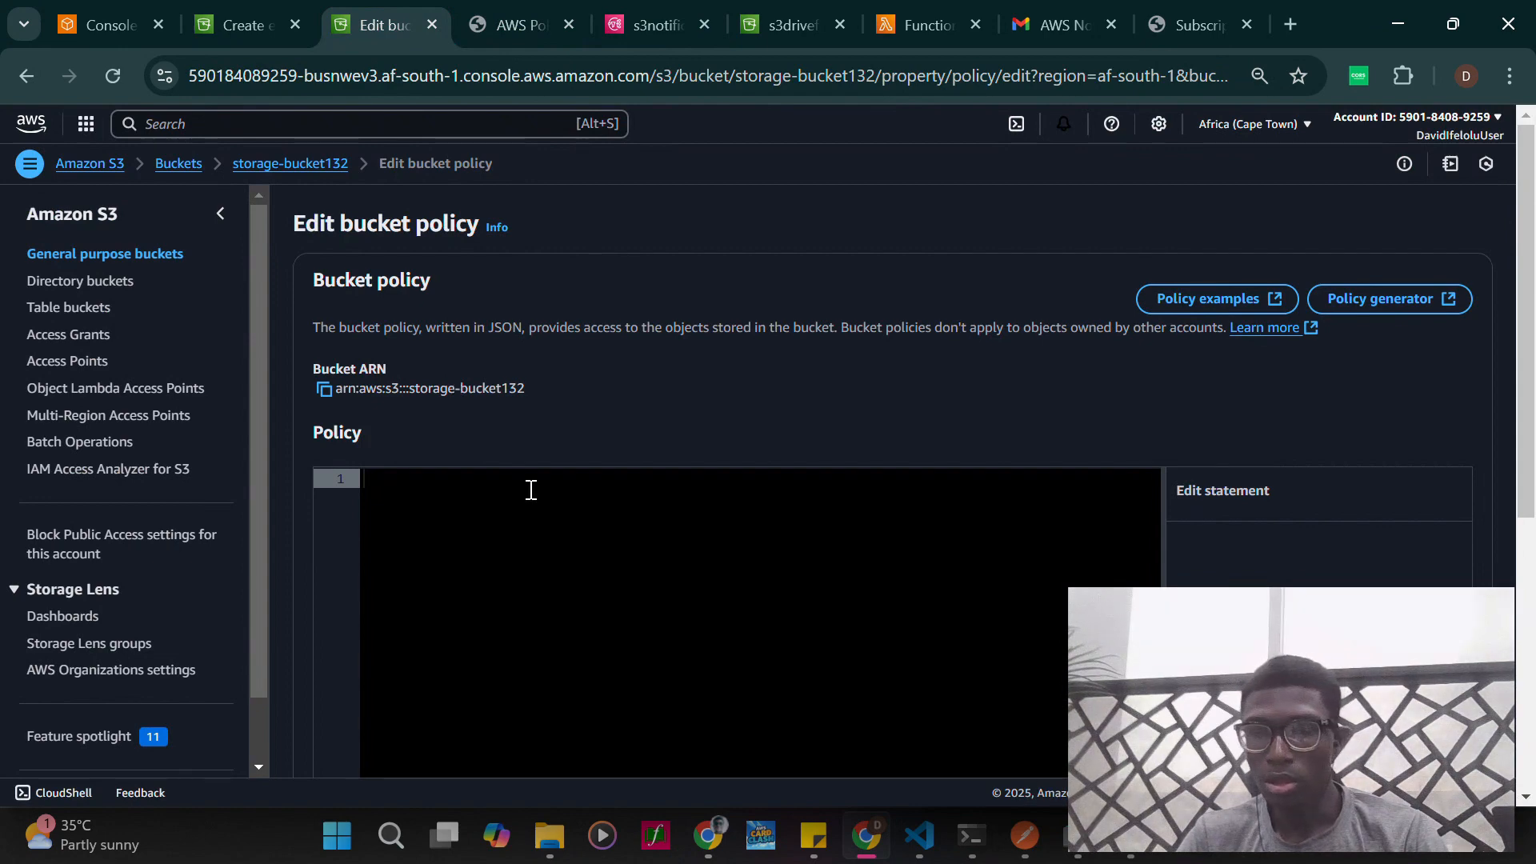
pyautogui.scroll(-2, 886, 491)
pyautogui.scroll(2, 887, 491)
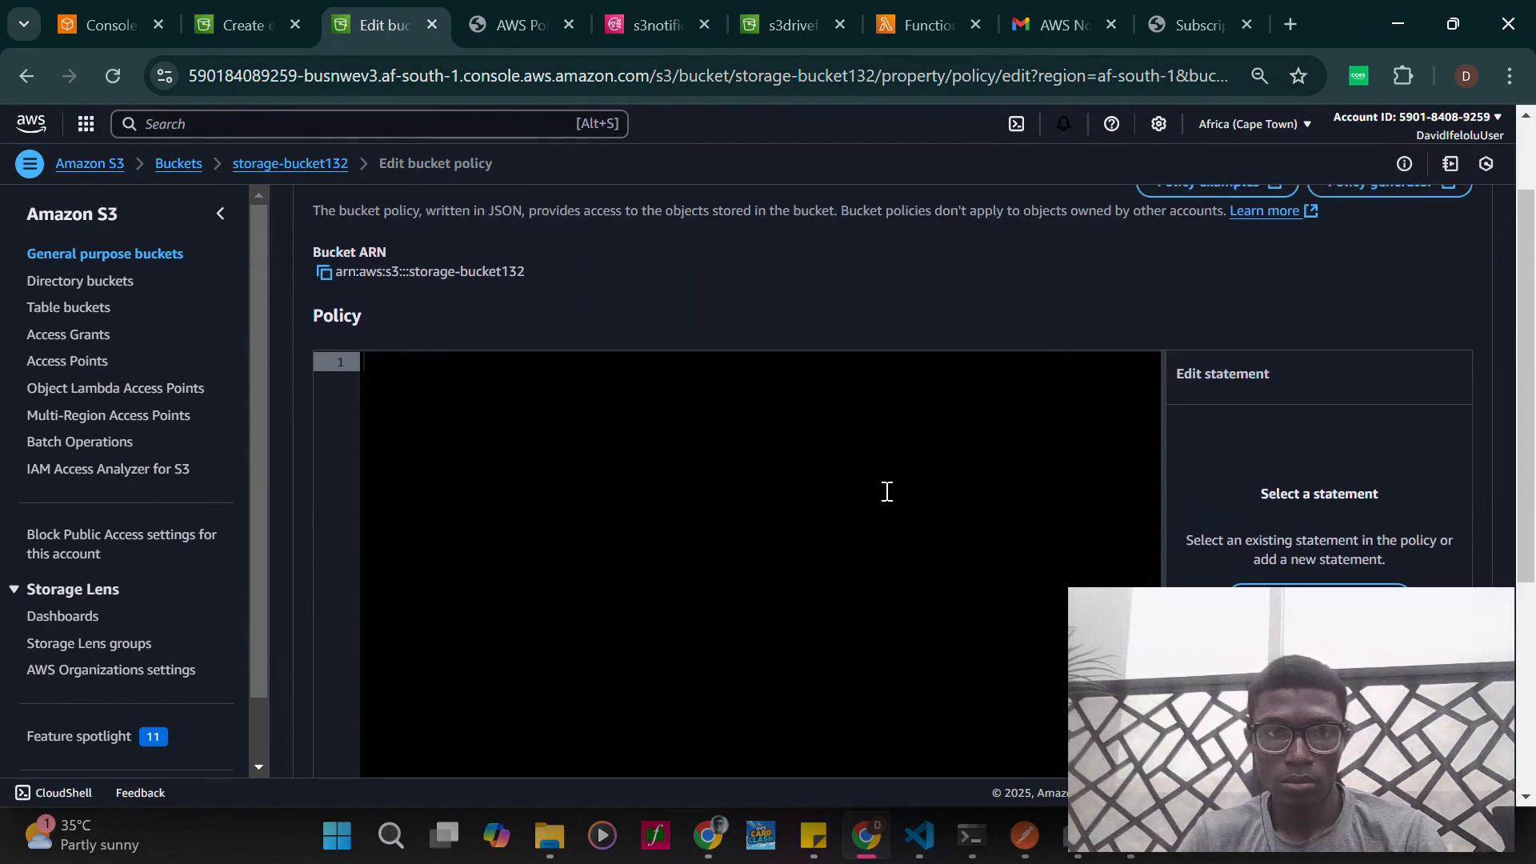
pyautogui.scroll(-2, 693, 463)
pyautogui.scroll(1, 693, 464)
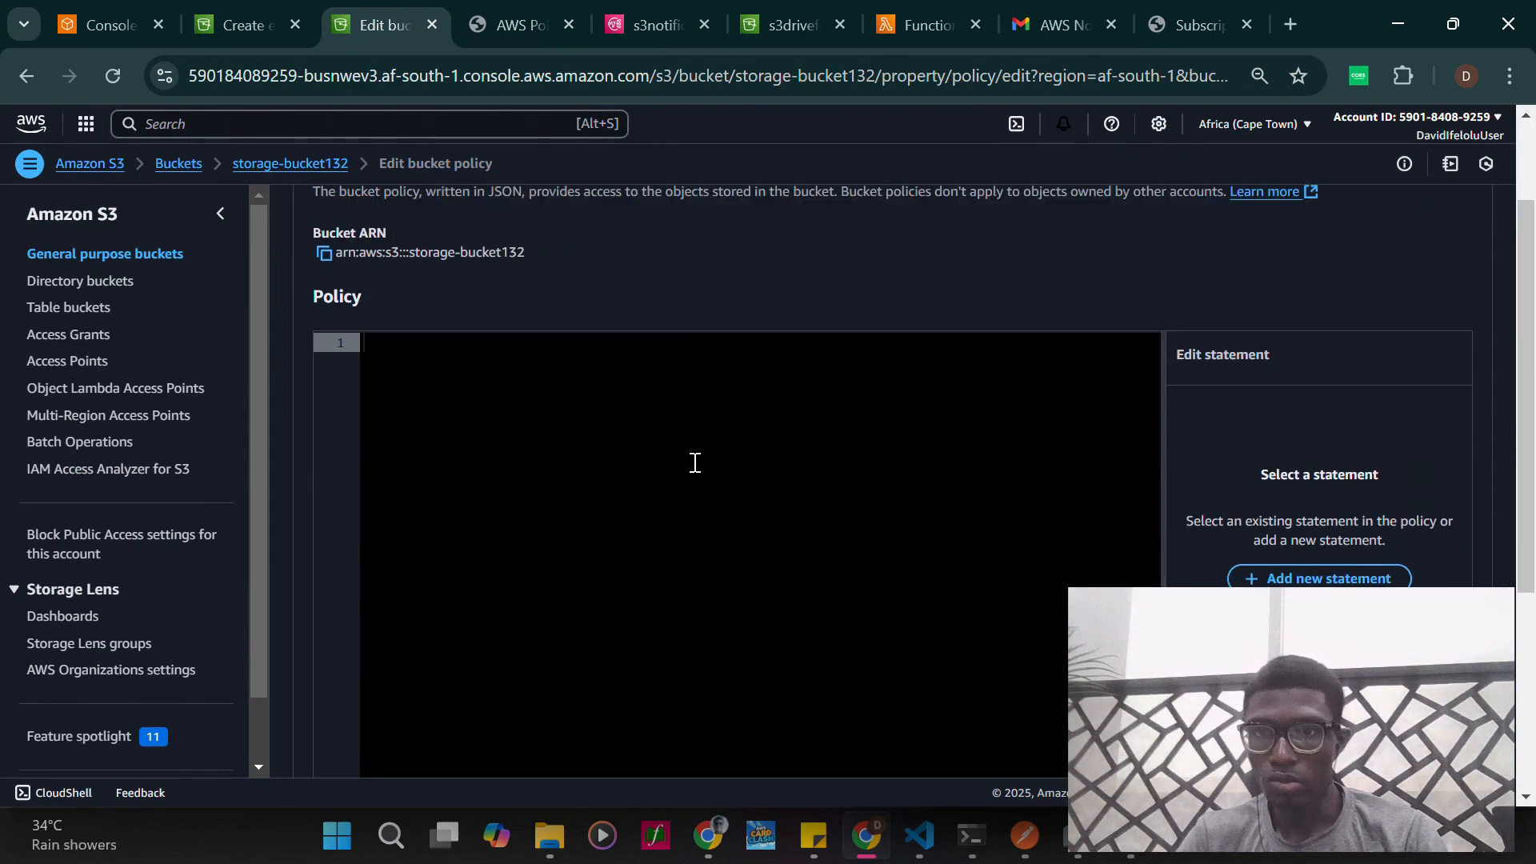
# - Check the available policy types in the AWS Policy Generator, keeping SNS Topic Policy selected
pyautogui.click(481, 9)
pyautogui.click(750, 721)
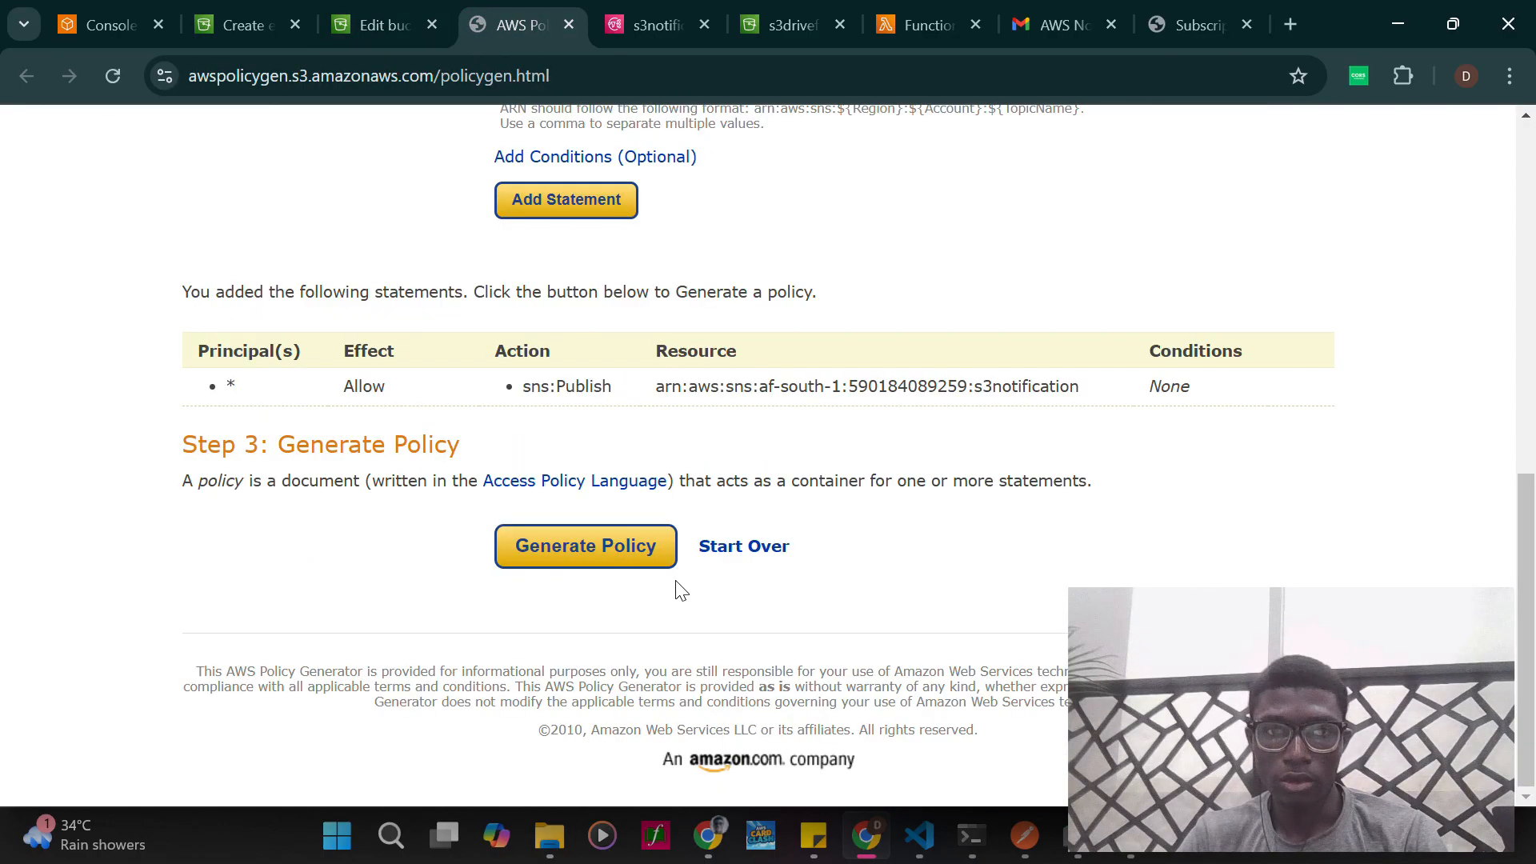
pyautogui.scroll(5, 675, 590)
pyautogui.scroll(4, 558, 298)
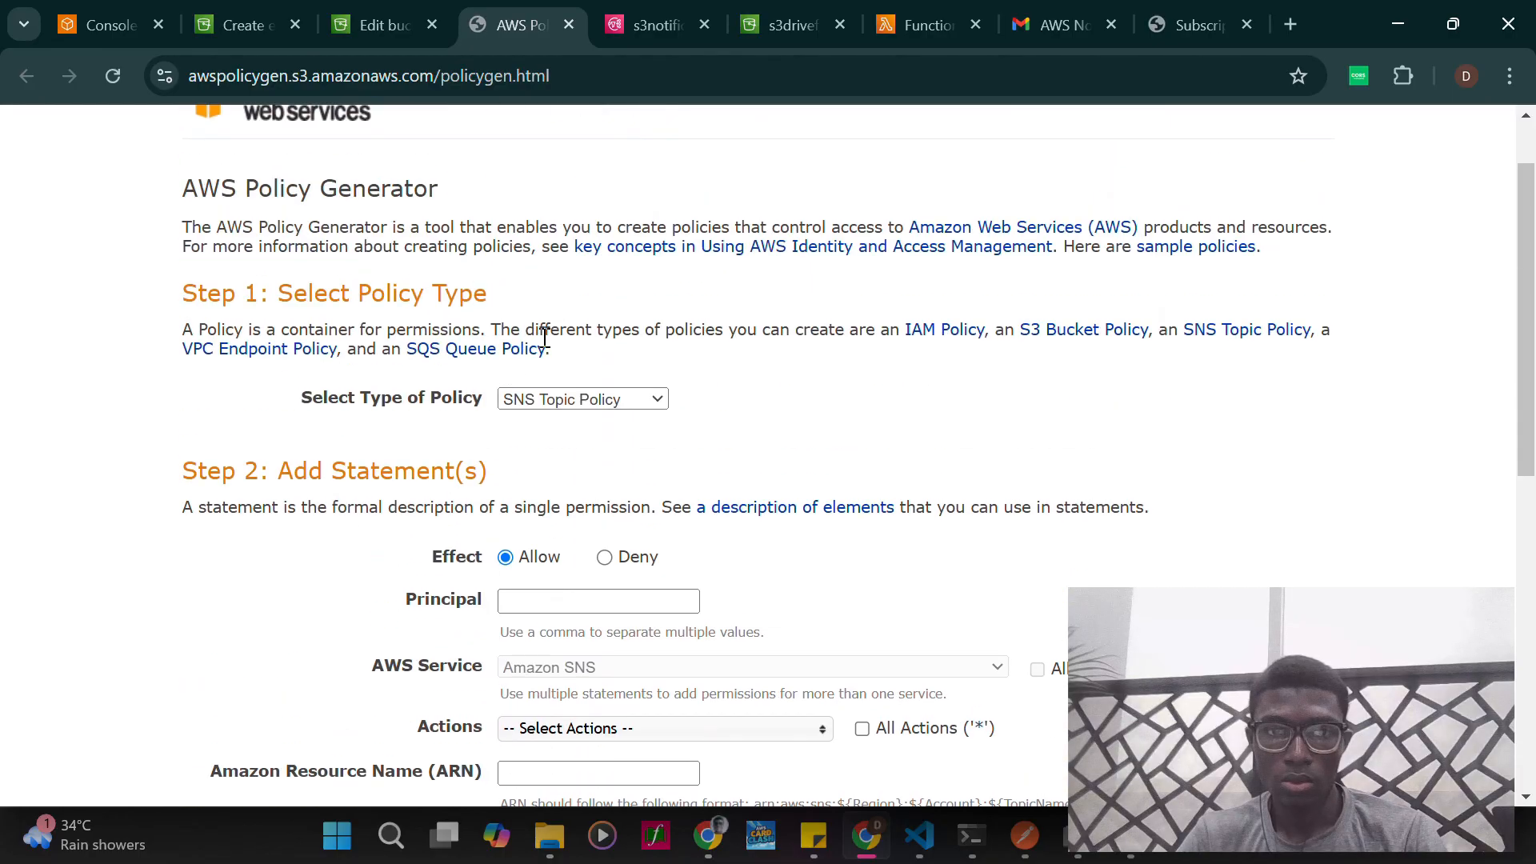
pyautogui.click(581, 400)
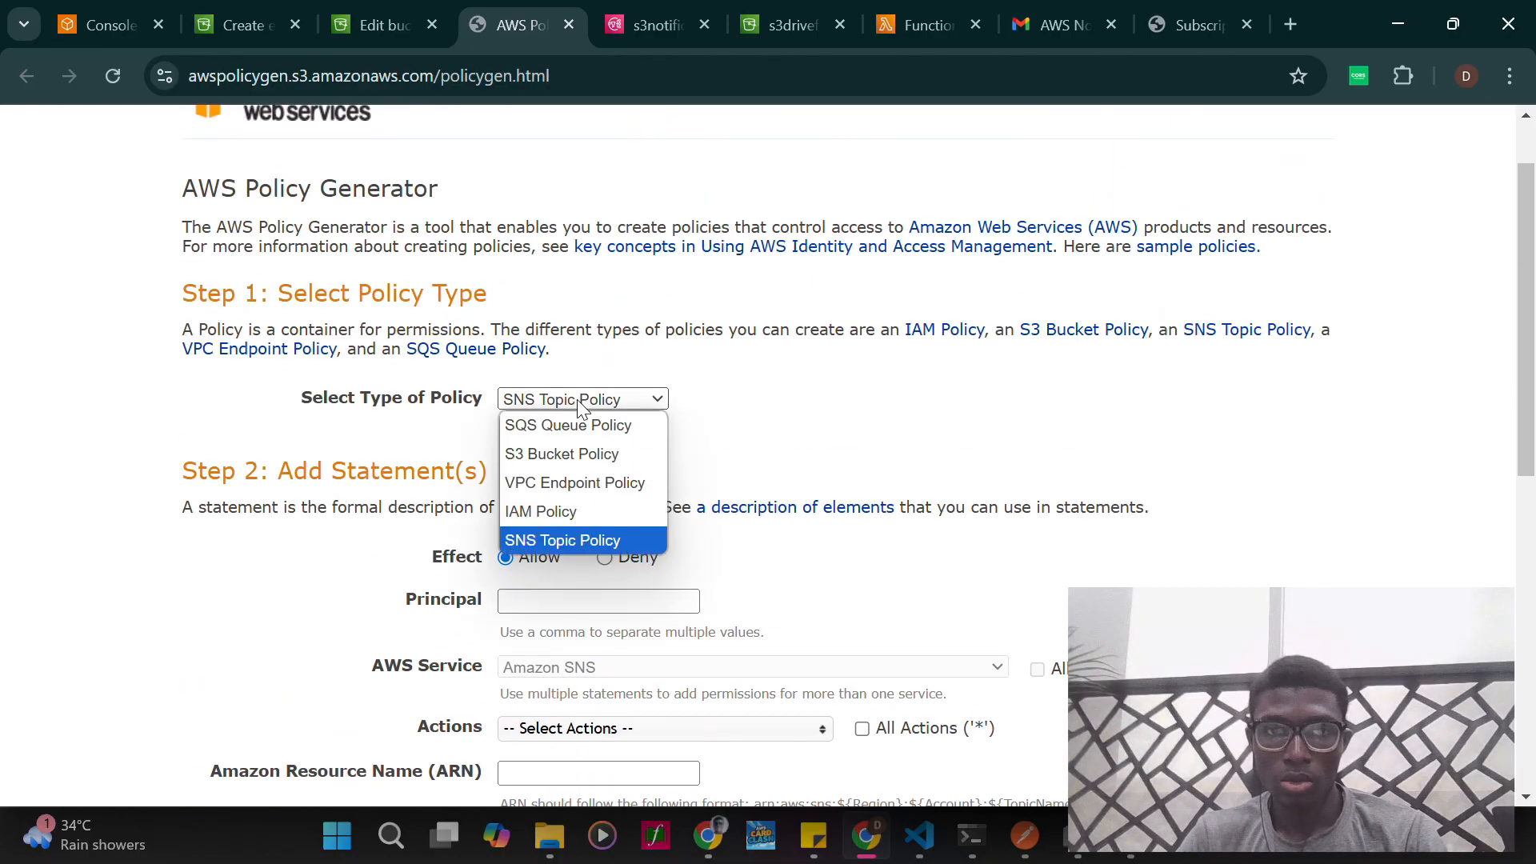
pyautogui.click(798, 376)
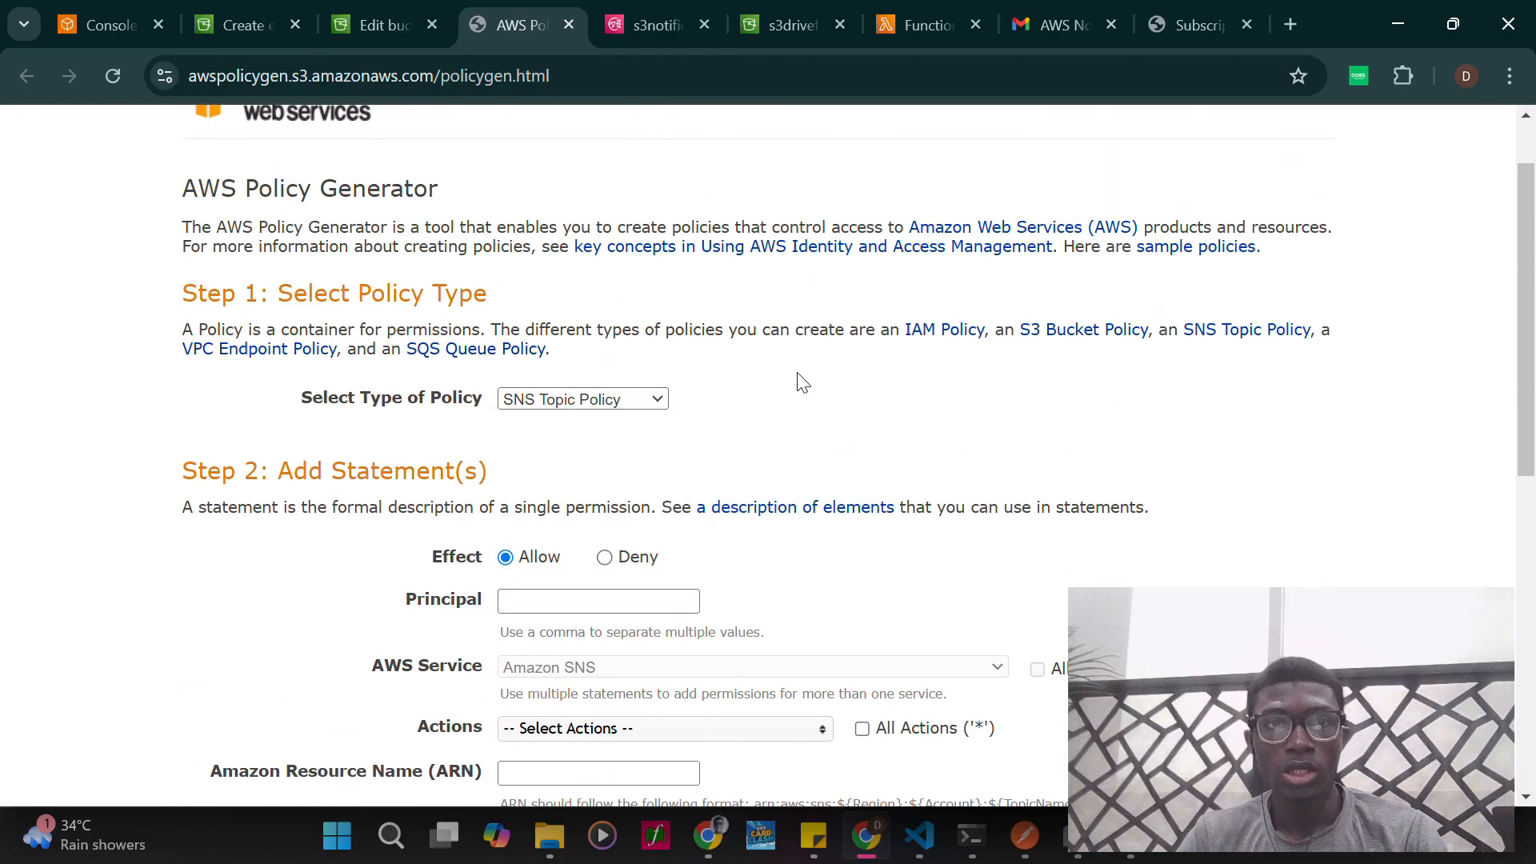
# - Leave the bucket policy editor without adding a policy and return to the storage-bucket132 bucket page
pyautogui.click(352, 18)
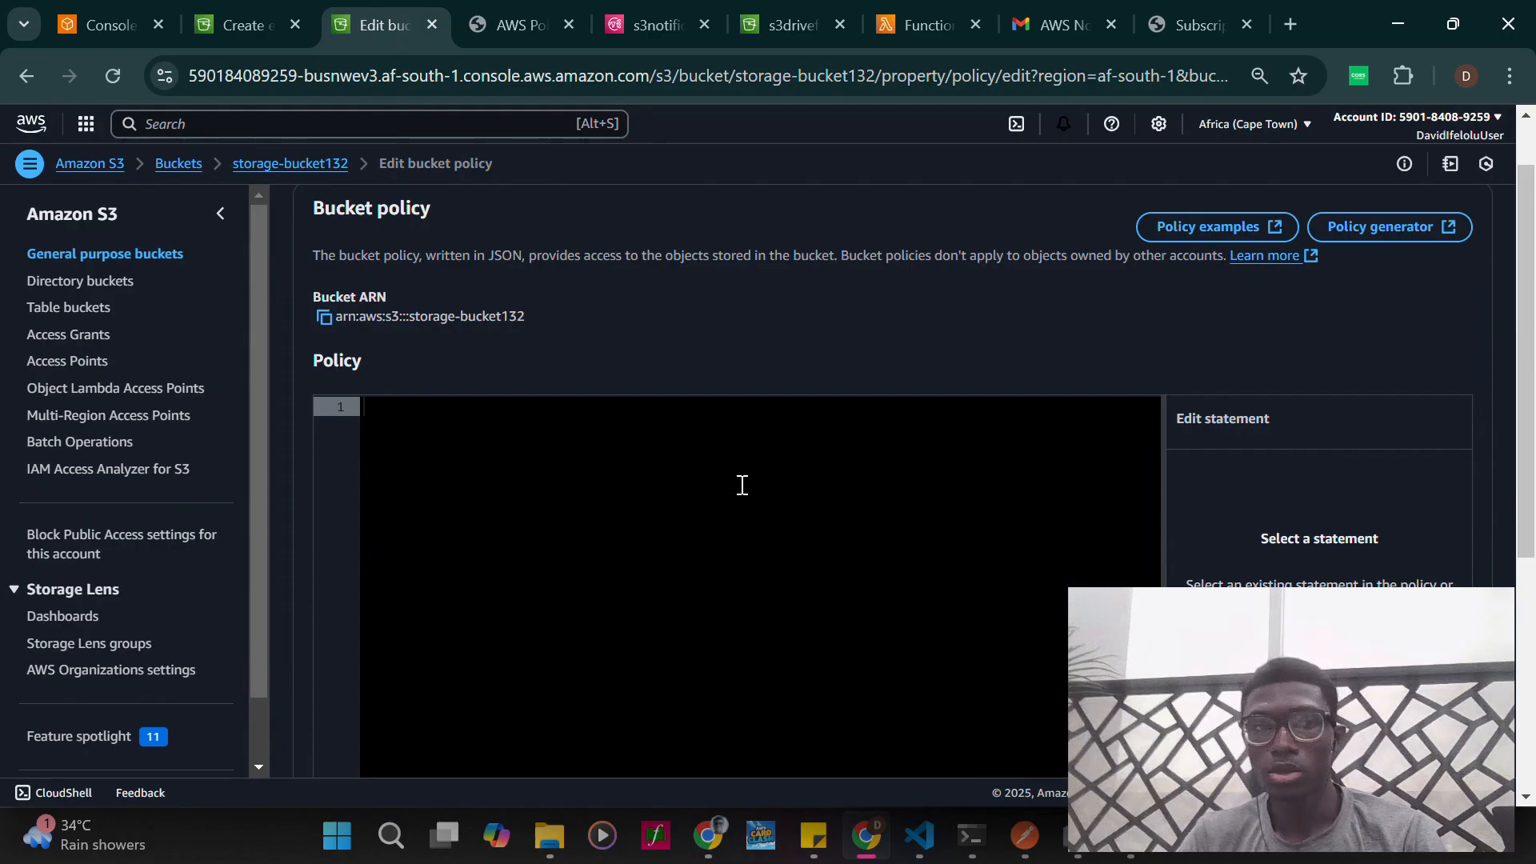
pyautogui.scroll(1, 742, 487)
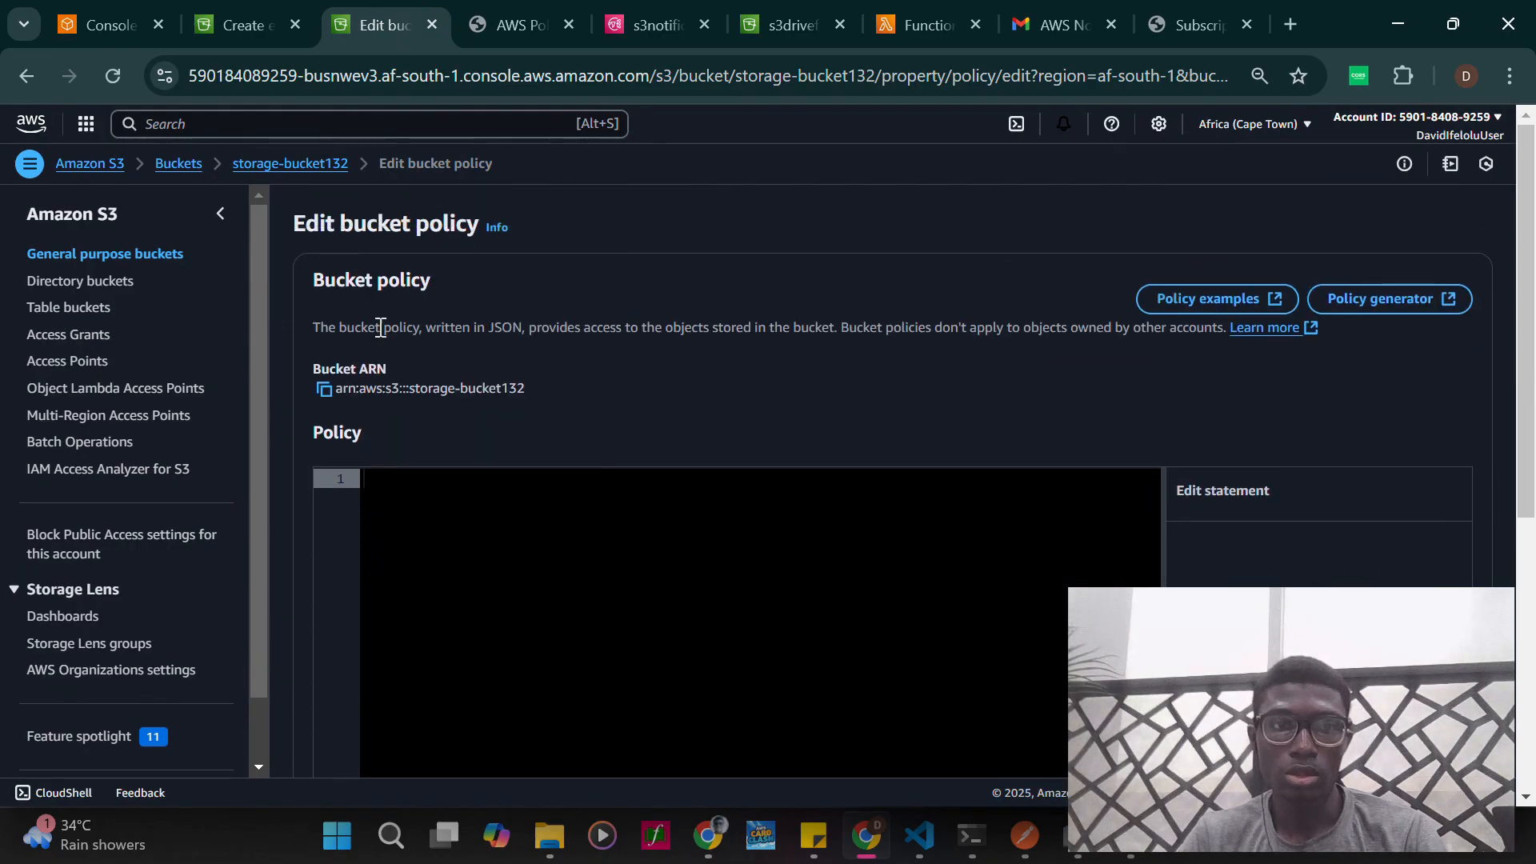
pyautogui.click(287, 165)
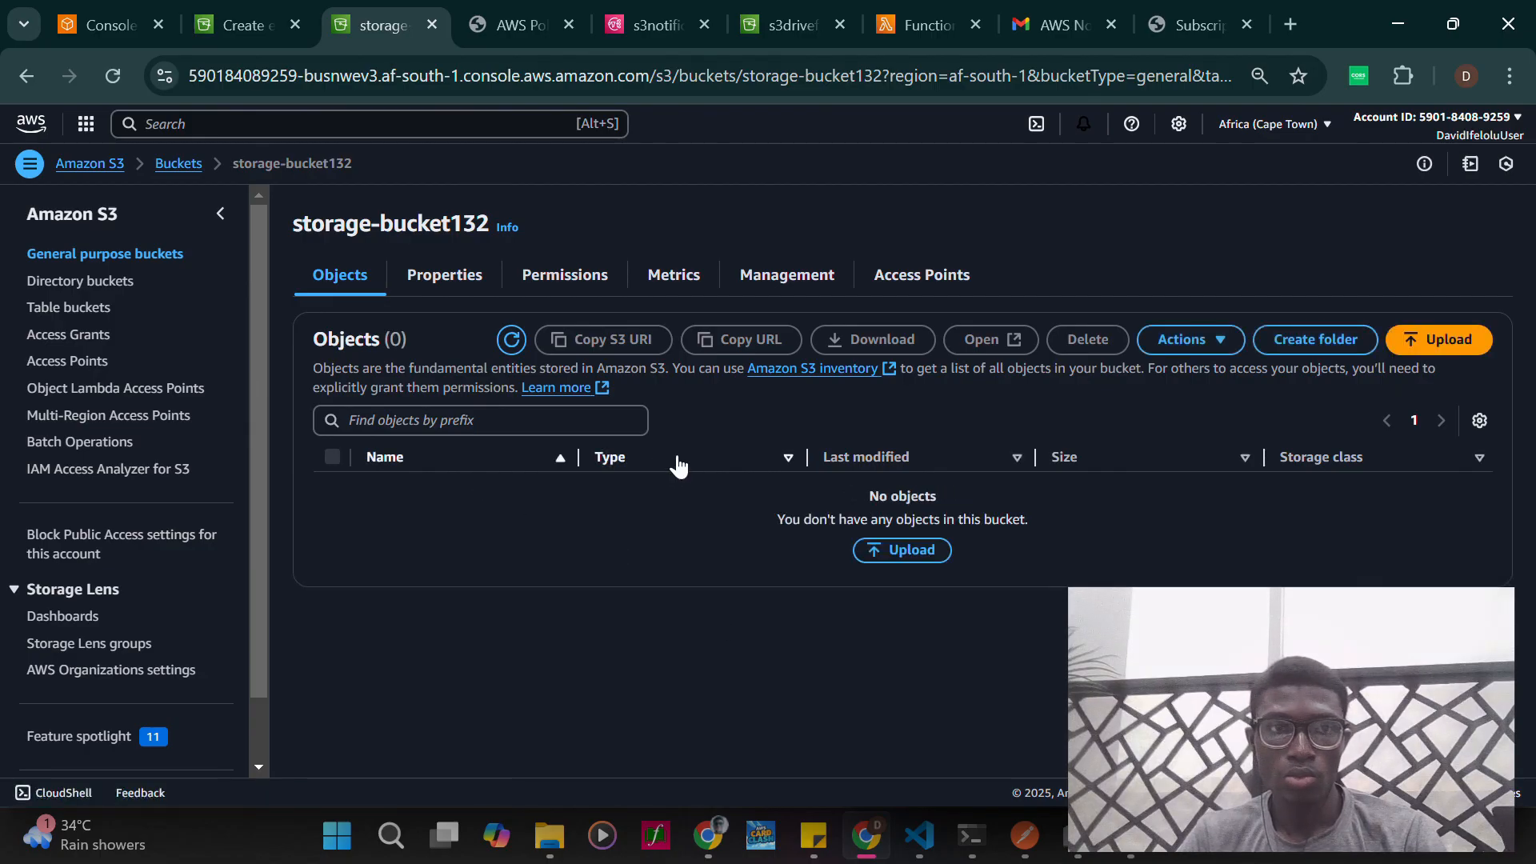
# - In the destination settings of the notifyevent event notification, choose to specify the SNS topic by entering its ARN
pyautogui.click(264, 25)
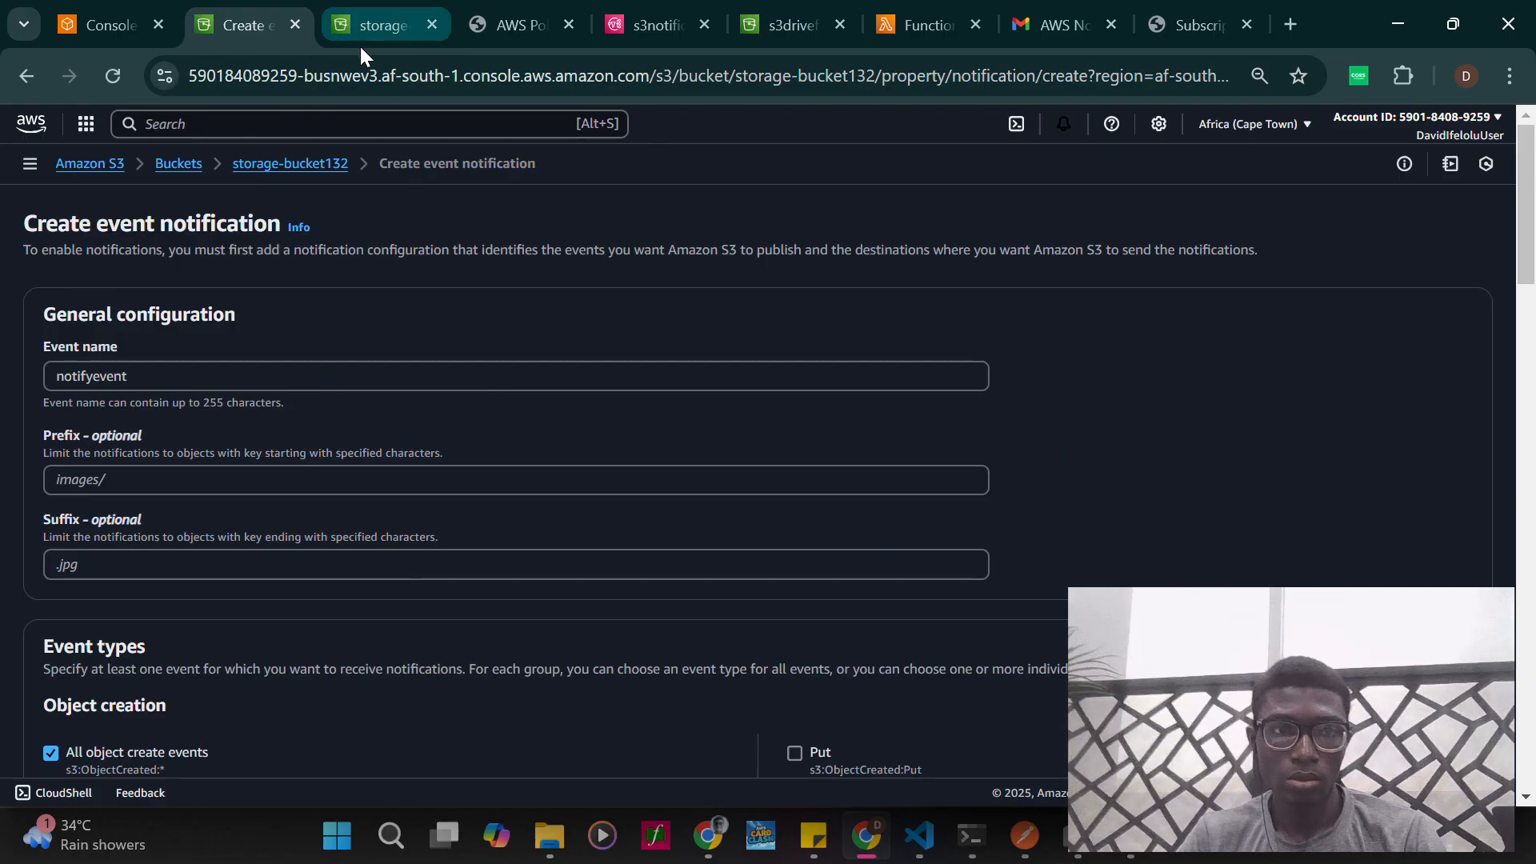
pyautogui.scroll(-3, 561, 462)
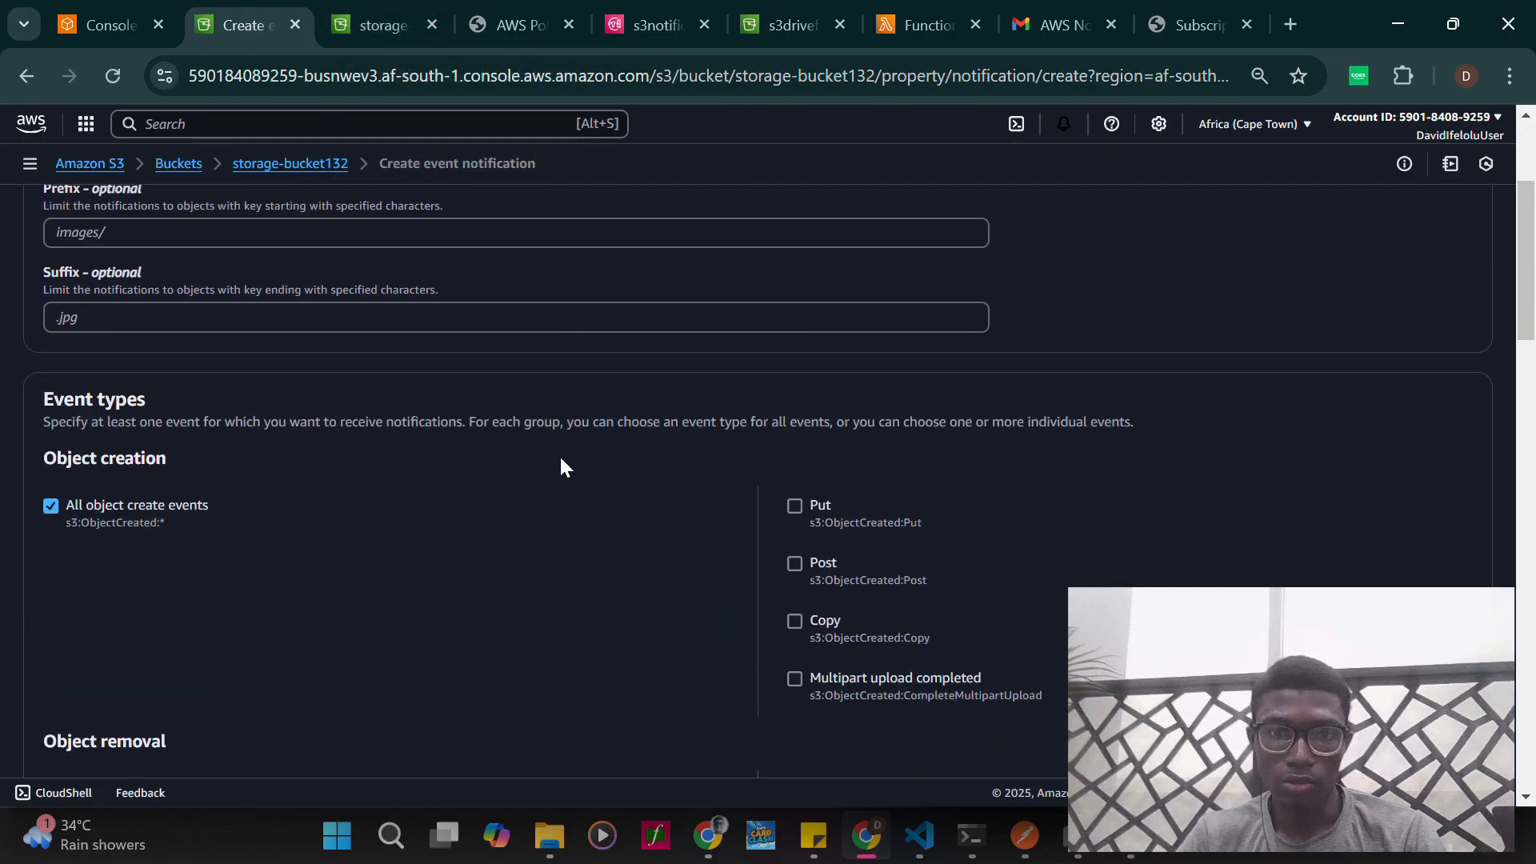
pyautogui.scroll(-3, 563, 467)
pyautogui.scroll(-15, 563, 467)
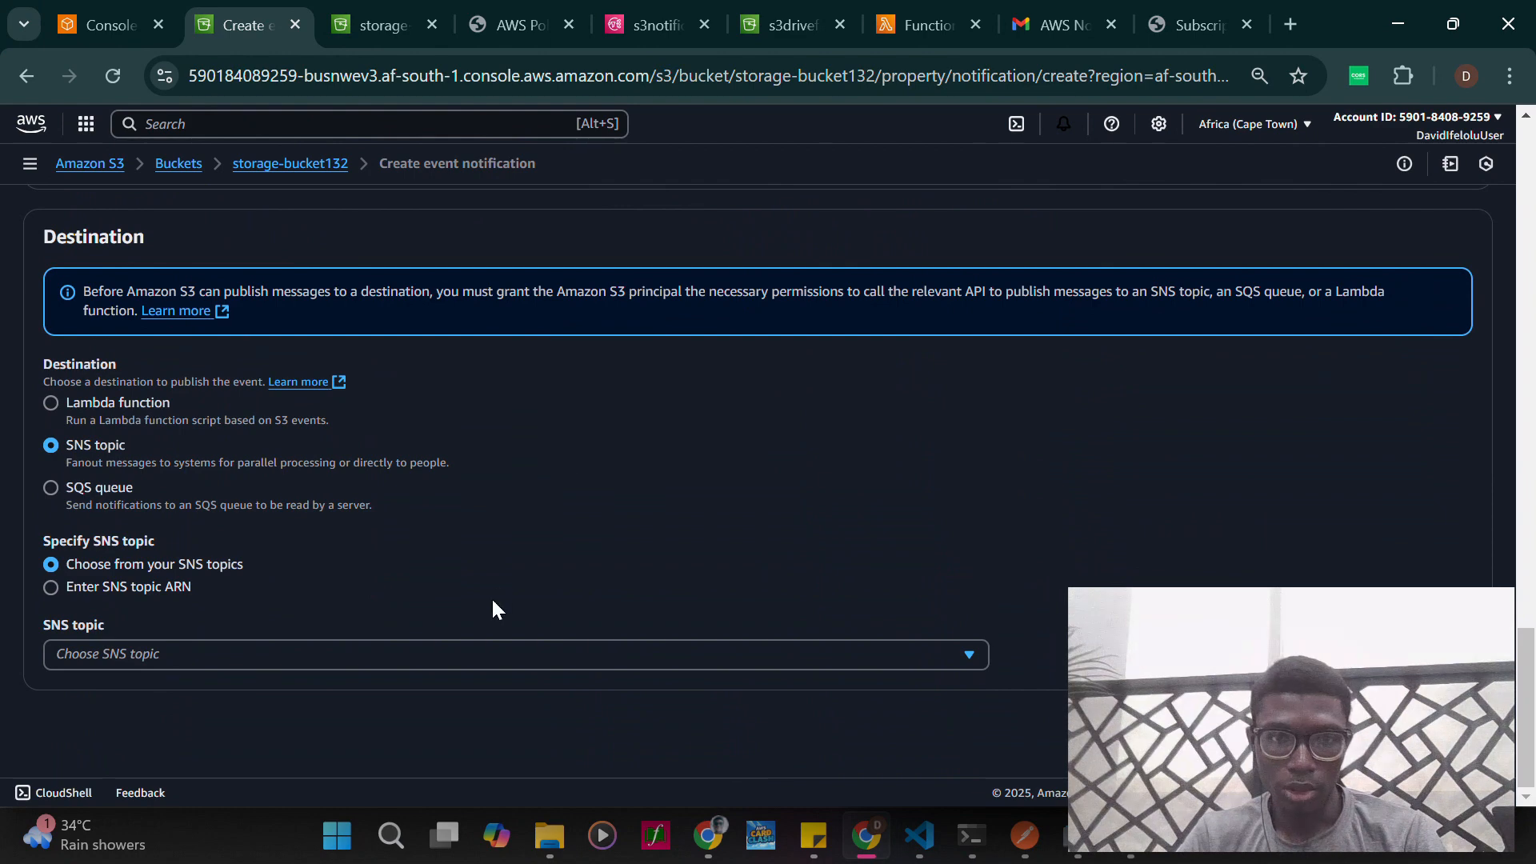
pyautogui.click(507, 646)
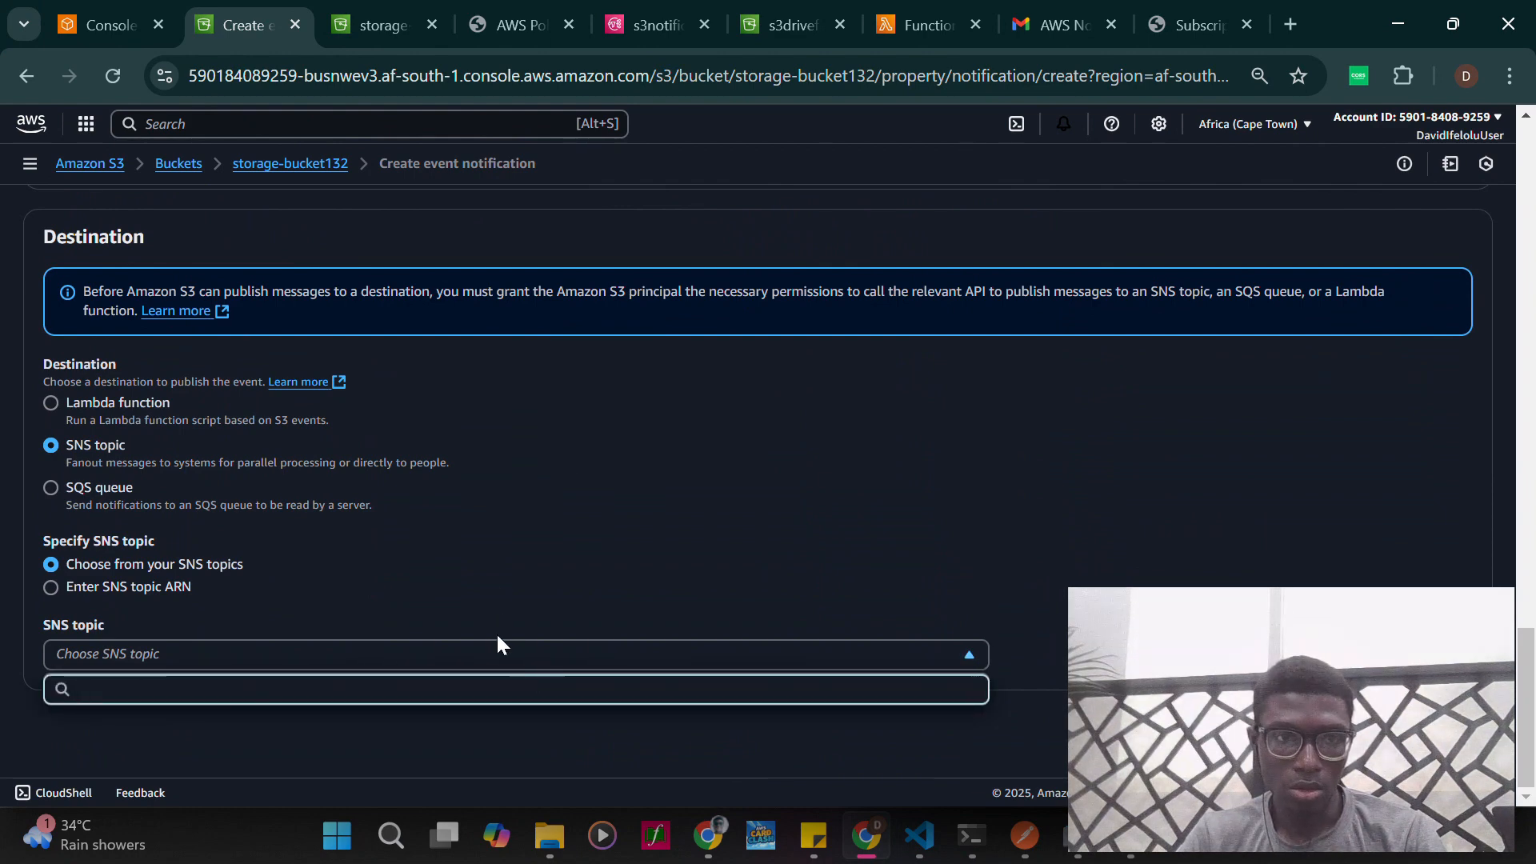
pyautogui.click(521, 582)
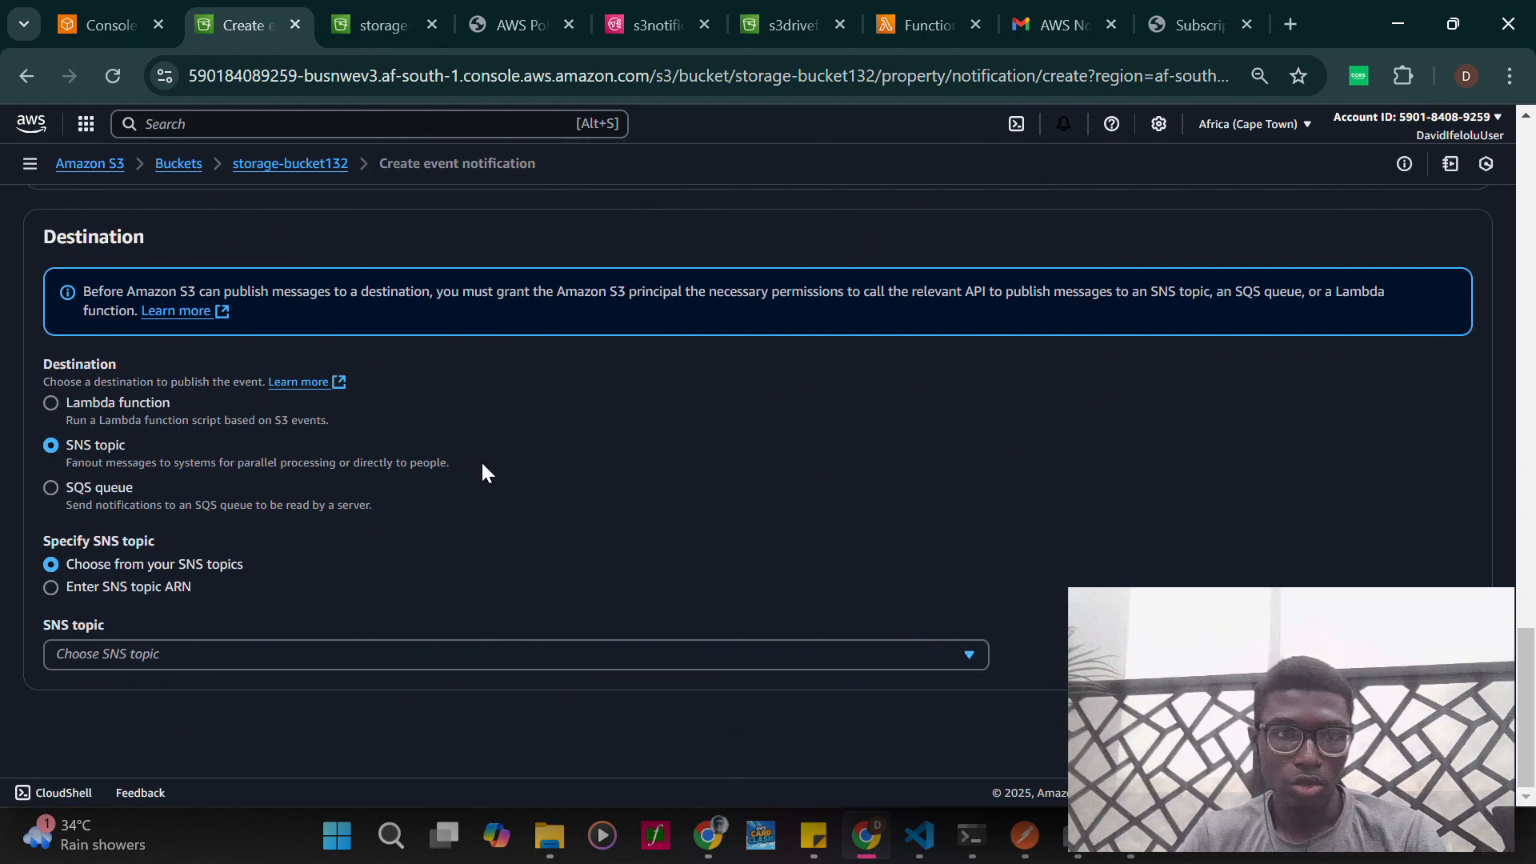
pyautogui.click(52, 586)
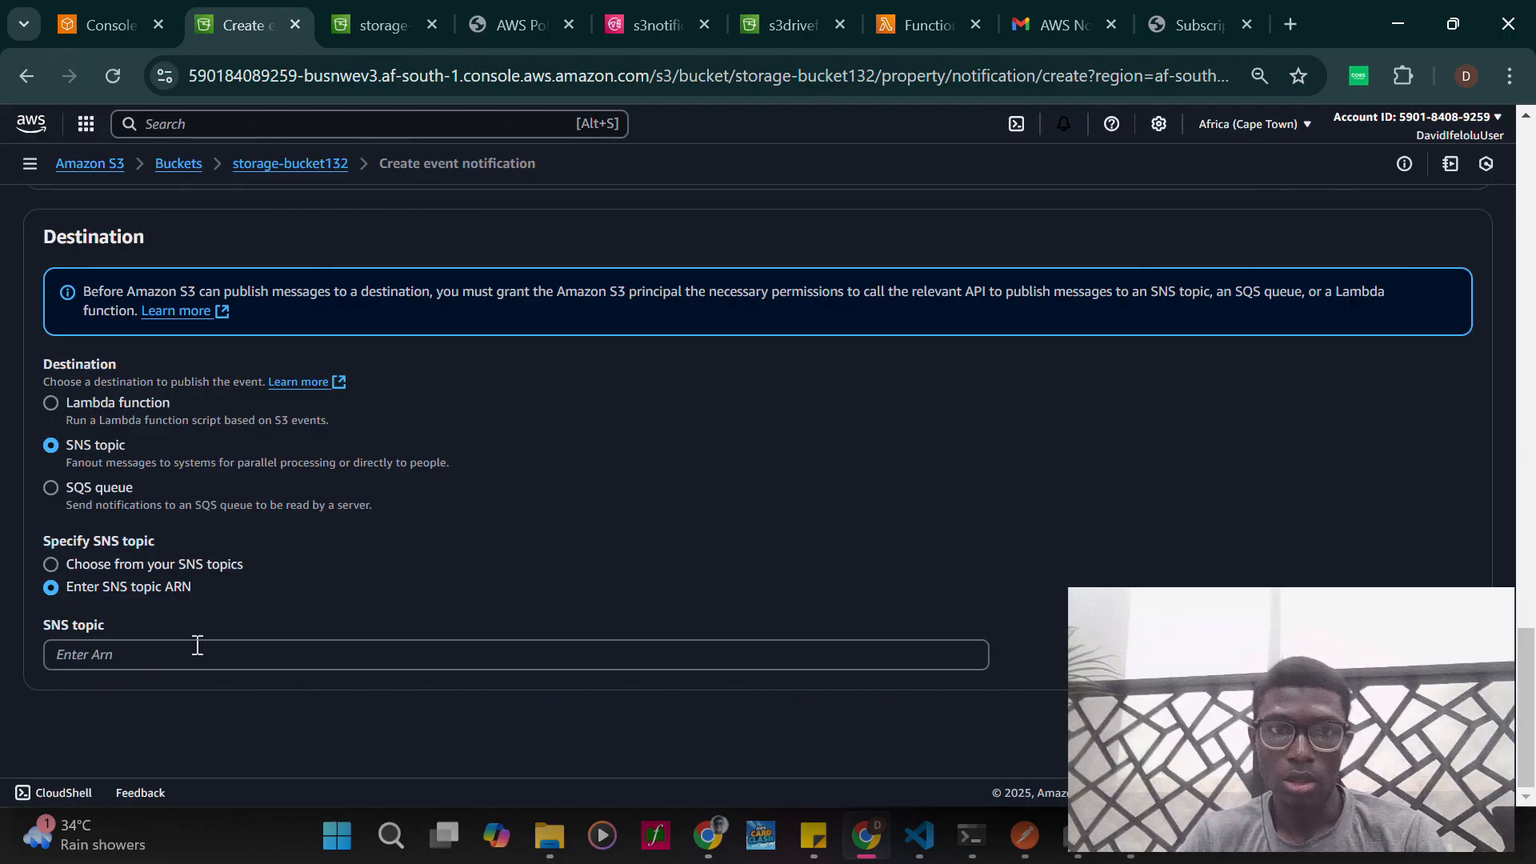
# - Copy the s3notification topic's ARN from Amazon SNS and enter it as the event notification's SNS topic
pyautogui.click(611, 29)
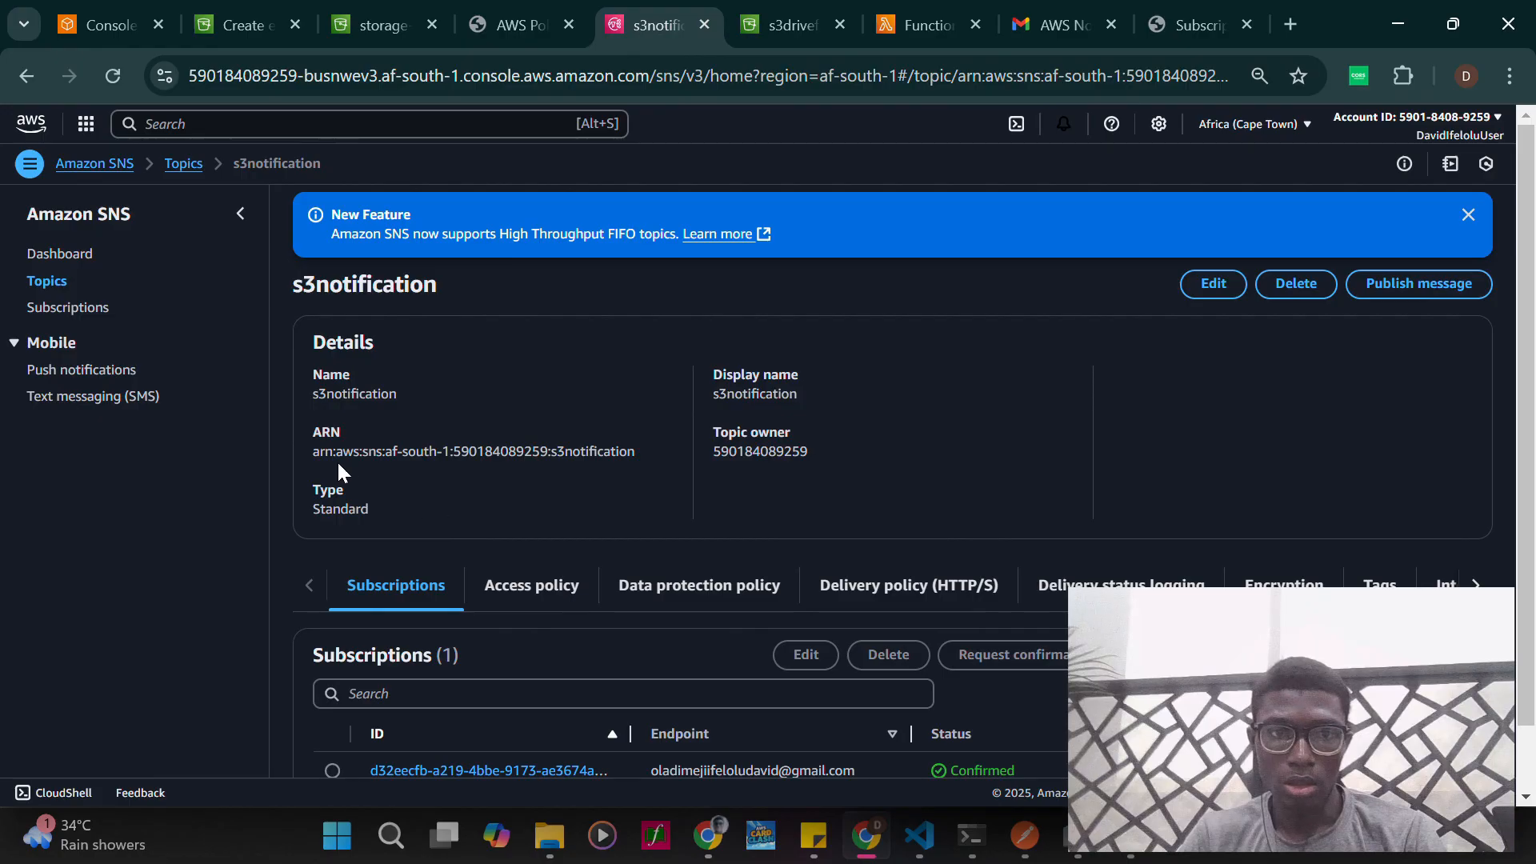
pyautogui.moveTo(460, 466); pyautogui.dragTo(648, 452)
pyautogui.hotkey('ctrl', 'c')
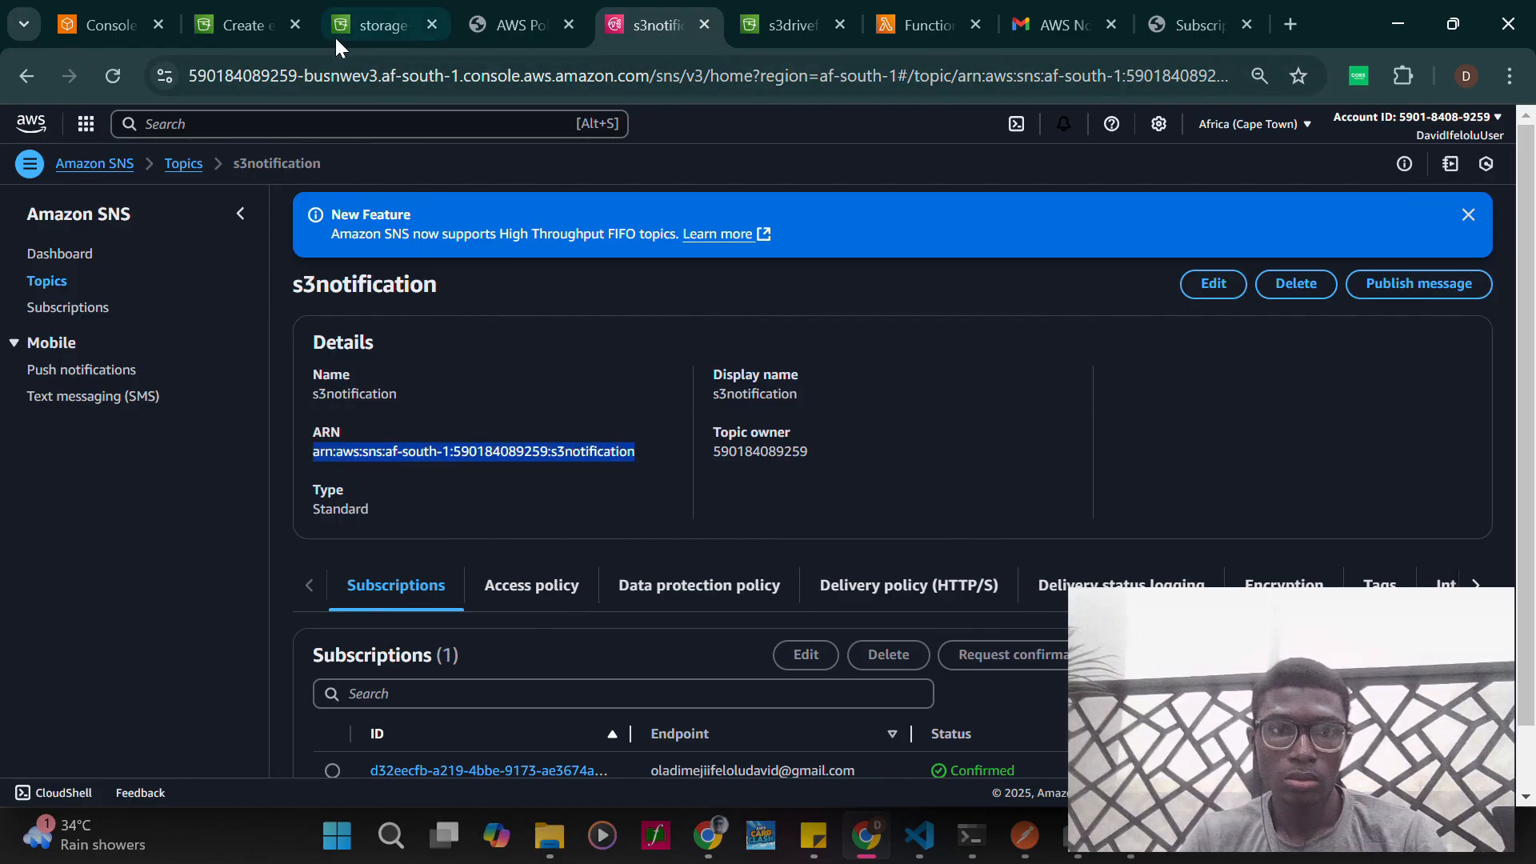
pyautogui.click(229, 24)
pyautogui.click(165, 655)
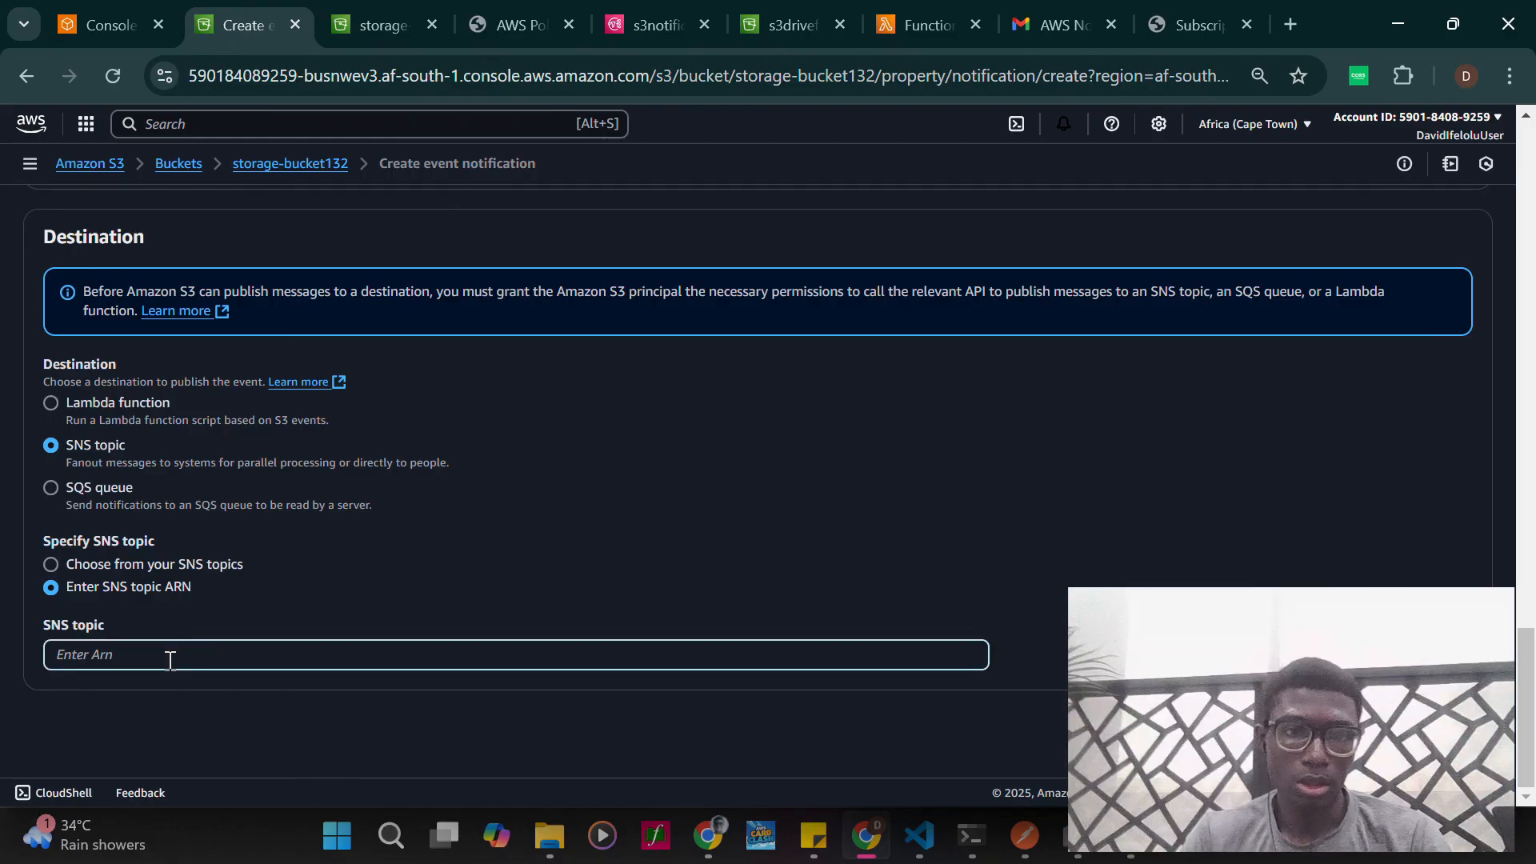
pyautogui.hotkey('ctrl', 'v')
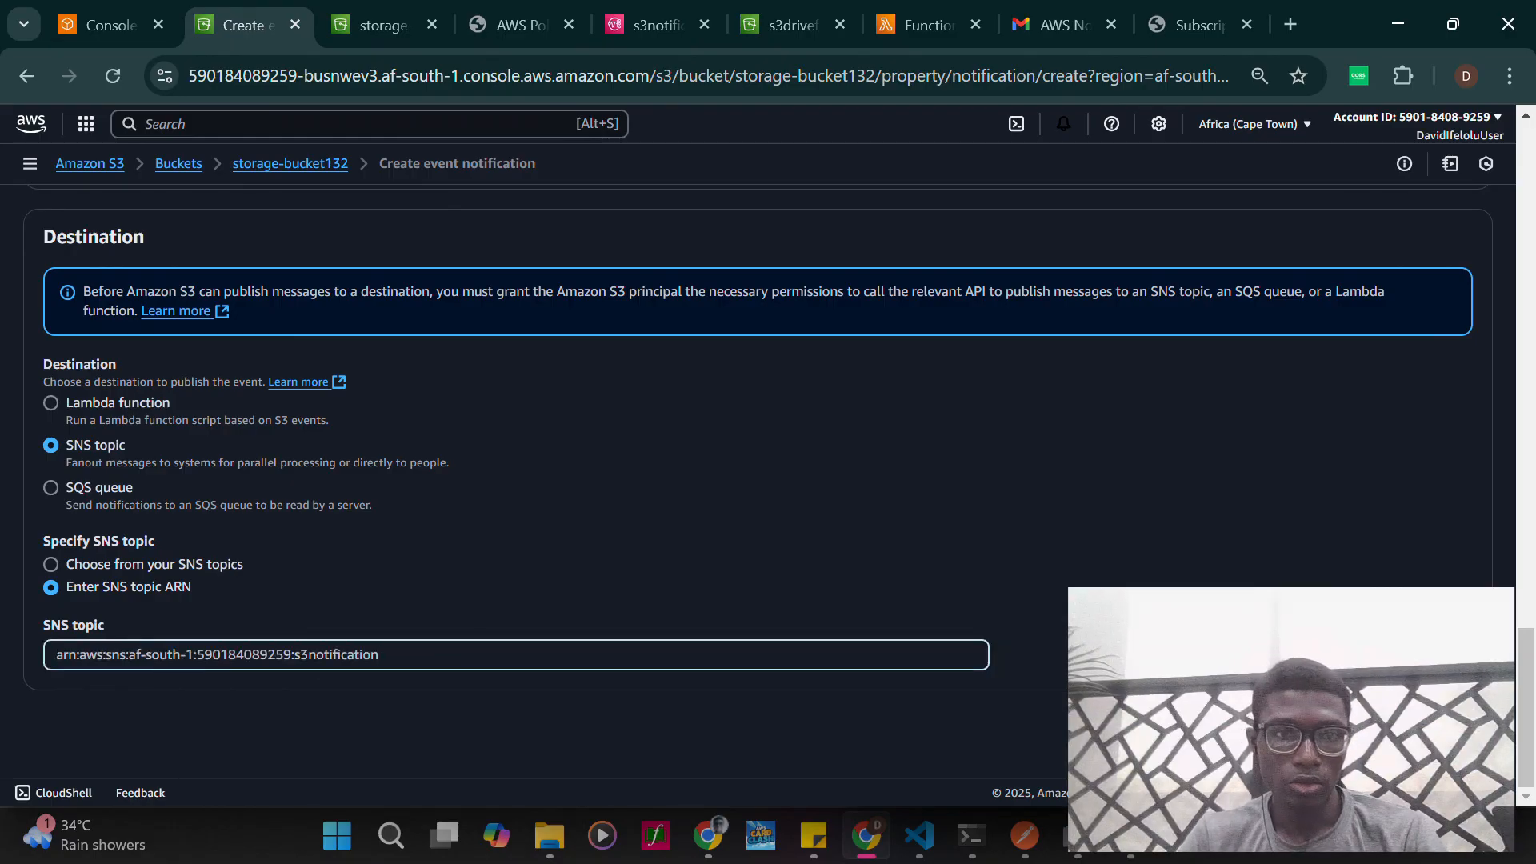
# - Save the notifyevent event notification and review its entry in the properties of storage-bucket132
pyautogui.click(1434, 724)
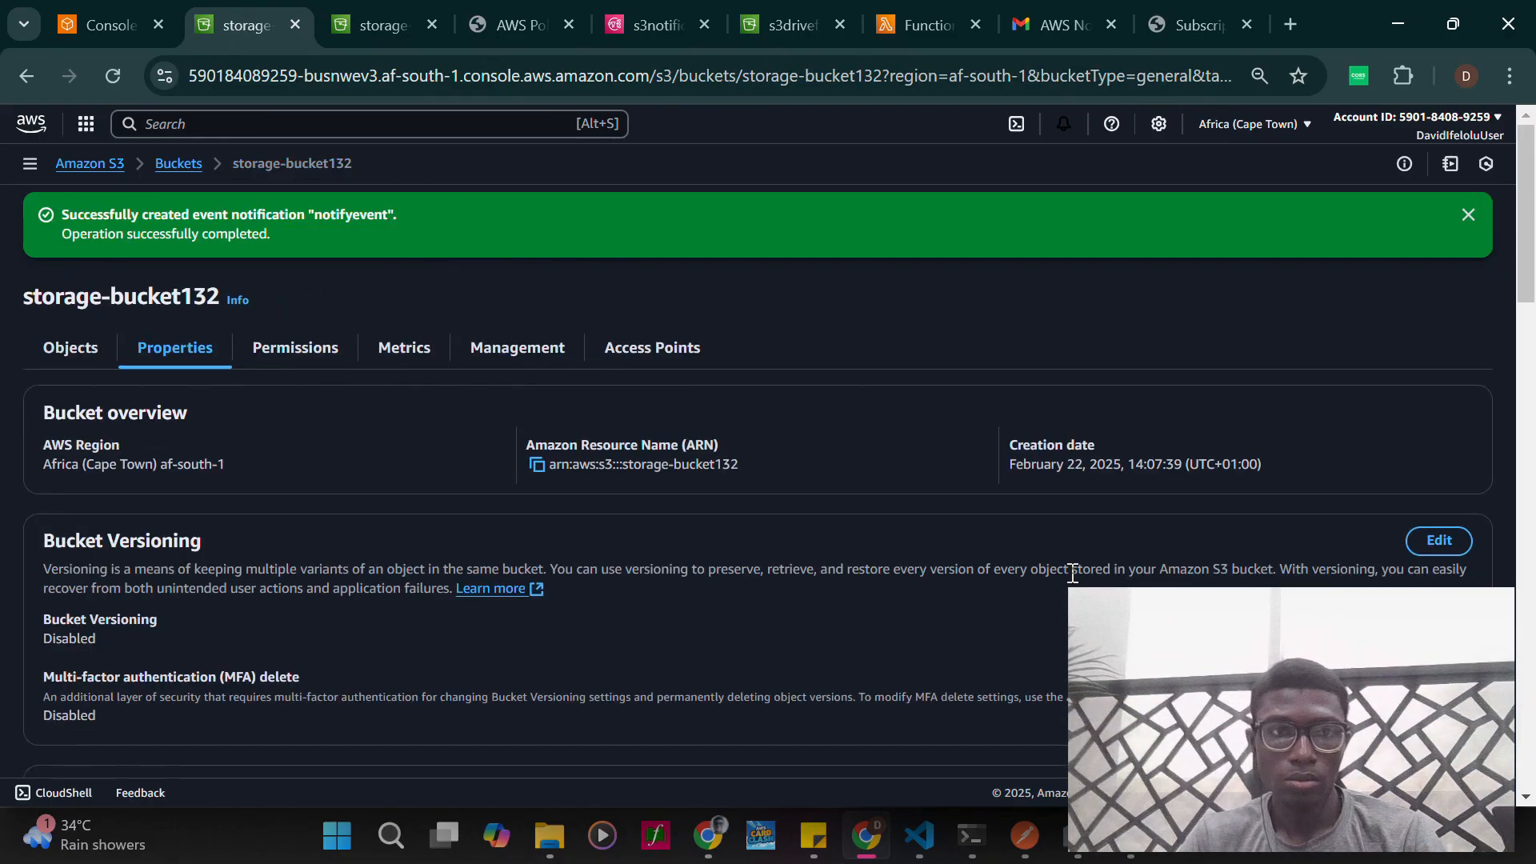
pyautogui.scroll(-15, 569, 591)
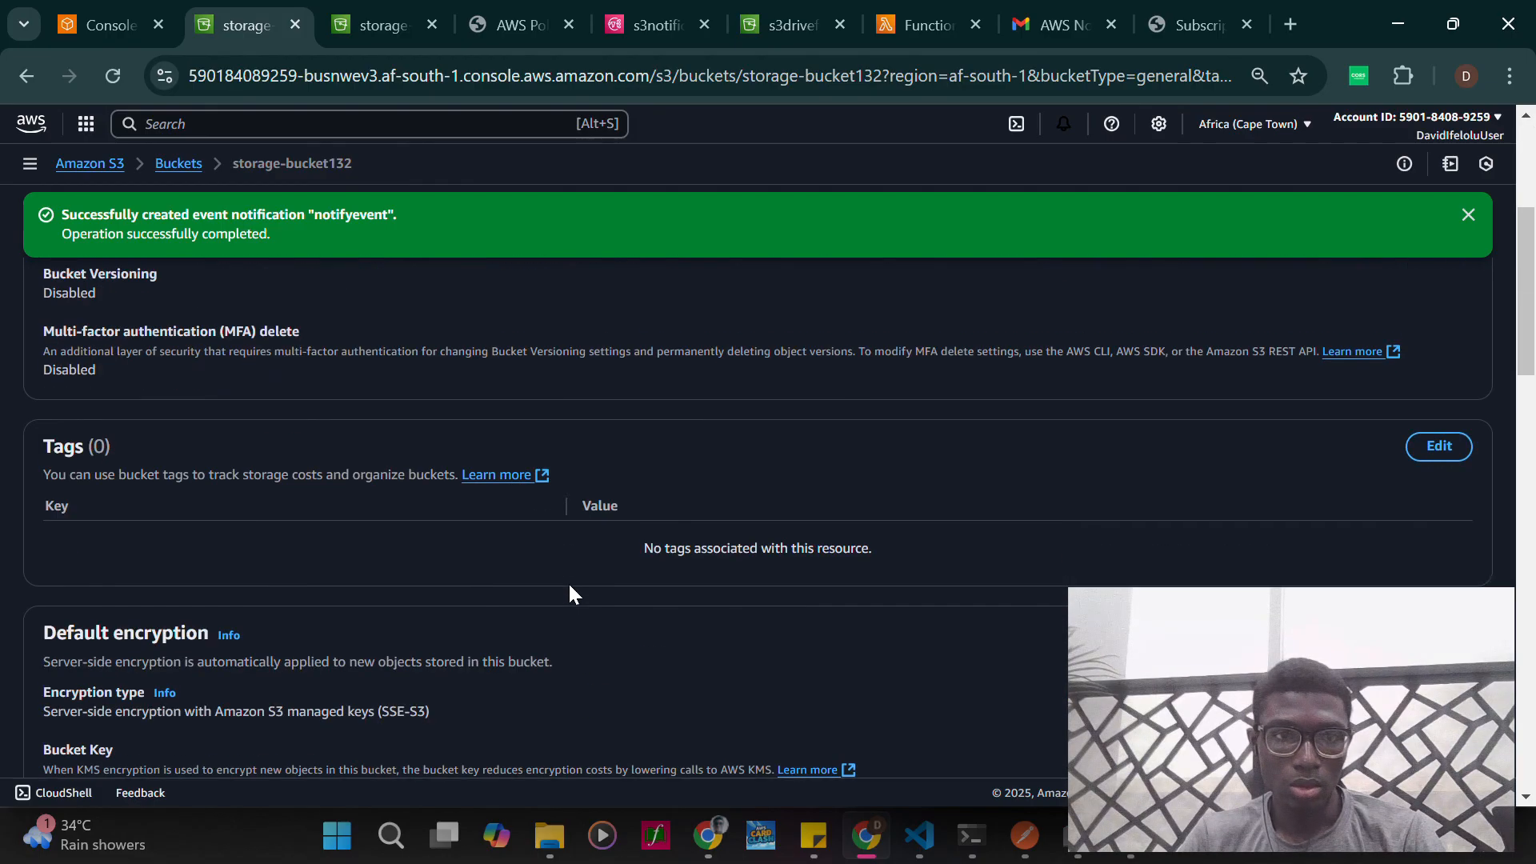
pyautogui.scroll(-3, 570, 593)
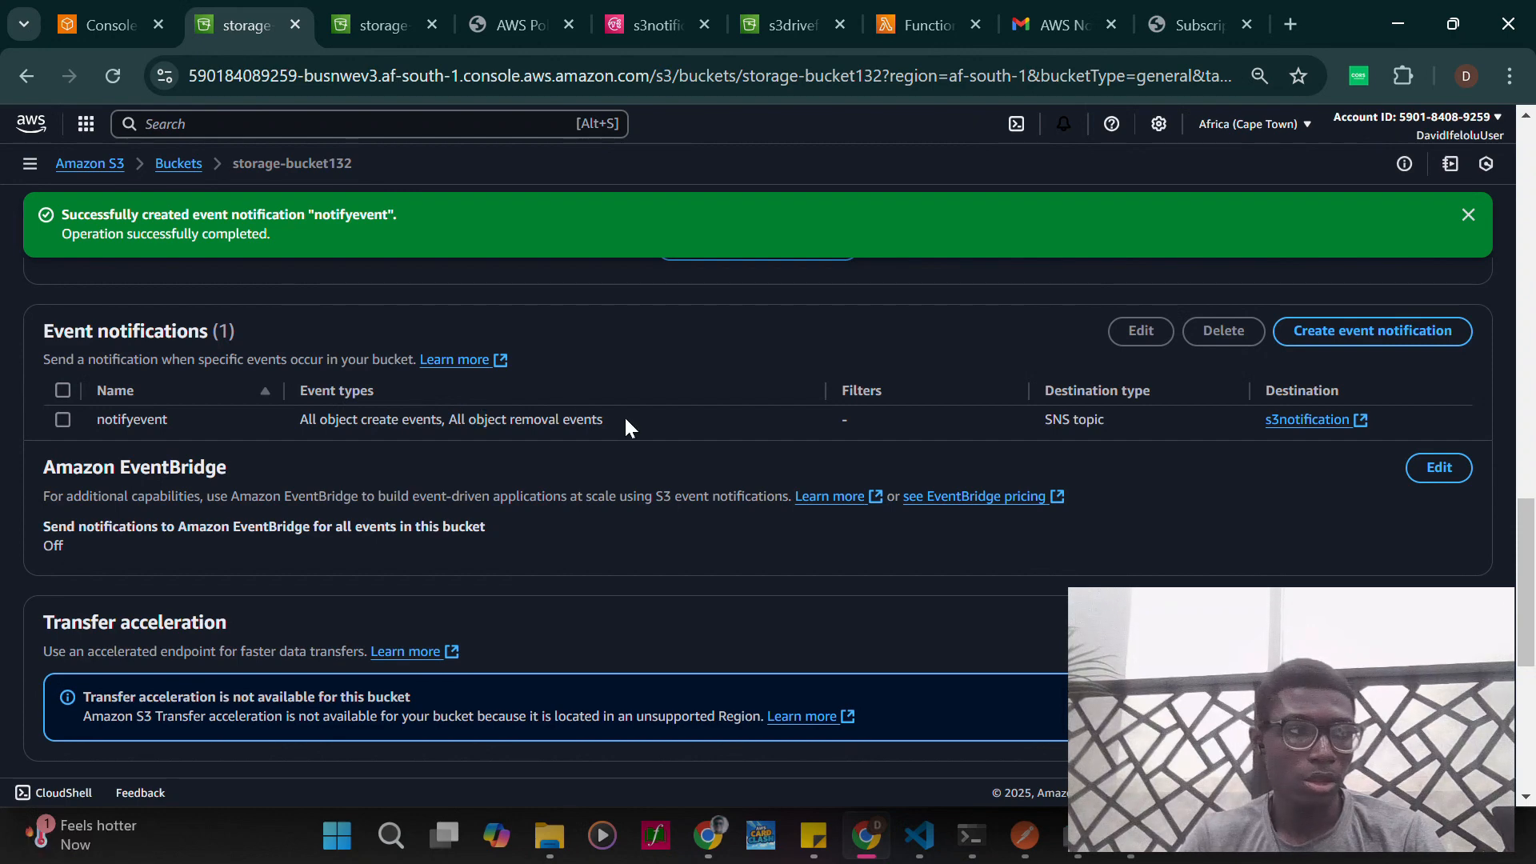
pyautogui.scroll(-5, 592, 524)
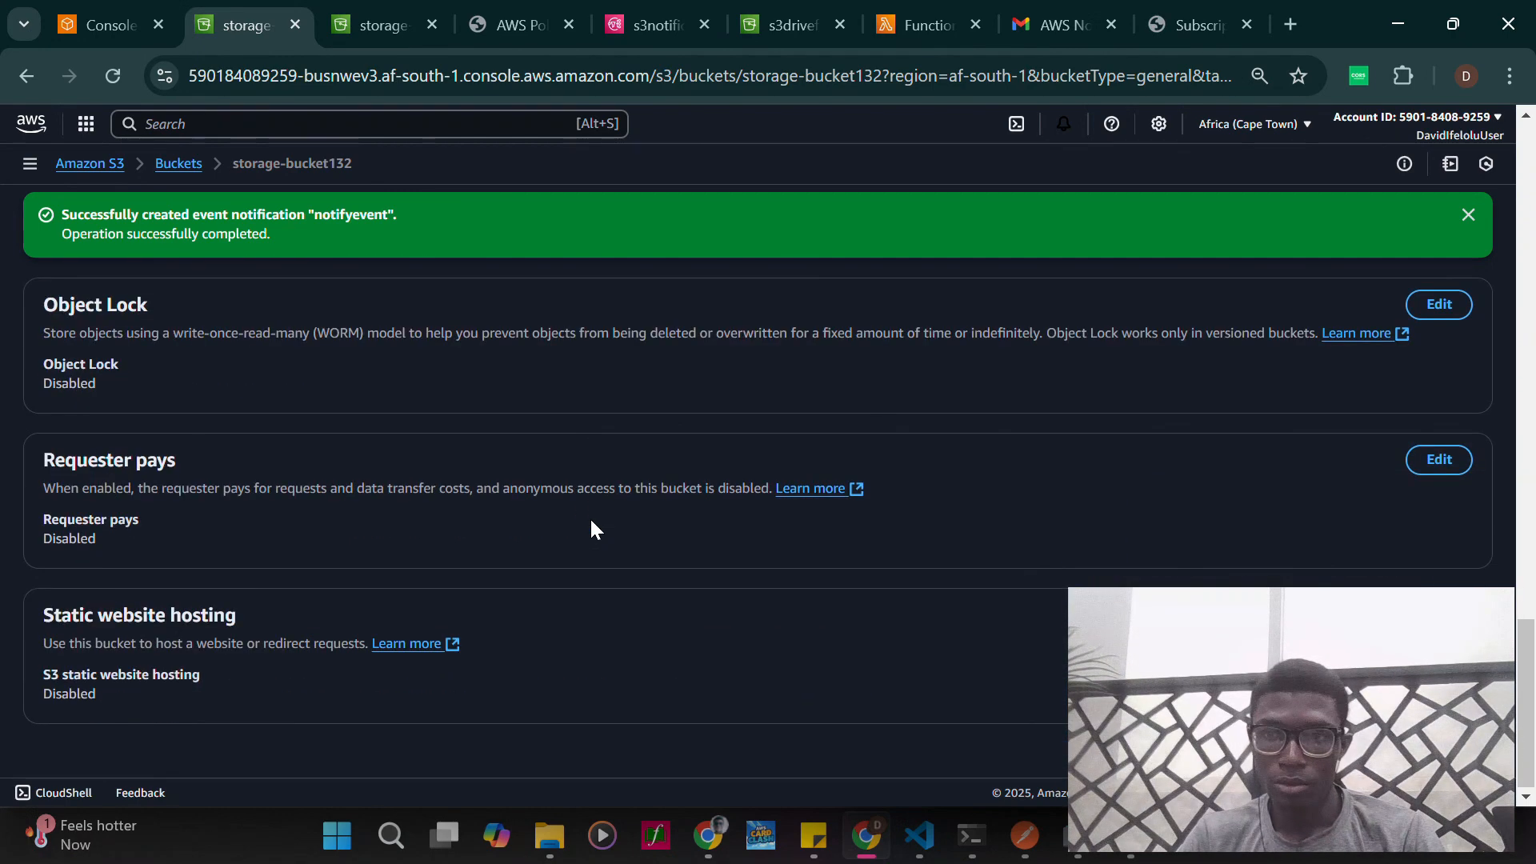
pyautogui.scroll(15, 592, 522)
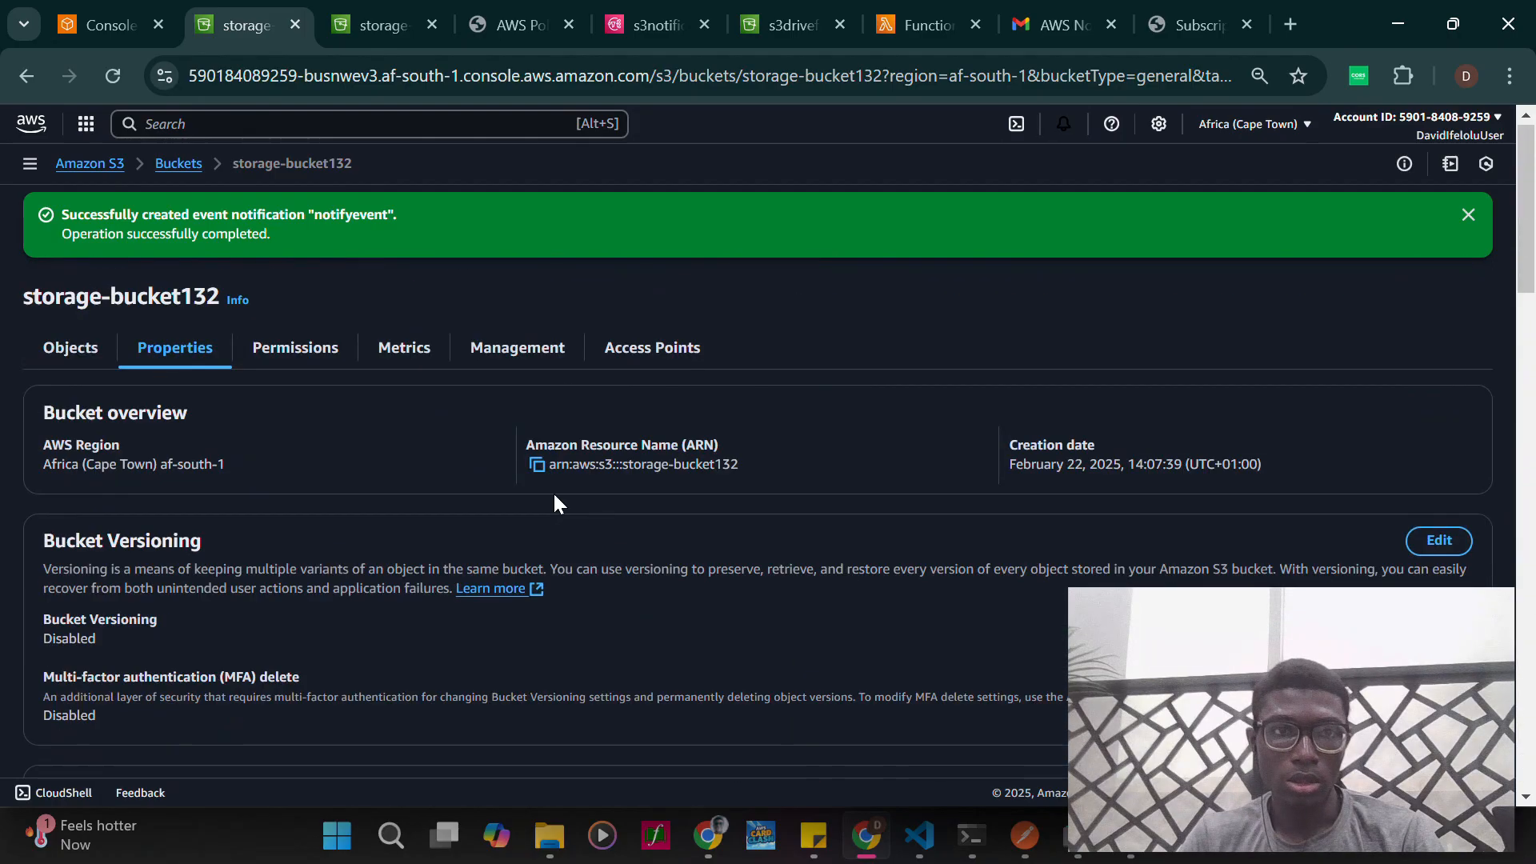
# - Start an upload to storage-bucket132 and add the file "Image - no preview - vertical.jpg" from Downloads
pyautogui.click(174, 163)
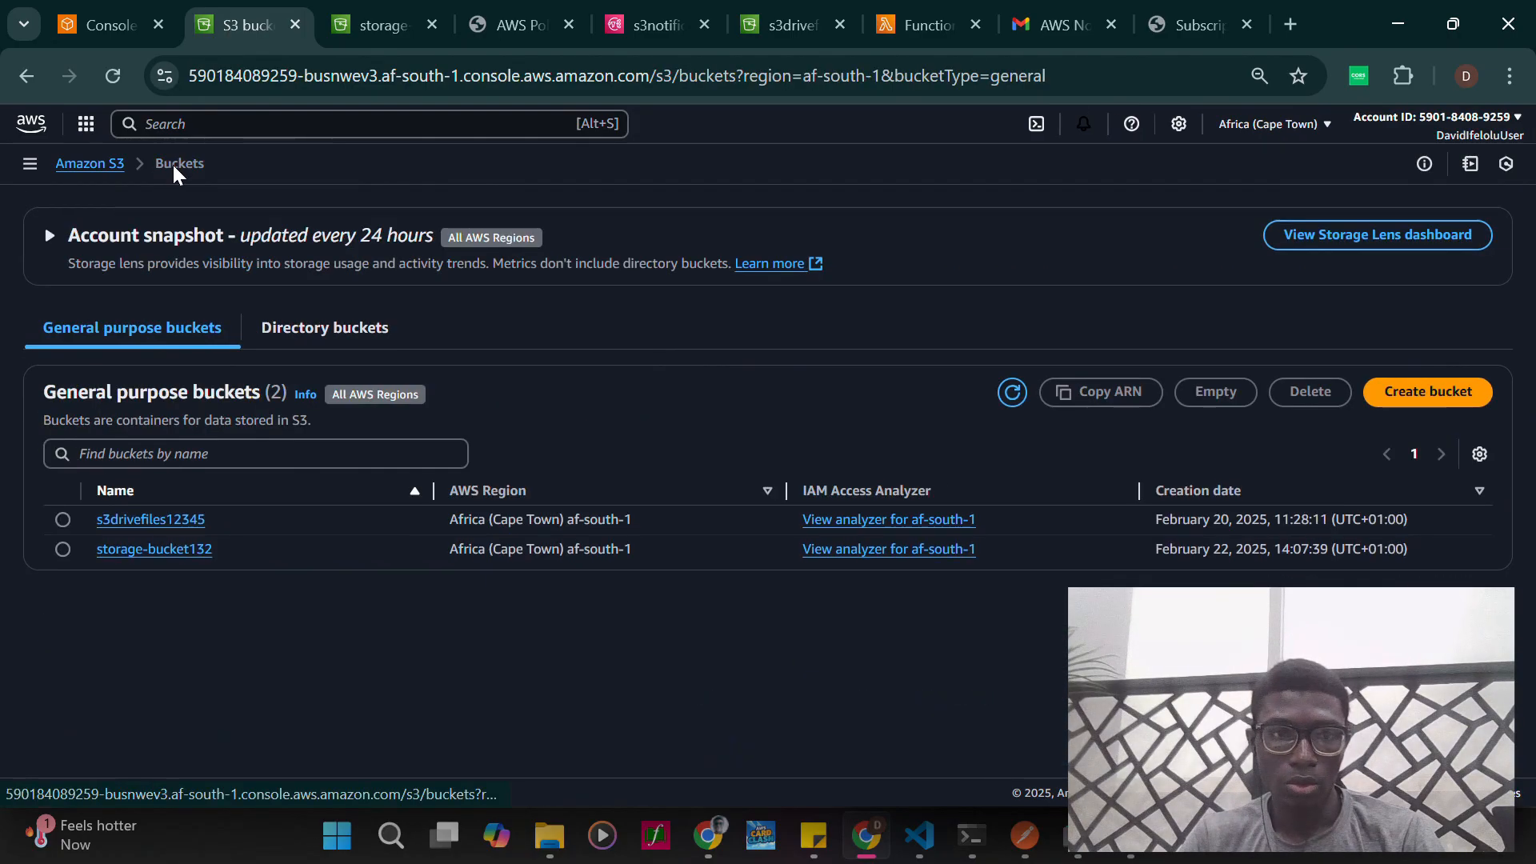
pyautogui.click(149, 550)
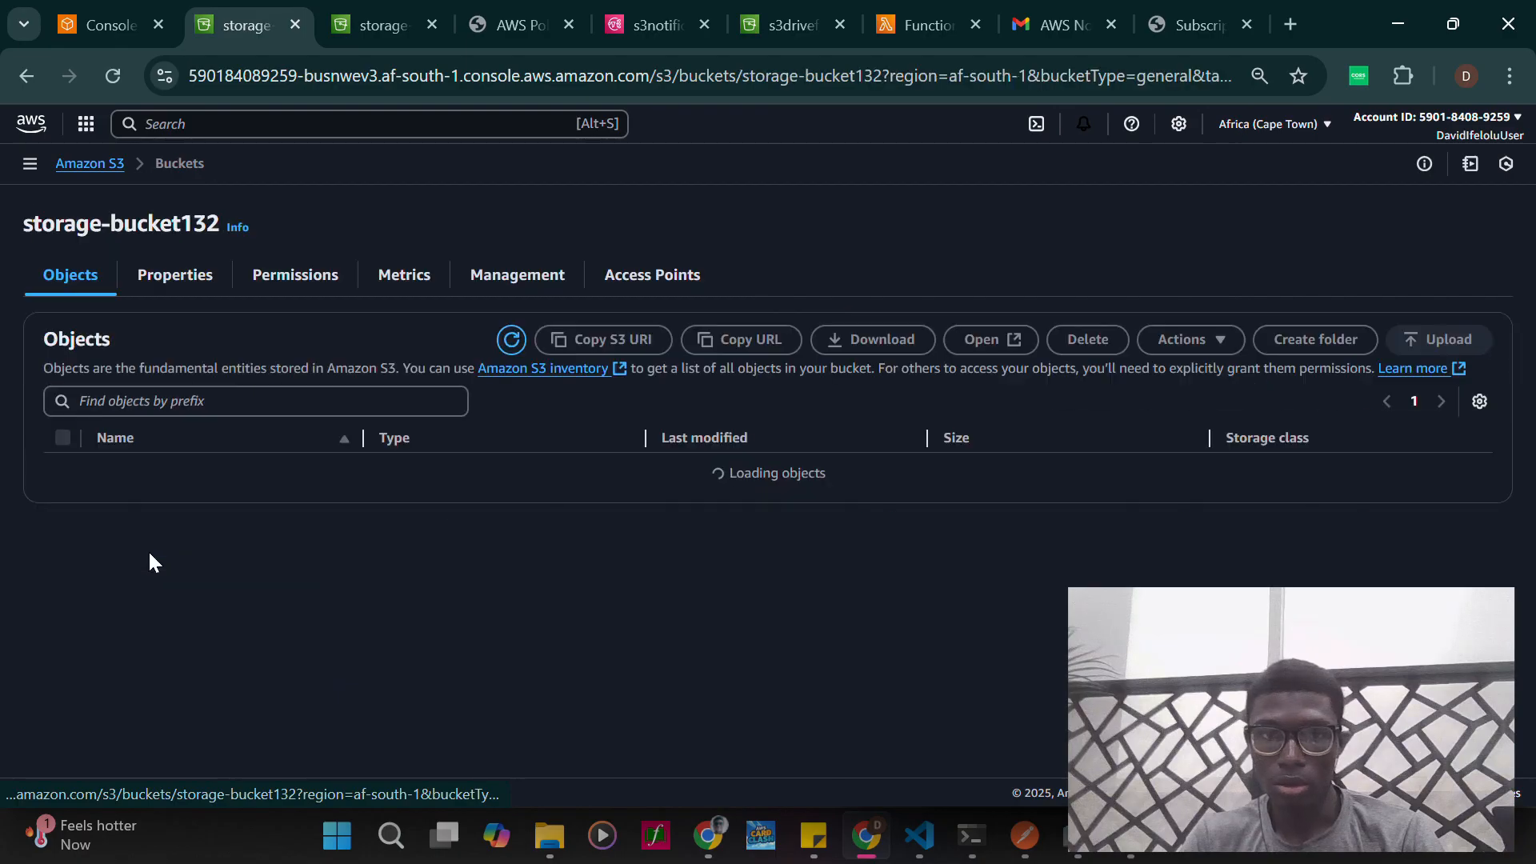
pyautogui.click(768, 531)
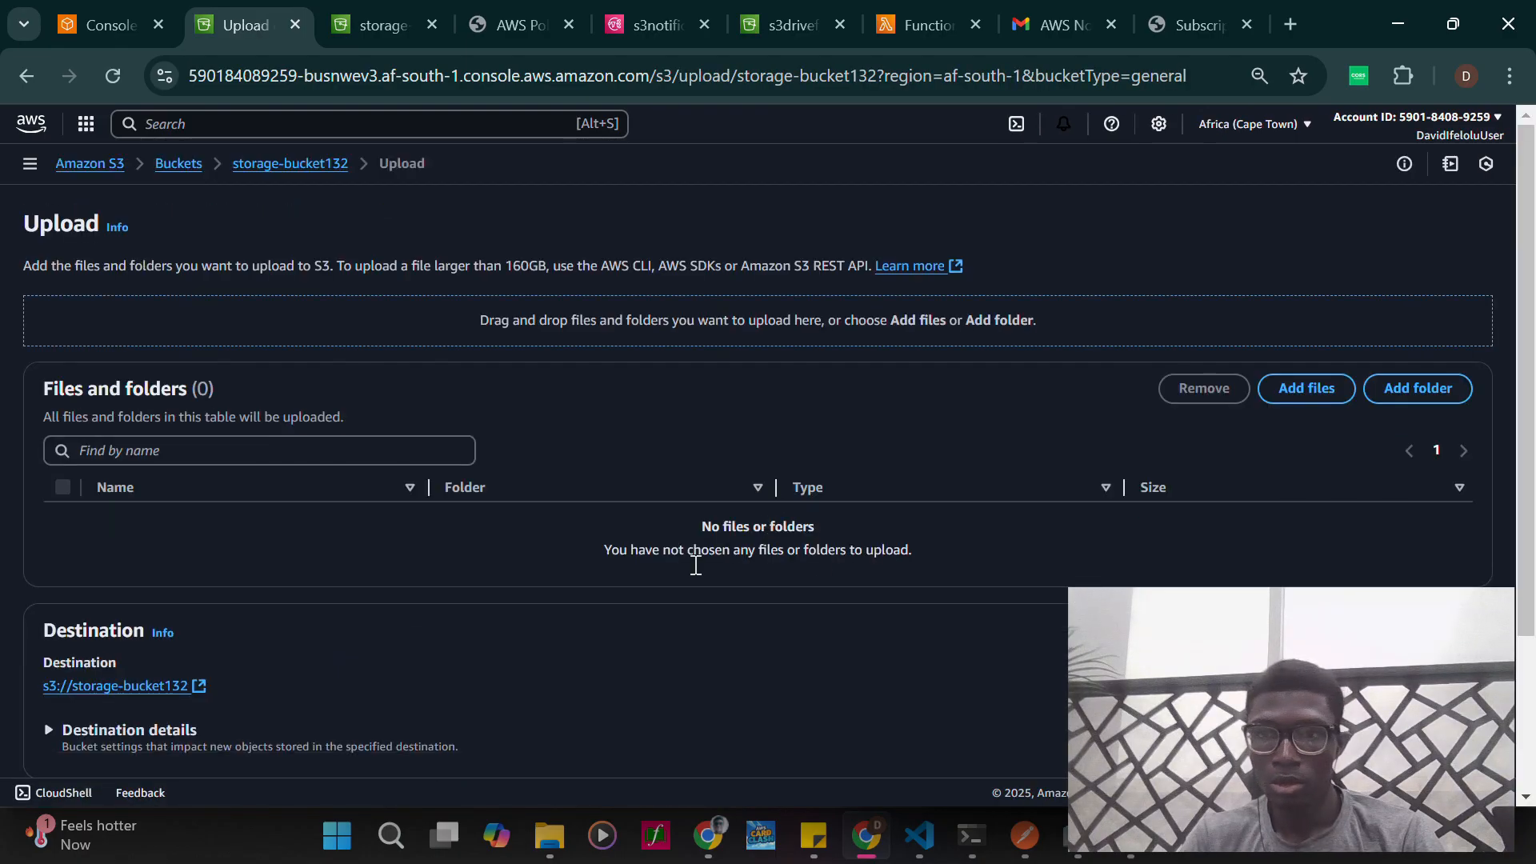
pyautogui.click(1301, 384)
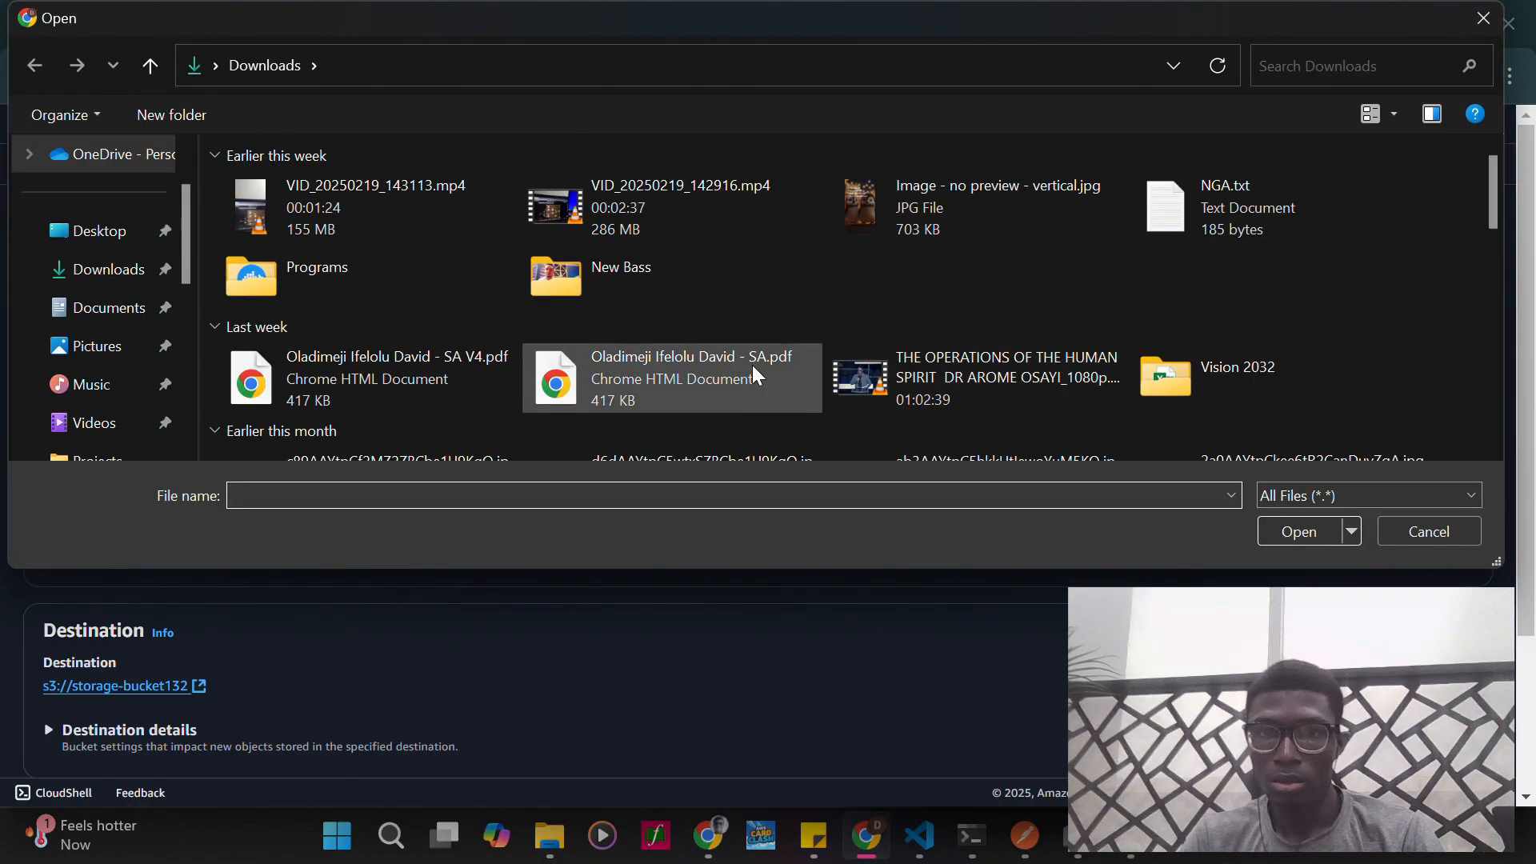
pyautogui.click(891, 202)
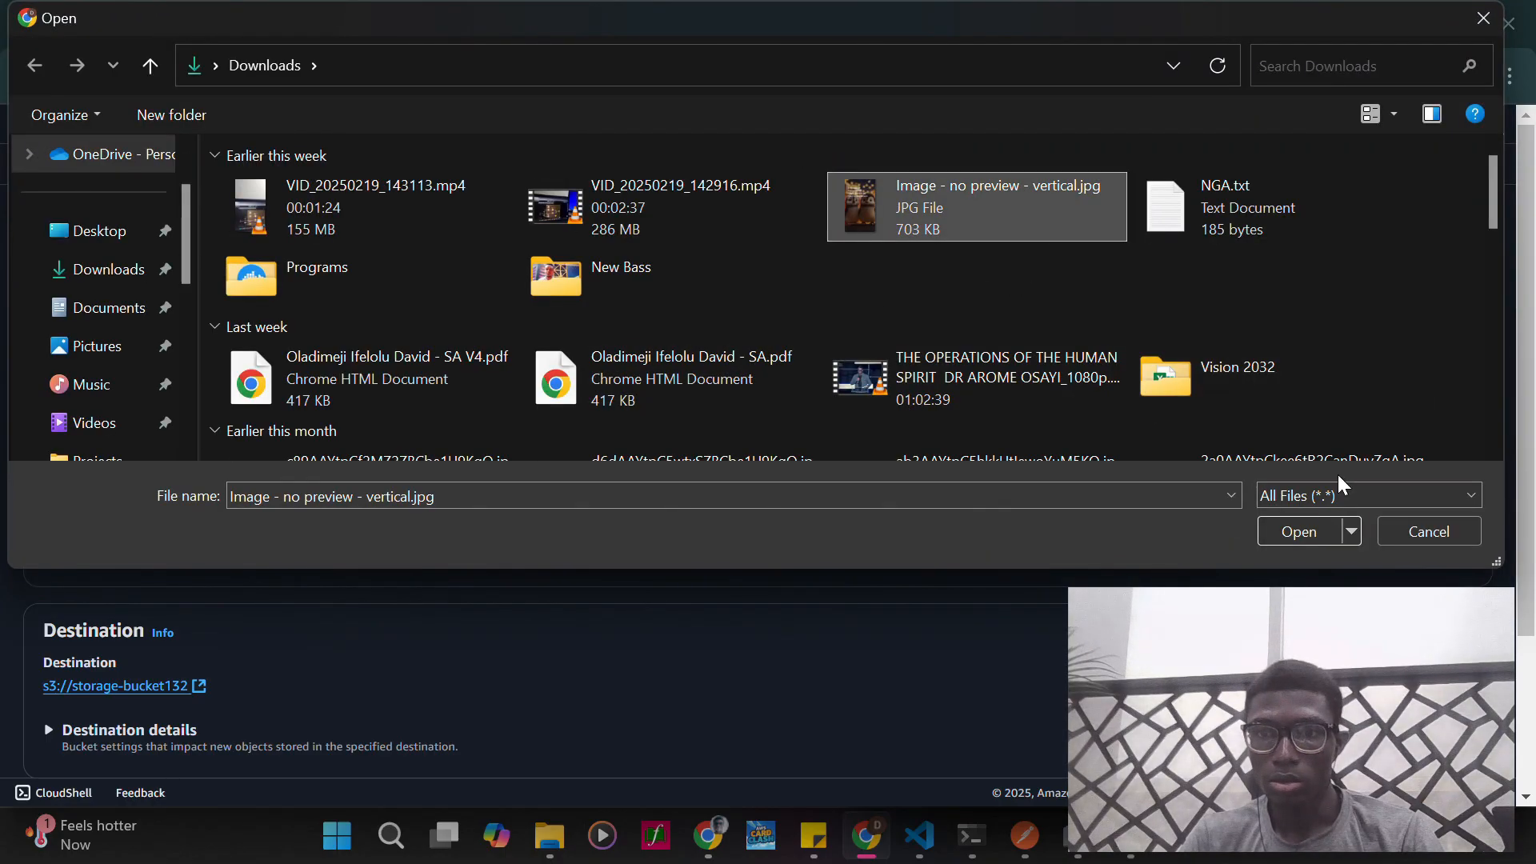
pyautogui.click(1296, 531)
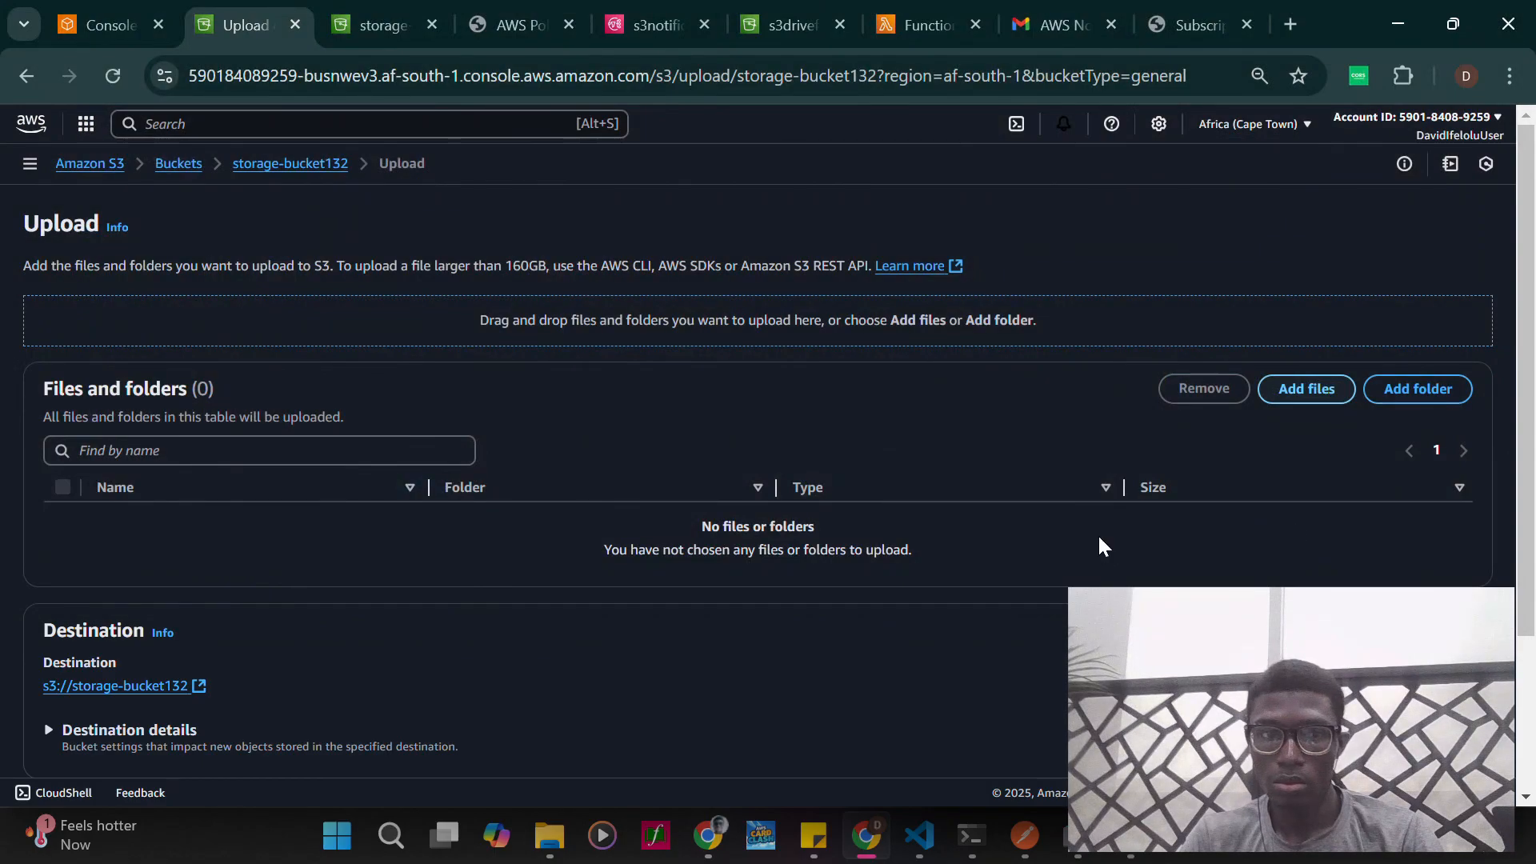
# - Upload the added image to the bucket, close the upload status page and refresh the object list
pyautogui.scroll(-2, 1097, 534)
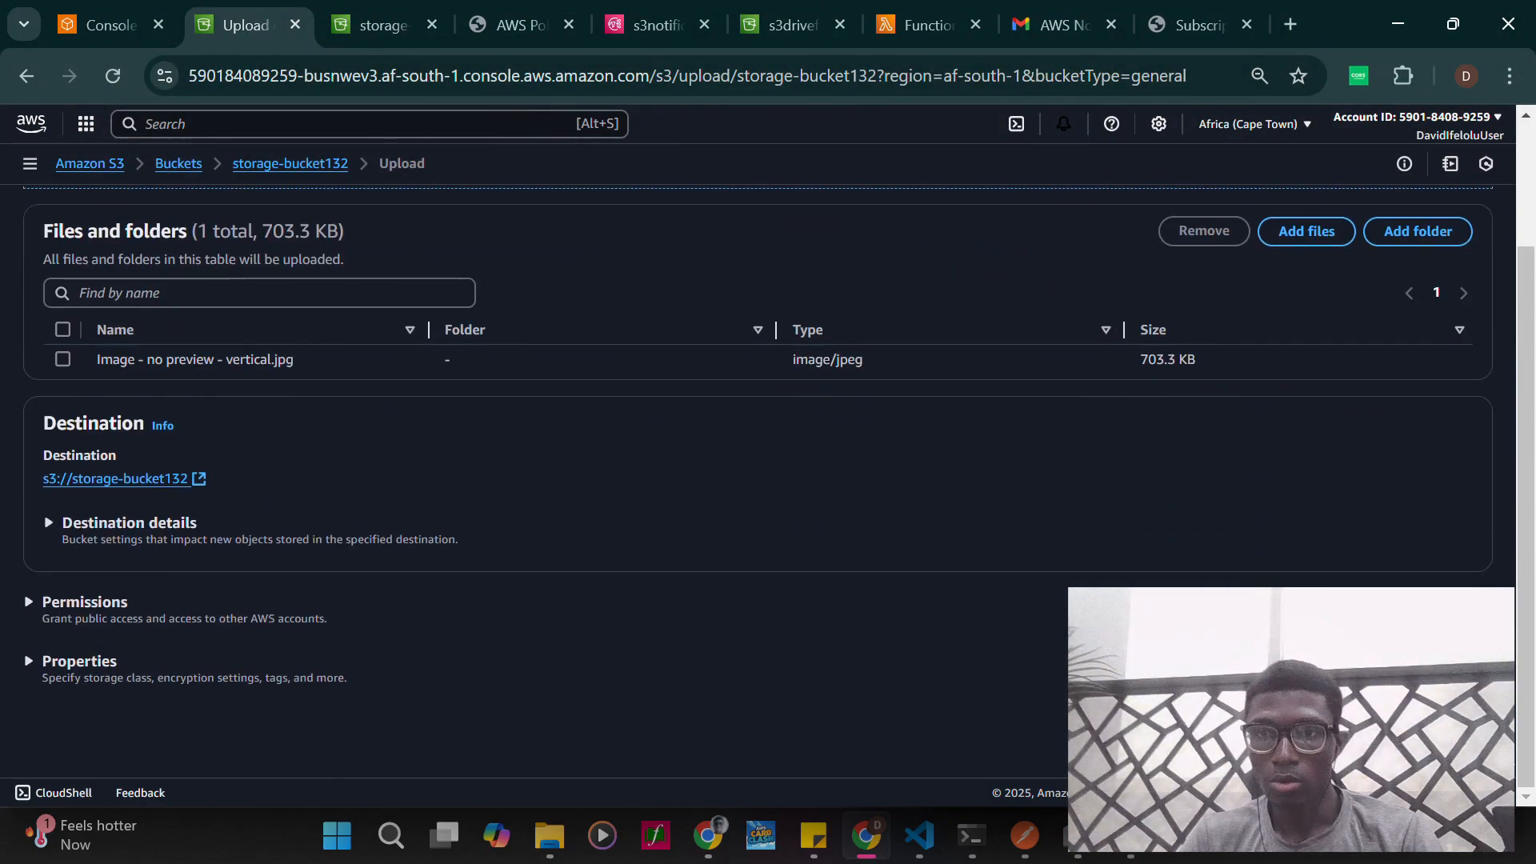
pyautogui.click(1453, 724)
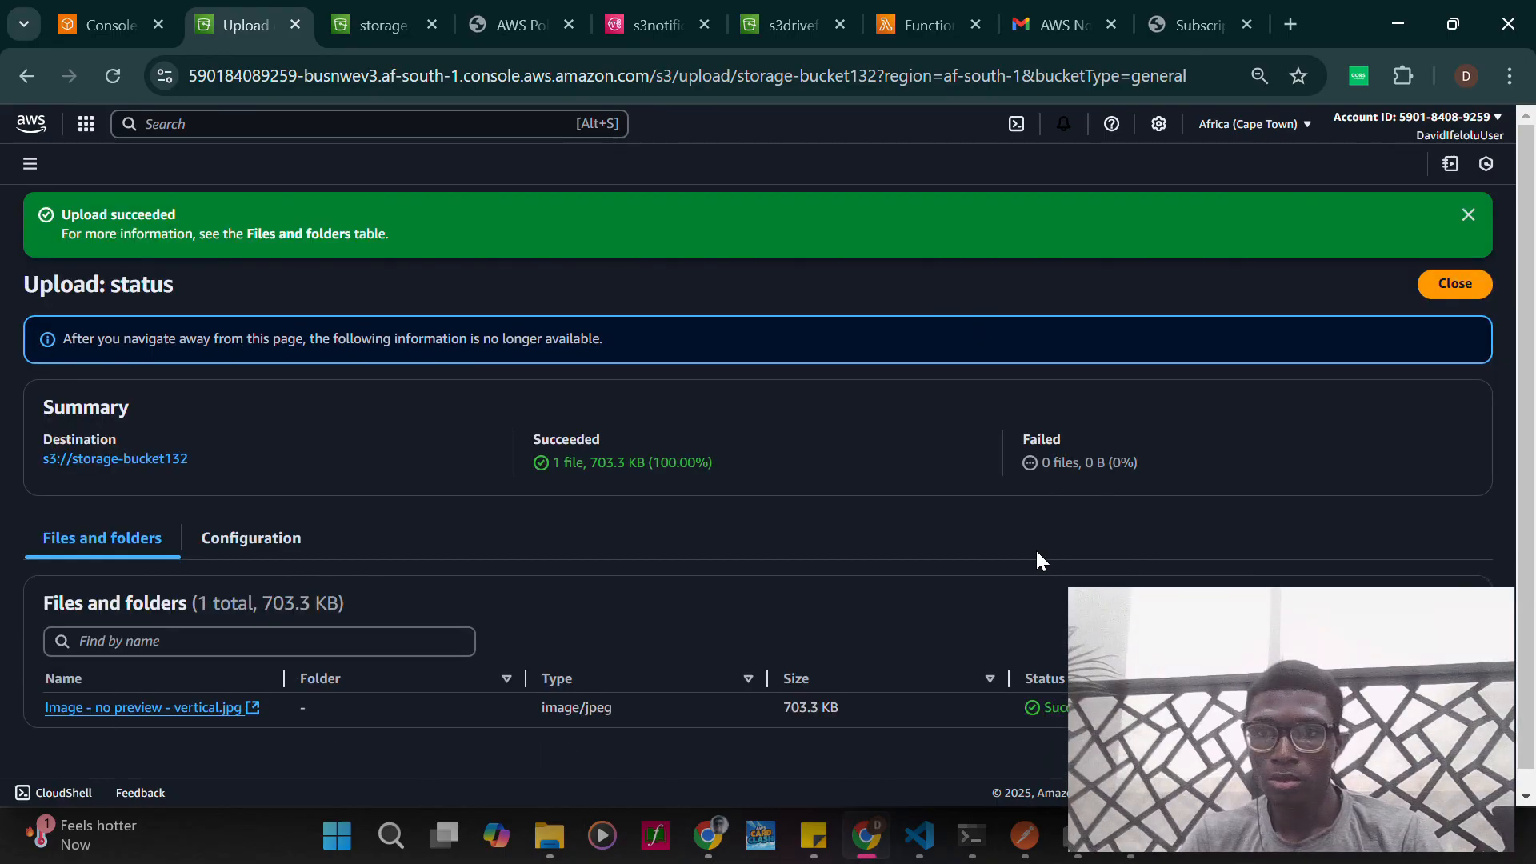
pyautogui.click(1448, 286)
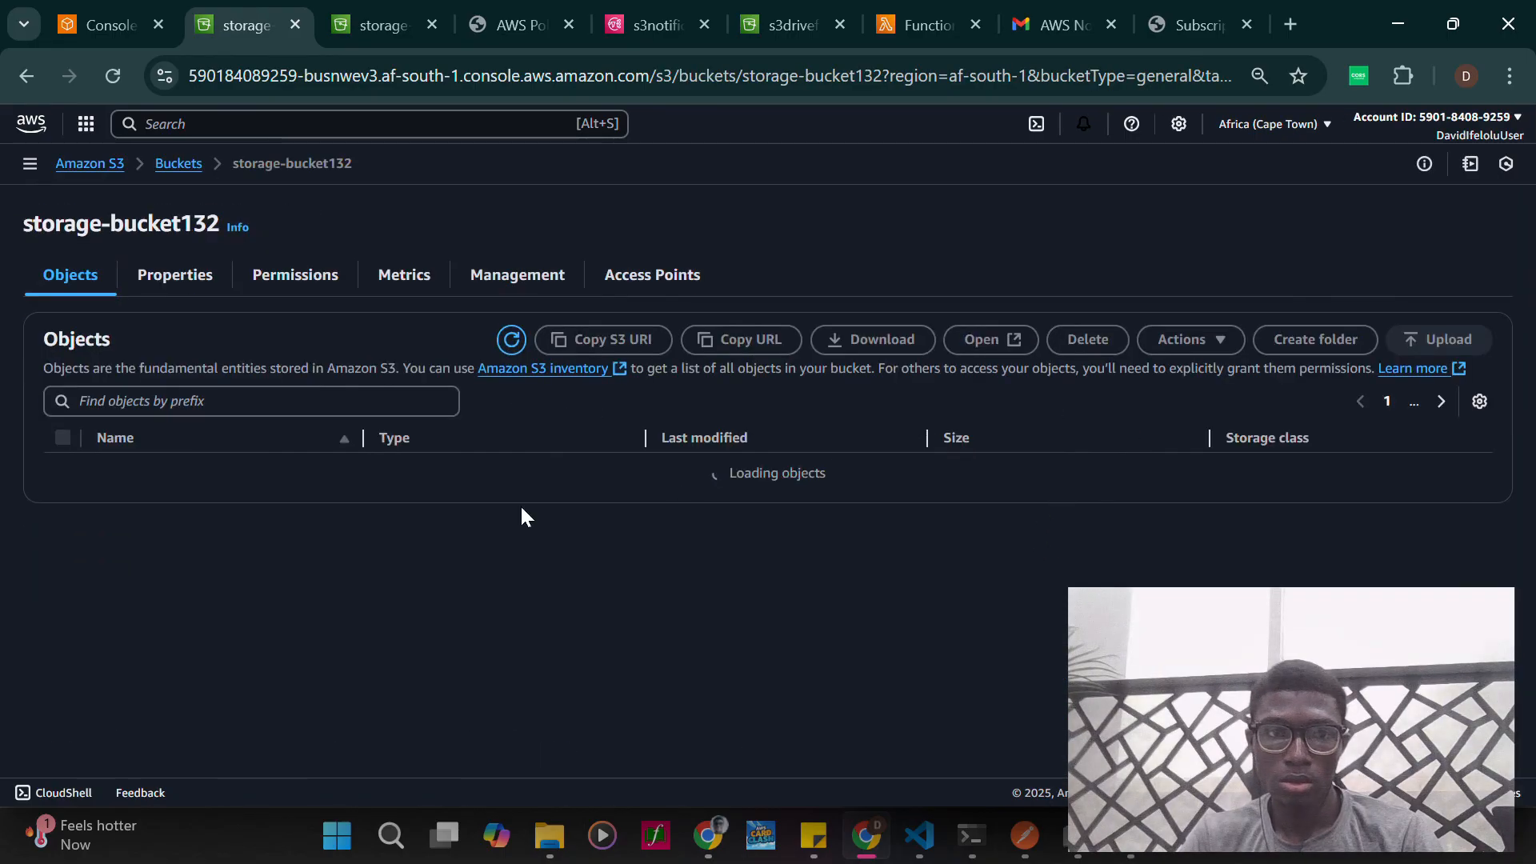
pyautogui.click(510, 326)
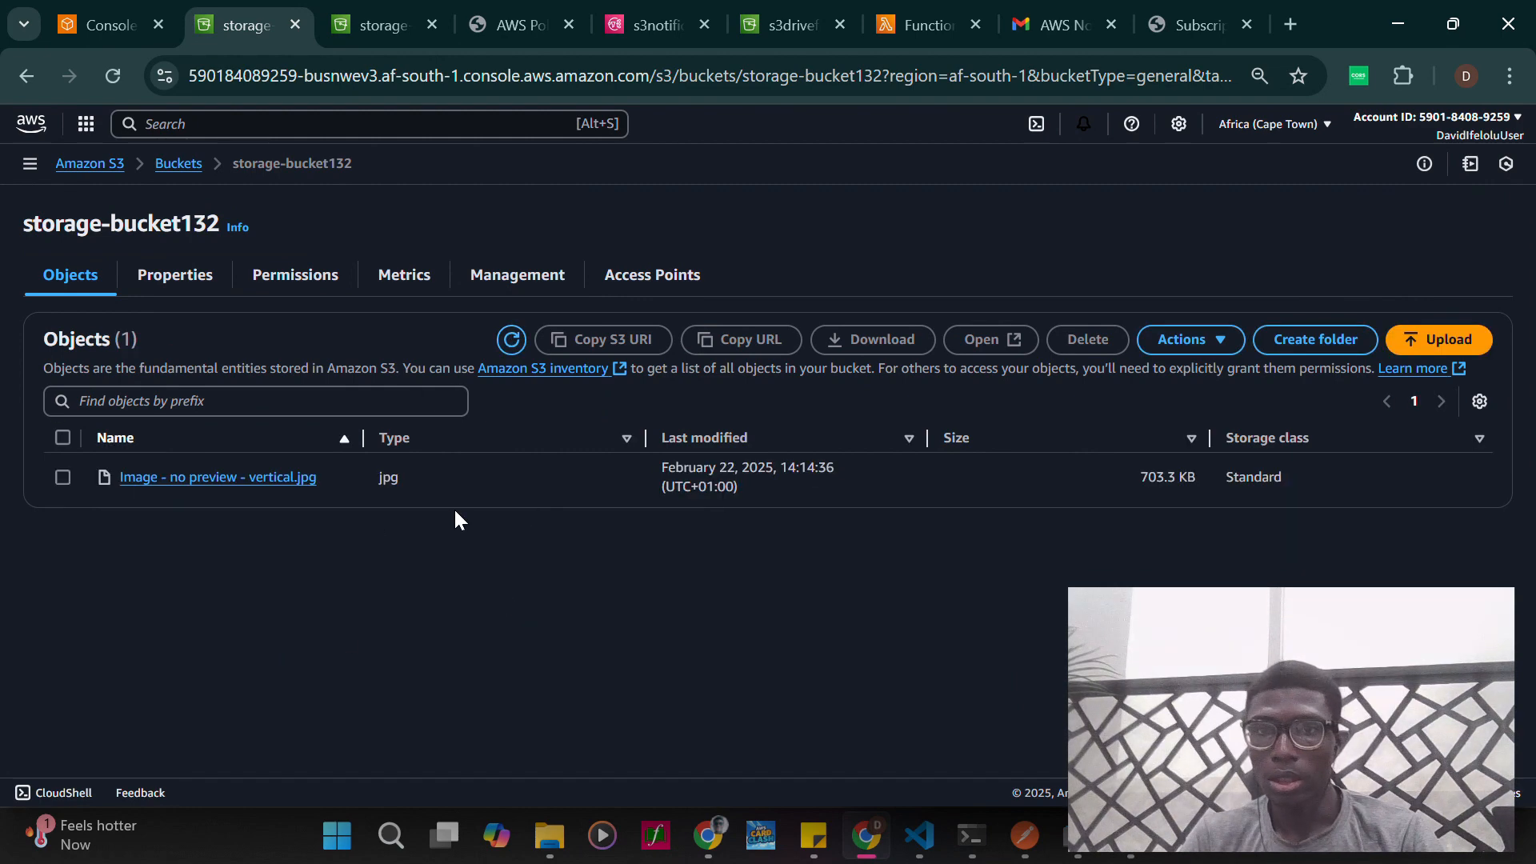
# - Switch to Gmail, return to the inbox and read the Amazon S3 Notification emails
pyautogui.click(1052, 20)
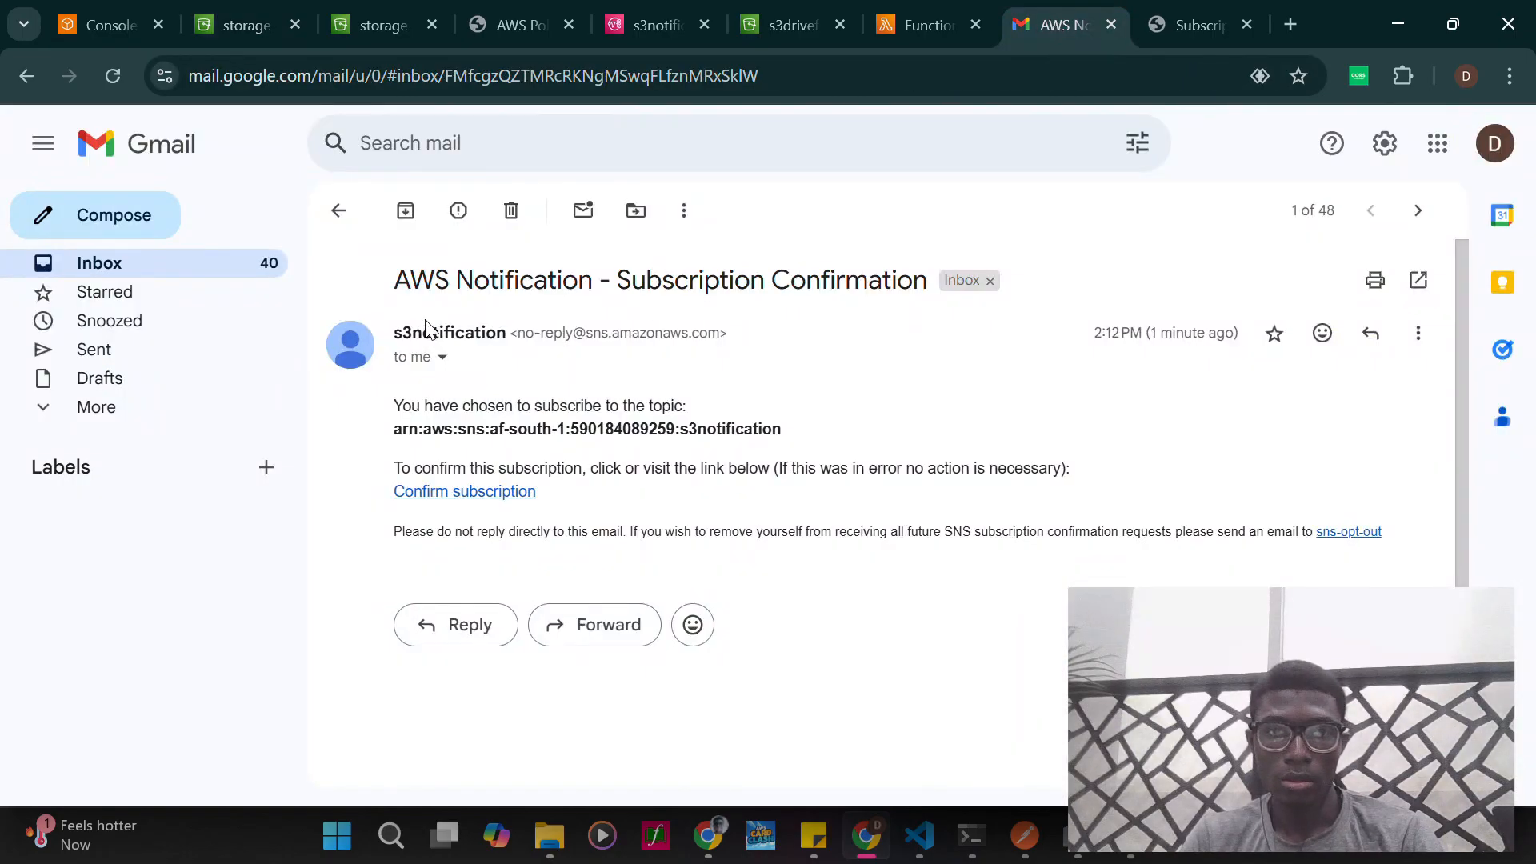
pyautogui.click(338, 210)
pyautogui.click(686, 316)
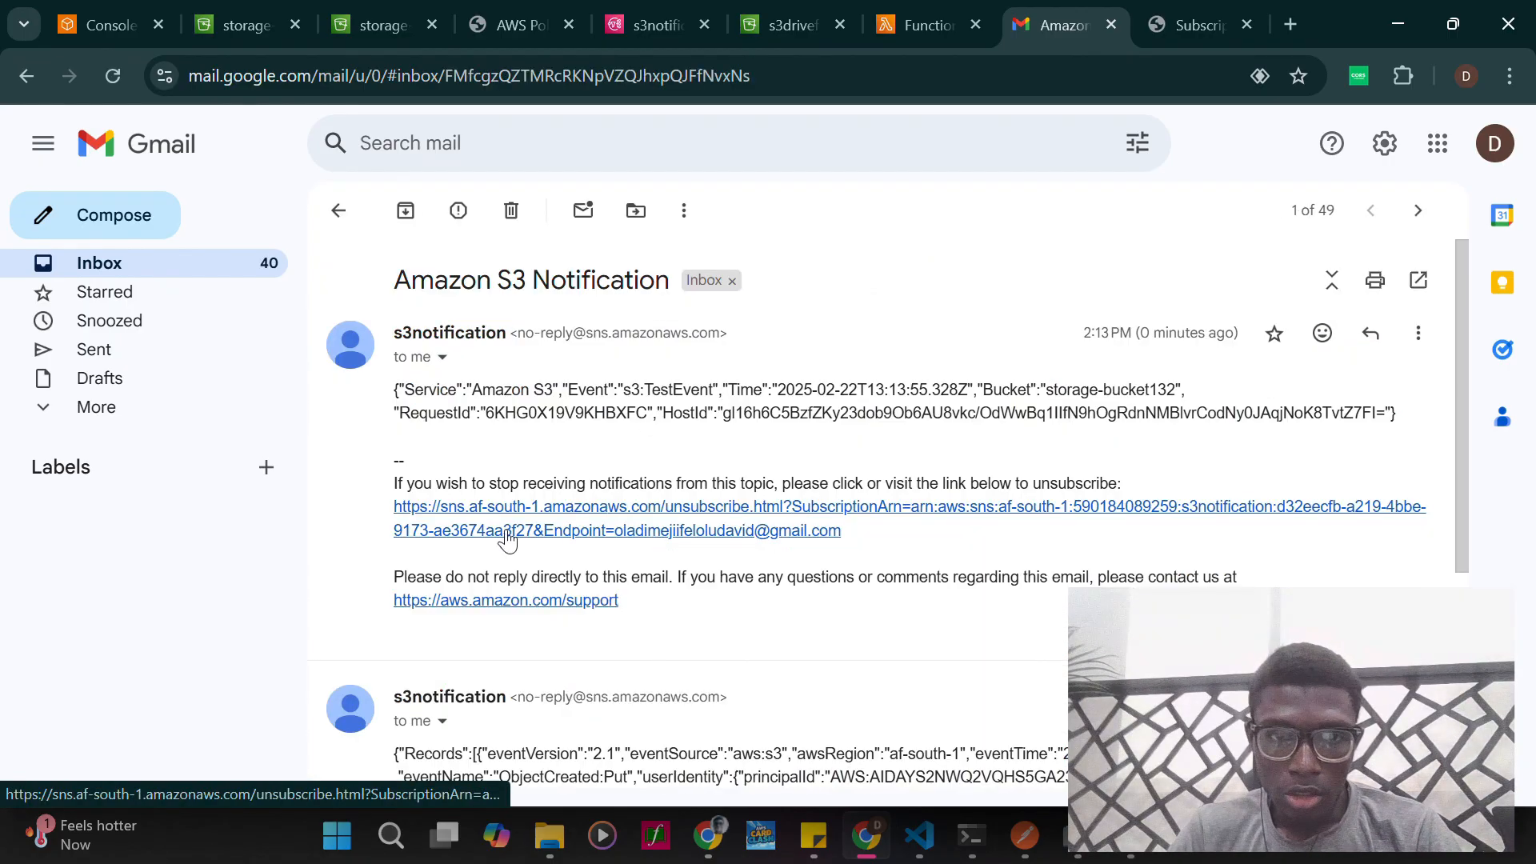
pyautogui.scroll(-4, 506, 538)
pyautogui.scroll(4, 505, 538)
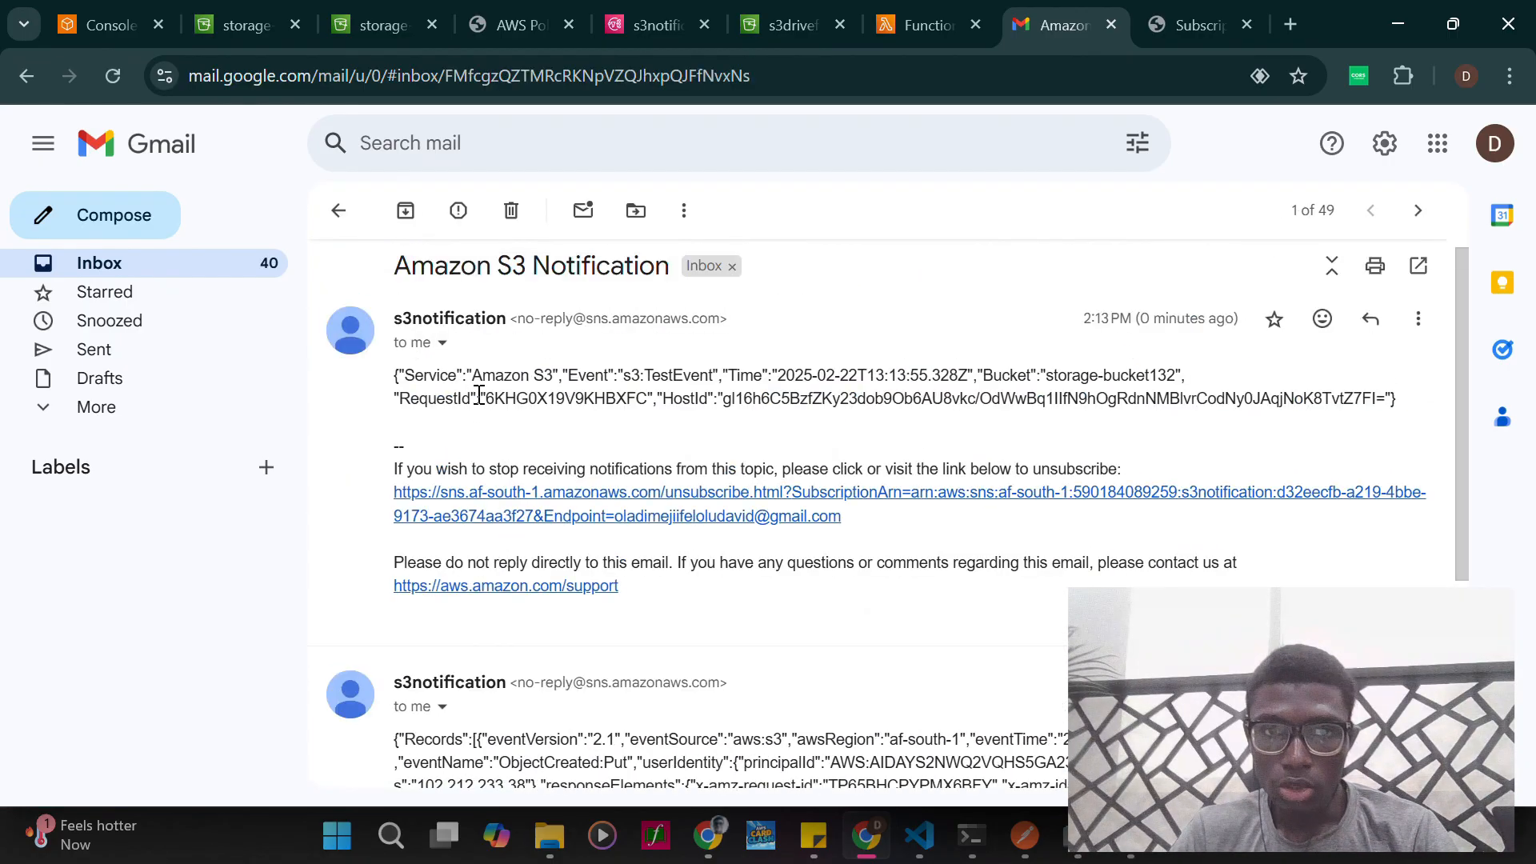
# - Read the test event message in the Amazon S3 Notification thread, checking its event type and bucket fields
pyautogui.moveTo(614, 375); pyautogui.dragTo(758, 375)
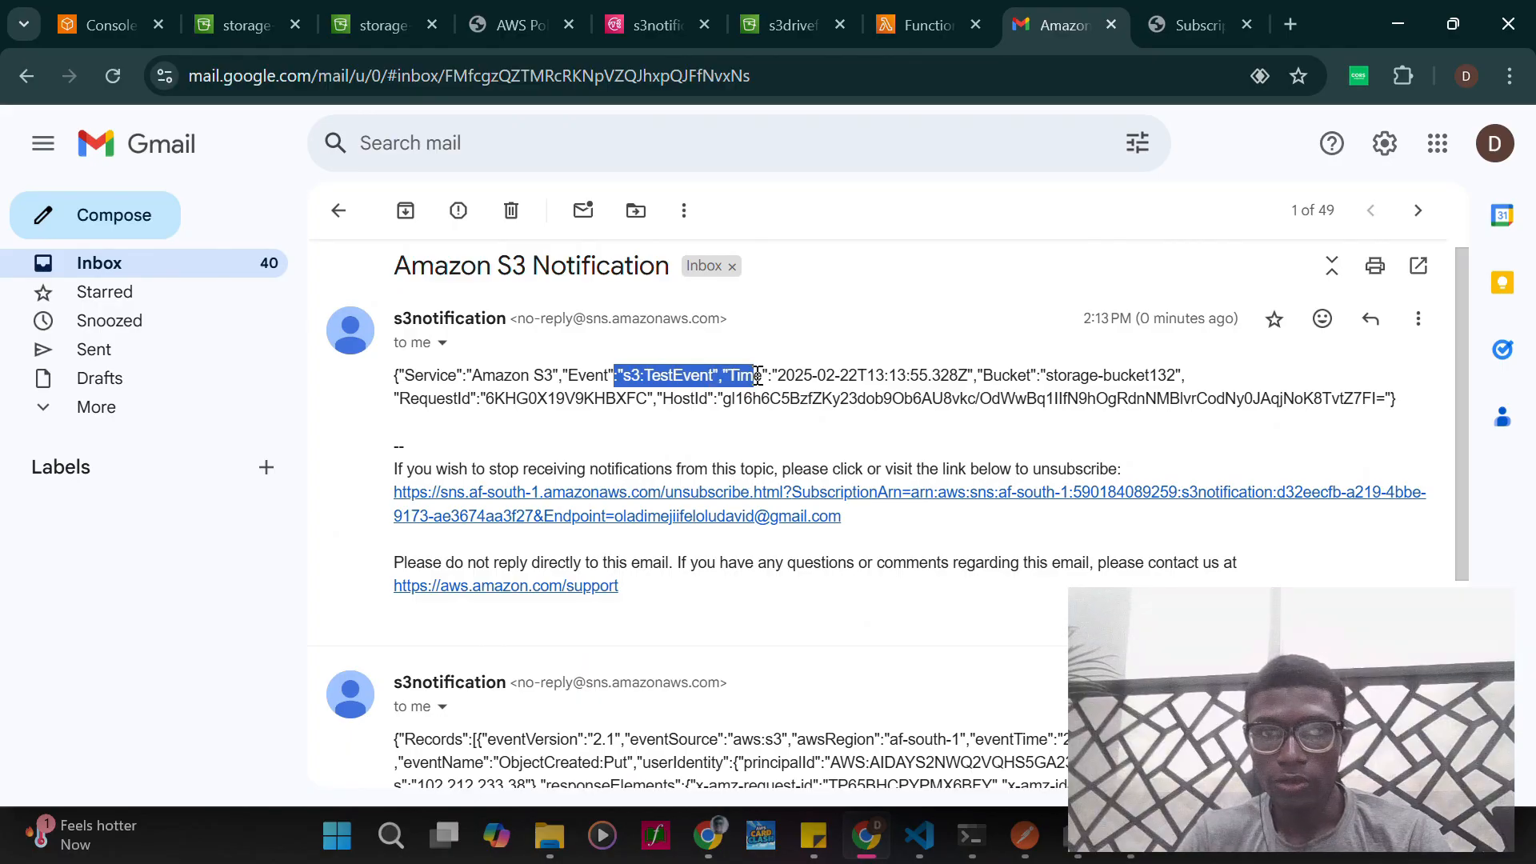
pyautogui.click(805, 338)
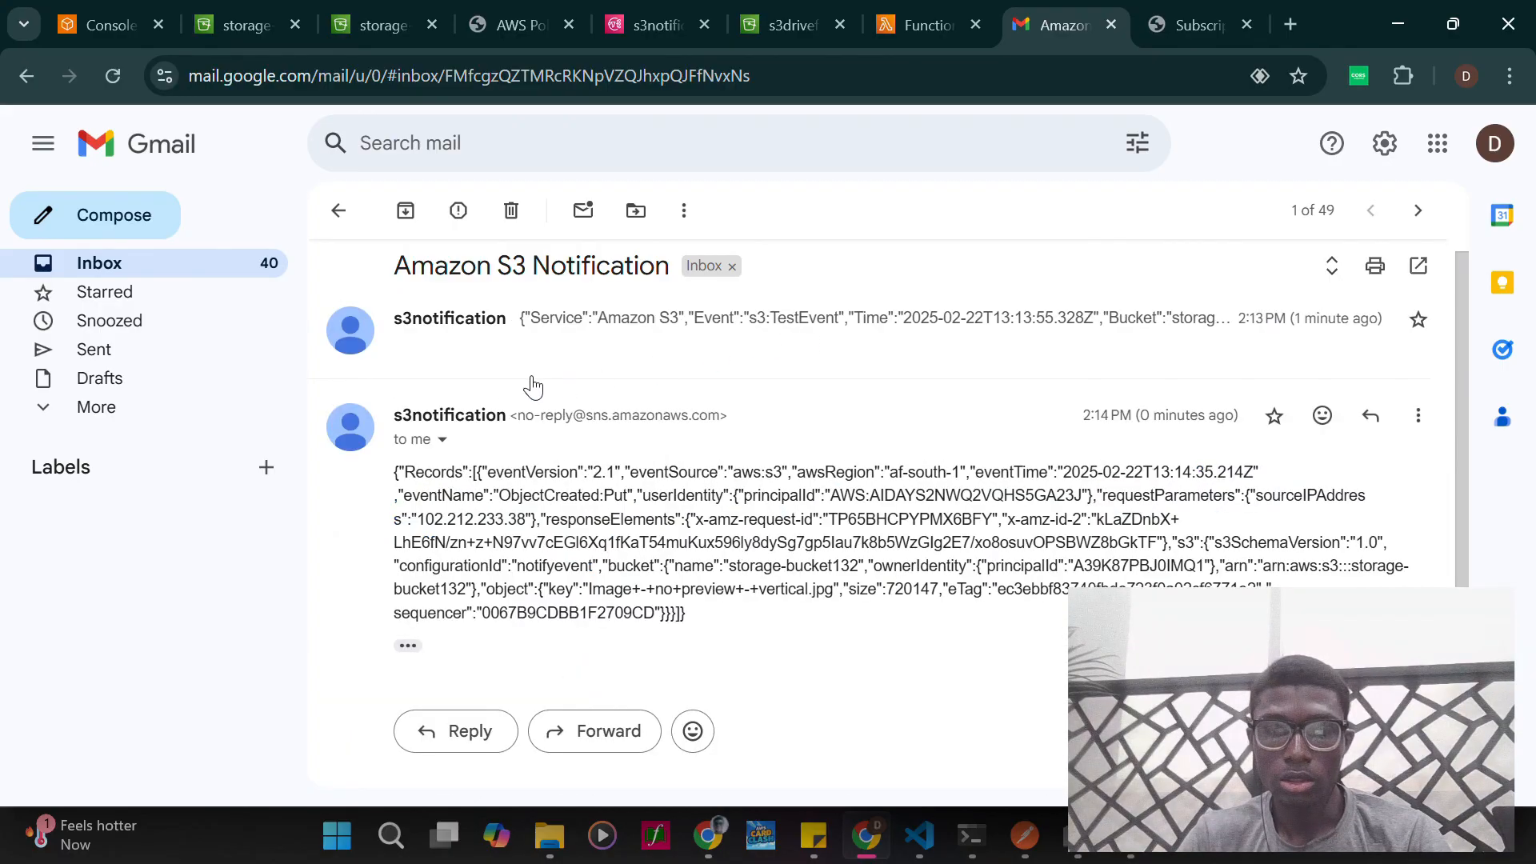
pyautogui.click(668, 328)
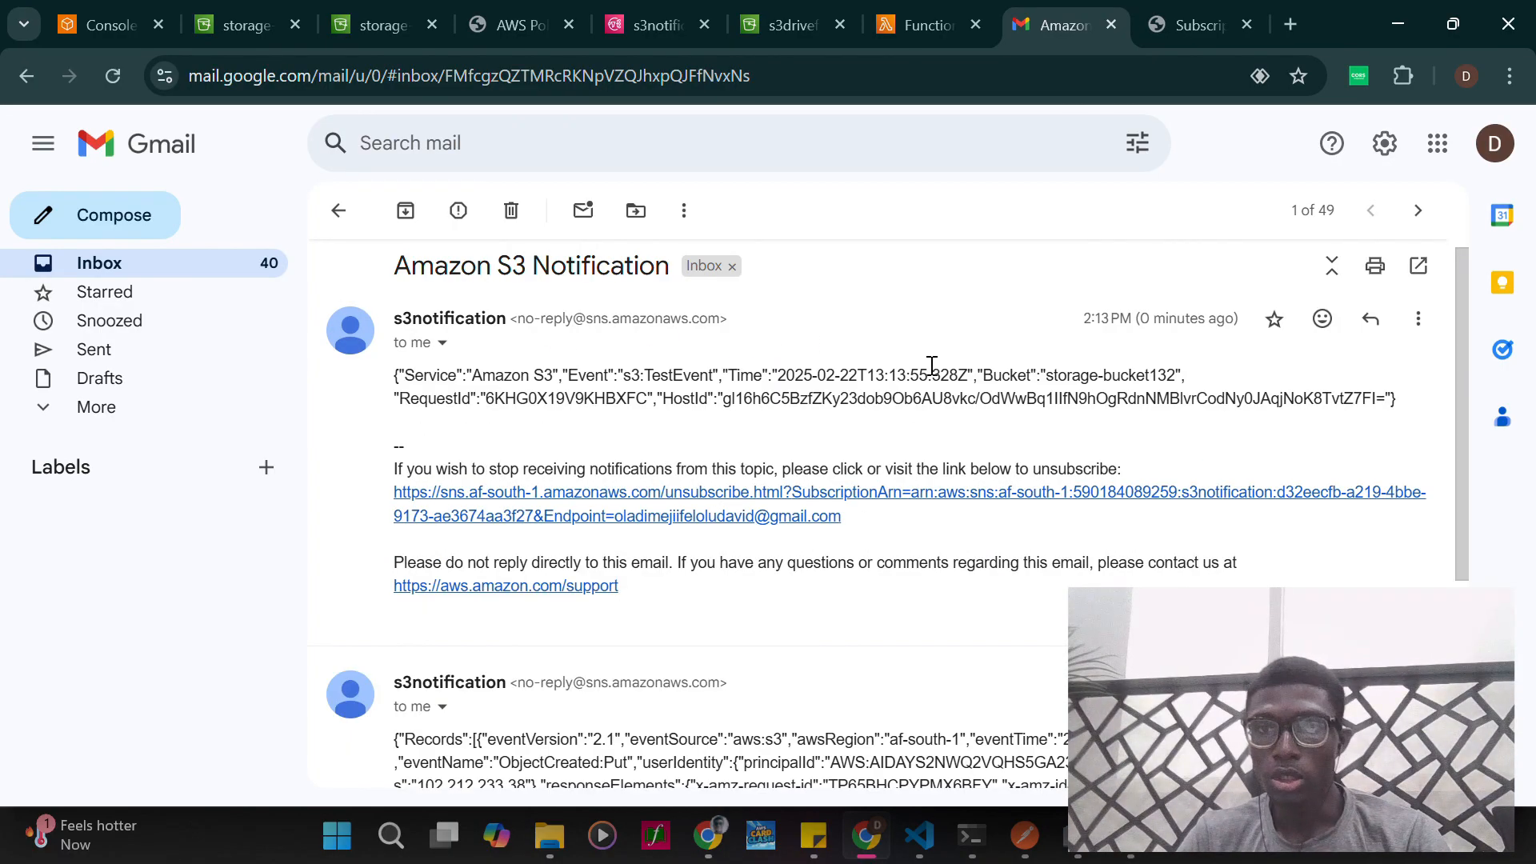
pyautogui.scroll(-4, 800, 512)
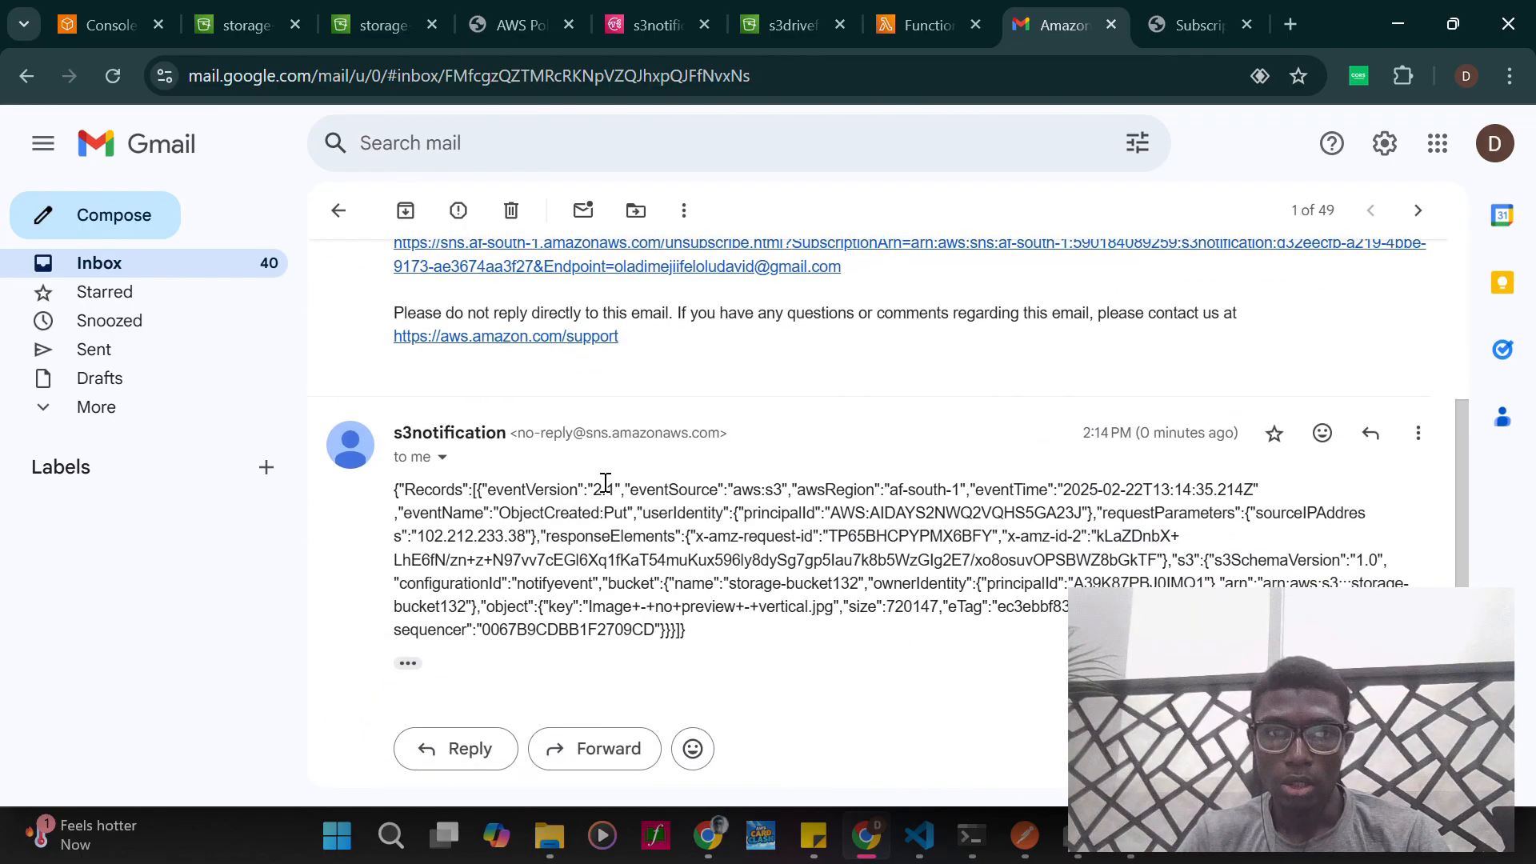
pyautogui.scroll(1, 604, 478)
pyautogui.scroll(2, 604, 478)
pyautogui.scroll(-3, 600, 474)
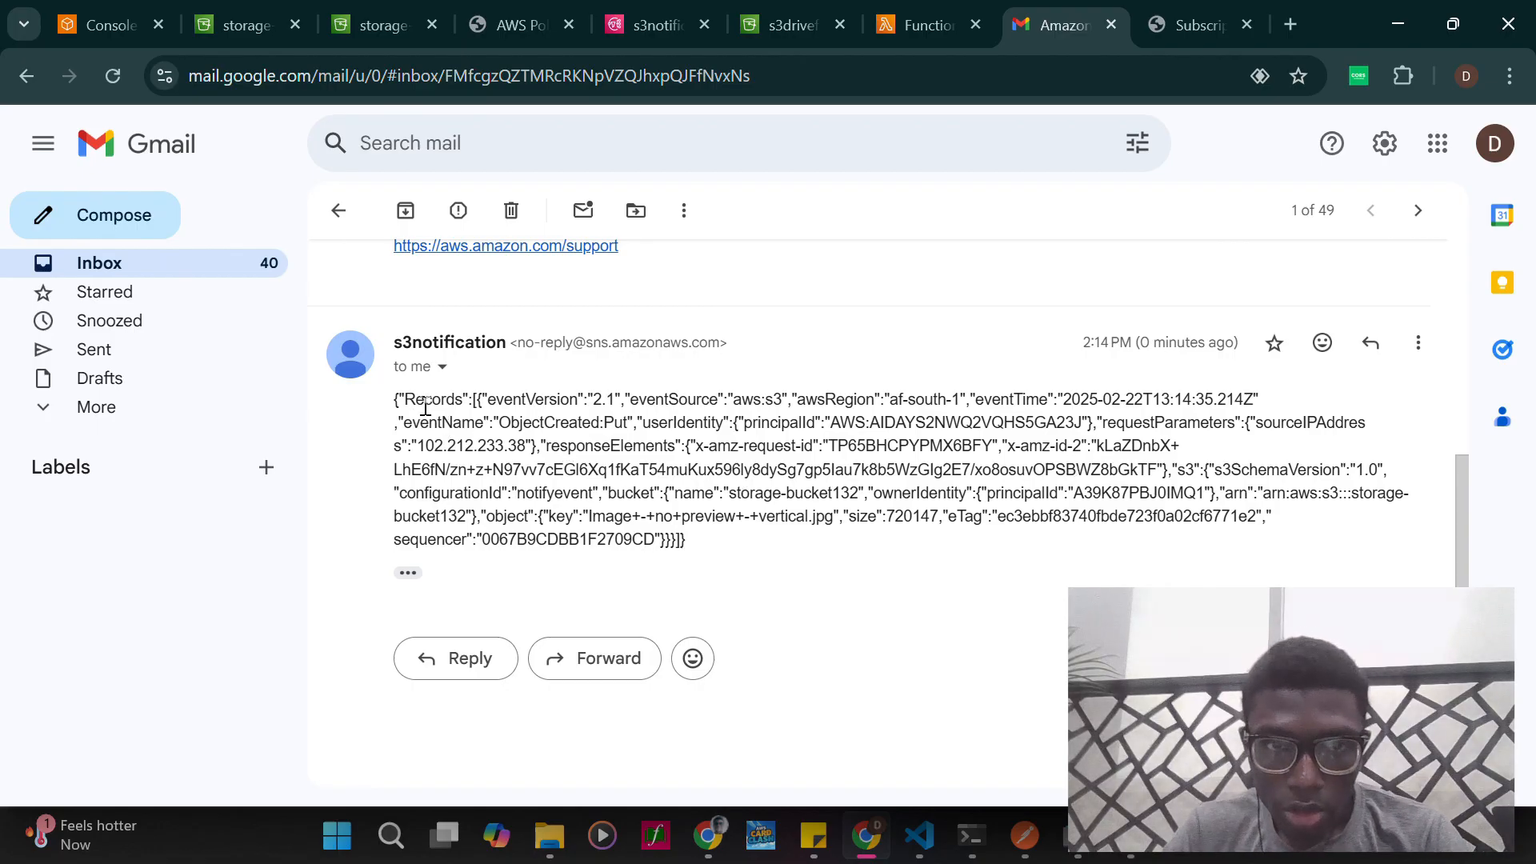
# - Examine the upload notification message, checking its event name, response elements, bucket, owner identity and object key fields
pyautogui.moveTo(404, 399); pyautogui.dragTo(509, 419)
pyautogui.click(593, 399)
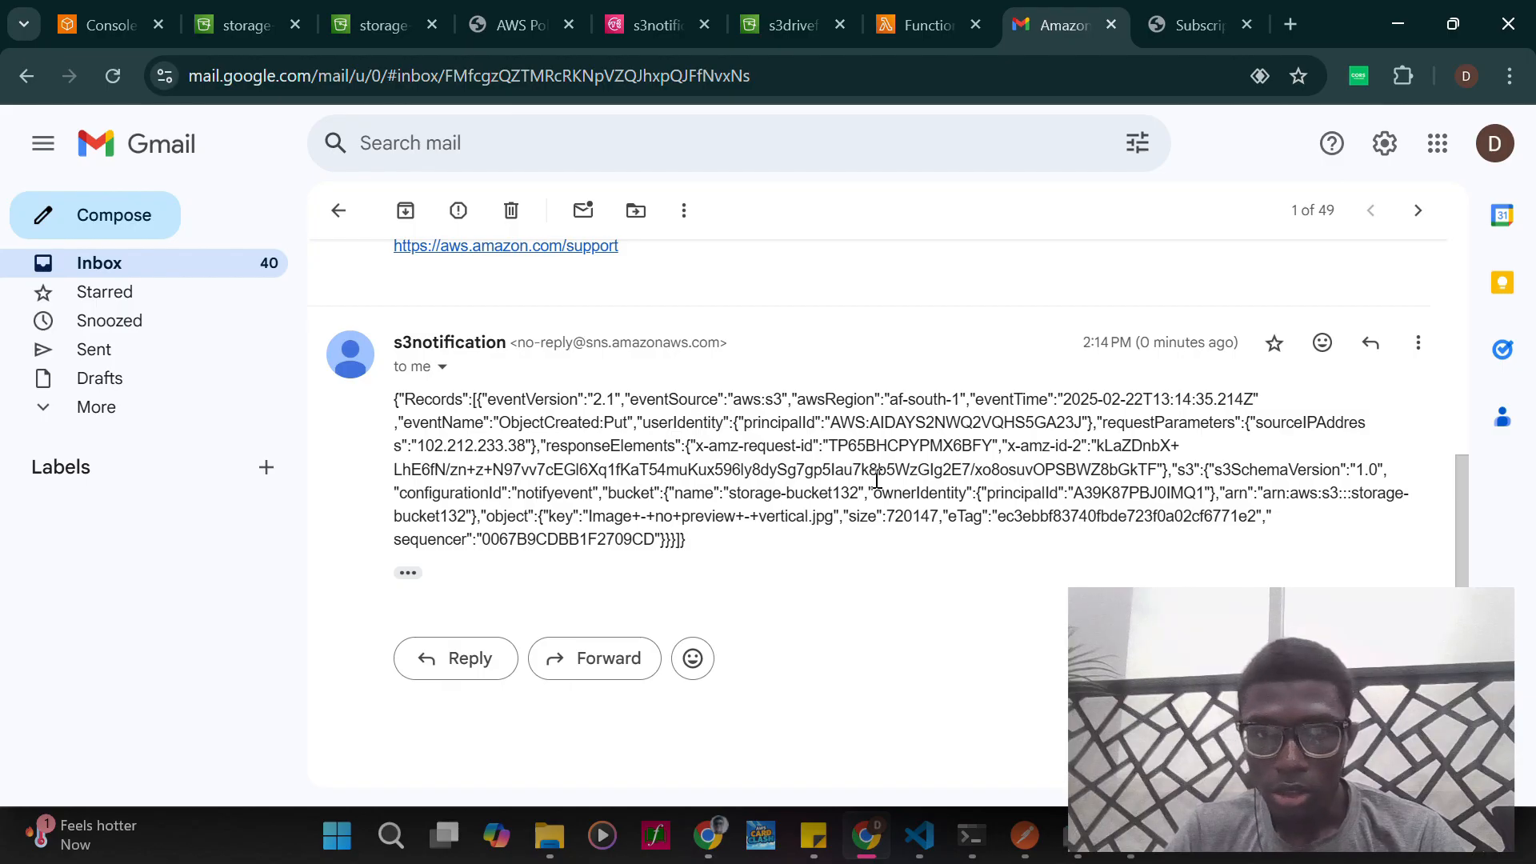
pyautogui.moveTo(712, 552); pyautogui.dragTo(510, 446)
pyautogui.click(732, 524)
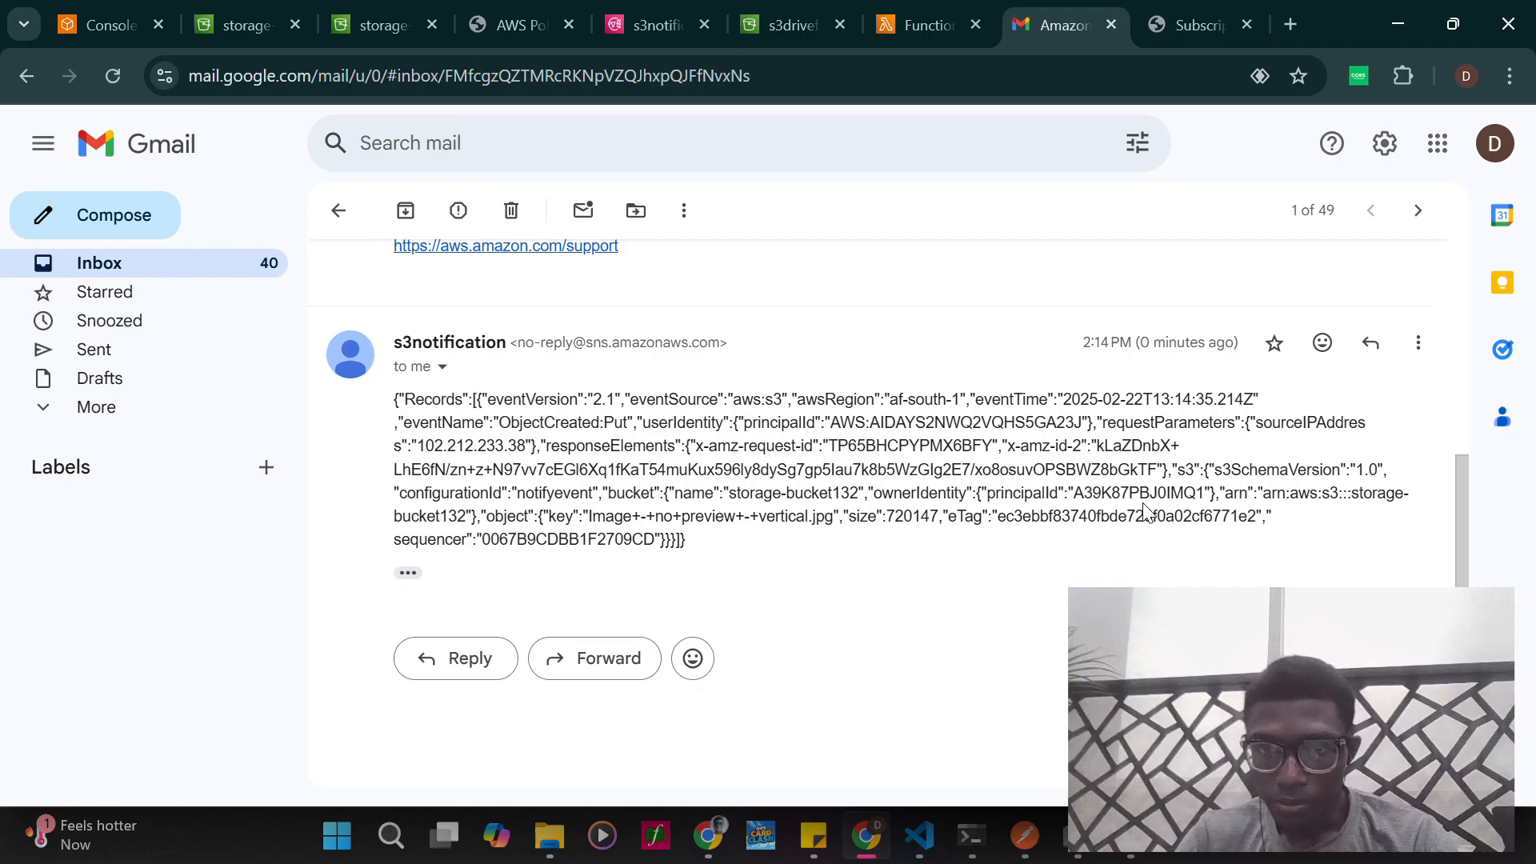
pyautogui.moveTo(1016, 496); pyautogui.dragTo(1205, 498)
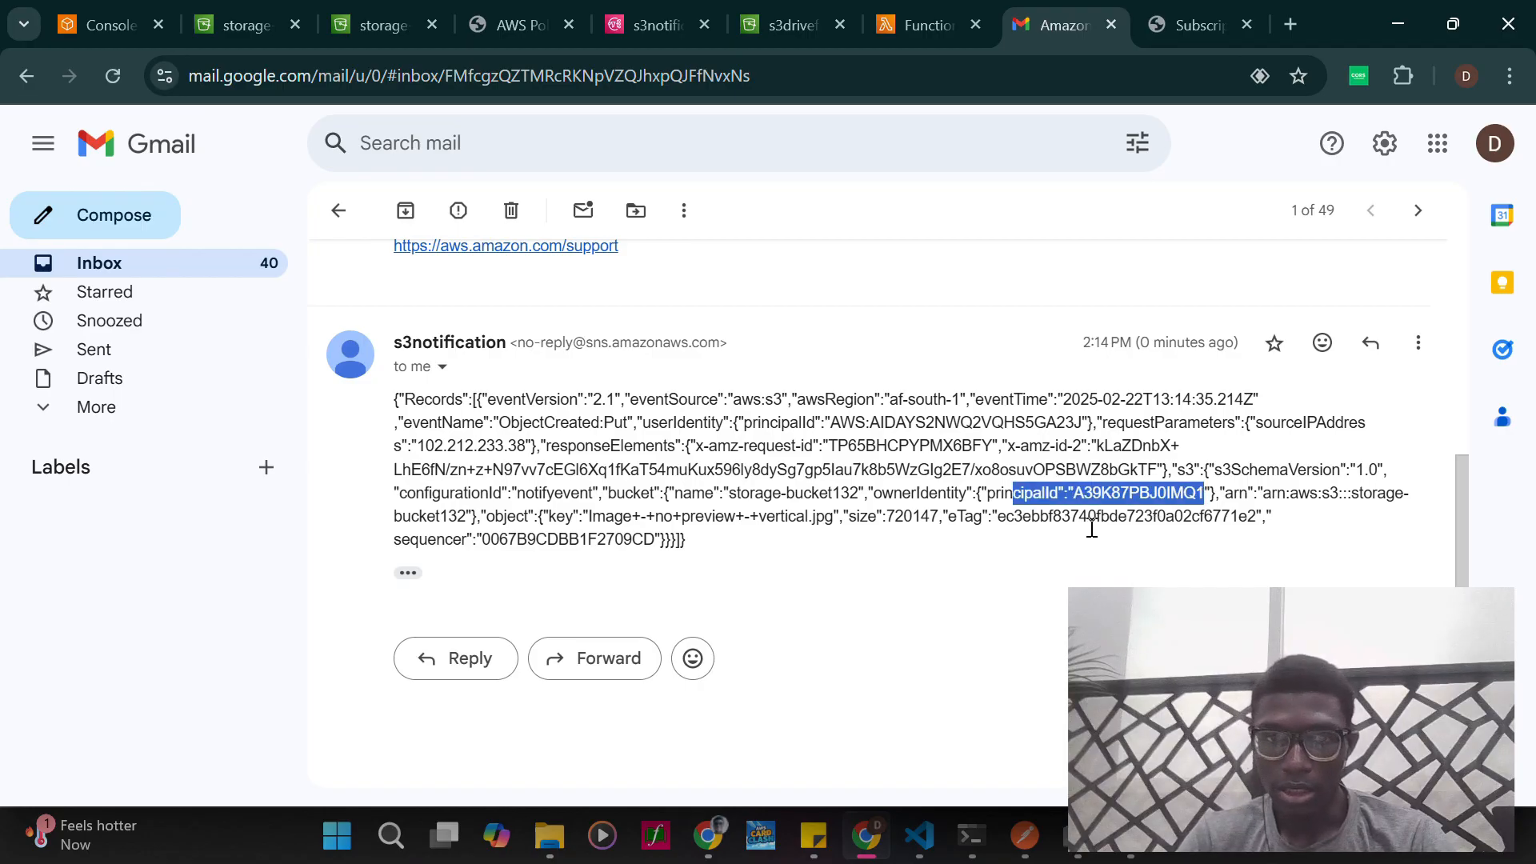
pyautogui.click(878, 538)
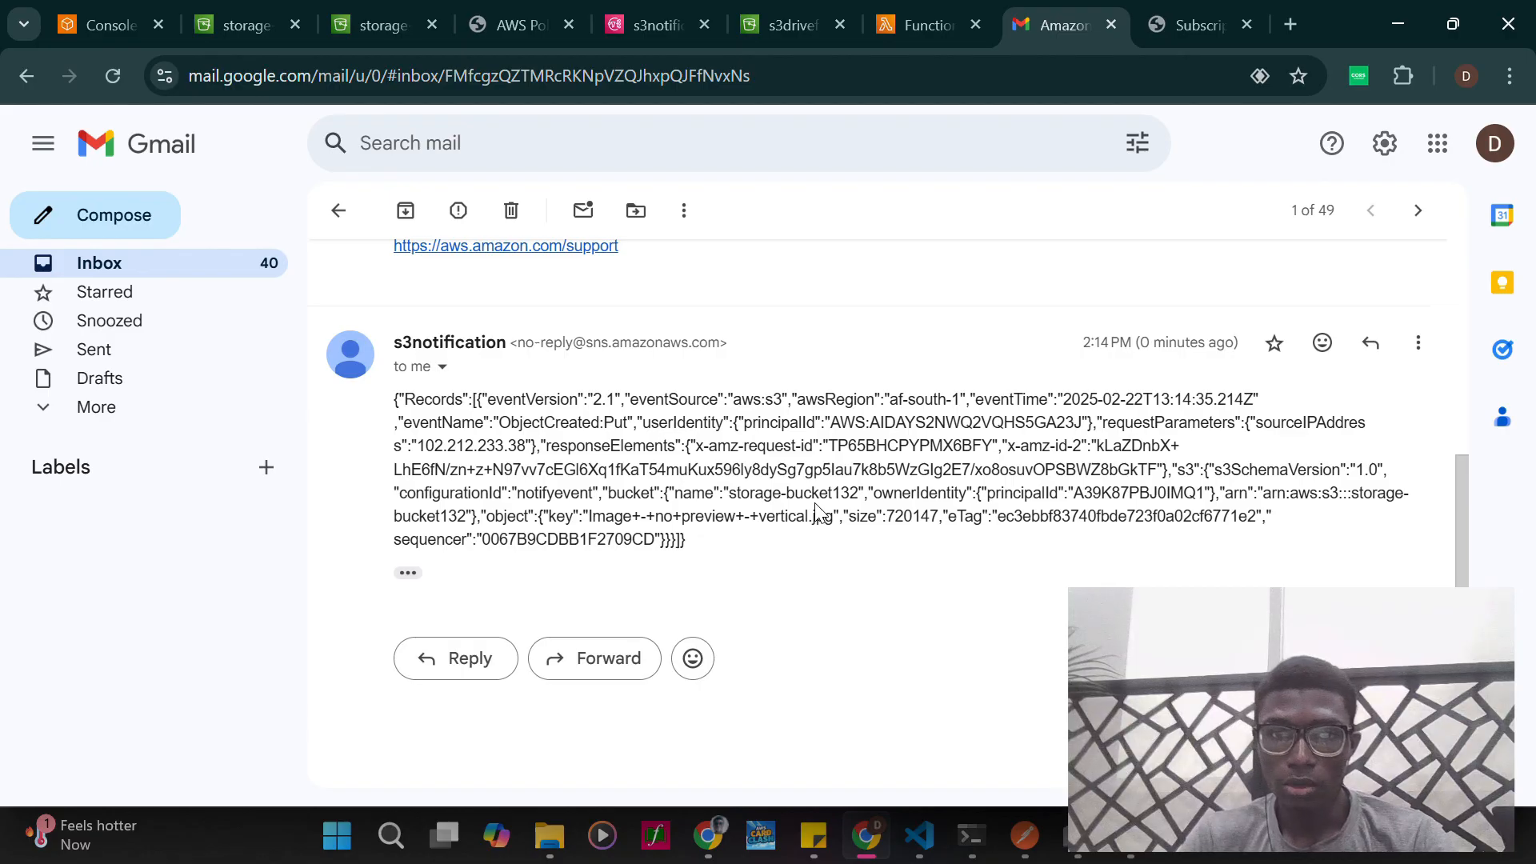
pyautogui.moveTo(703, 541); pyautogui.dragTo(620, 498)
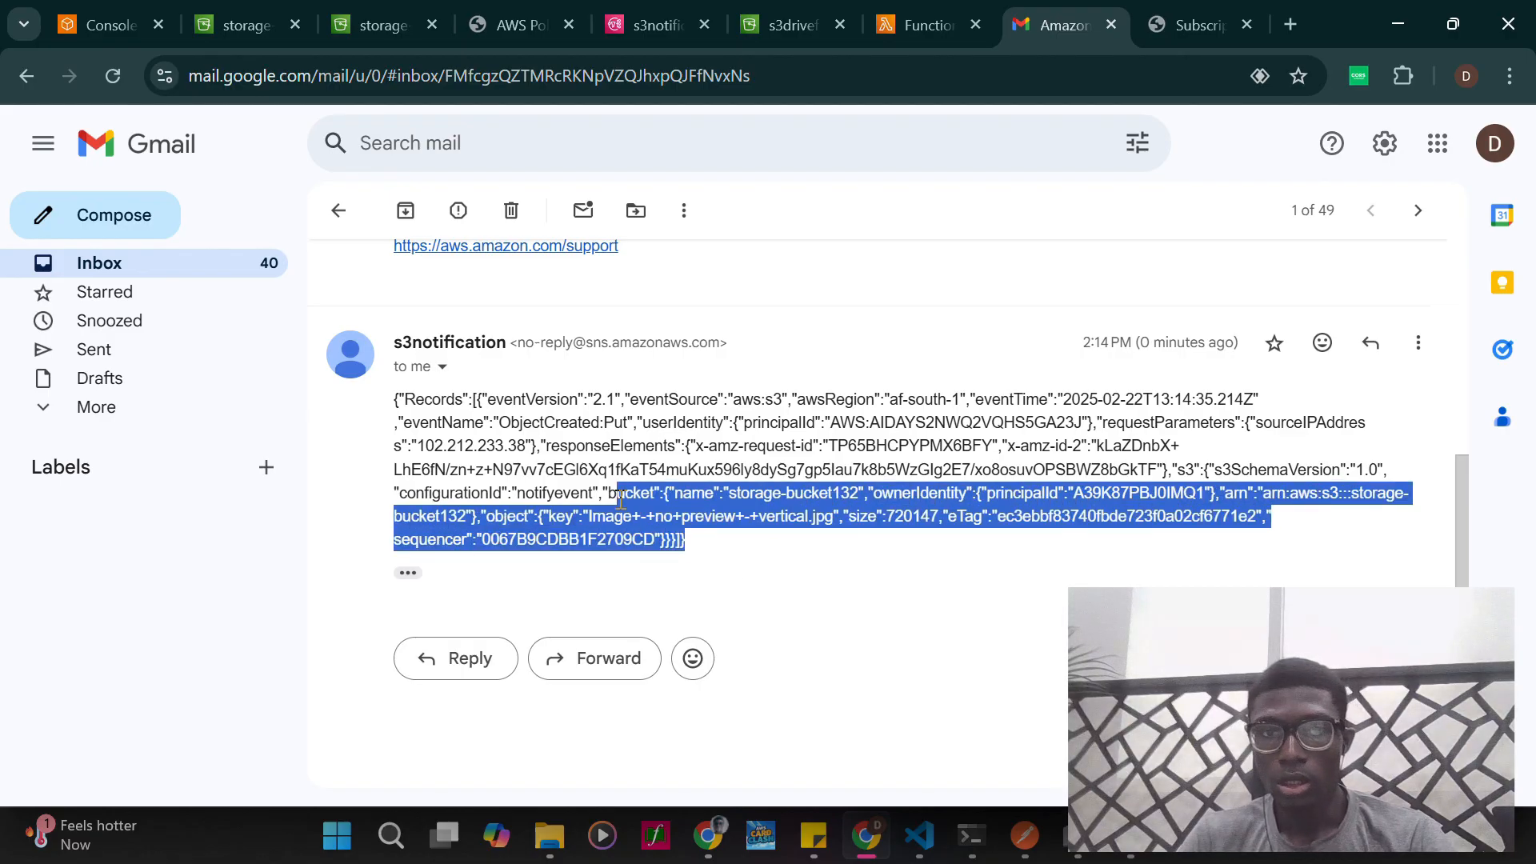
pyautogui.click(846, 560)
pyautogui.scroll(1, 730, 478)
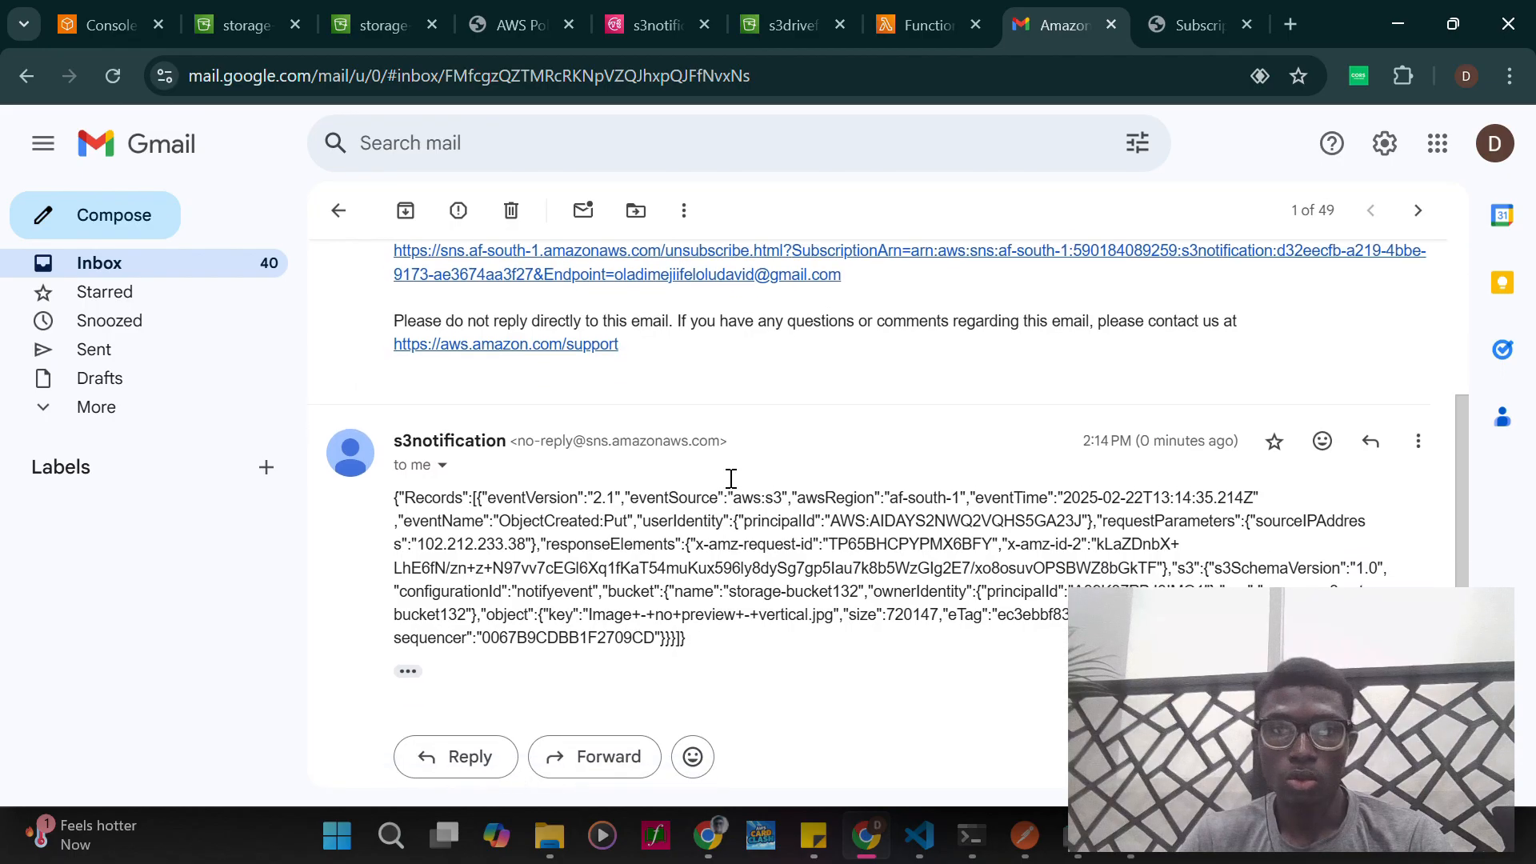
pyautogui.scroll(-1, 730, 478)
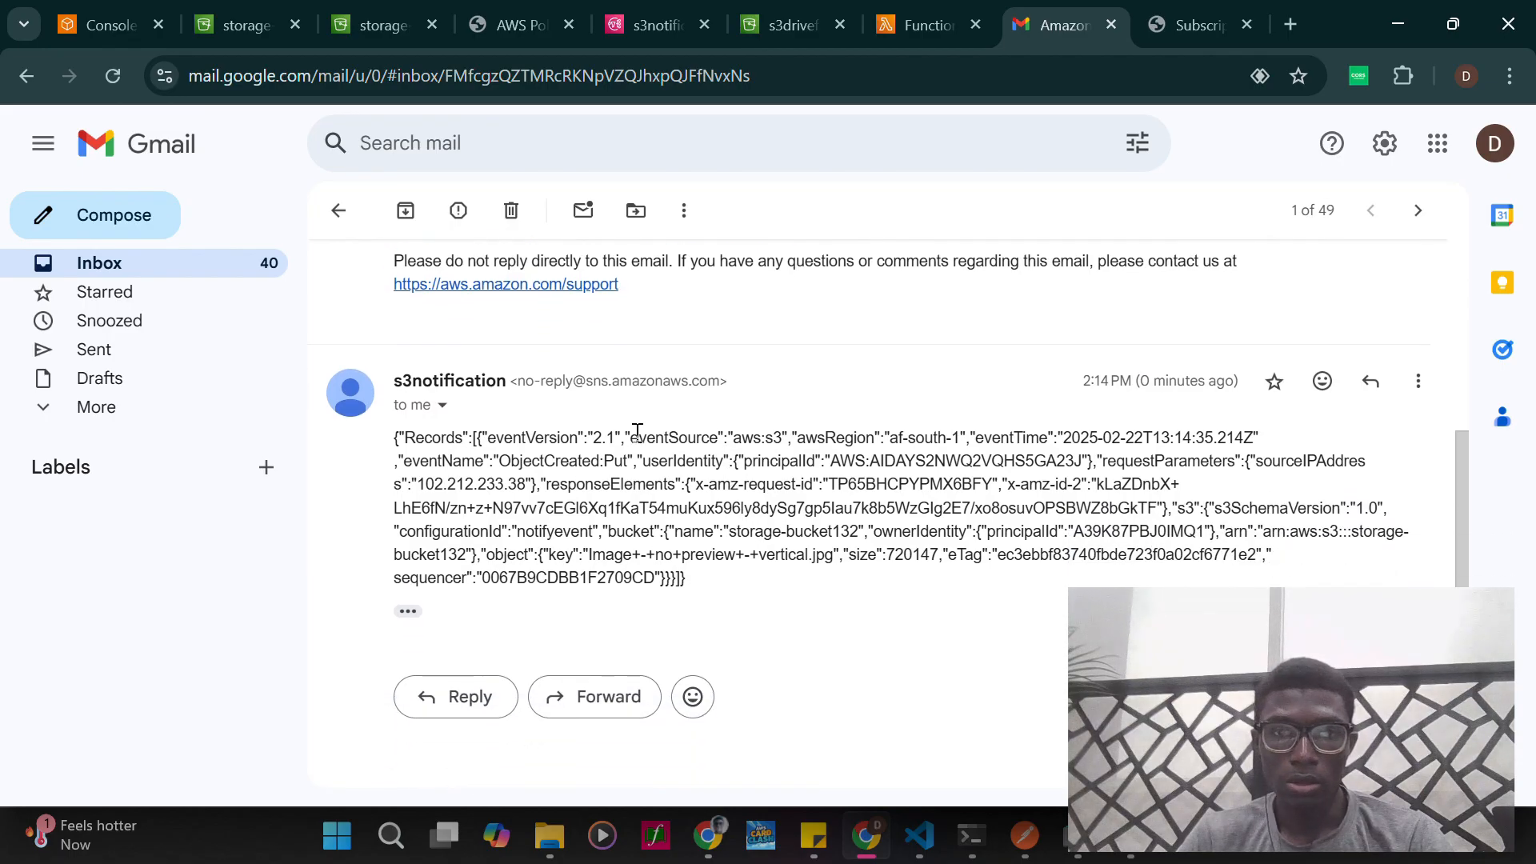
pyautogui.scroll(4, 640, 432)
pyautogui.scroll(-5, 639, 432)
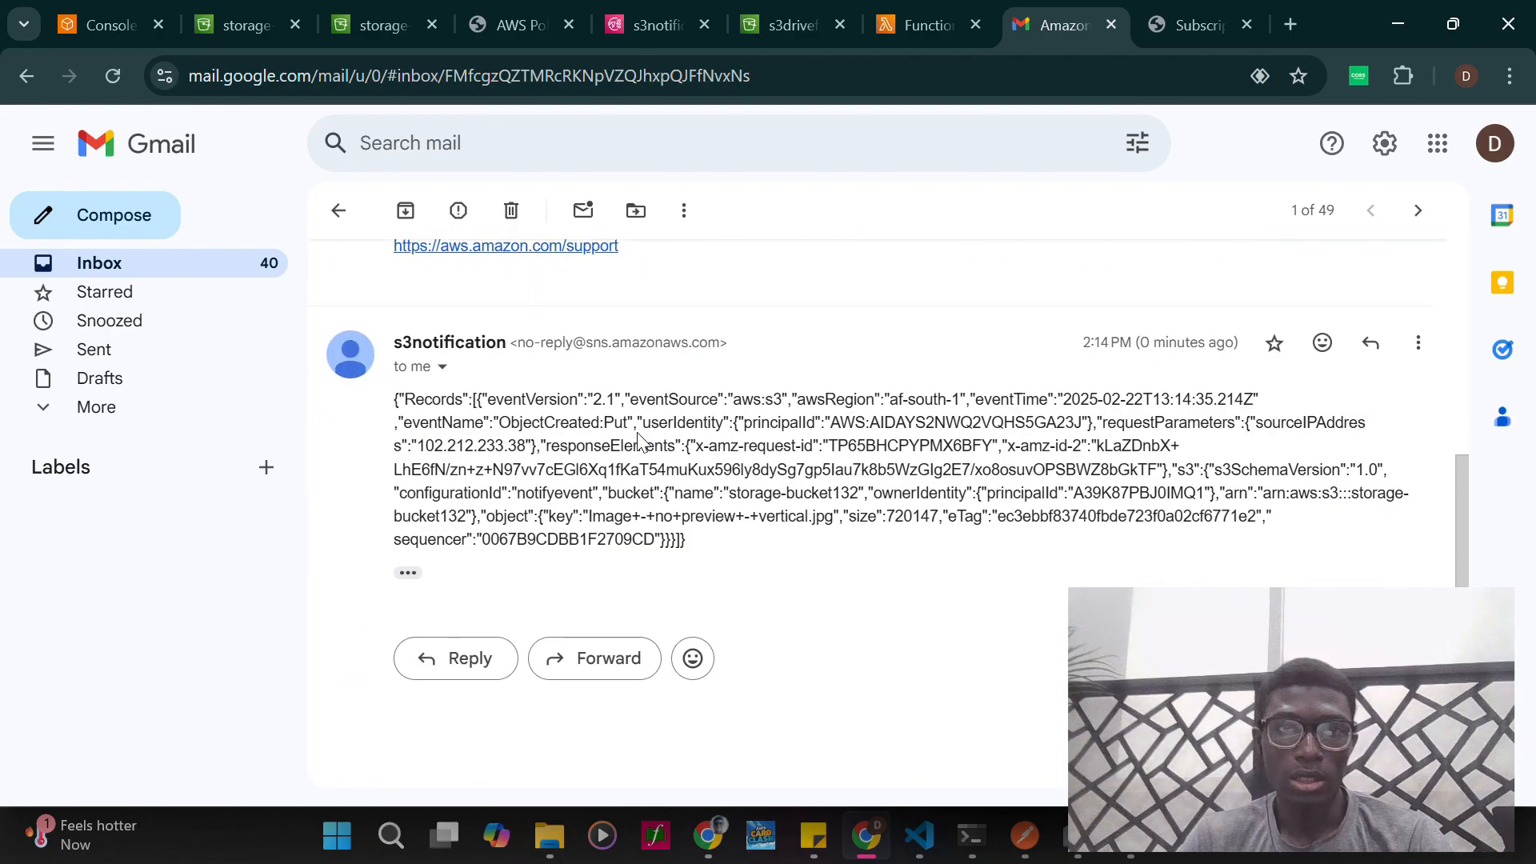
# - Switch to the S3 console, select "Image - no preview - vertical.jpg" in storage-bucket132 and start deleting it
pyautogui.click(349, 25)
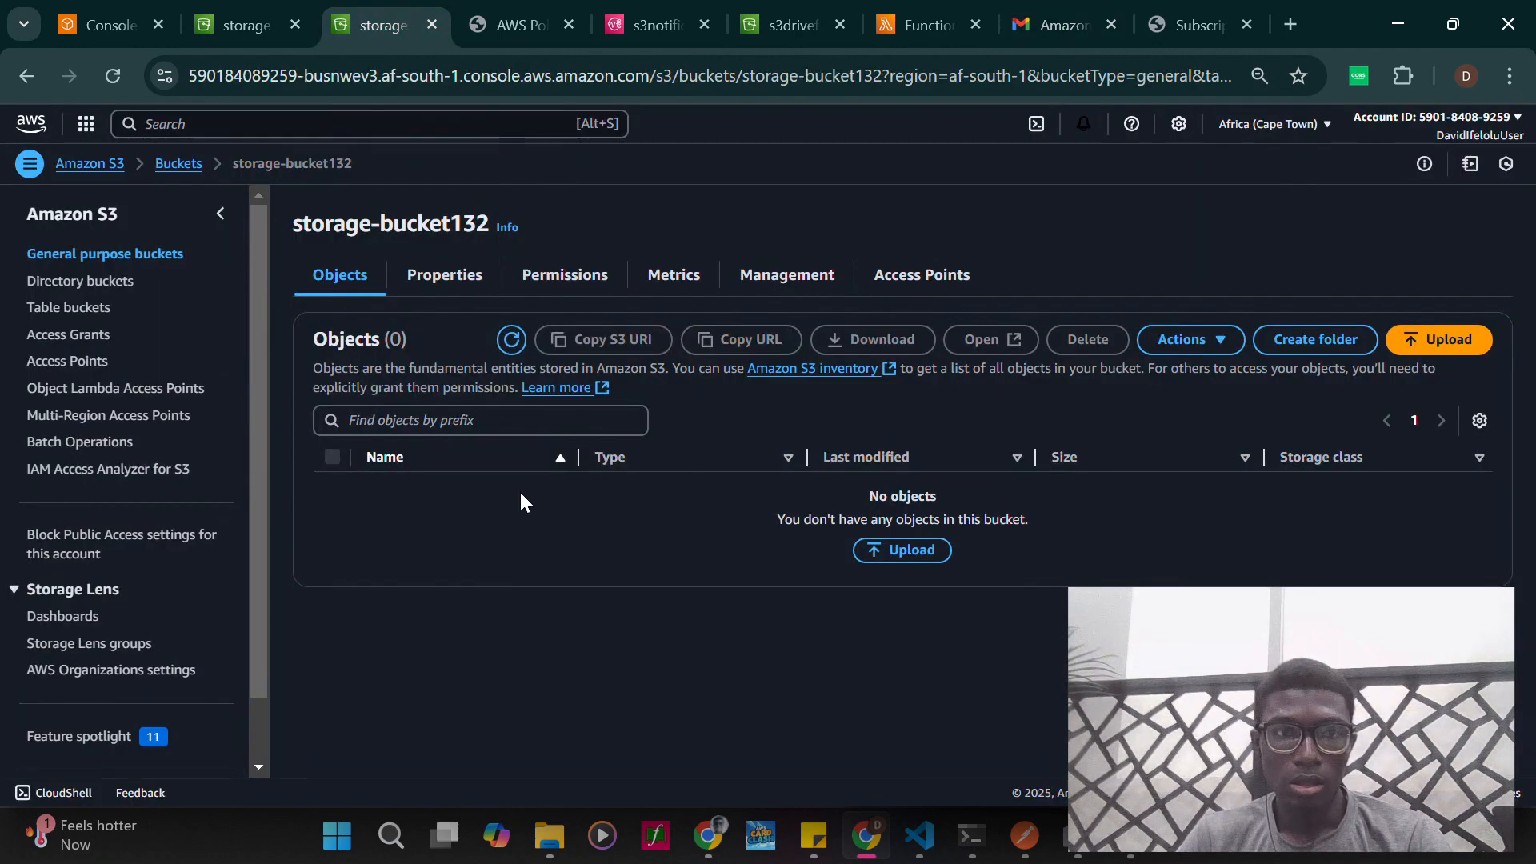
pyautogui.click(233, 19)
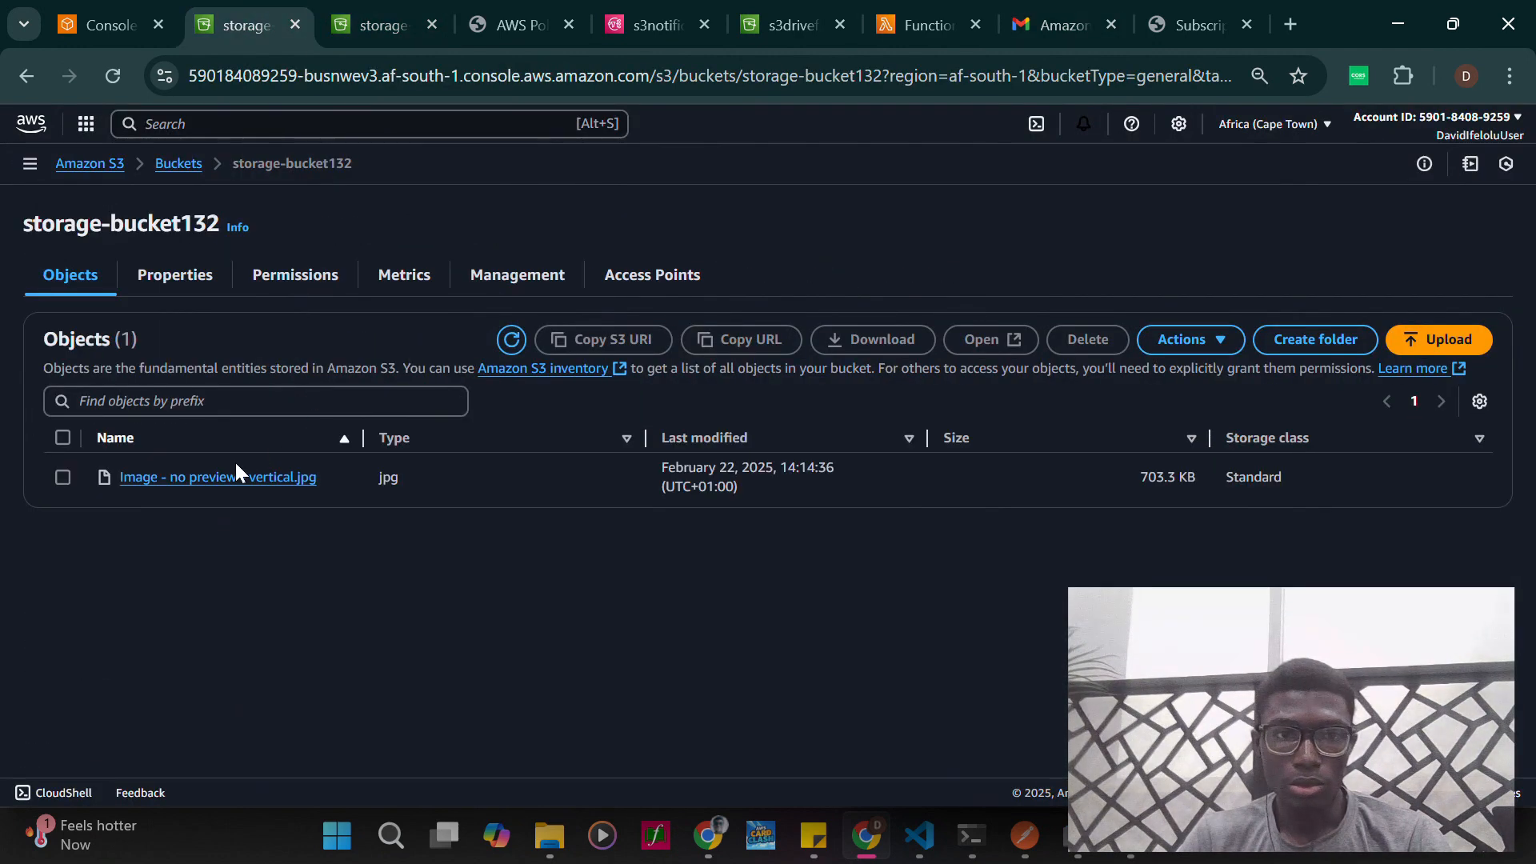
pyautogui.click(62, 477)
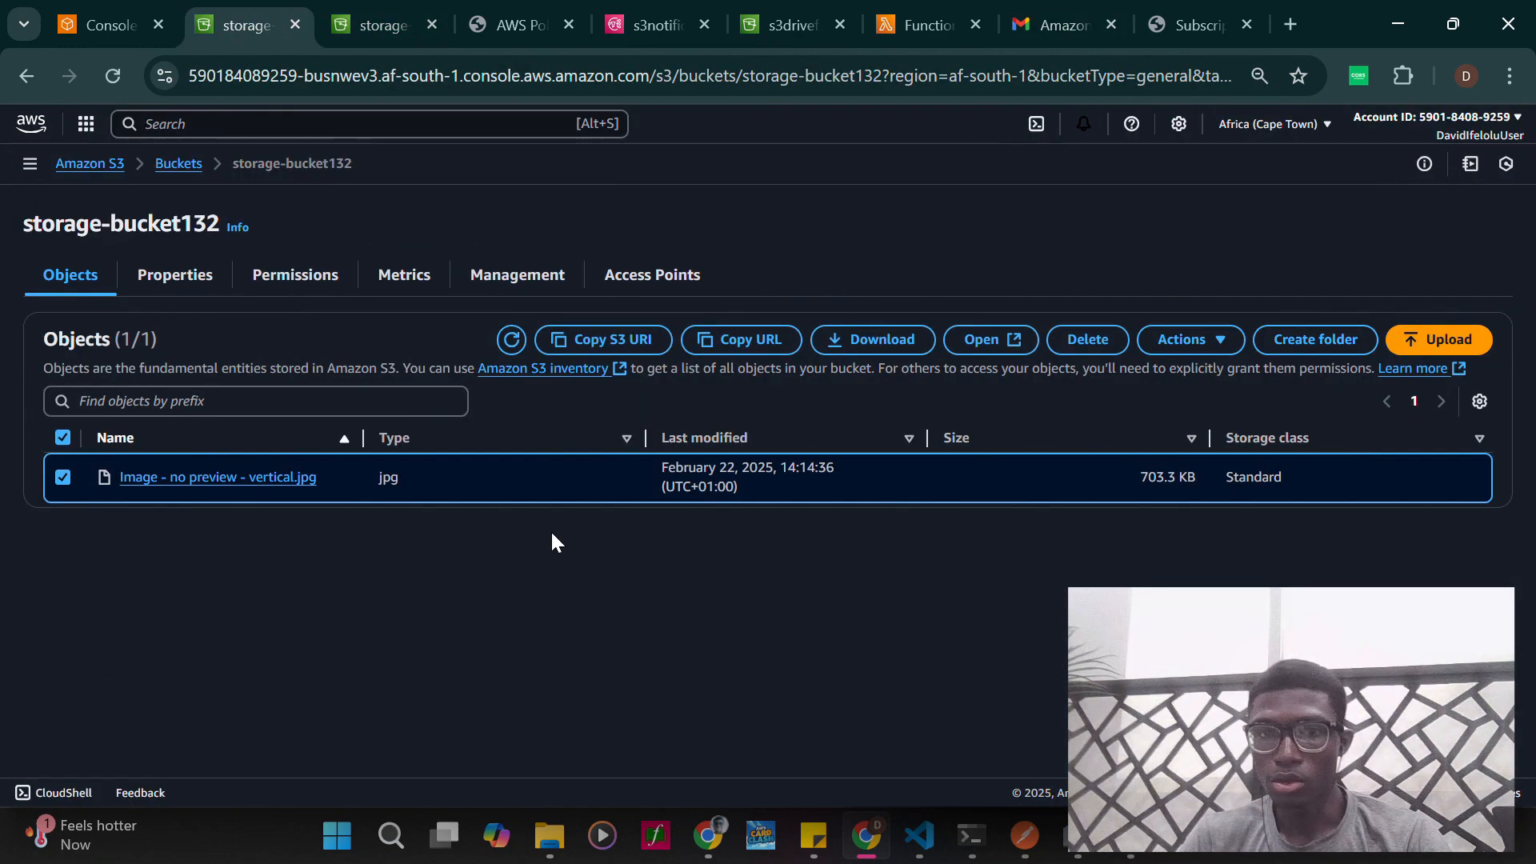
pyautogui.click(1200, 343)
pyautogui.click(1024, 376)
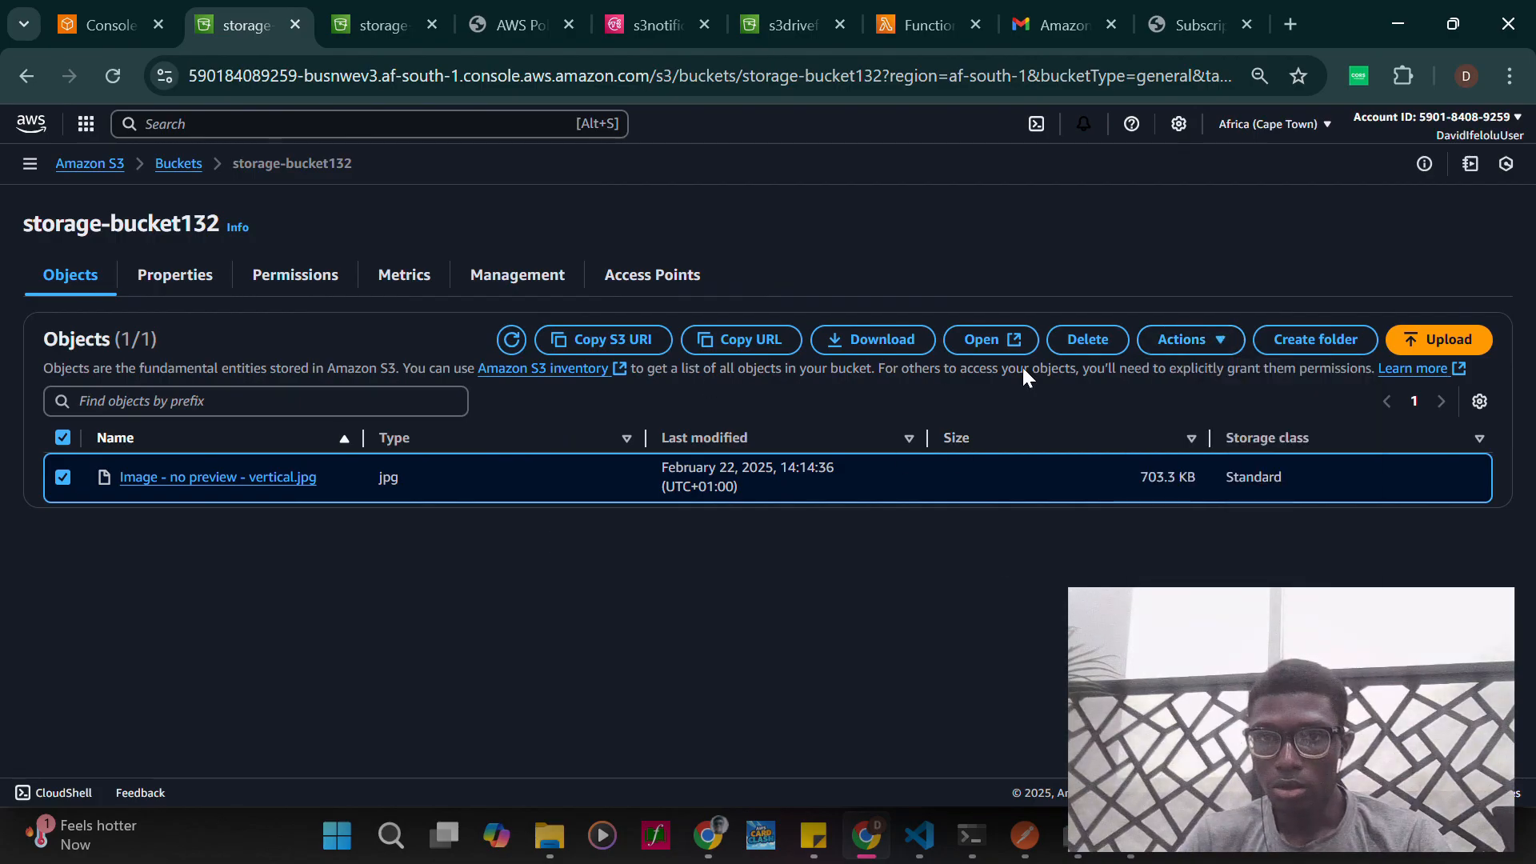
pyautogui.click(1080, 352)
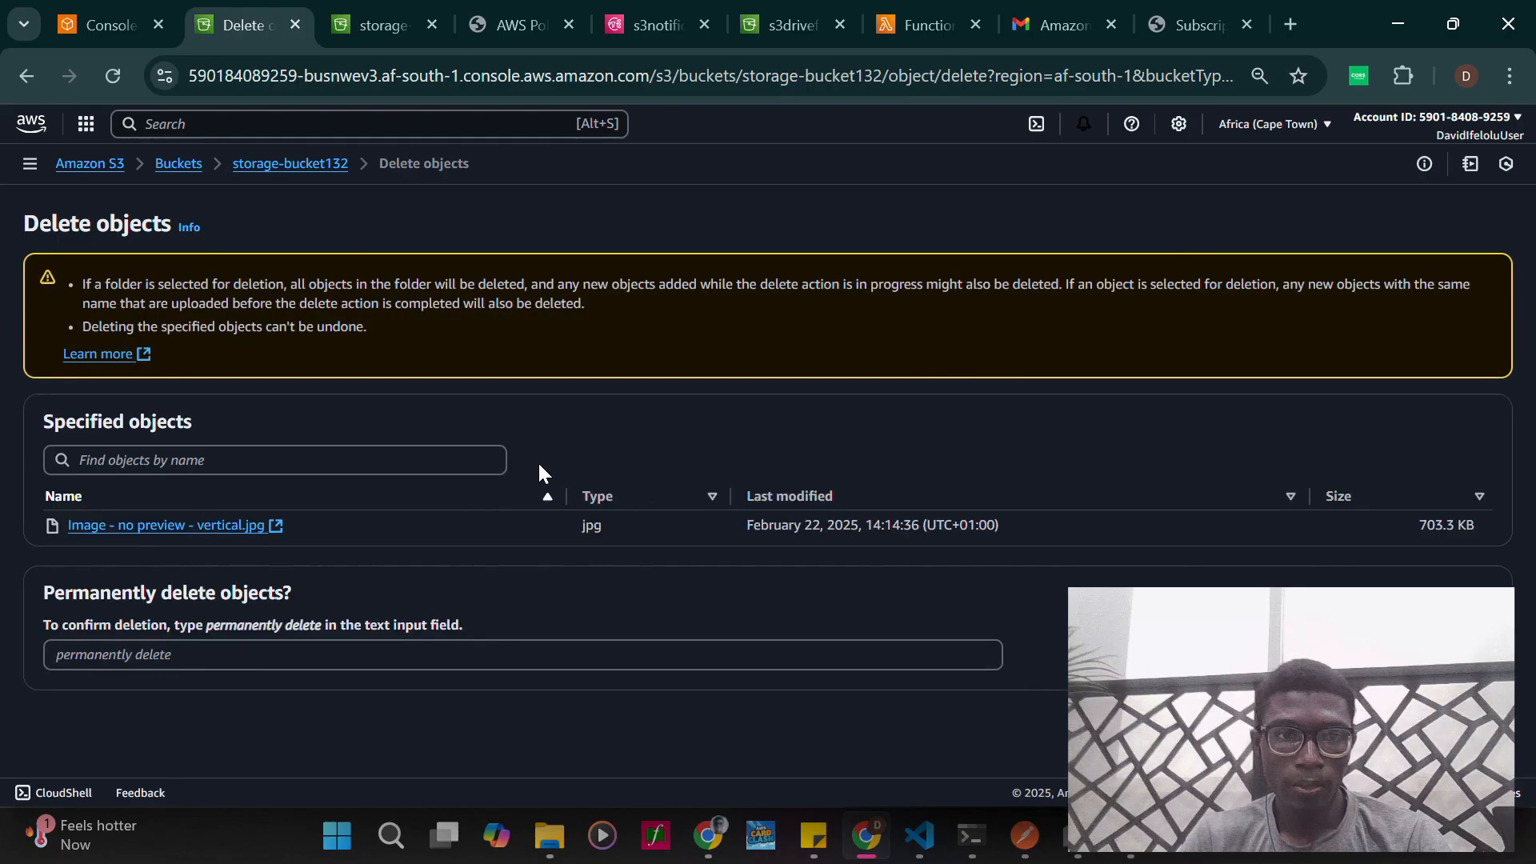
# - Confirm the deletion with the text "permanently delete", close the status page and refresh the bucket's object list
pyautogui.click(286, 655)
pyautogui.write('permanently')
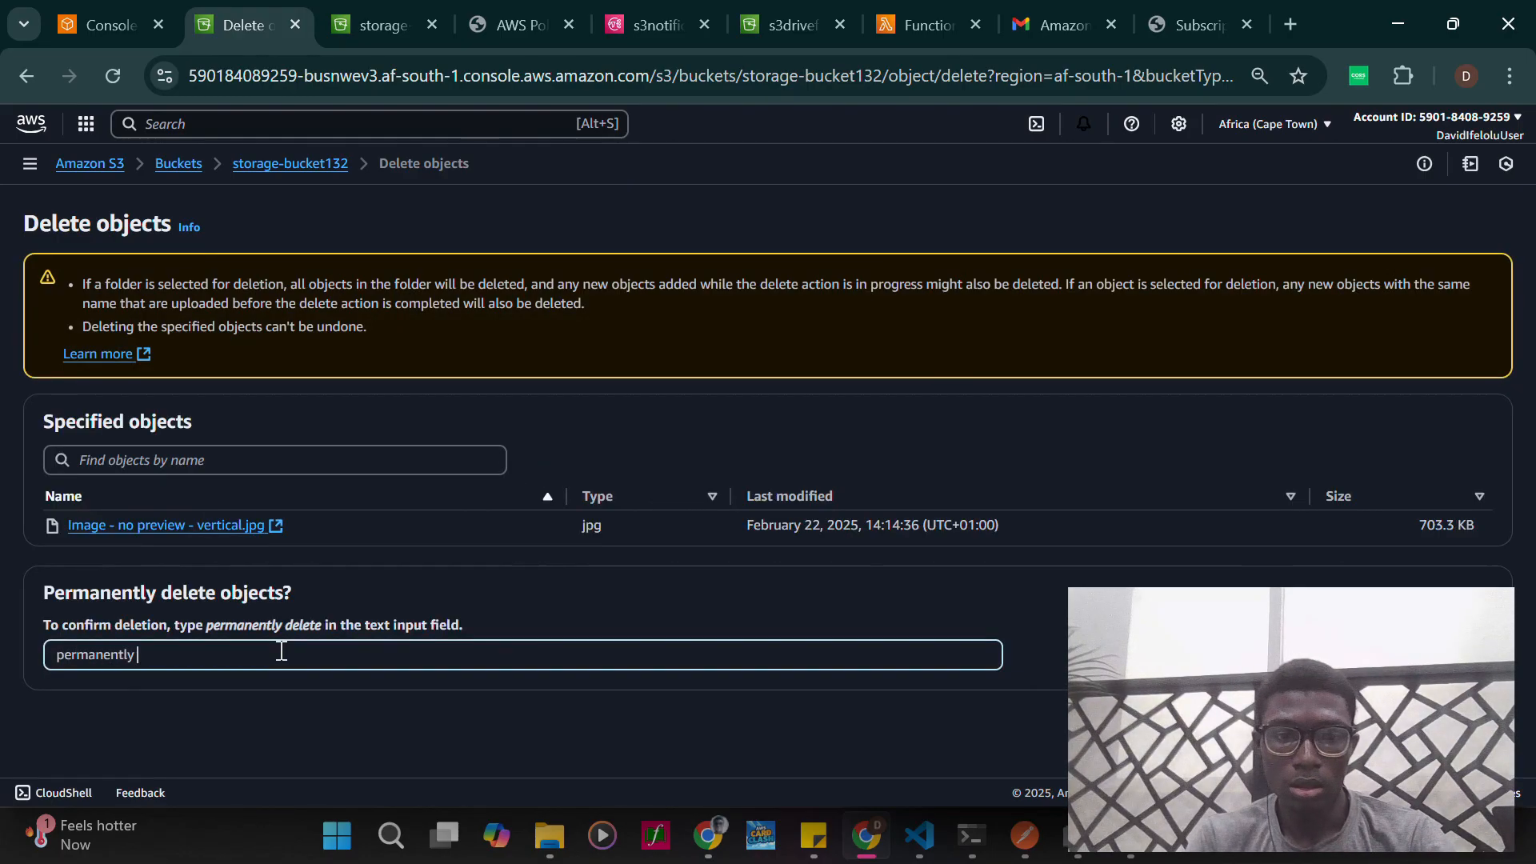
pyautogui.write(' delete')
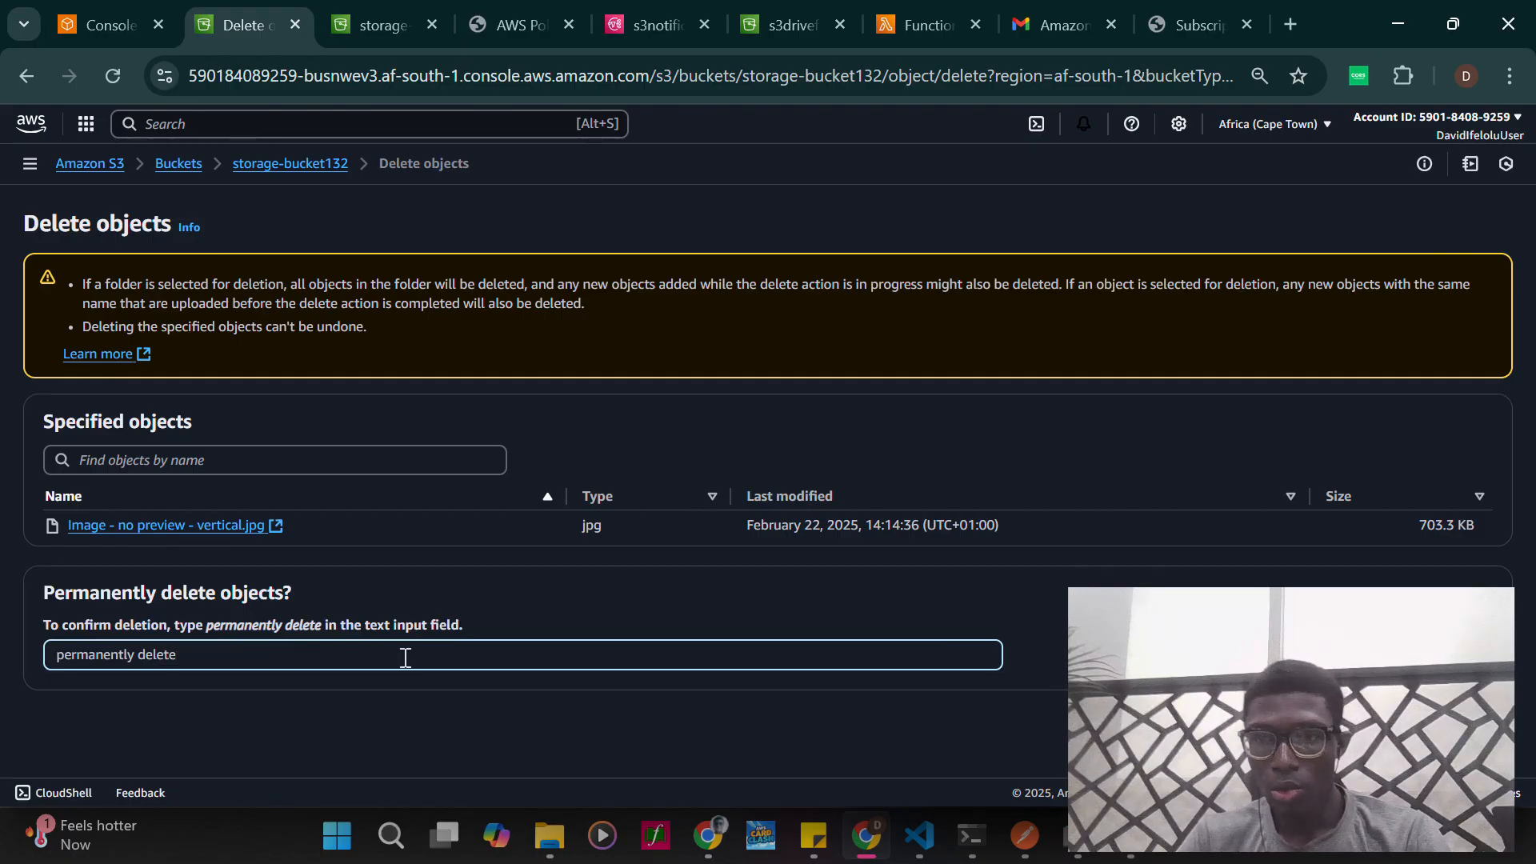
pyautogui.click(1449, 720)
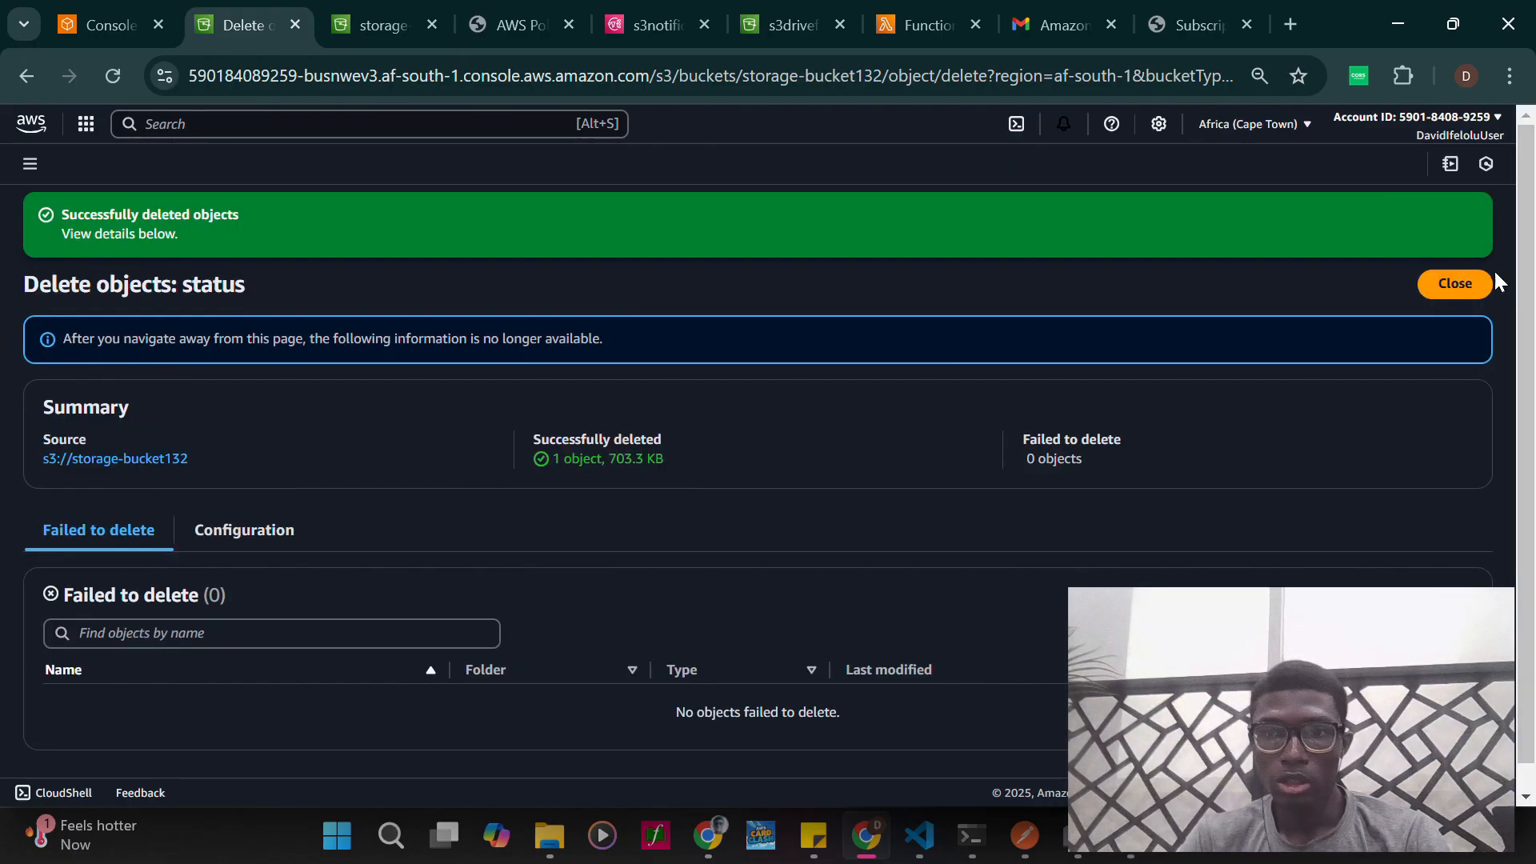
pyautogui.click(1461, 286)
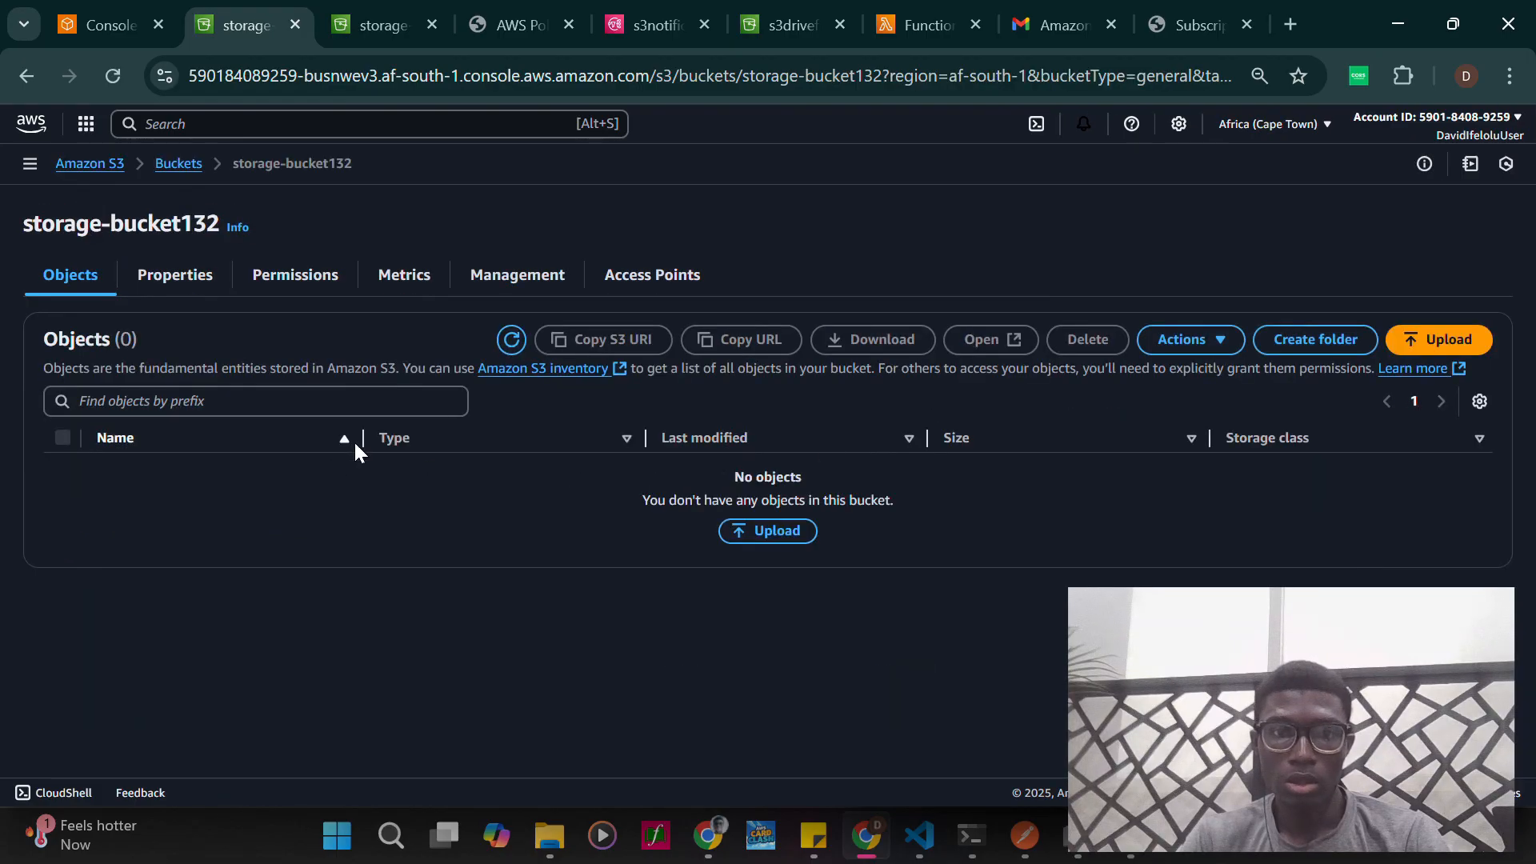
pyautogui.click(509, 348)
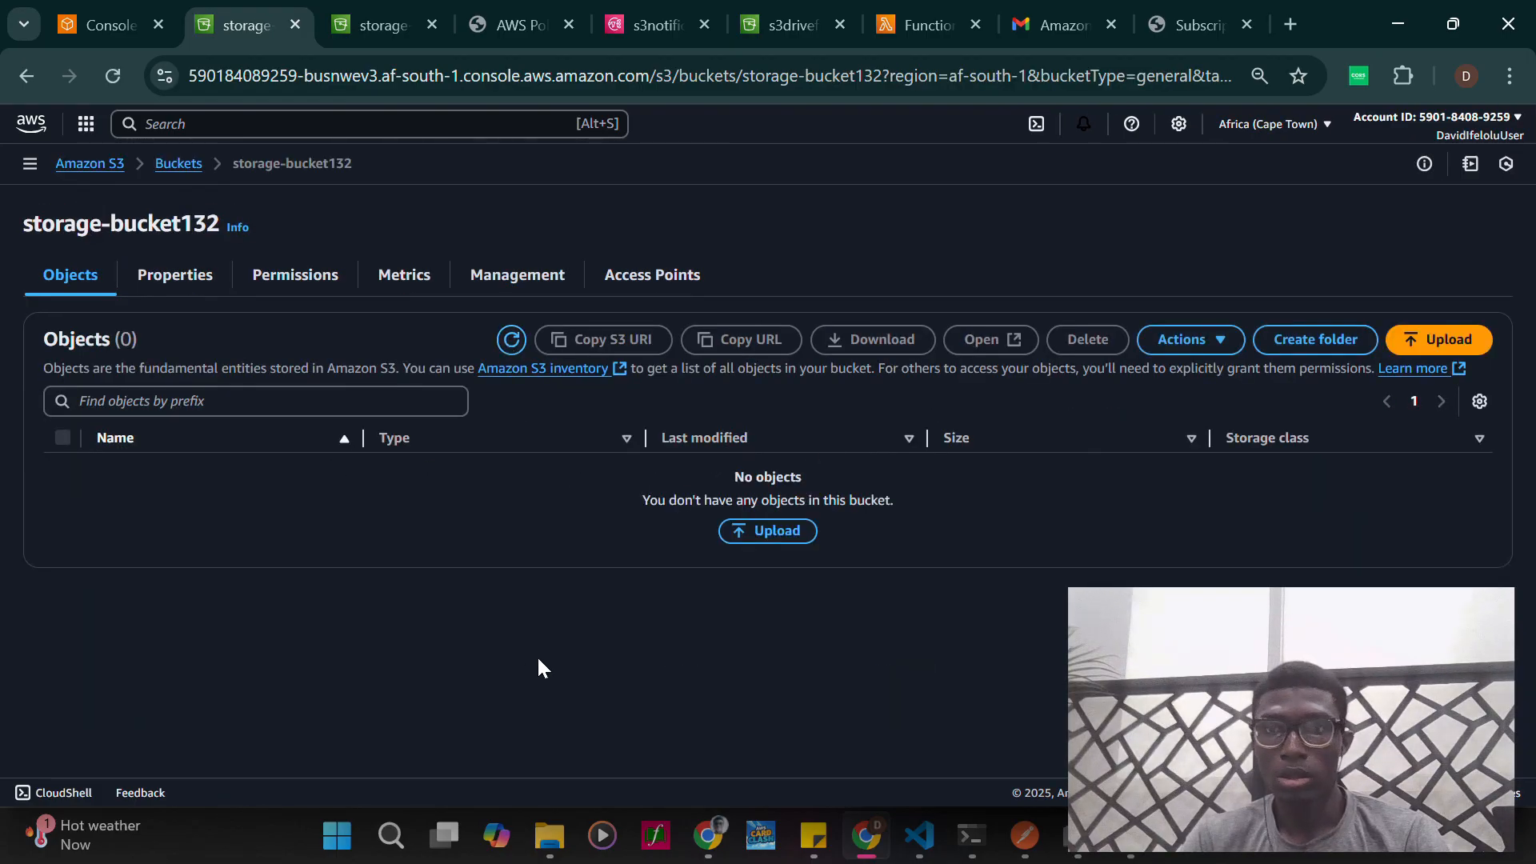
# - Switch to Gmail, return to the inbox and open the new Amazon S3 Notification email
pyautogui.click(1156, 28)
pyautogui.click(1036, 24)
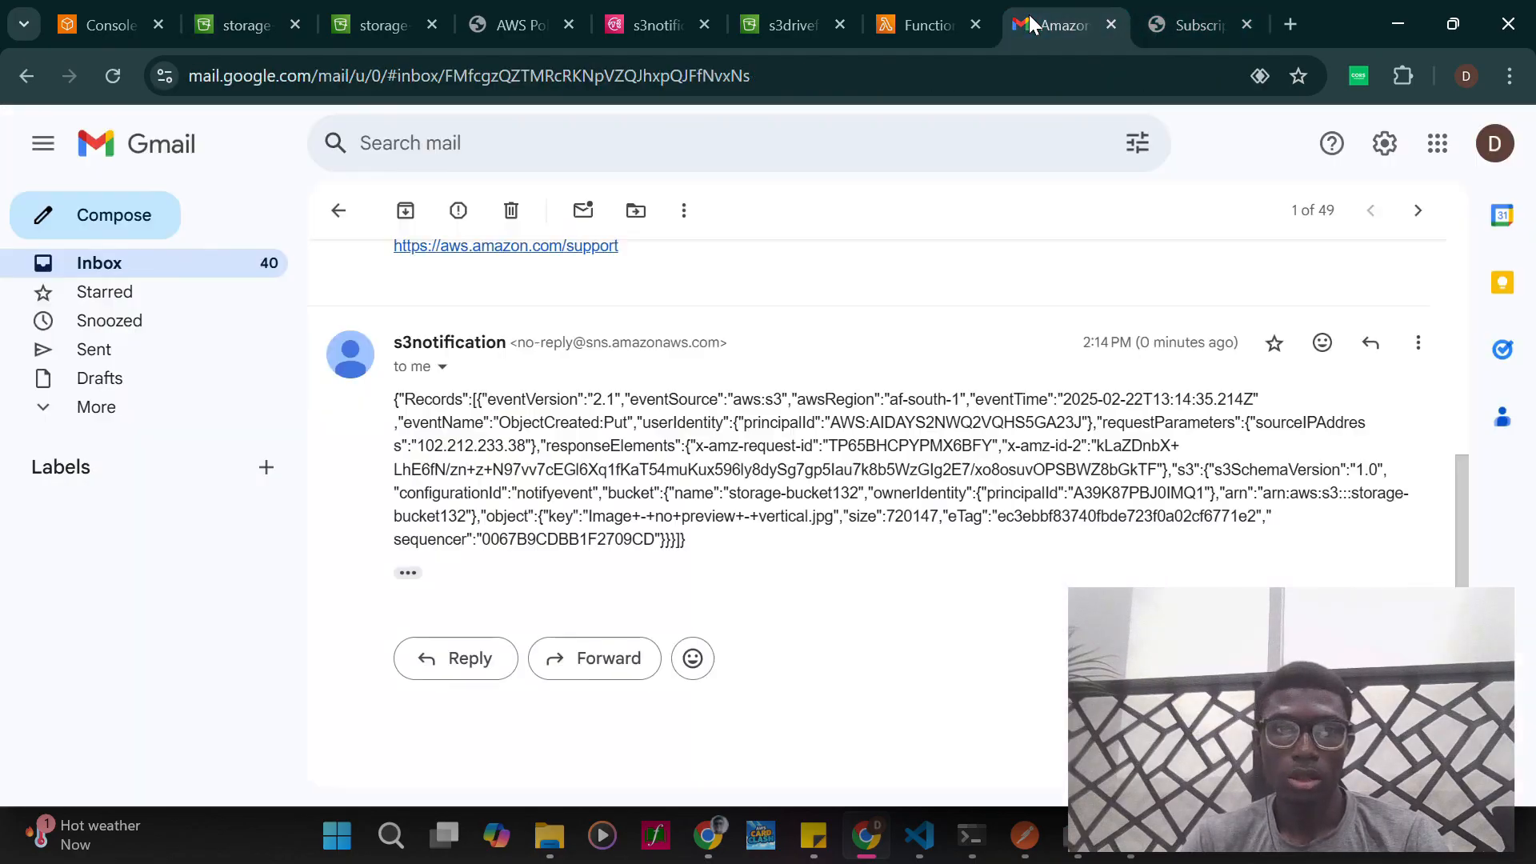
pyautogui.click(331, 212)
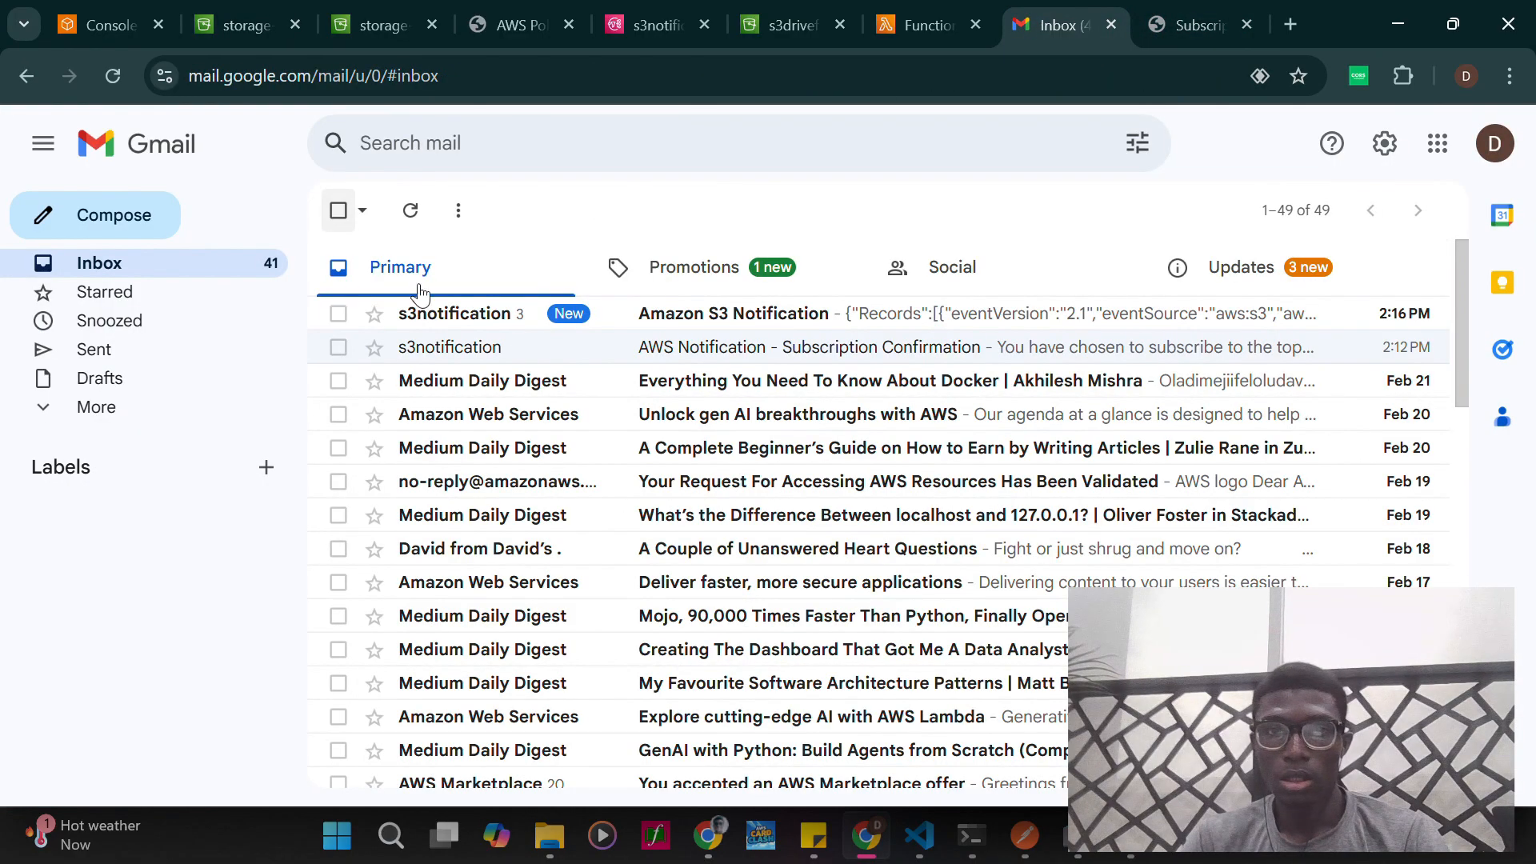
pyautogui.click(704, 320)
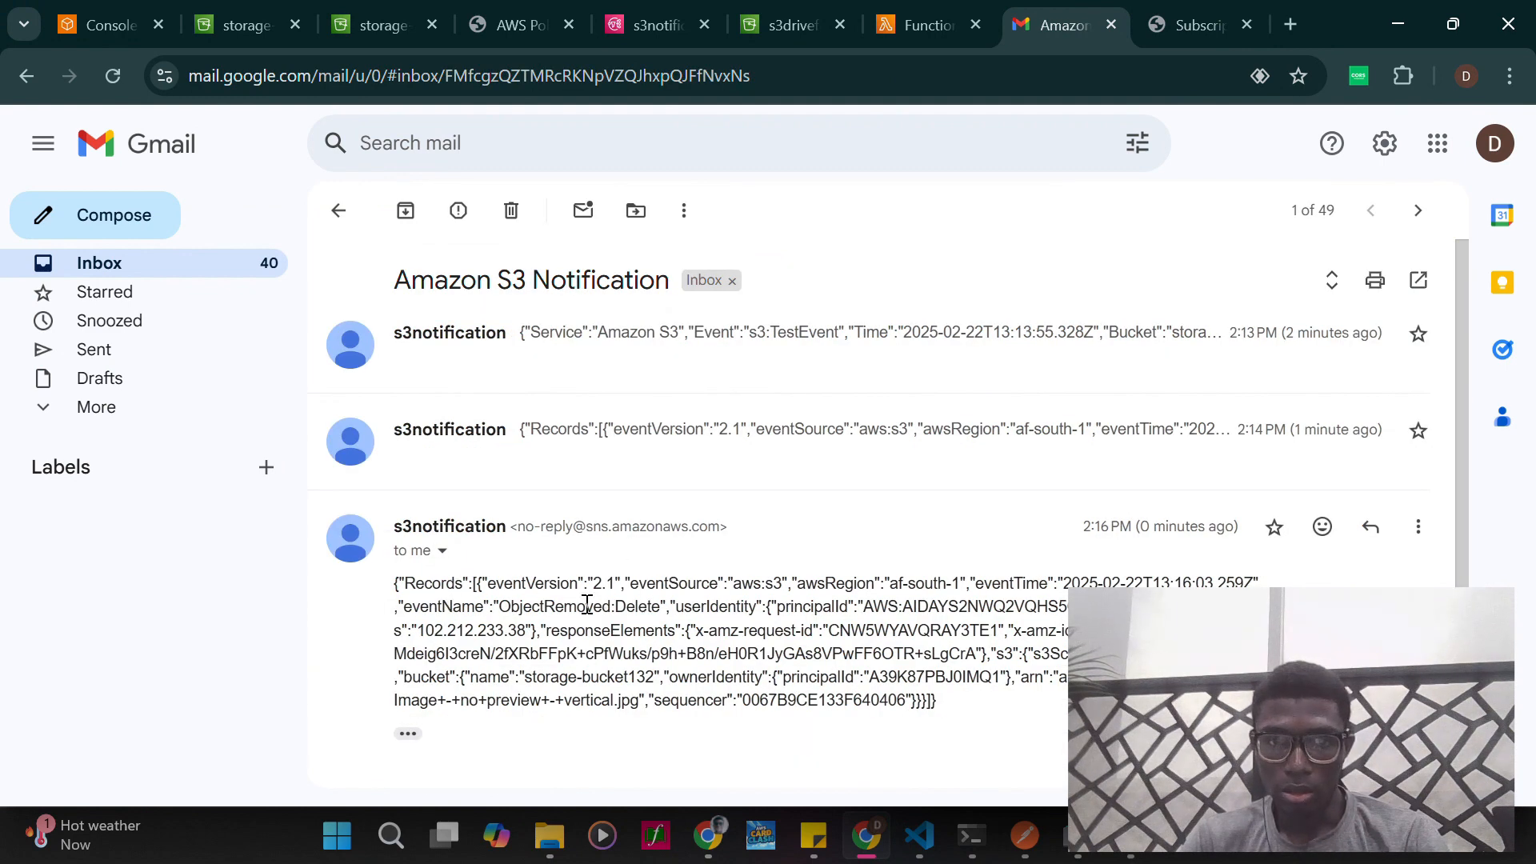
# - Examine the deletion notification message, checking its event name, user identity, response elements and object key
pyautogui.moveTo(520, 605); pyautogui.dragTo(1088, 608)
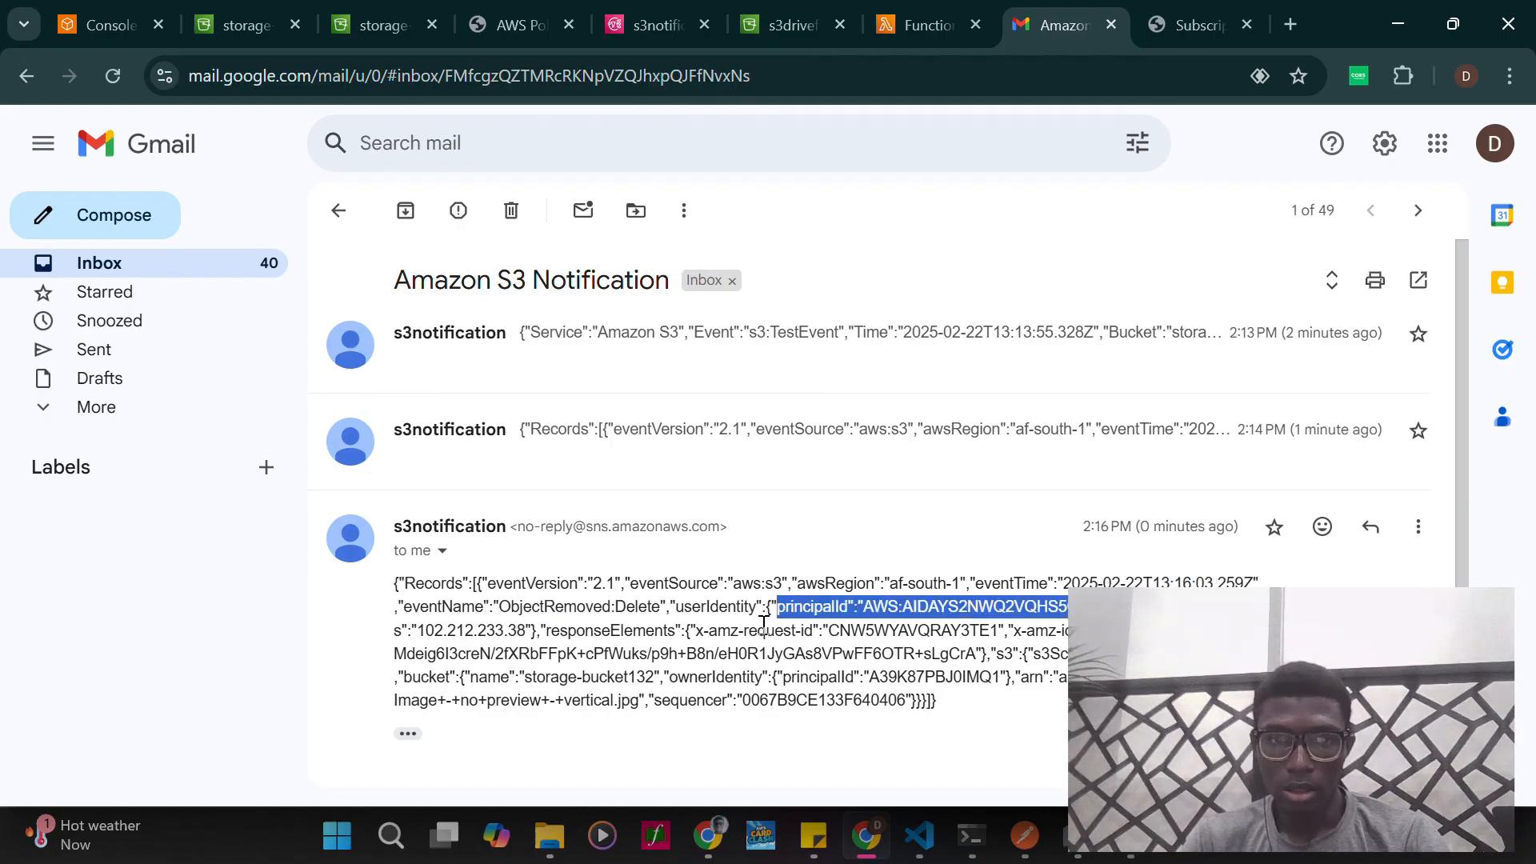
pyautogui.moveTo(519, 652); pyautogui.dragTo(687, 634)
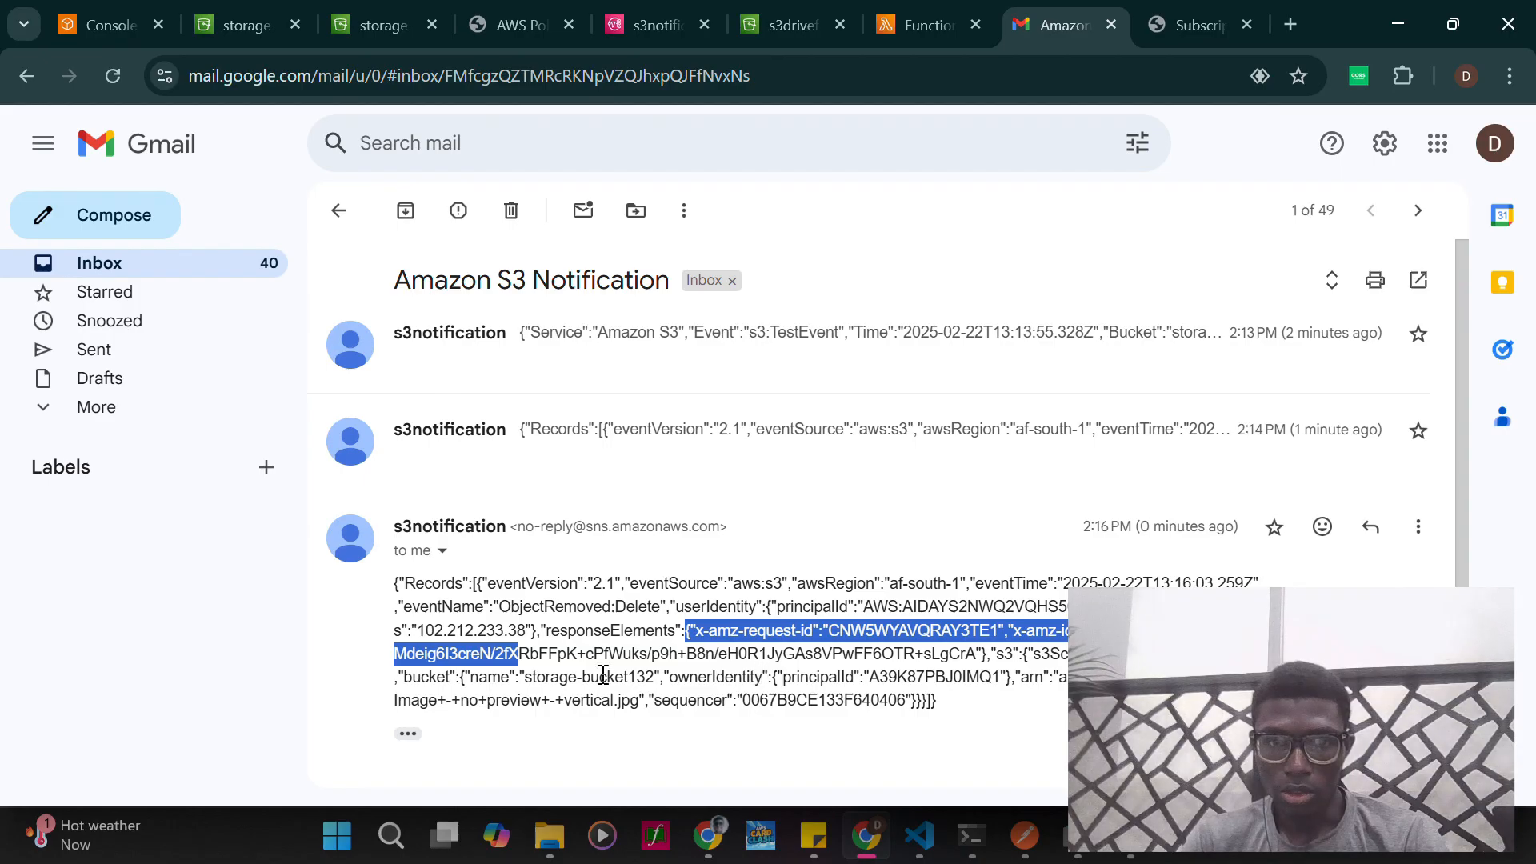
pyautogui.scroll(-2, 603, 675)
pyautogui.moveTo(469, 557); pyautogui.dragTo(572, 557)
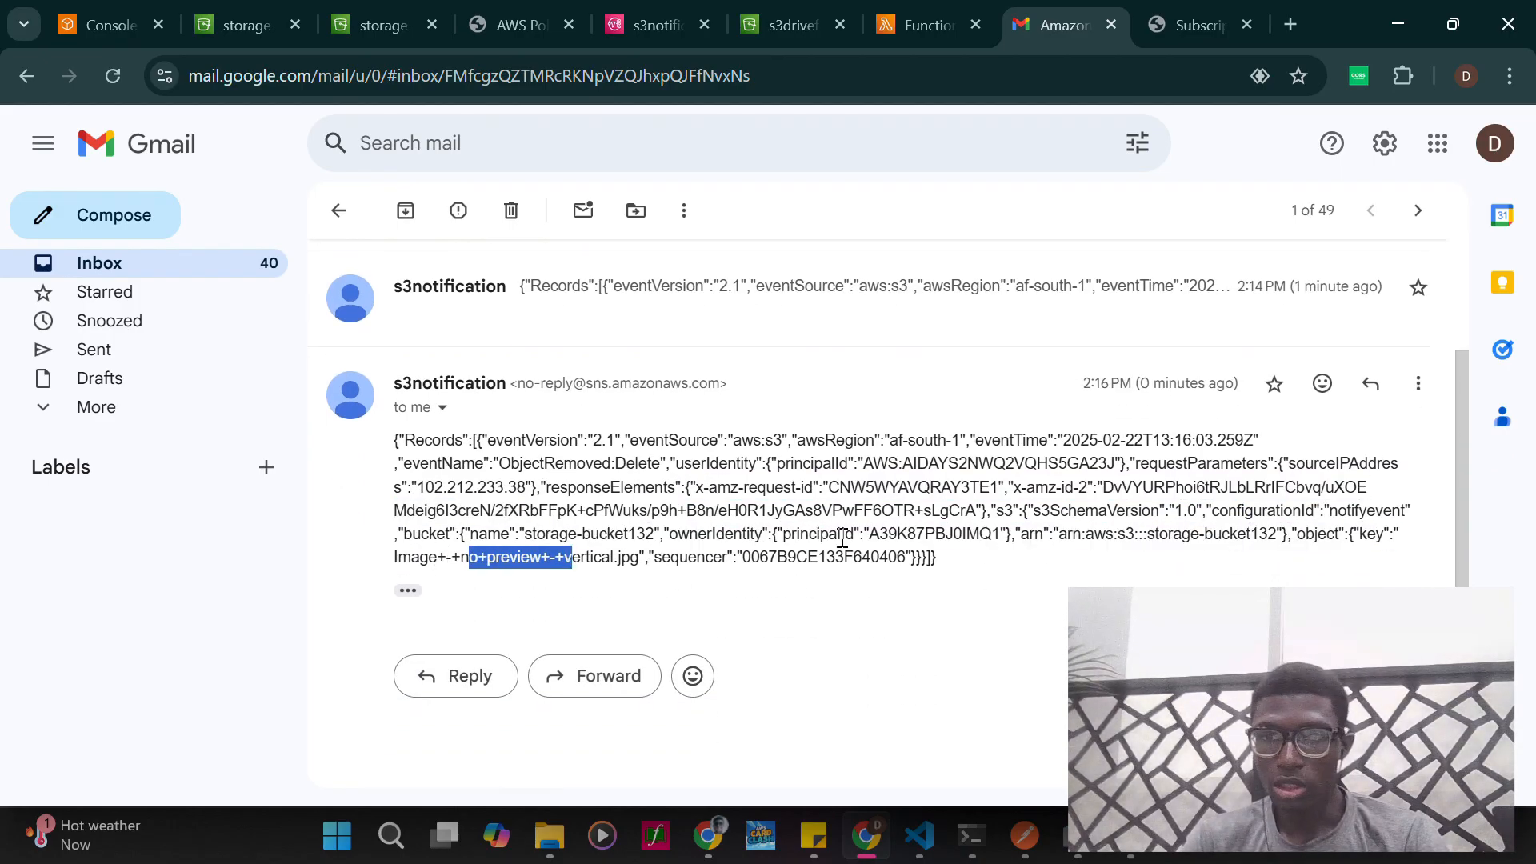
pyautogui.click(1038, 560)
pyautogui.moveTo(1359, 533); pyautogui.dragTo(1413, 543)
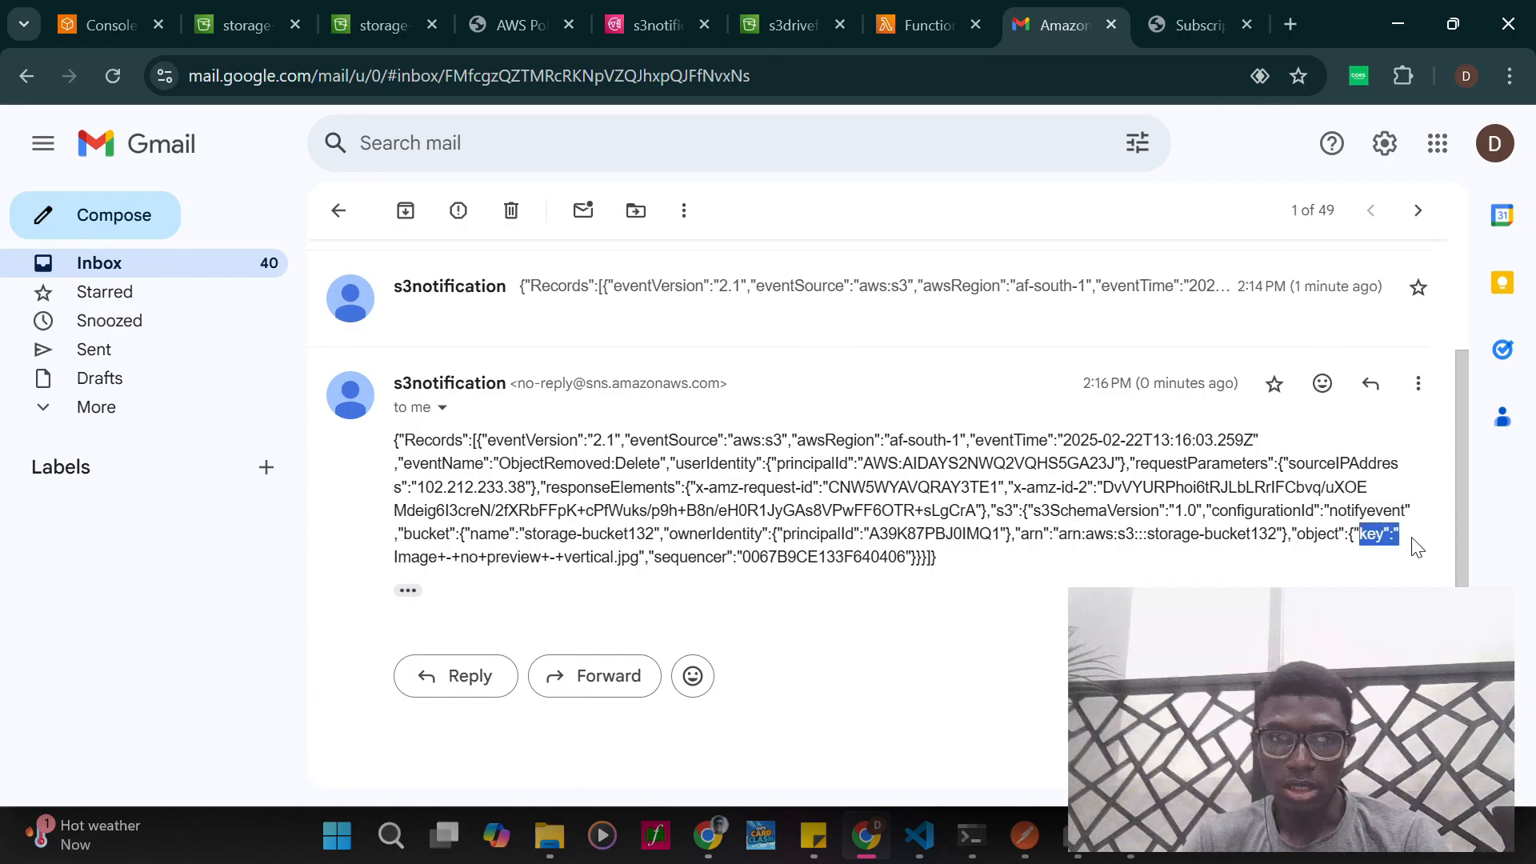
pyautogui.moveTo(411, 558); pyautogui.dragTo(618, 552)
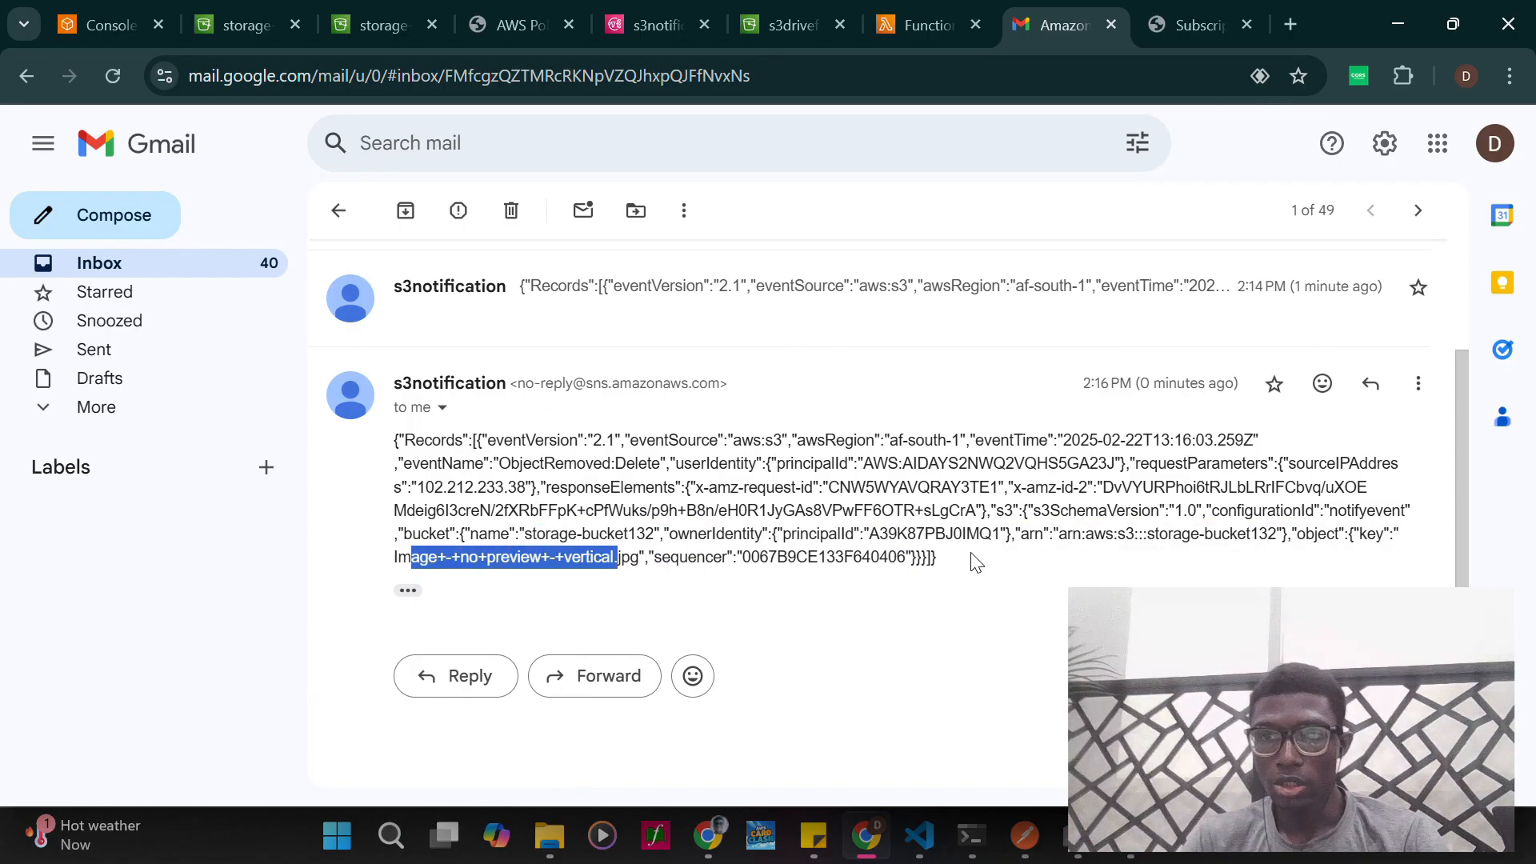
pyautogui.click(1053, 560)
pyautogui.scroll(2, 1053, 560)
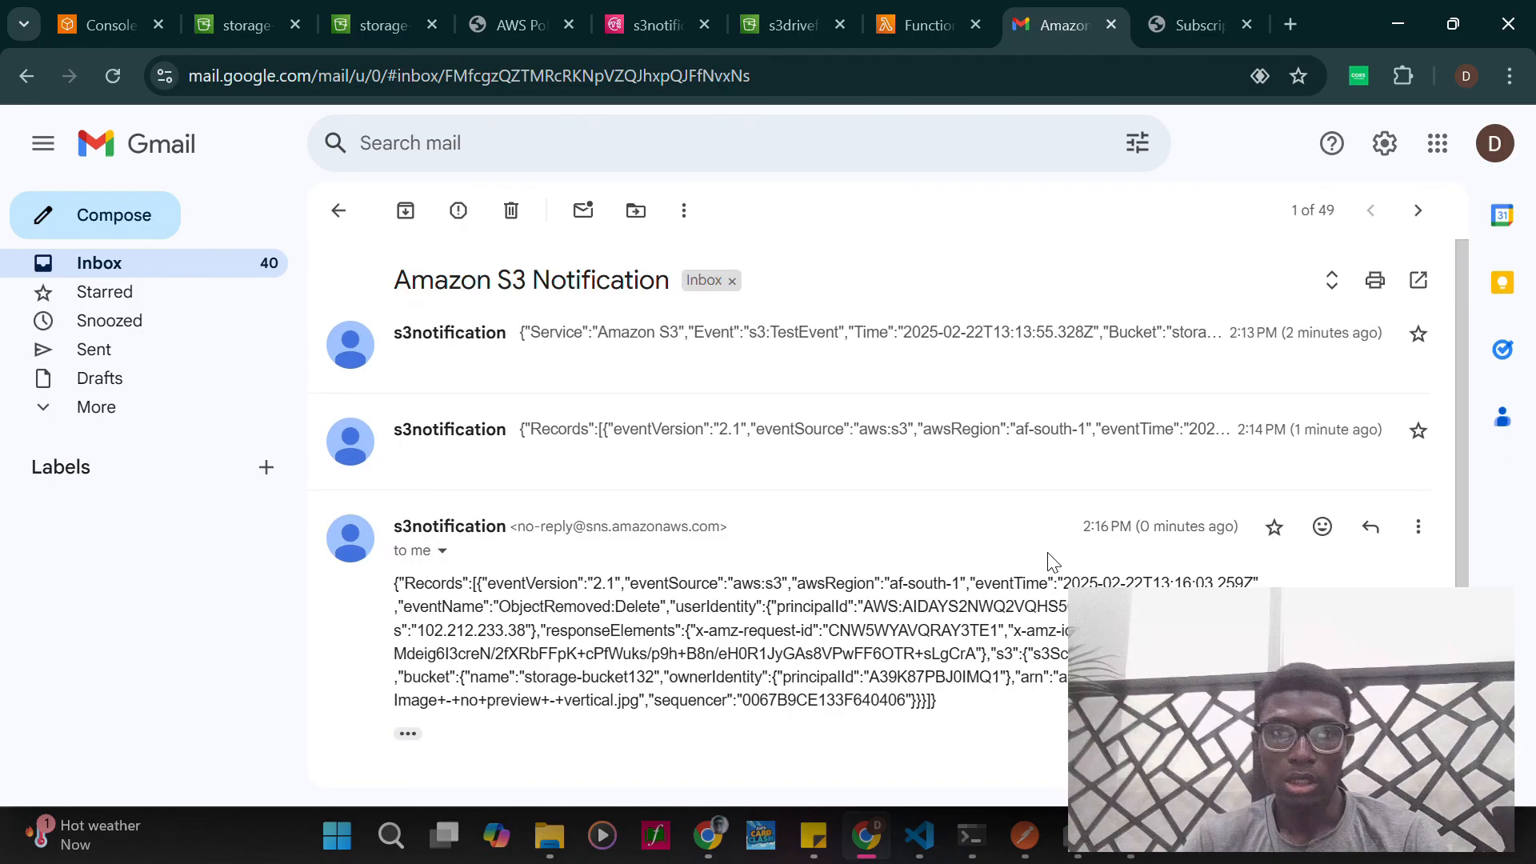
# - Expand and review the two earlier messages in the thread, and switch back to the storage-bucket132 page in the S3 console
pyautogui.click(438, 336)
pyautogui.scroll(-3, 460, 480)
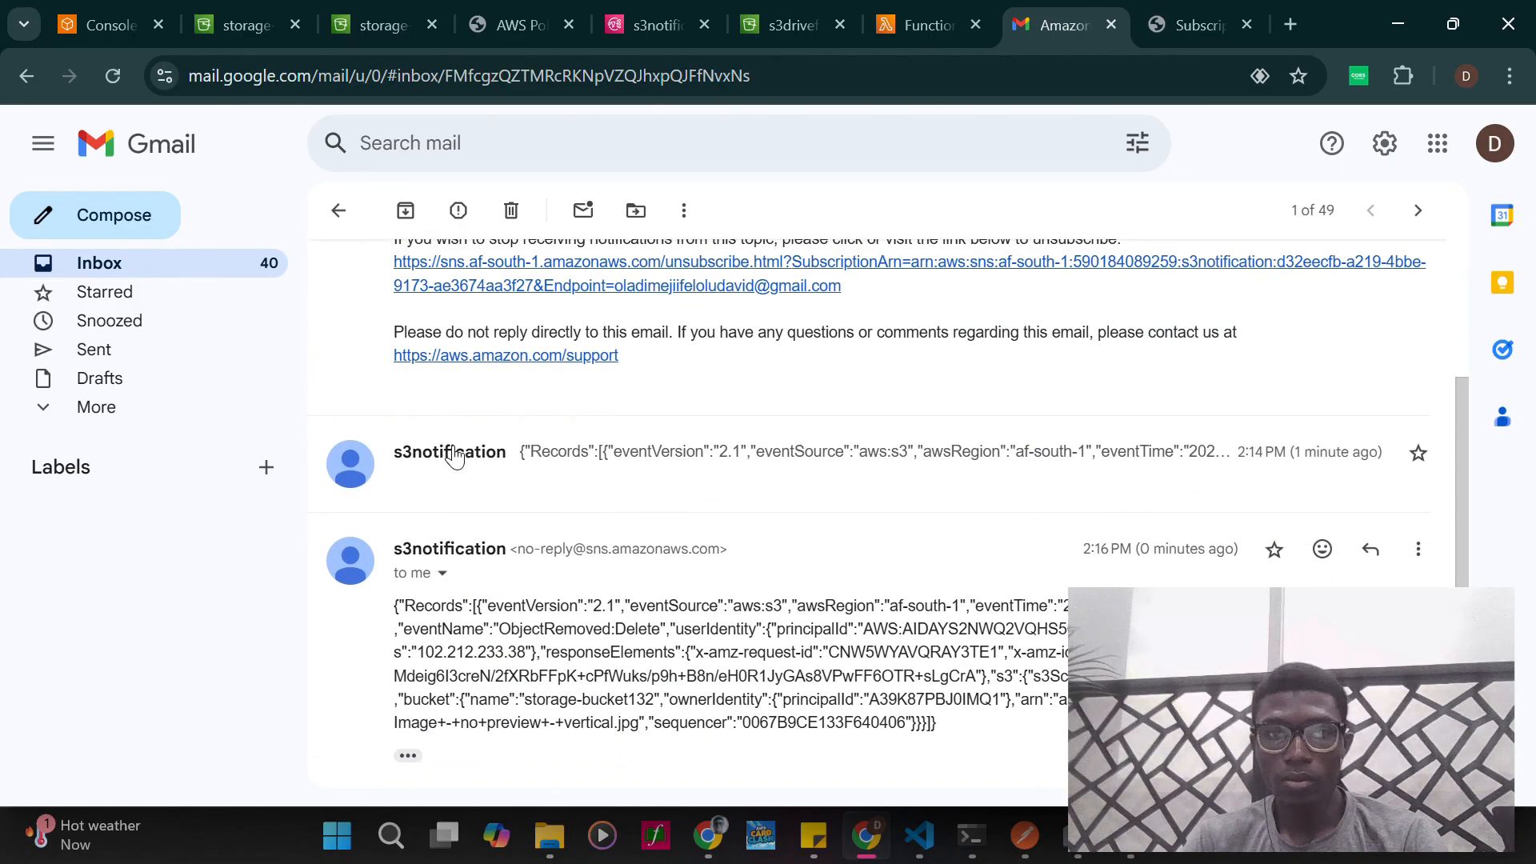
pyautogui.click(455, 456)
pyautogui.scroll(-3, 606, 480)
pyautogui.scroll(3, 606, 480)
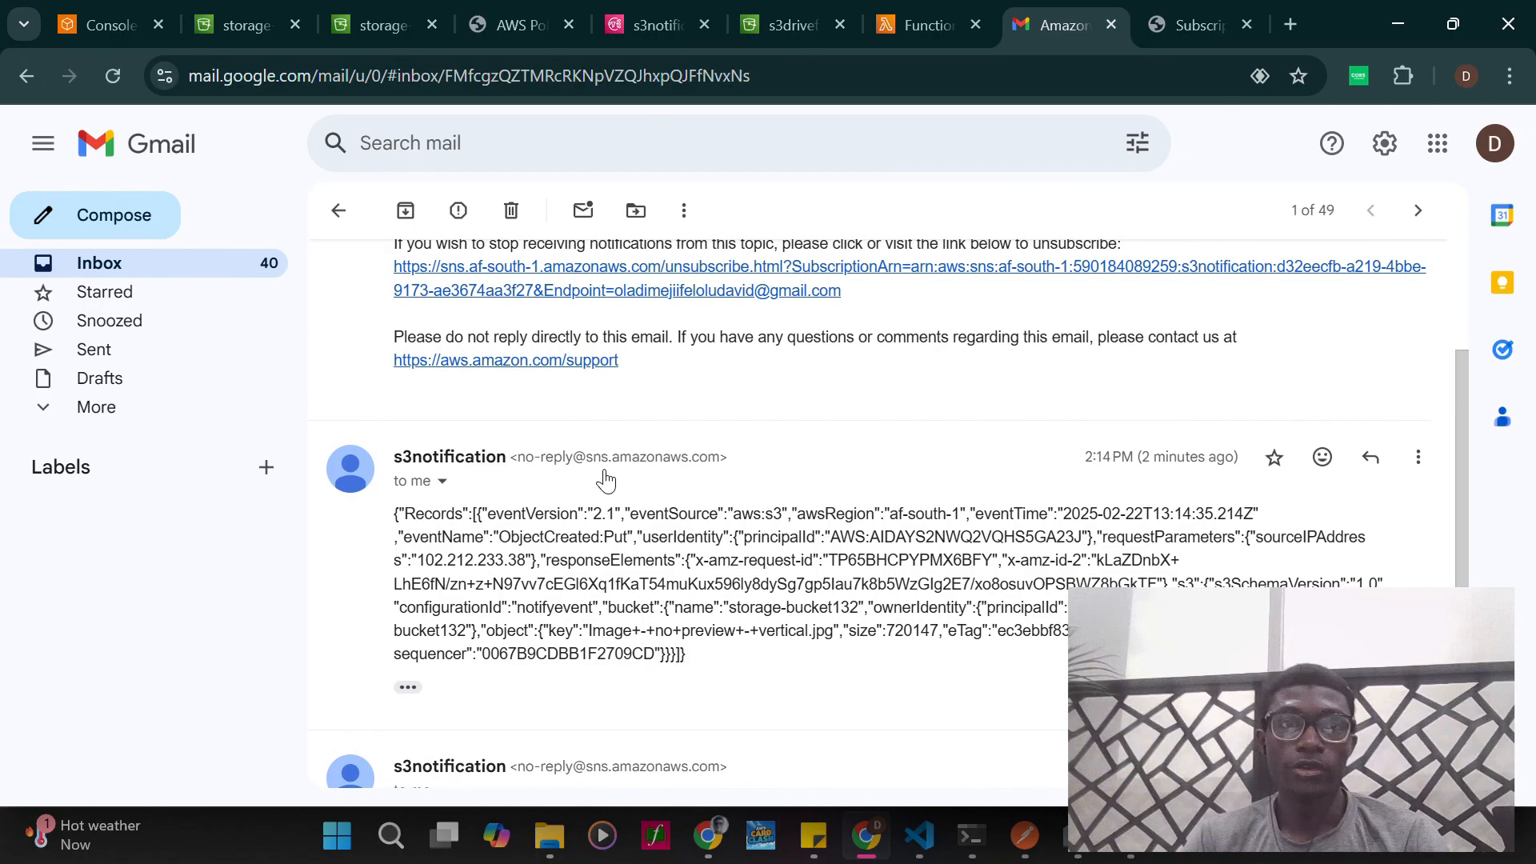
pyautogui.click(354, 25)
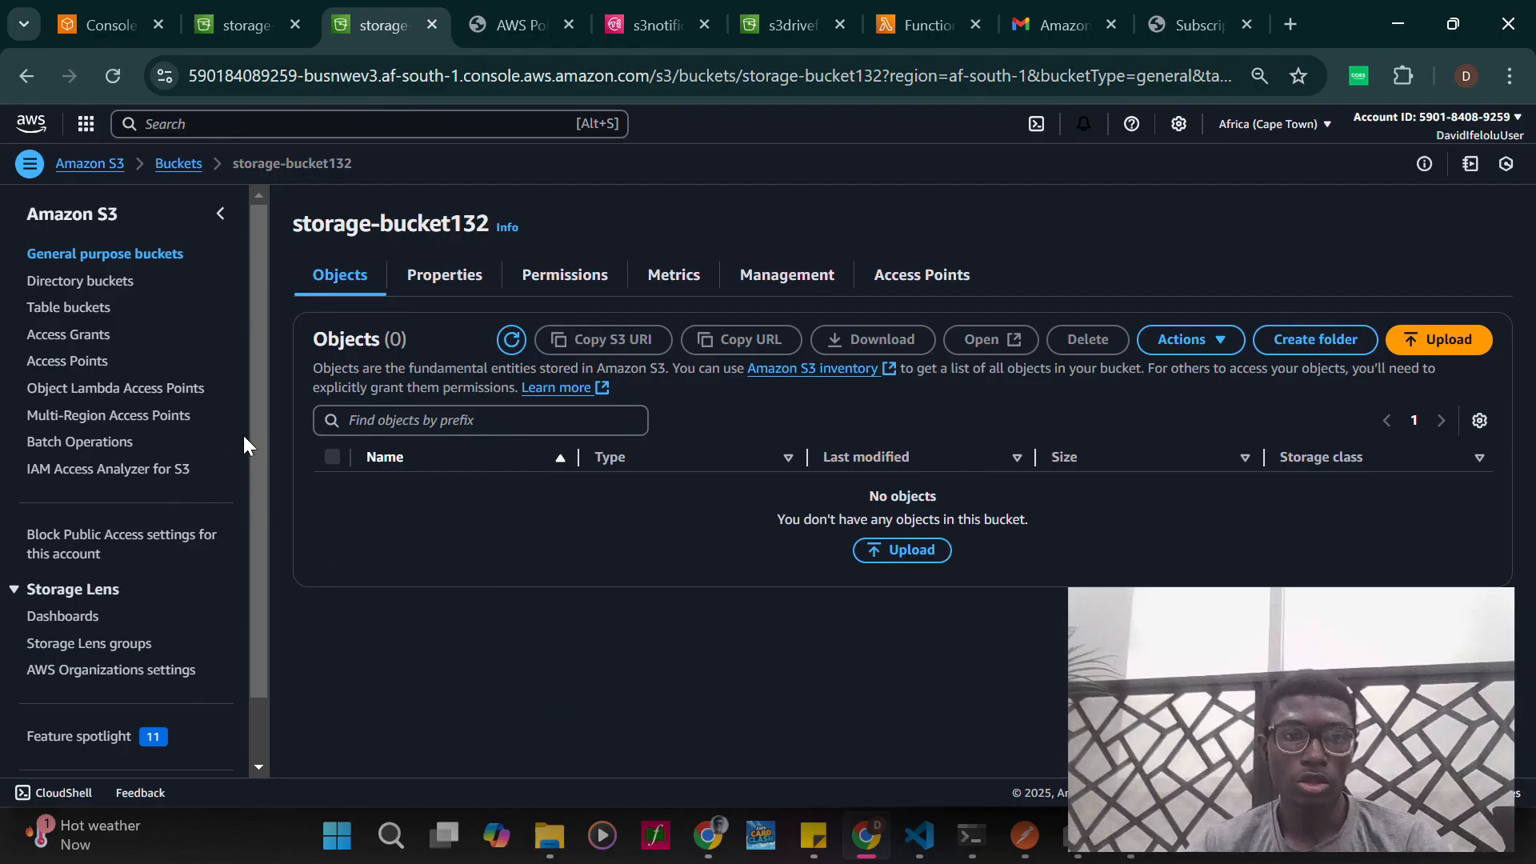
pyautogui.moveTo(258, 460)
pyautogui.mouseDown()
pyautogui.moveTo(258, 520)
pyautogui.moveTo(241, 439)
pyautogui.mouseUp()
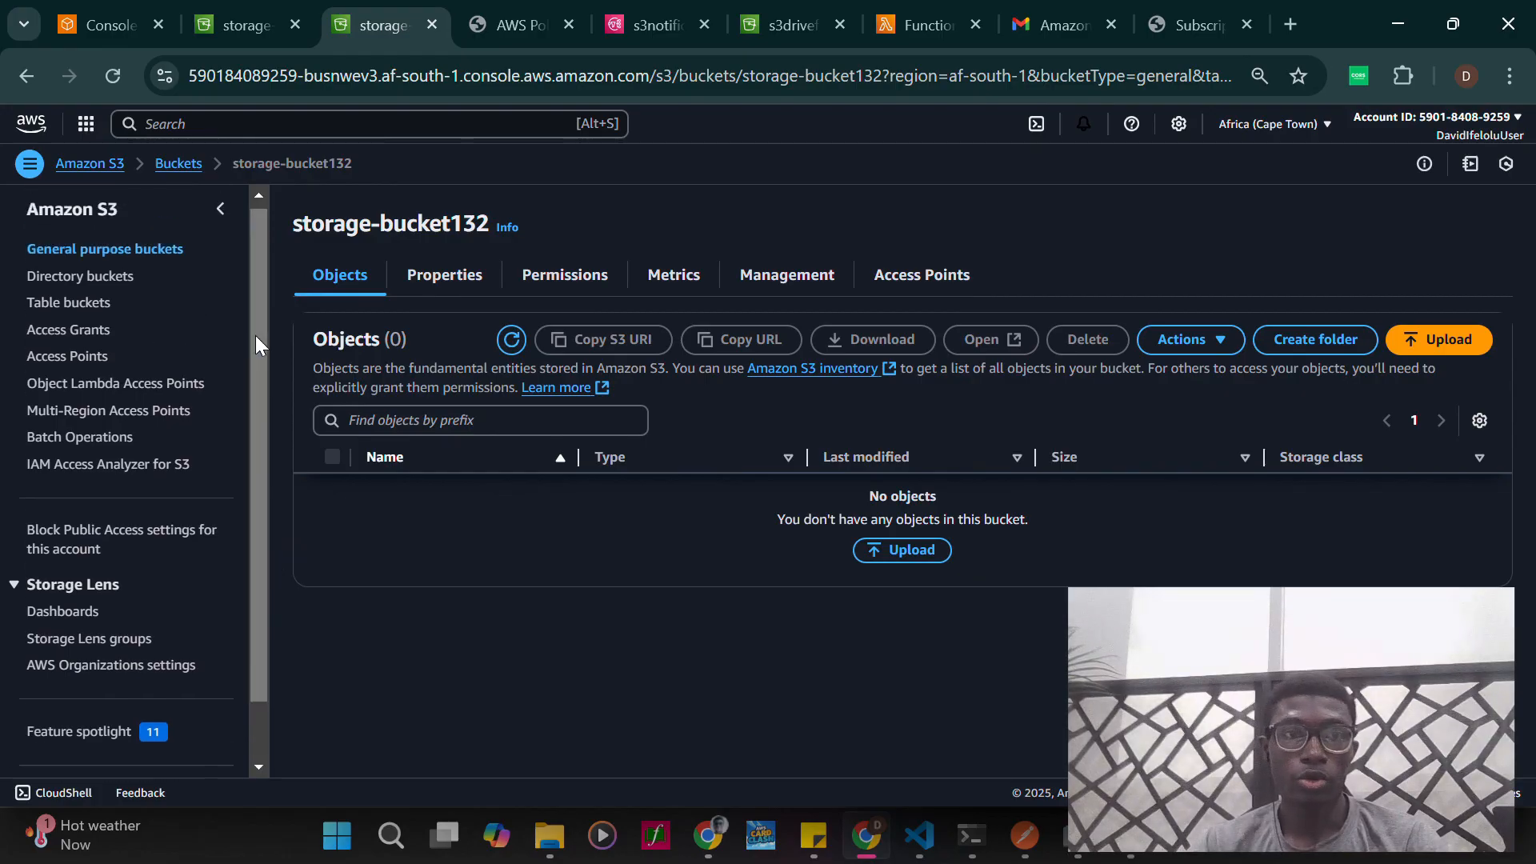
pyautogui.moveTo(256, 334); pyautogui.dragTo(258, 314)
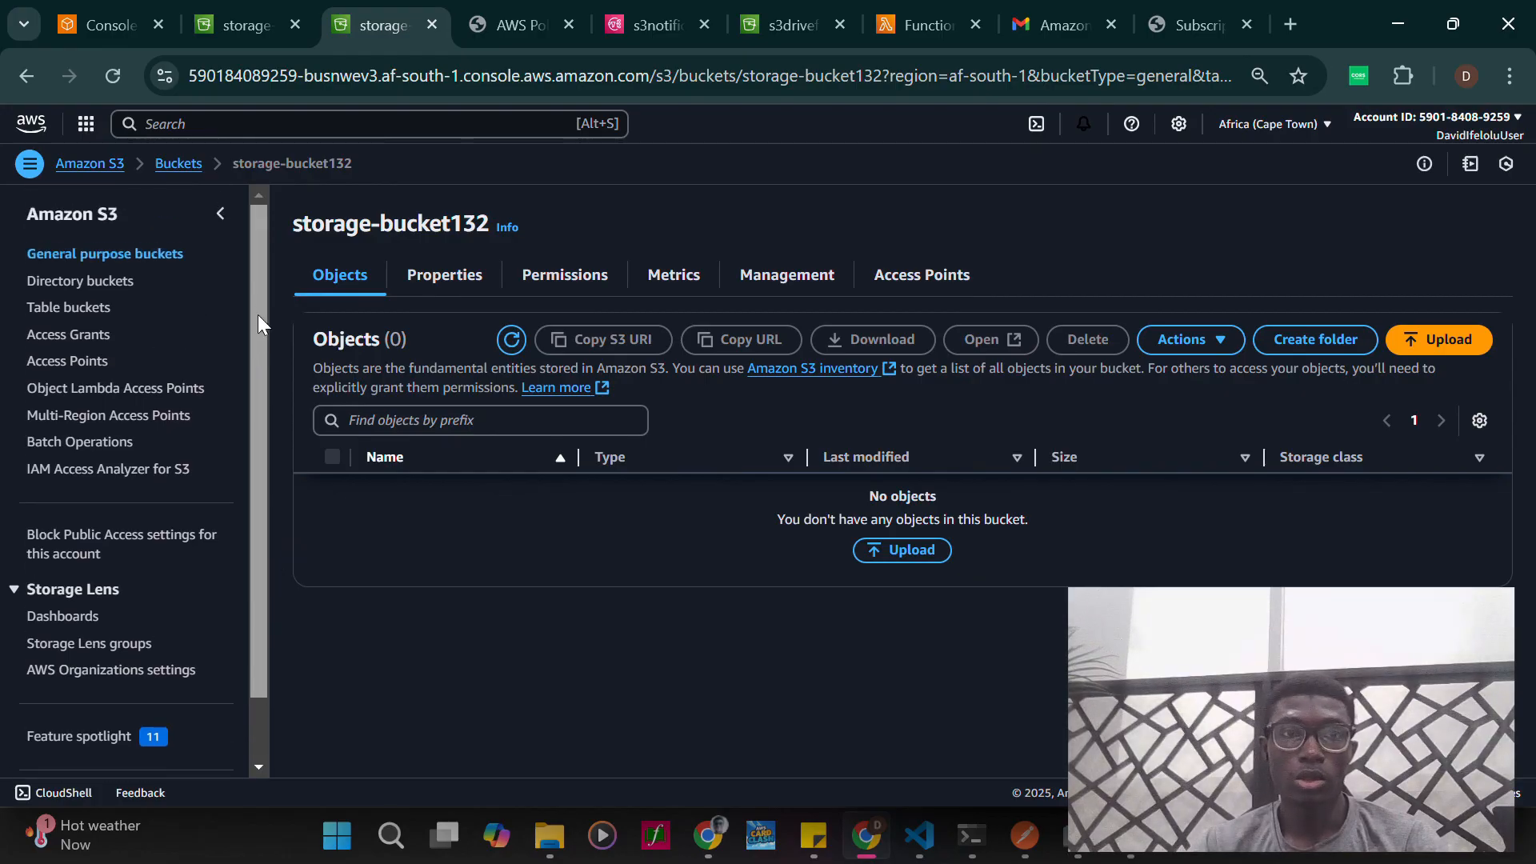
# - Show the properties of storage-bucket132 and locate the Event notifications section
pyautogui.click(422, 276)
pyautogui.scroll(-5, 462, 402)
pyautogui.scroll(-7, 464, 404)
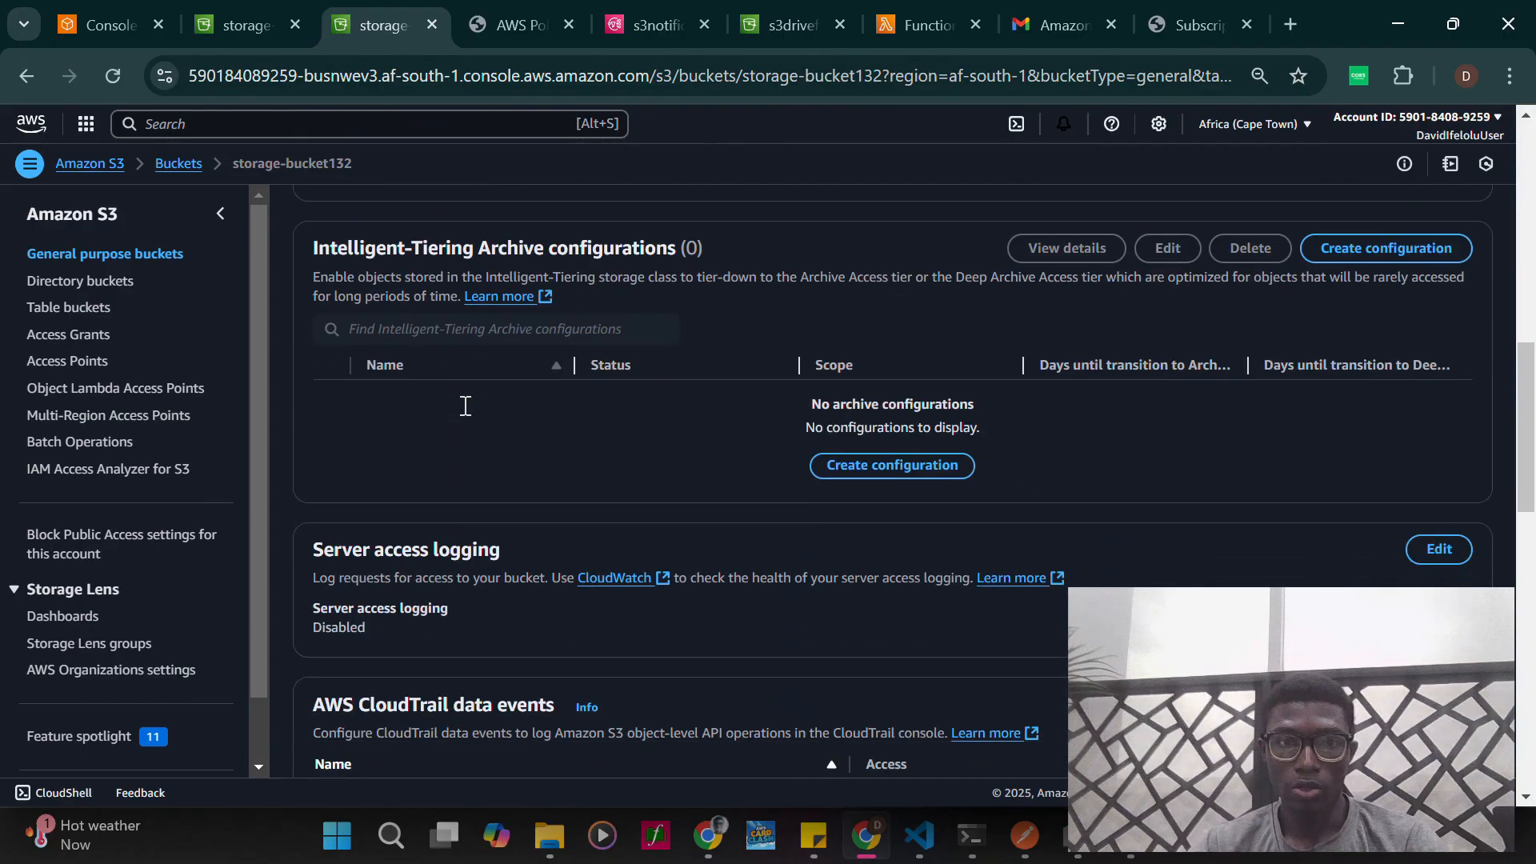
pyautogui.scroll(7, 509, 443)
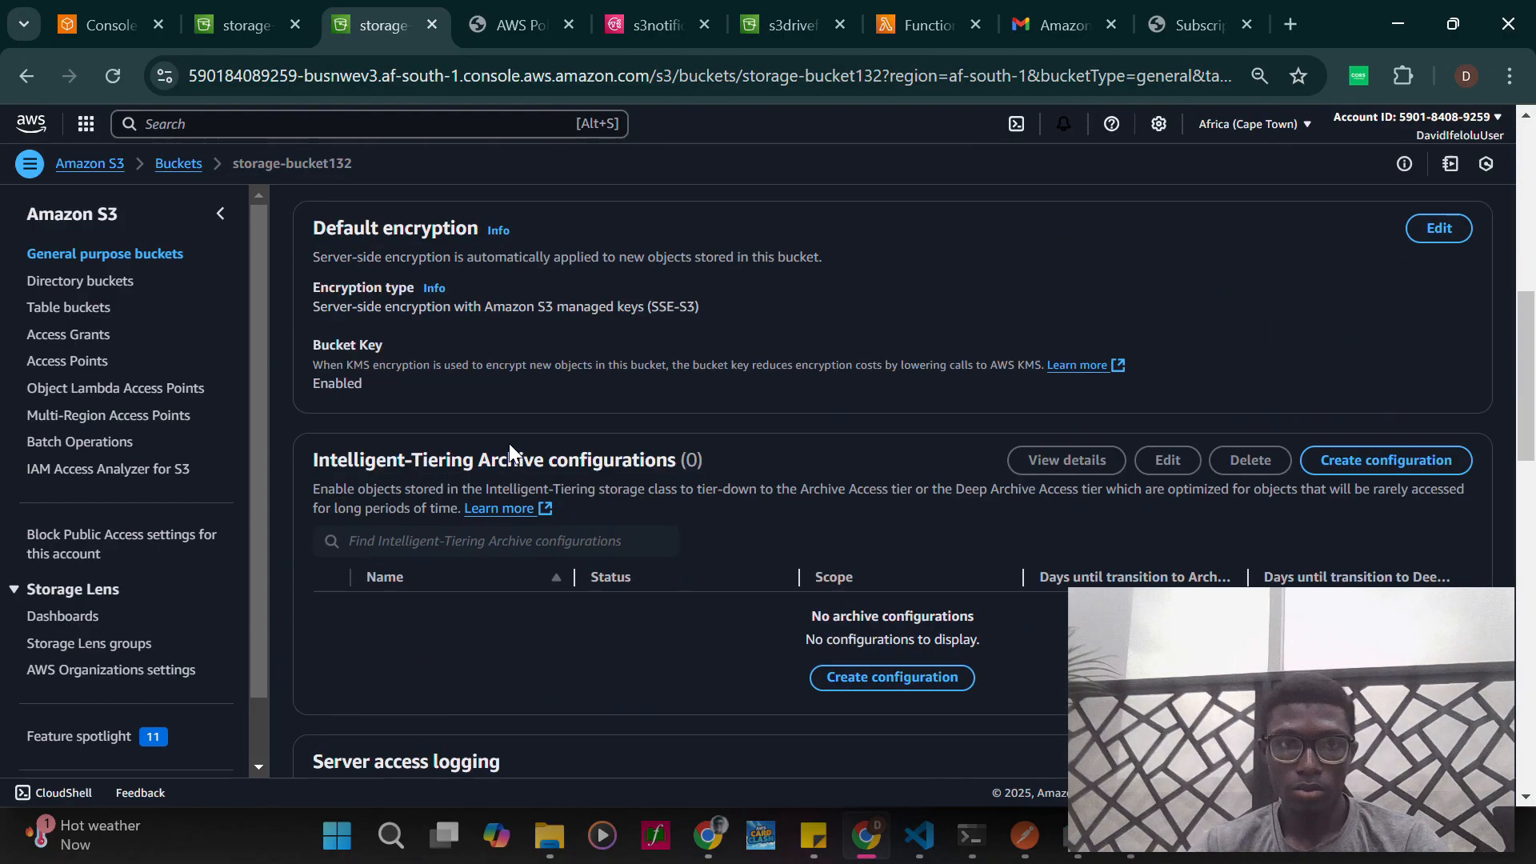
pyautogui.scroll(6, 508, 444)
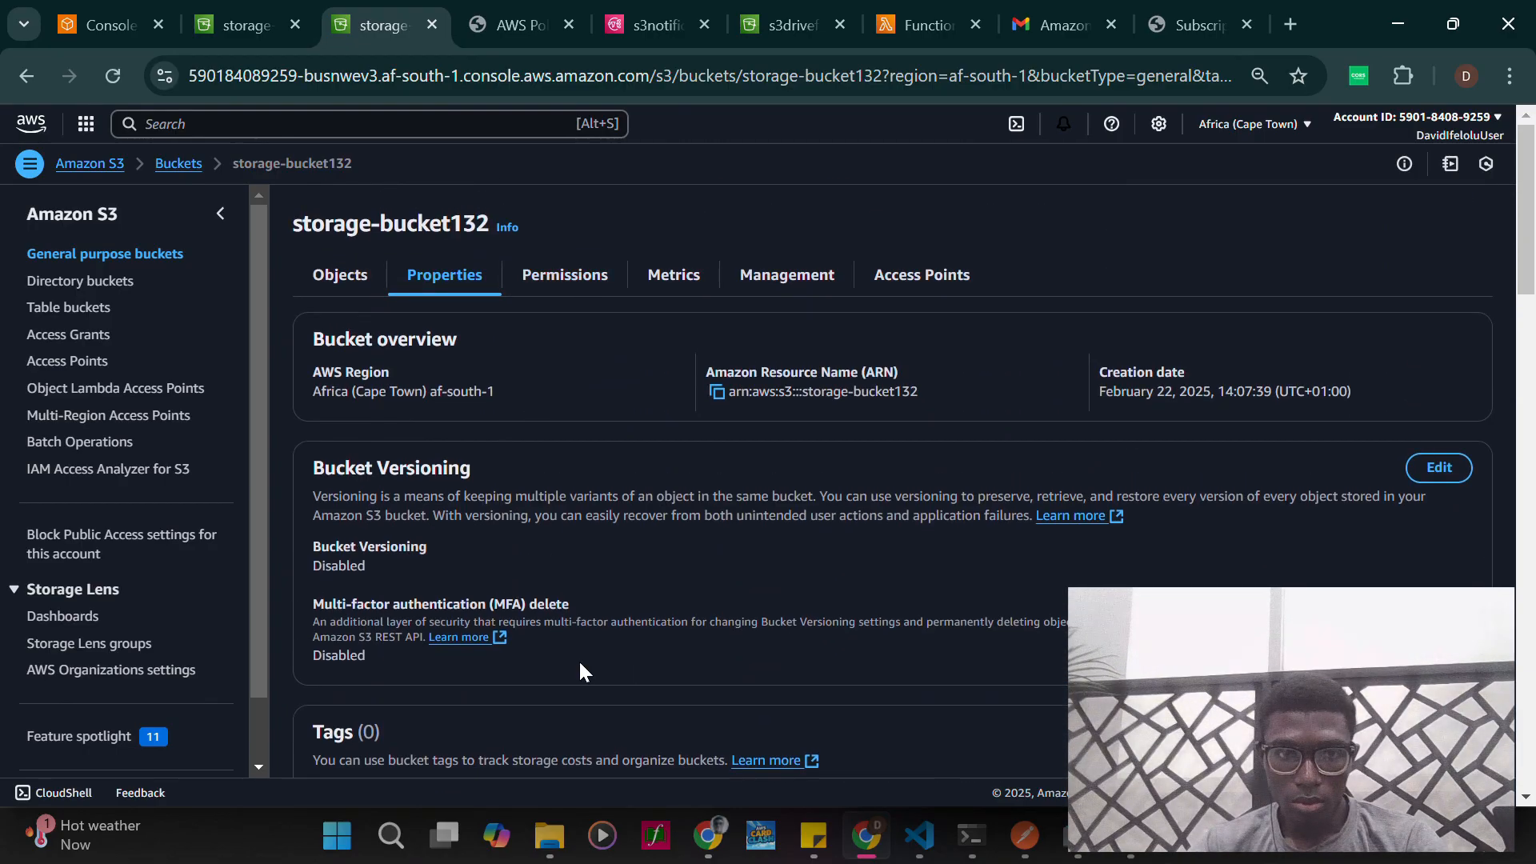
pyautogui.scroll(-13, 580, 661)
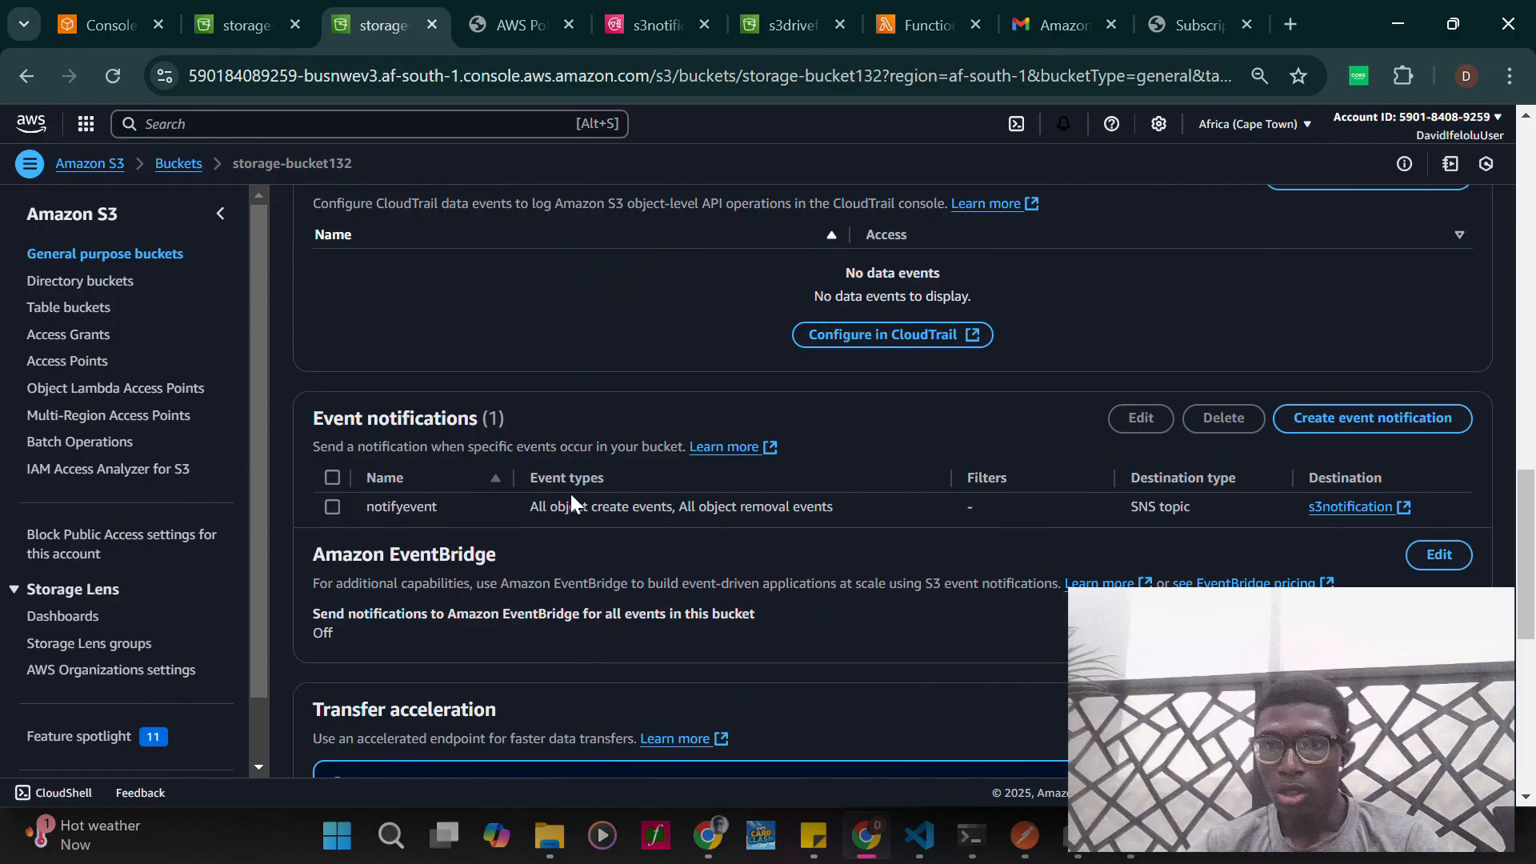
pyautogui.scroll(-2, 781, 635)
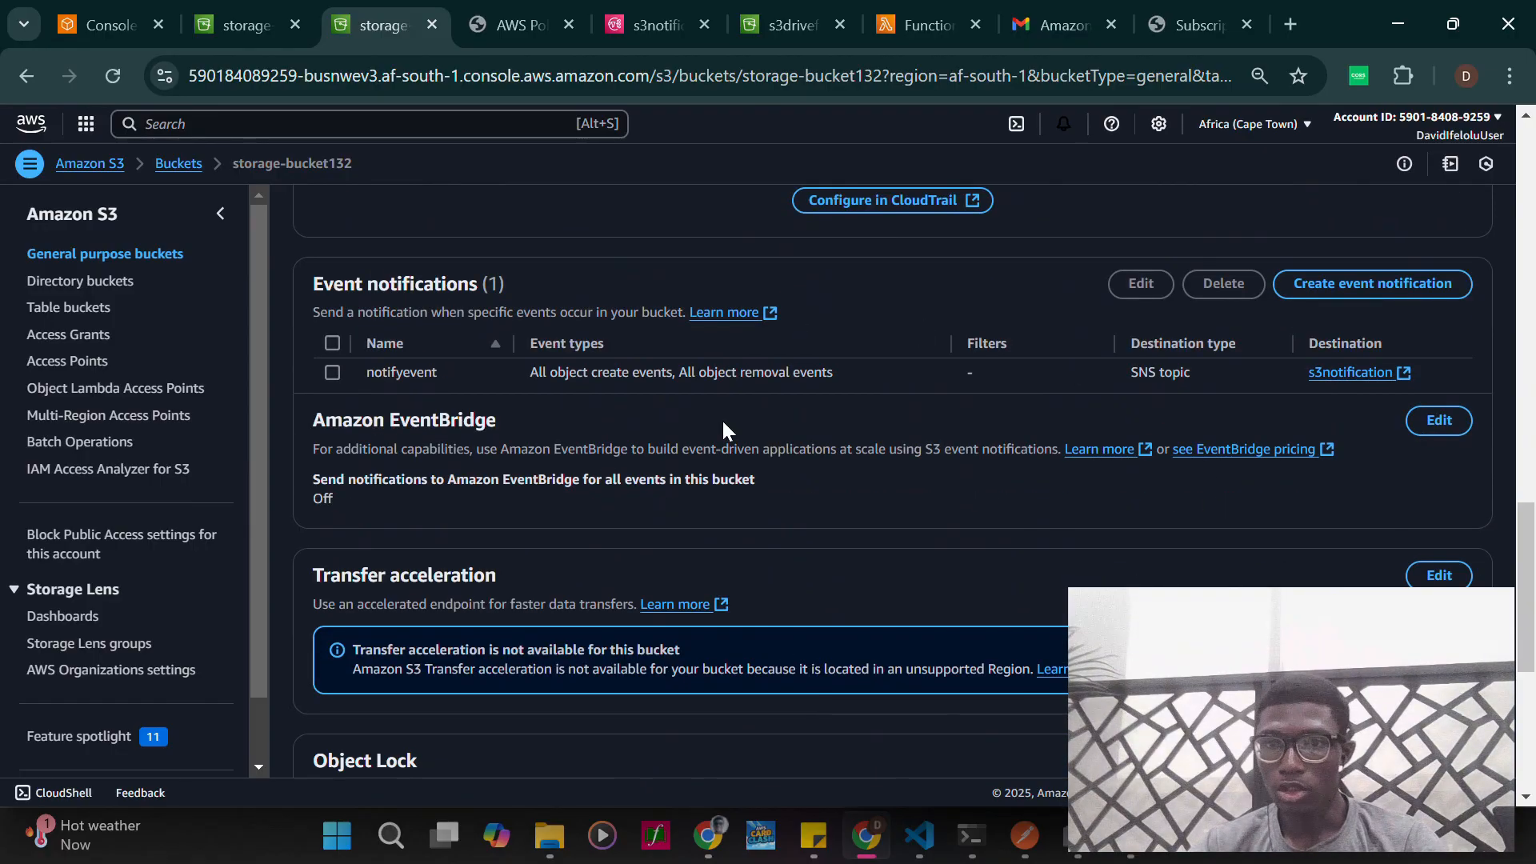
# - Open the form for a new event notification, review the destination types including SNS topic, and cancel without creating one
pyautogui.click(1351, 288)
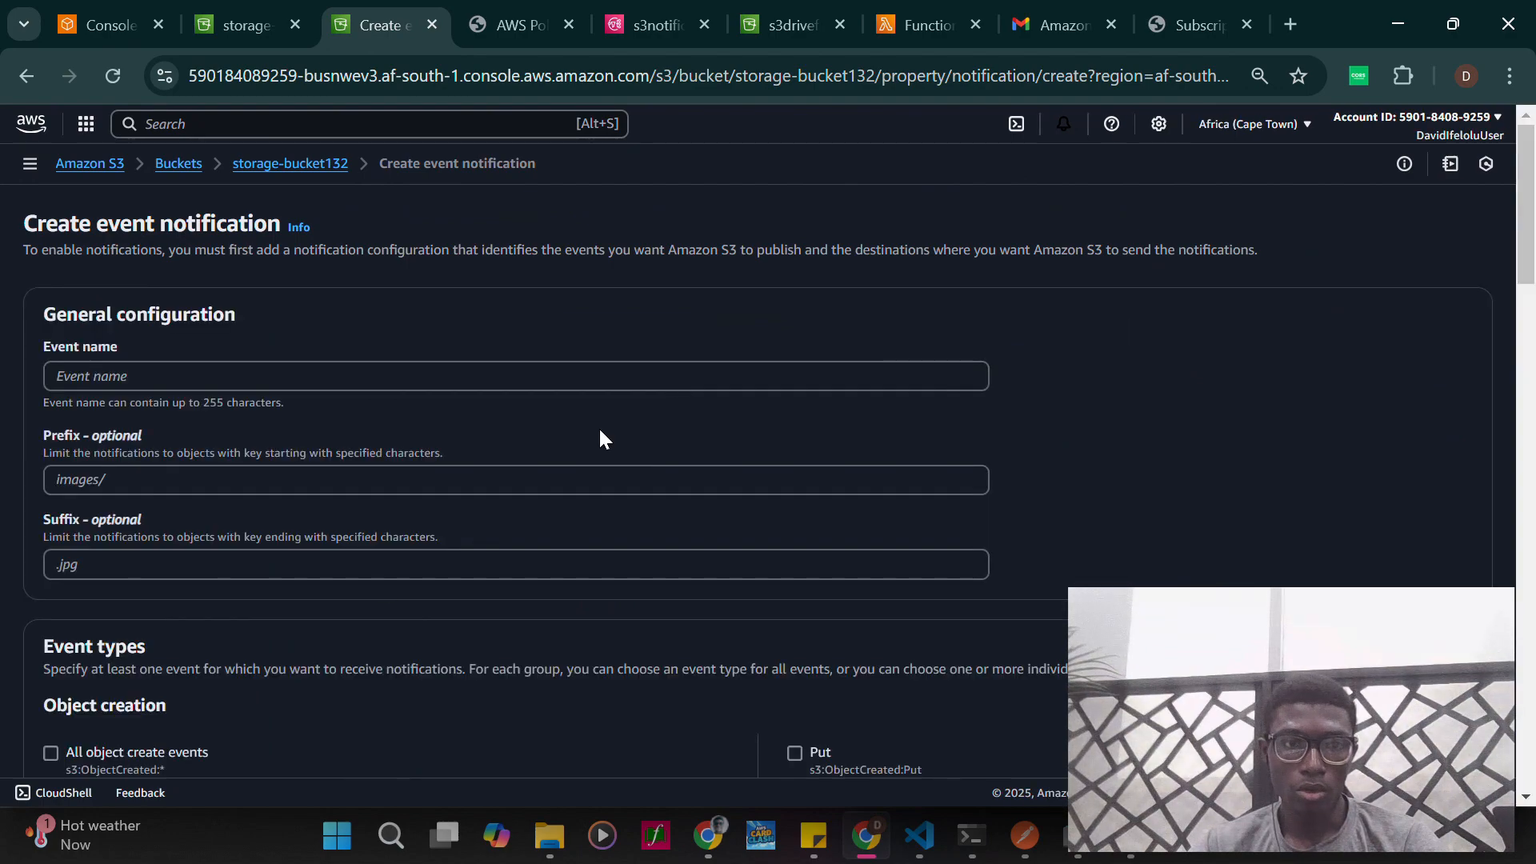
pyautogui.scroll(-5, 382, 596)
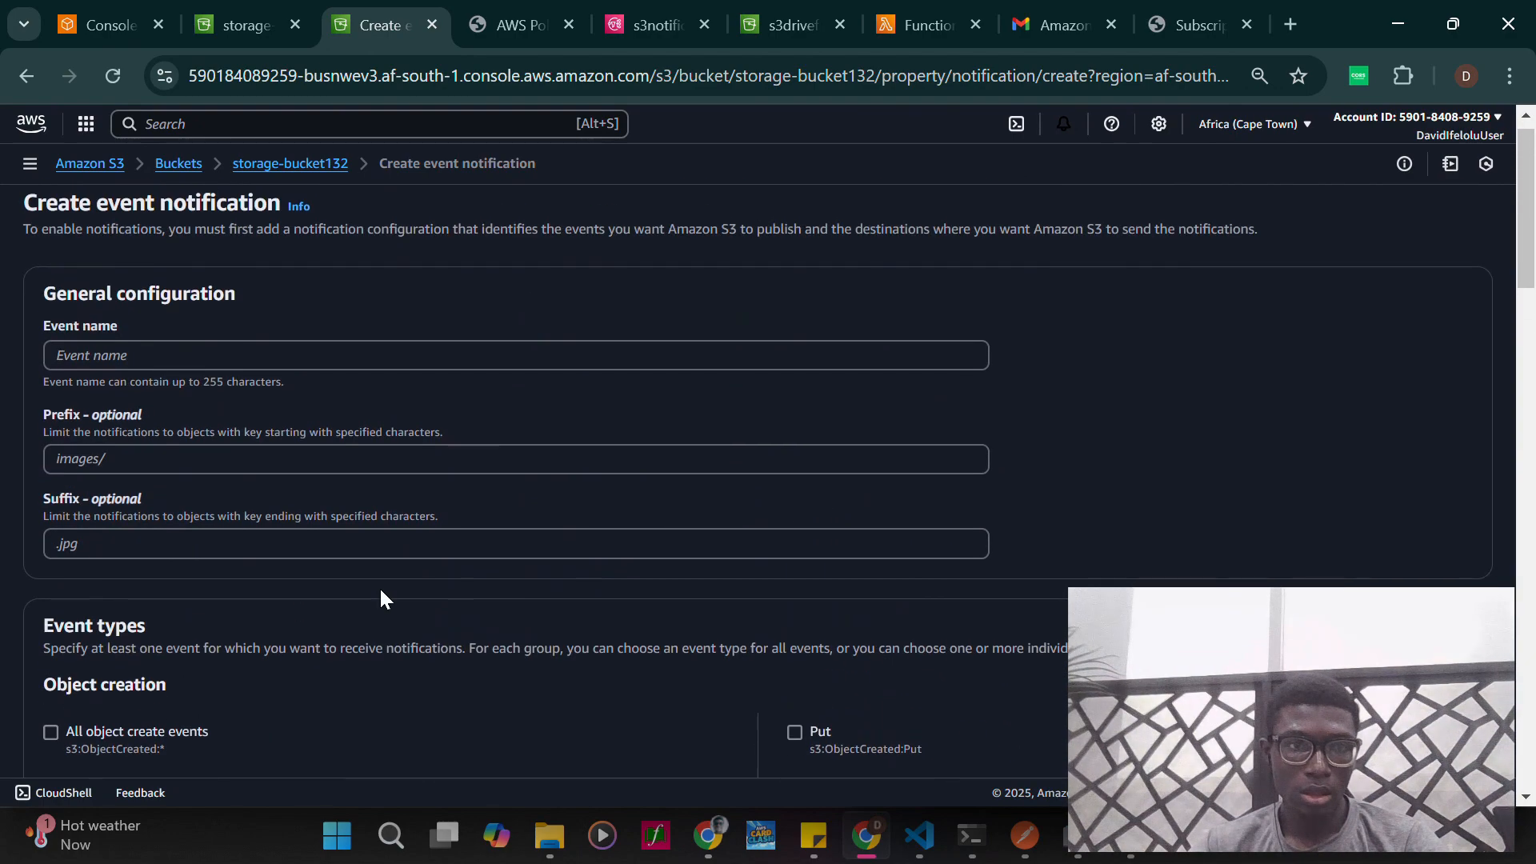
pyautogui.scroll(-12, 381, 592)
pyautogui.scroll(-10, 381, 592)
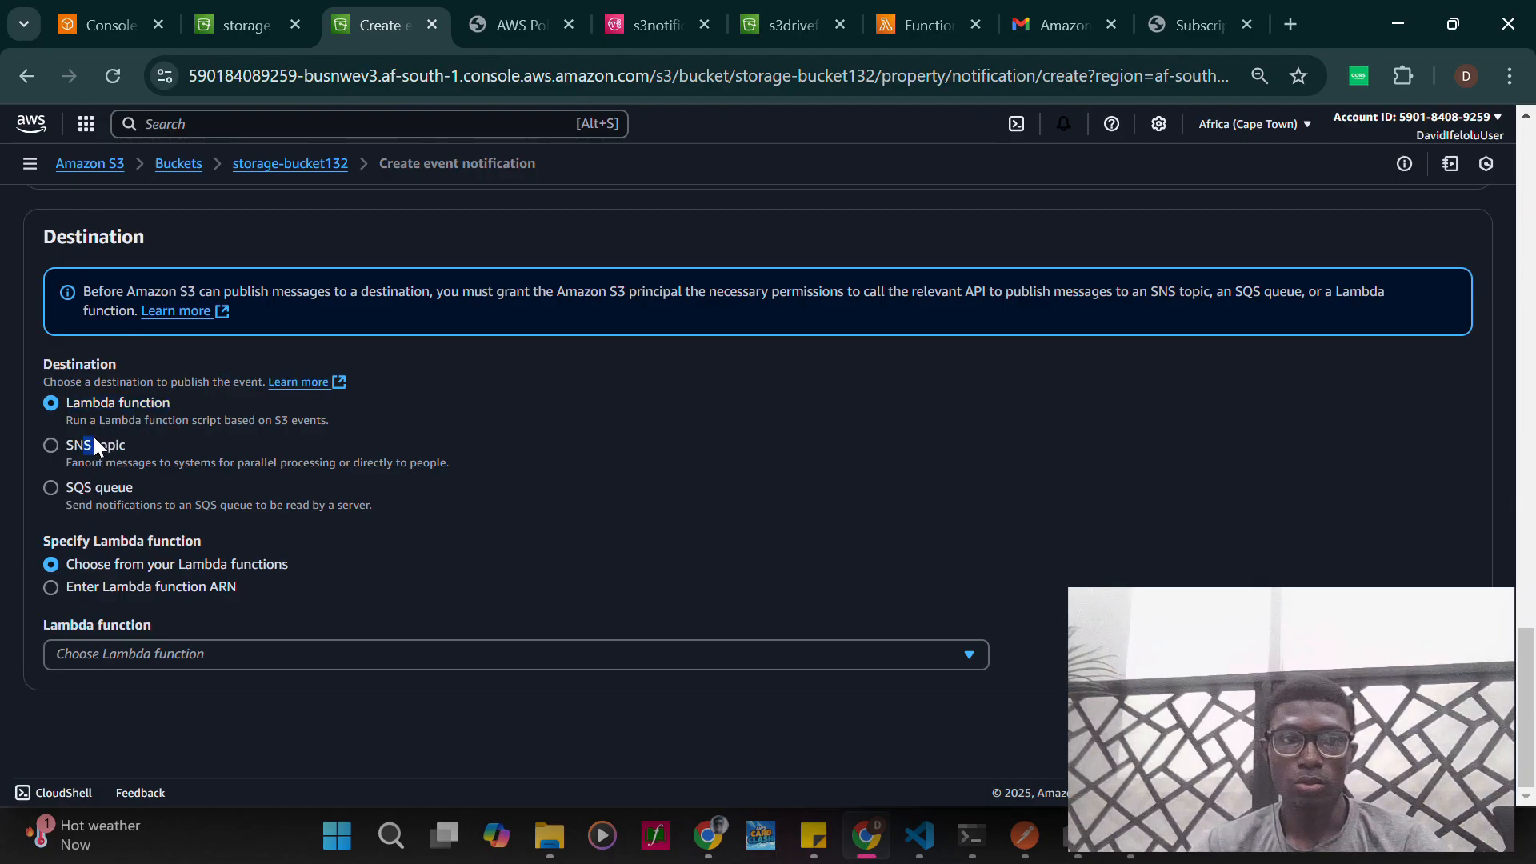
pyautogui.moveTo(93, 445); pyautogui.dragTo(84, 445)
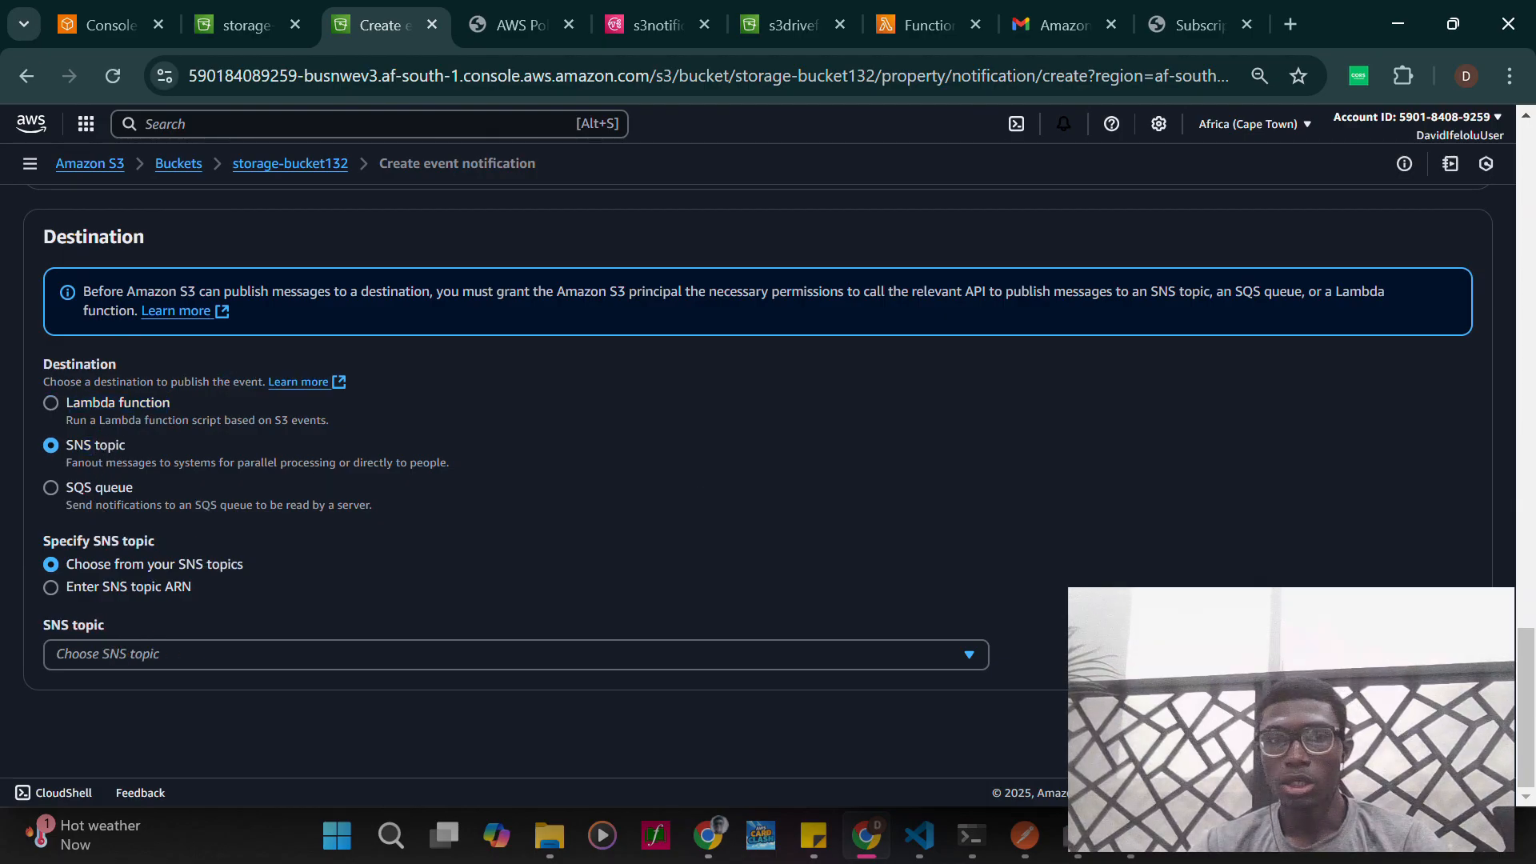
pyautogui.click(1328, 724)
# - Examine the Amazon EventBridge section in the bucket's properties, view its Off/On notification setting and cancel without saving
pyautogui.scroll(-10, 949, 556)
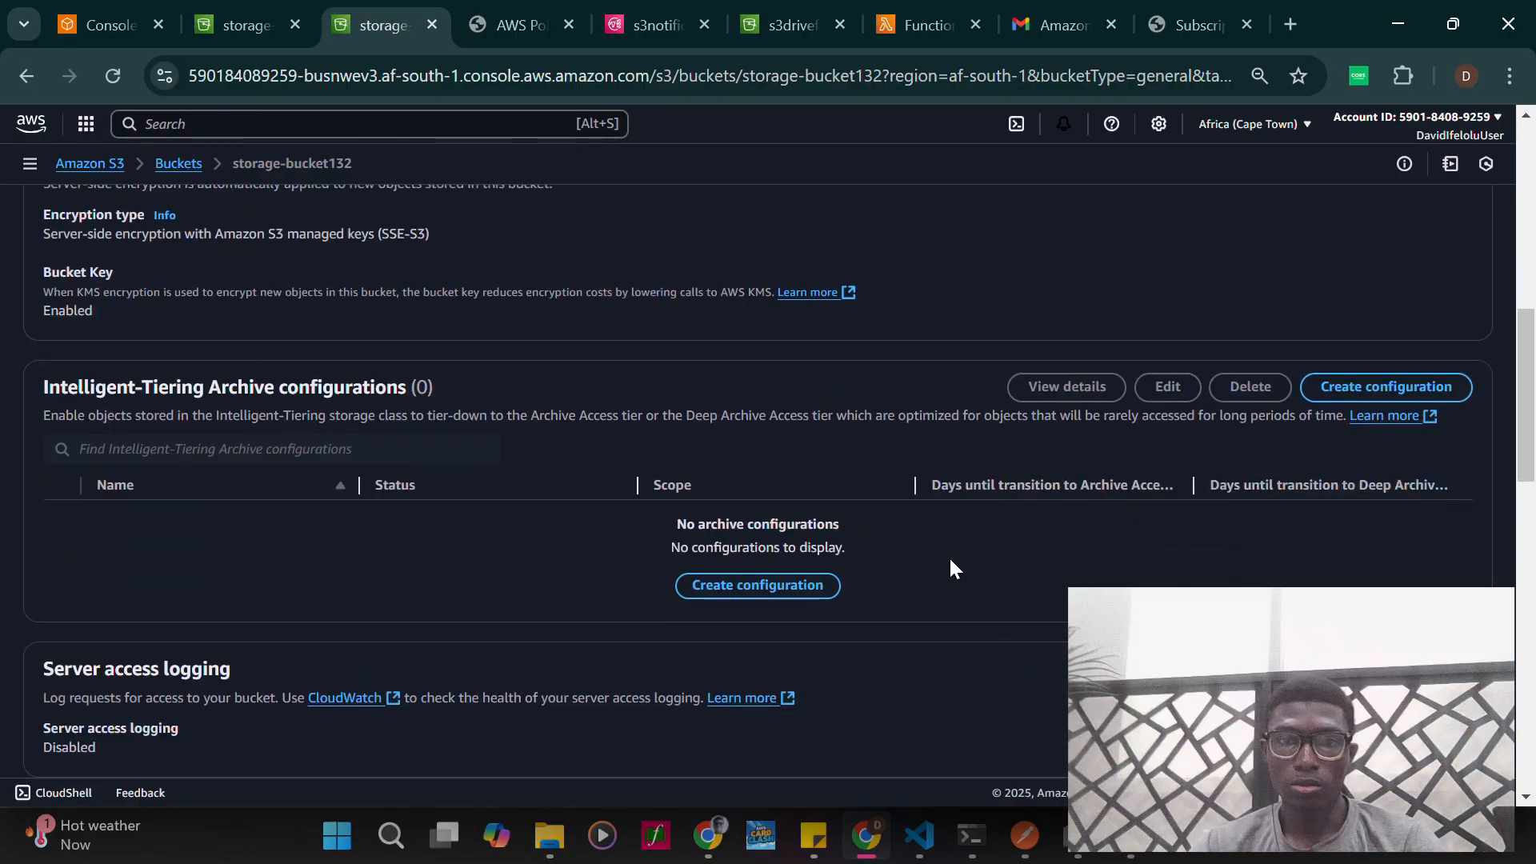
pyautogui.scroll(-6, 950, 568)
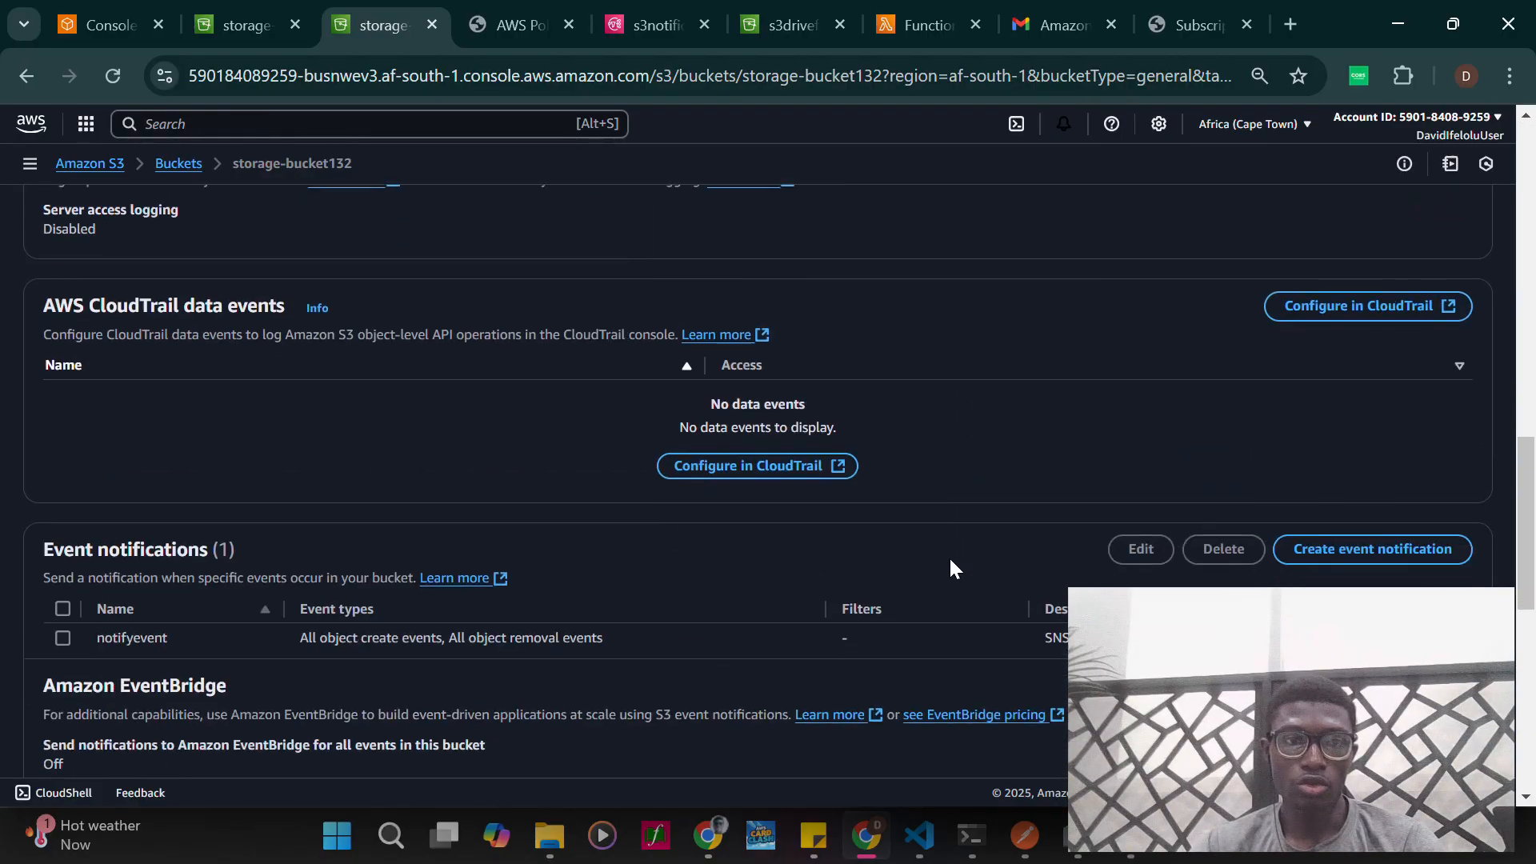
pyautogui.scroll(-4, 950, 568)
pyautogui.moveTo(82, 359); pyautogui.dragTo(276, 384)
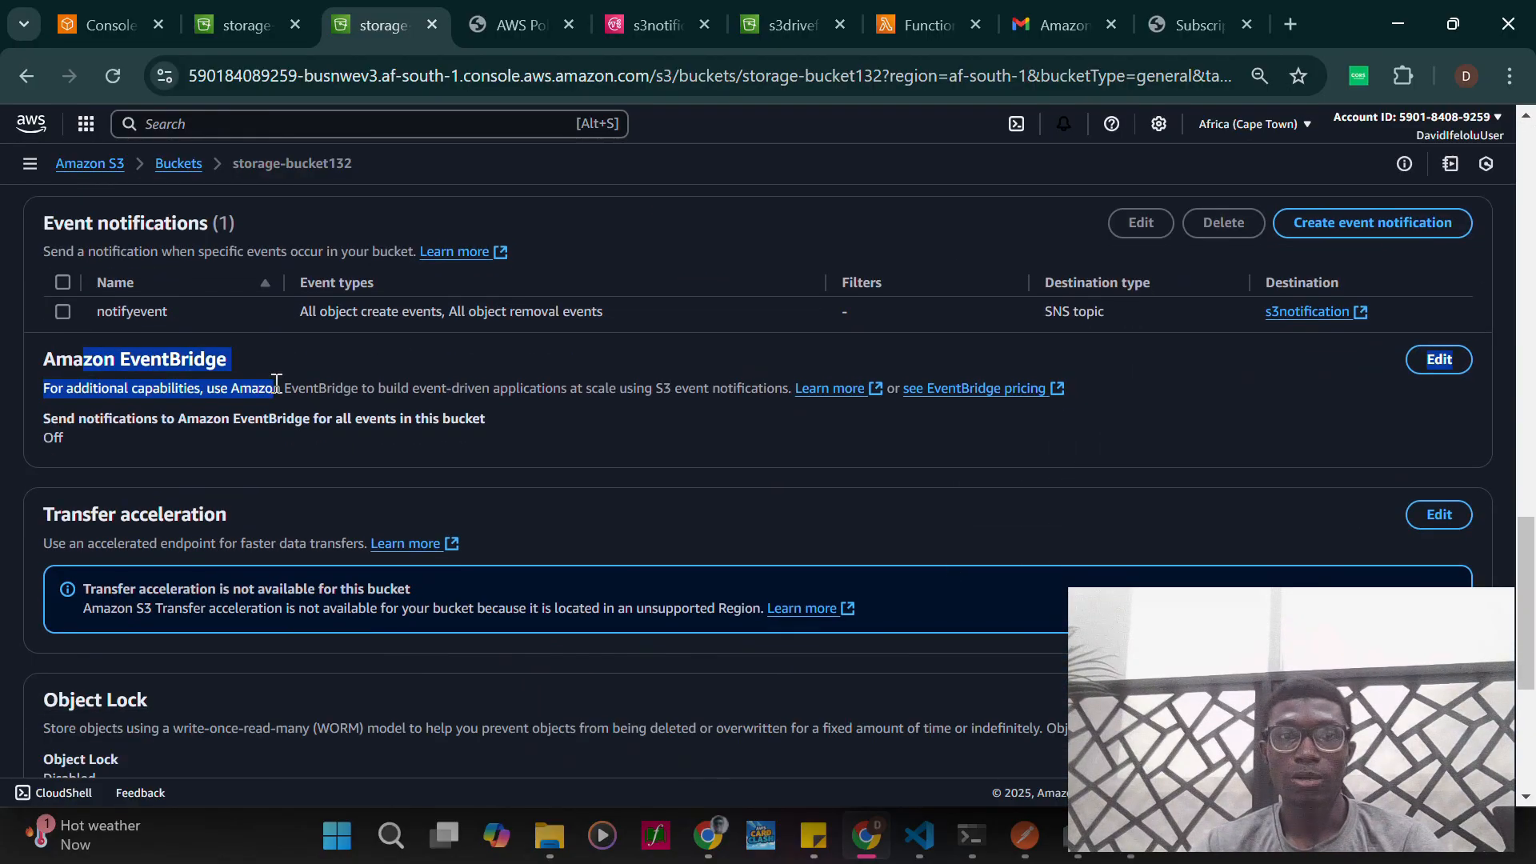
pyautogui.click(440, 378)
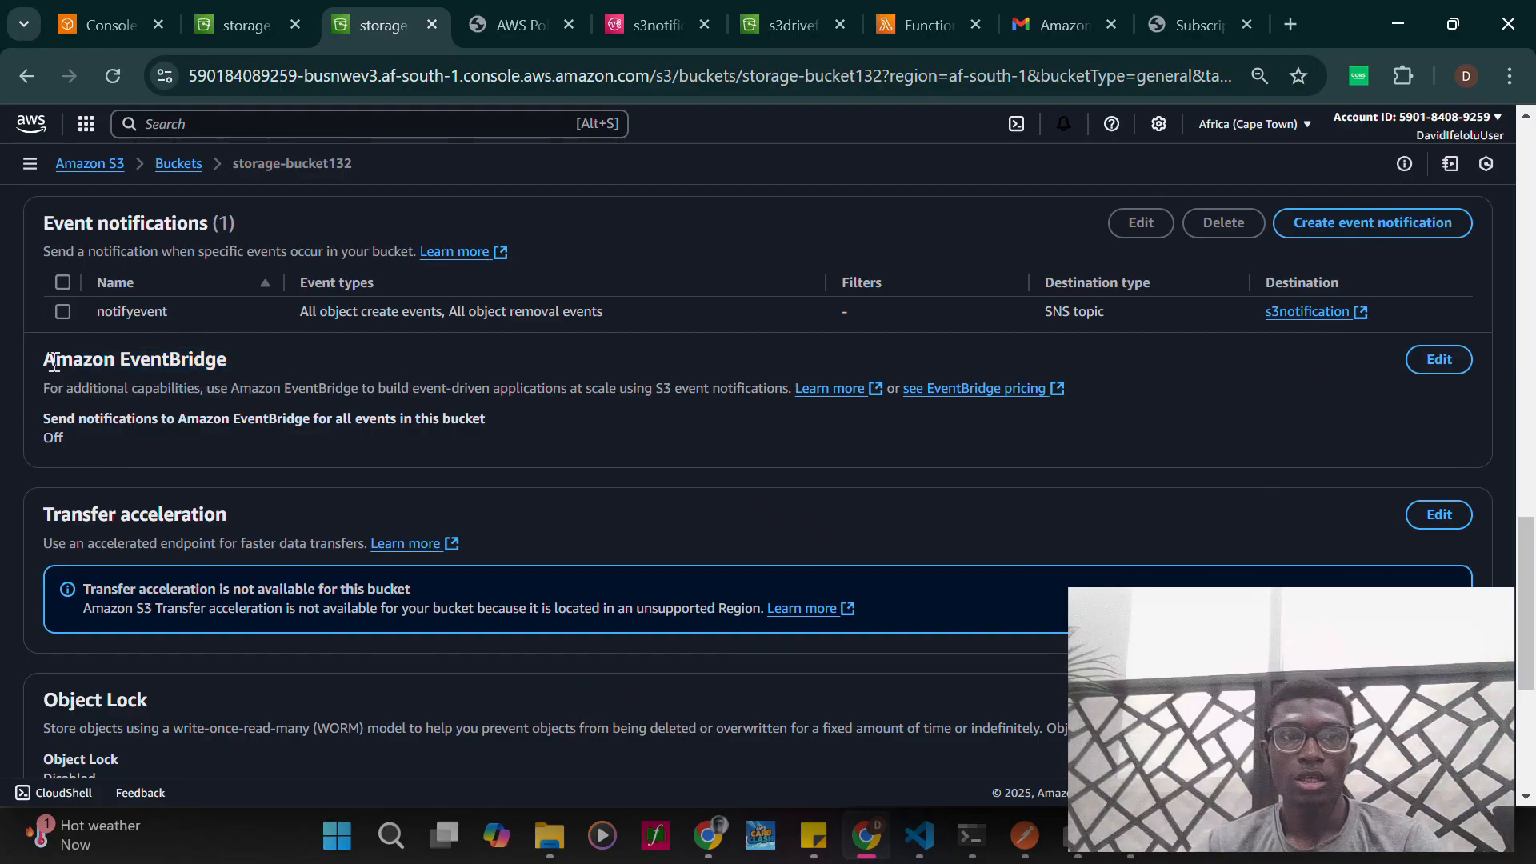
pyautogui.moveTo(53, 361); pyautogui.dragTo(251, 367)
pyautogui.click(332, 369)
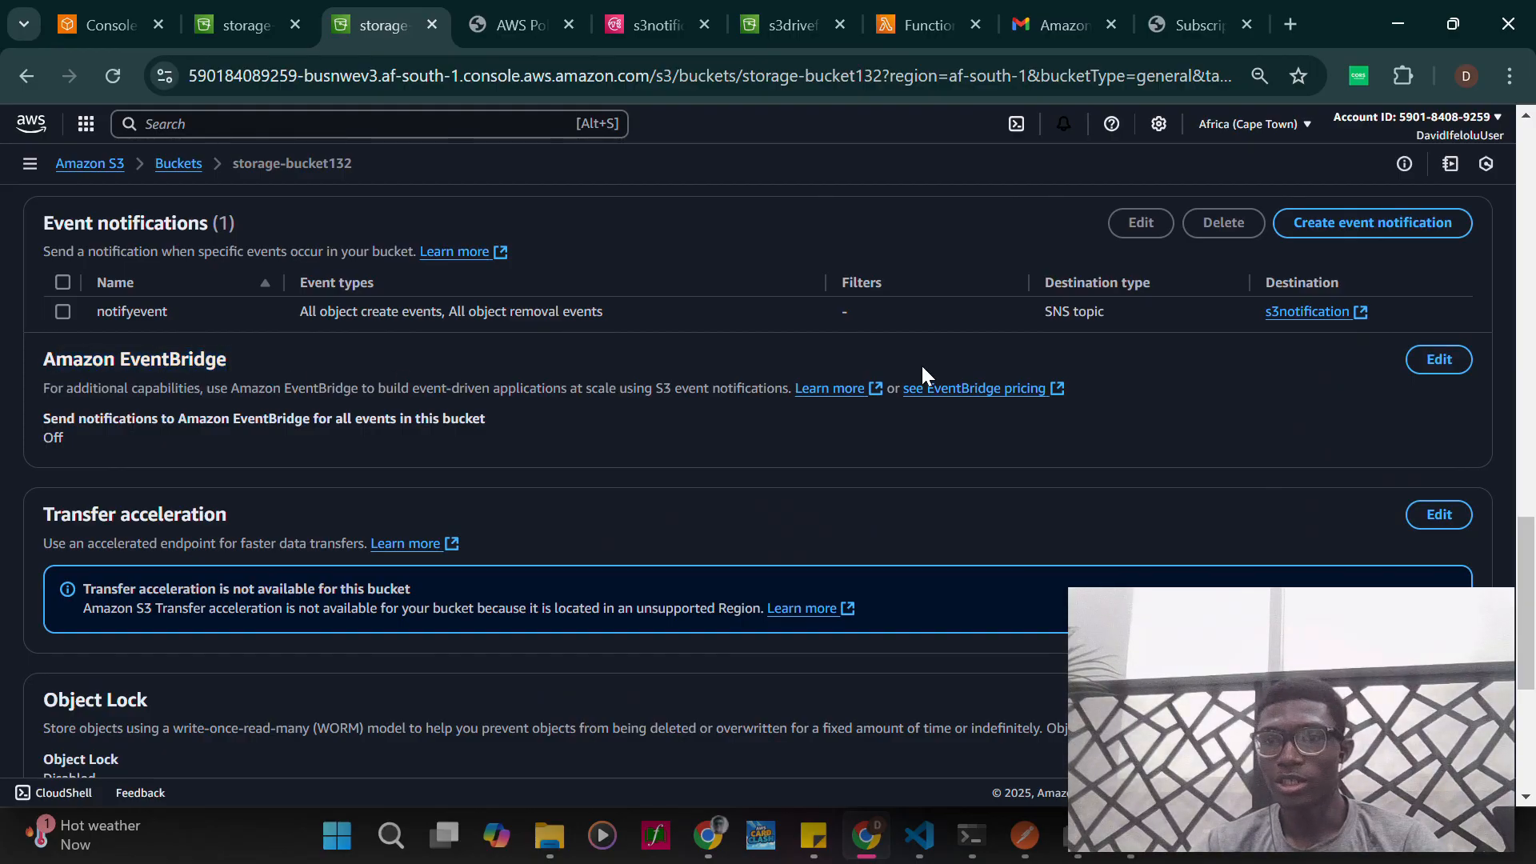
pyautogui.click(1440, 360)
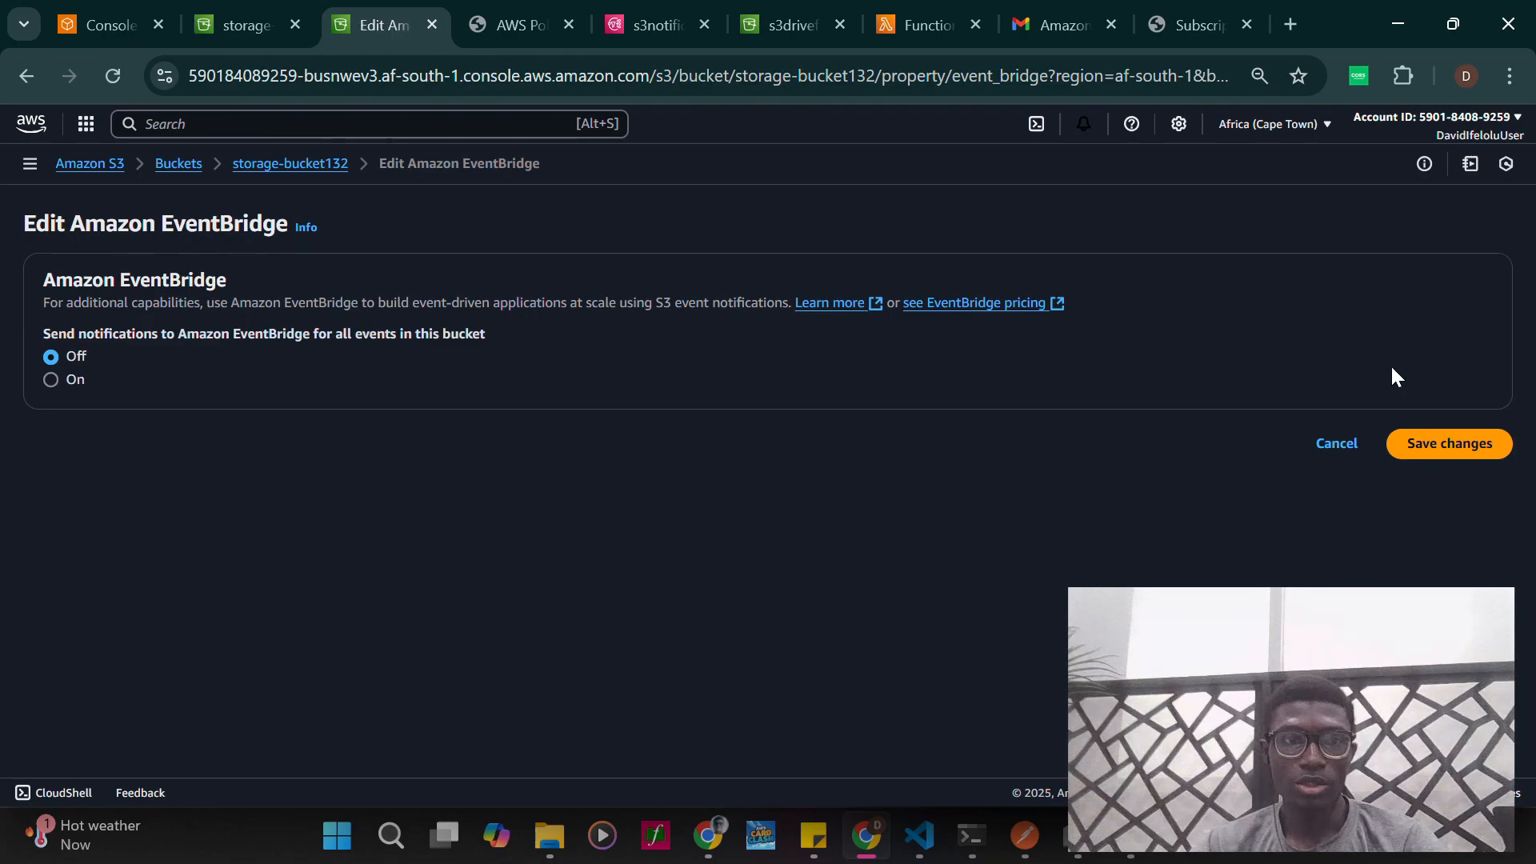
pyautogui.click(1352, 445)
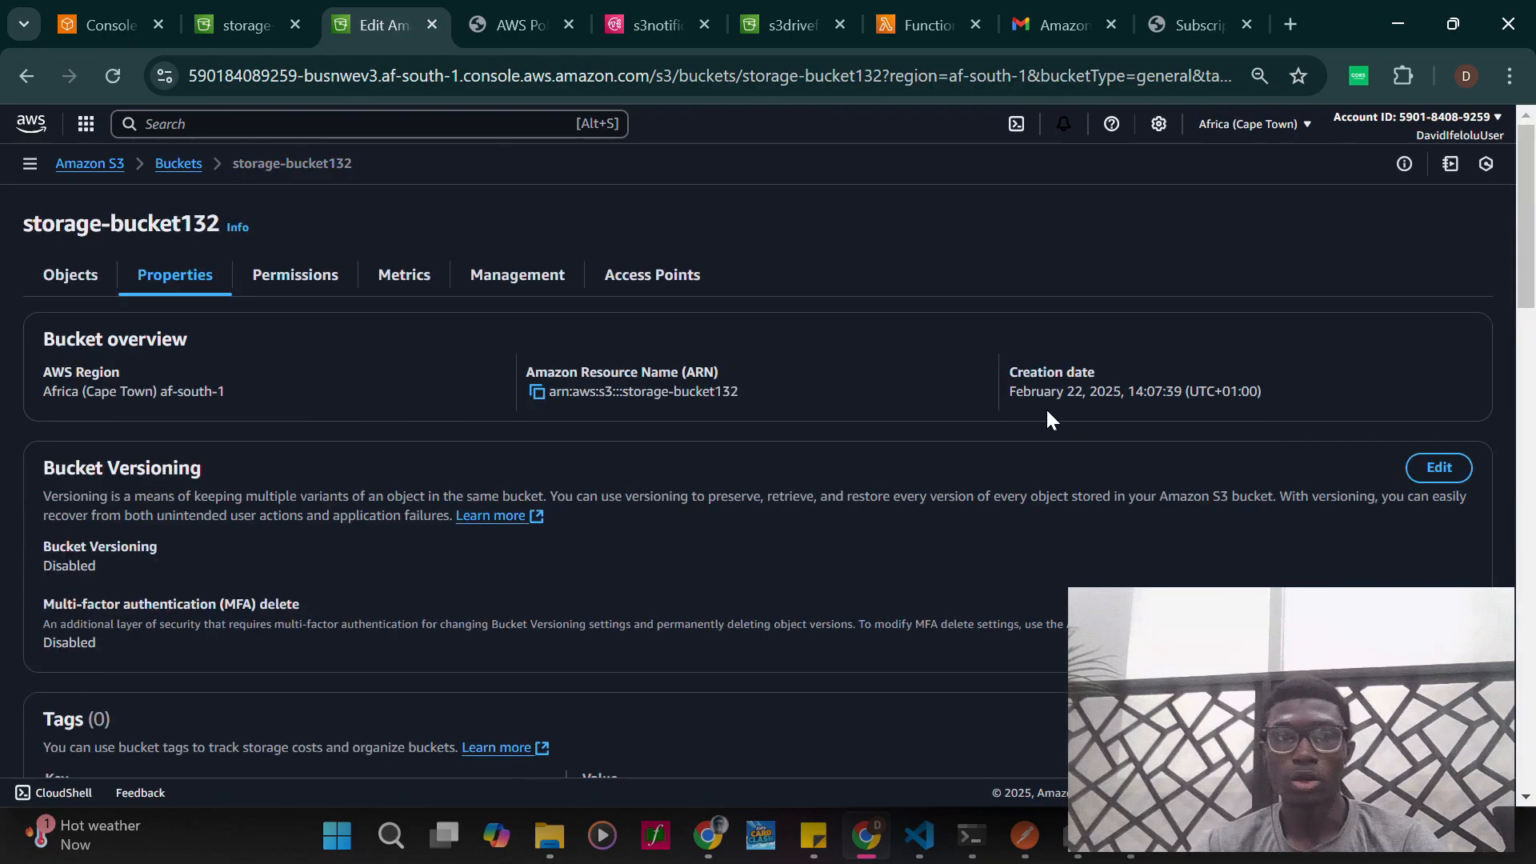
# - Search Google in a new tab for "services that can be mapped with eventbridge" and open the AWS page "Event bus targets in Amazon EventBridge"
pyautogui.click(1292, 22)
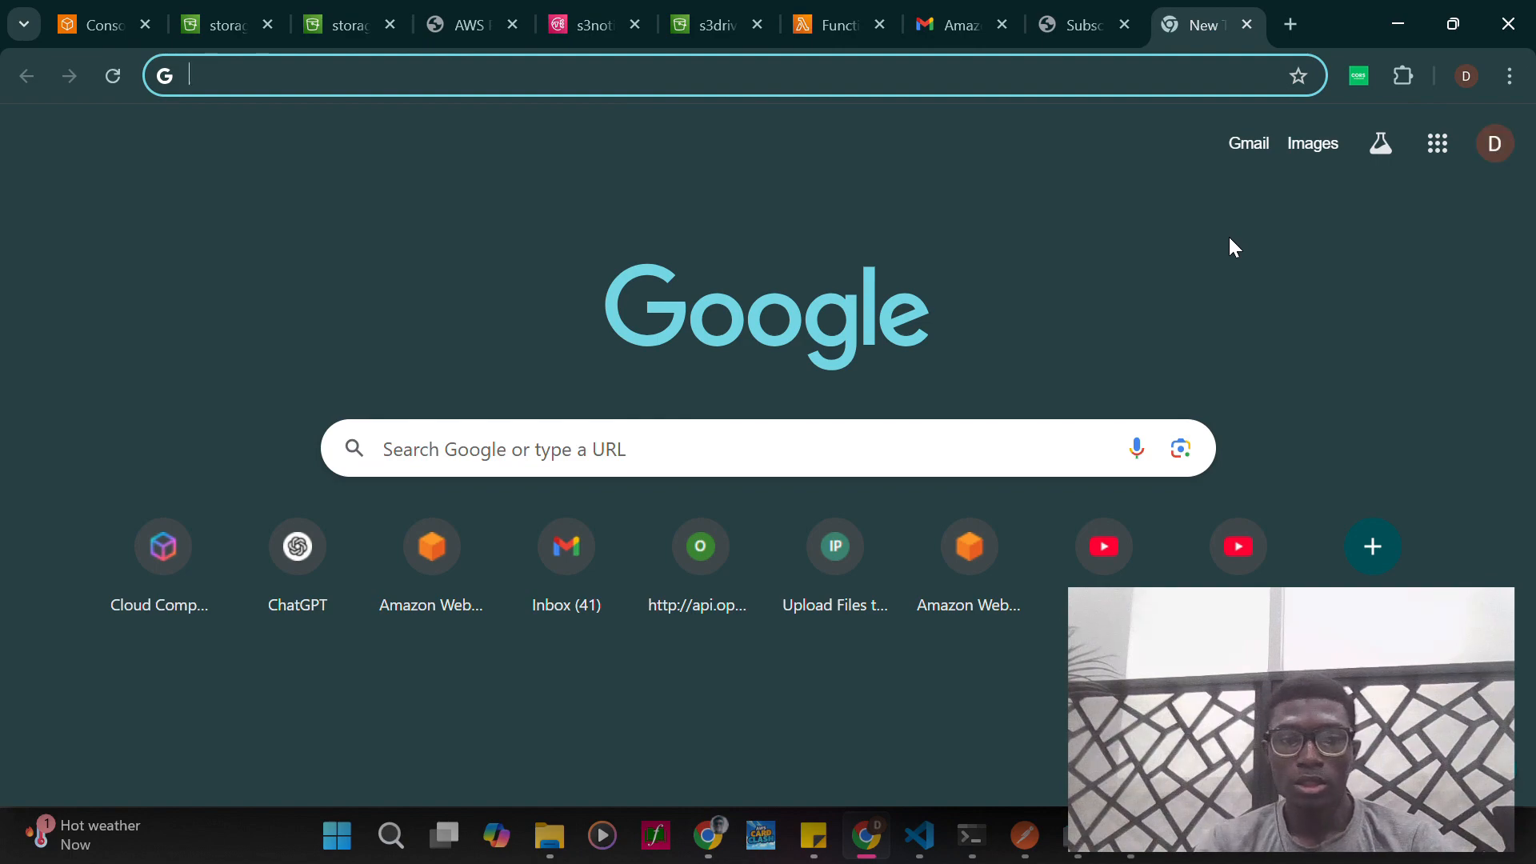
pyautogui.write('serve')
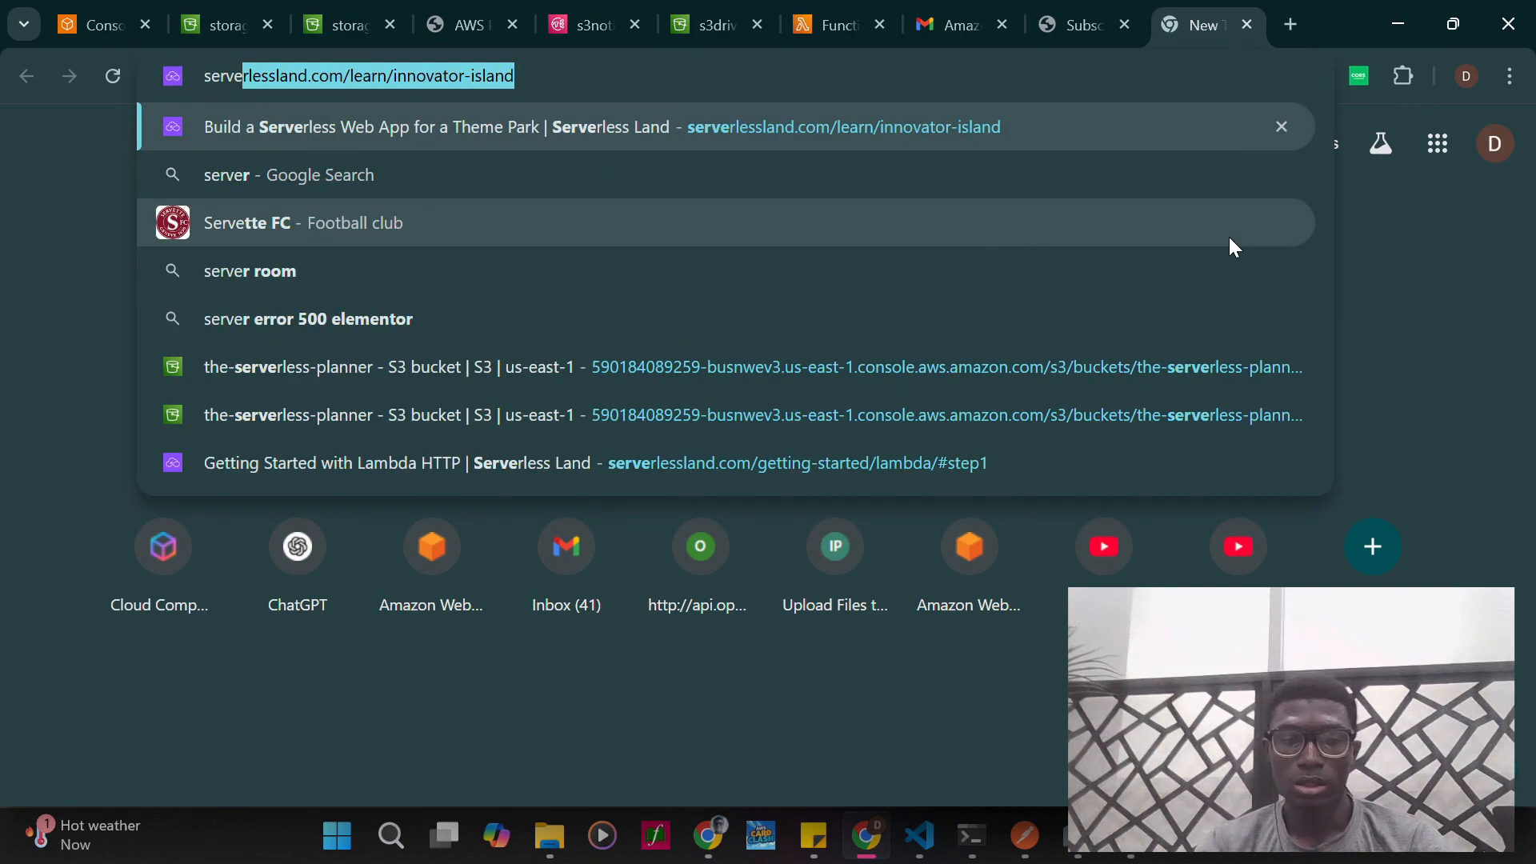
pyautogui.press('BackSpace')
pyautogui.press('BackSpace')
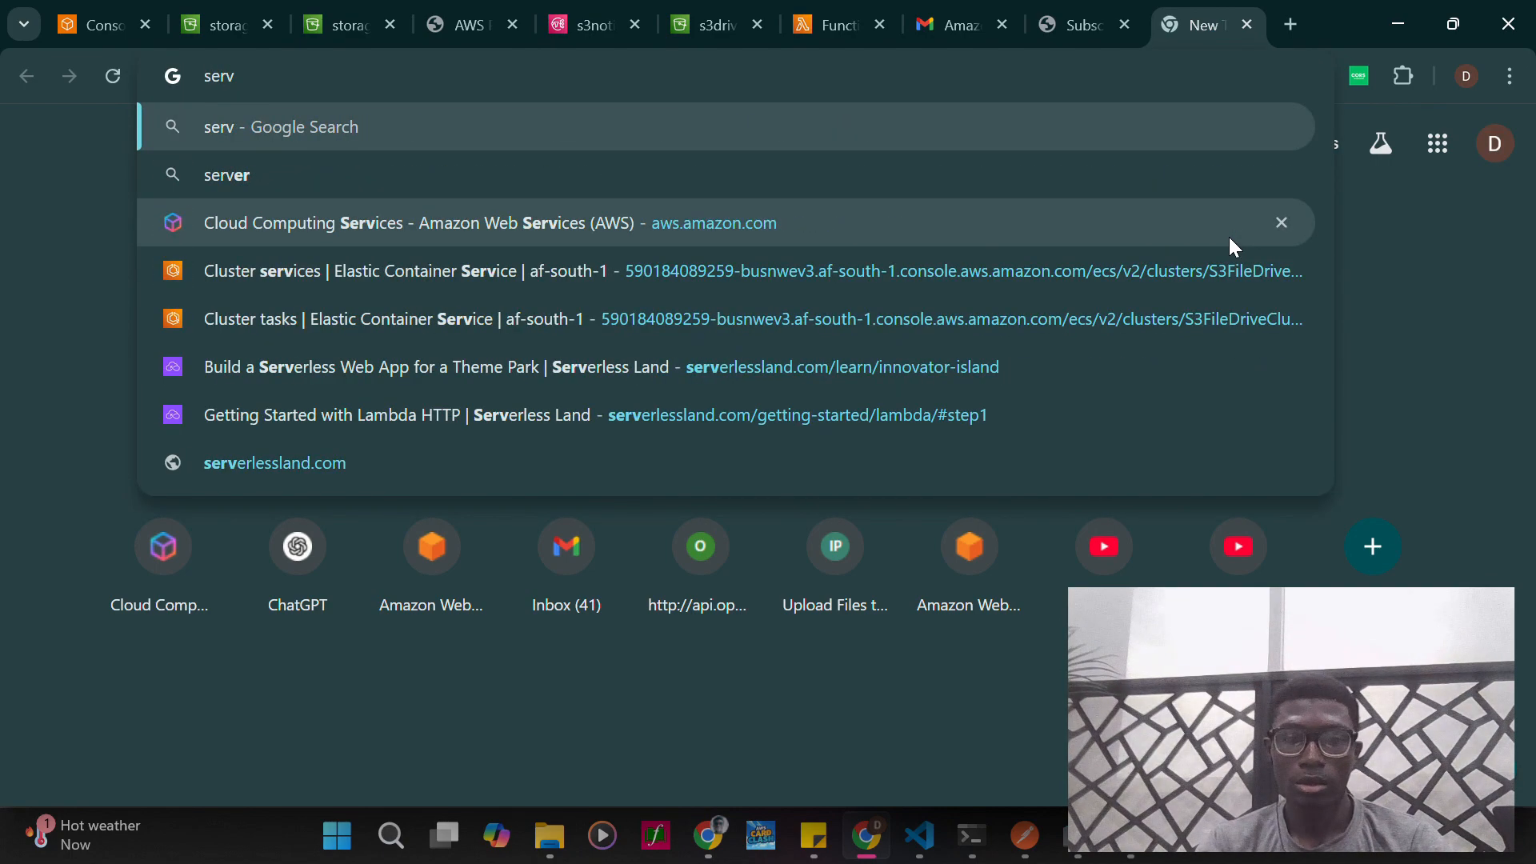
pyautogui.write('ices that ')
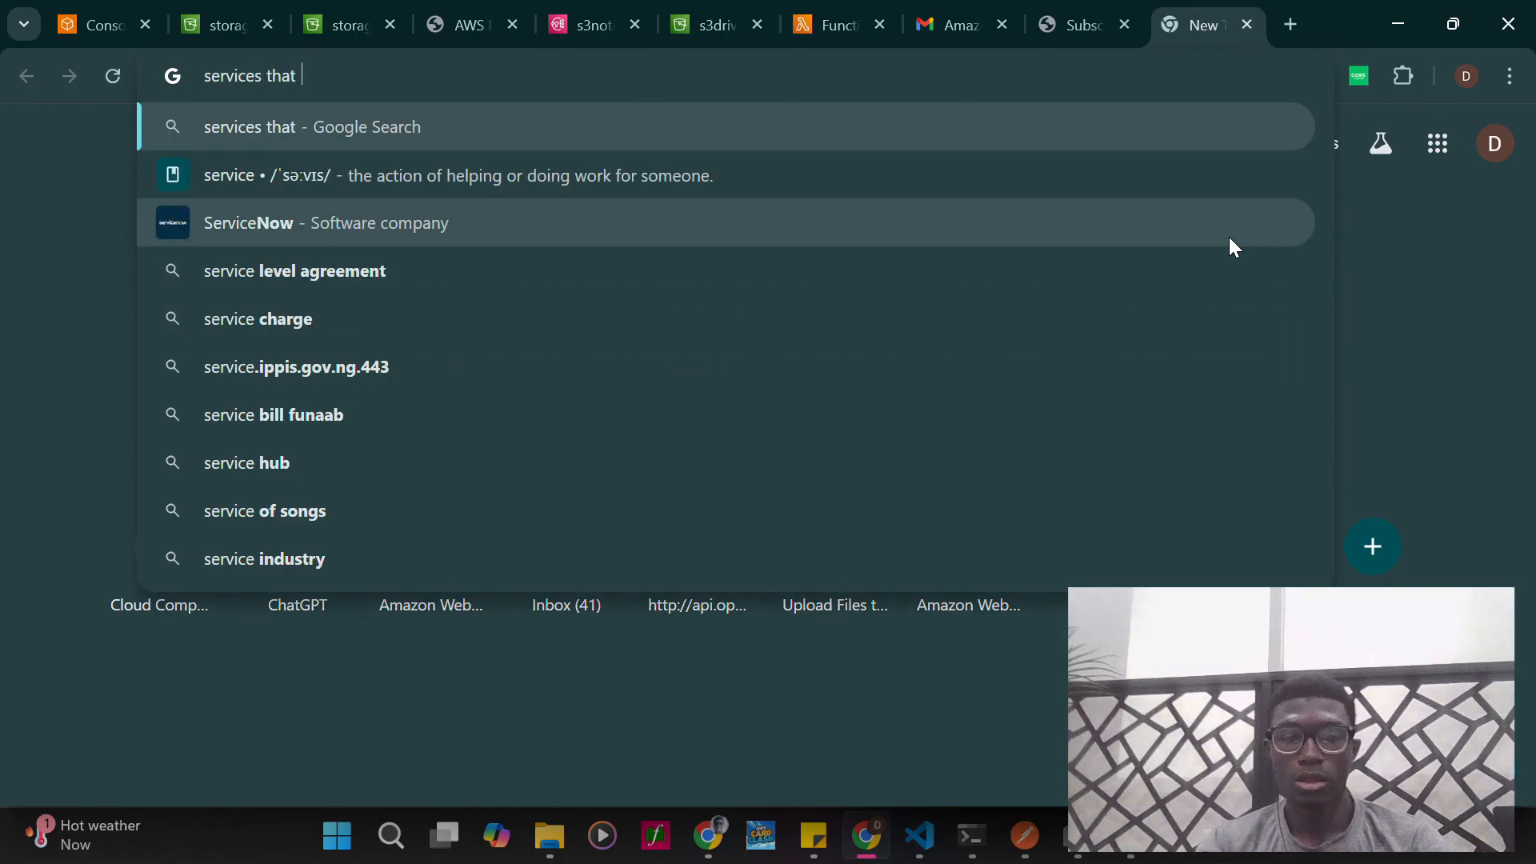
pyautogui.write('can e')
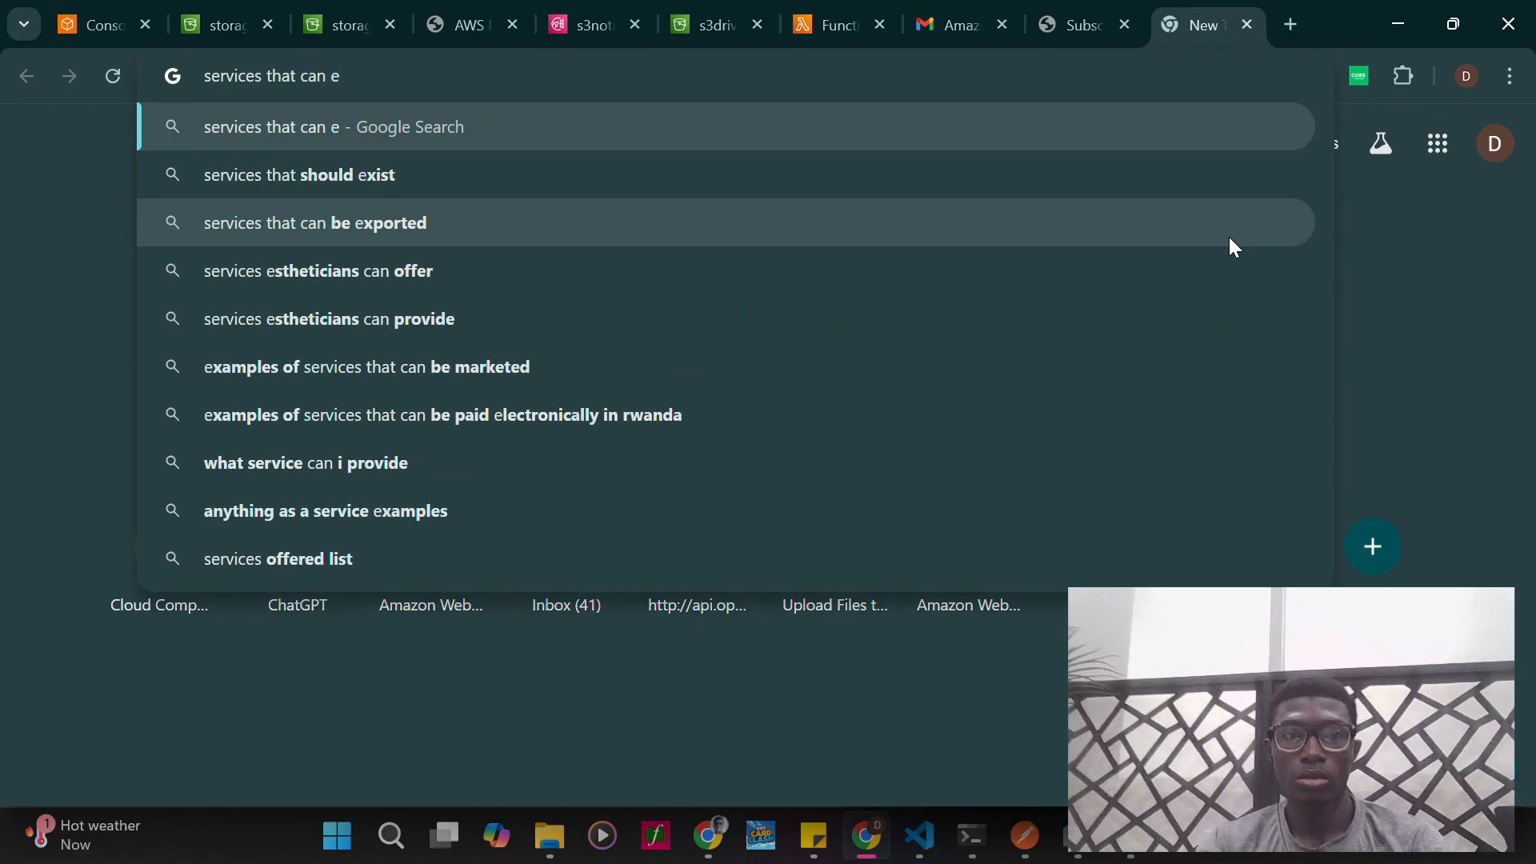
pyautogui.write('be m')
pyautogui.press('BackSpace')
pyautogui.press('BackSpace')
pyautogui.press('BackSpace')
pyautogui.press('BackSpace')
pyautogui.press('BackSpace')
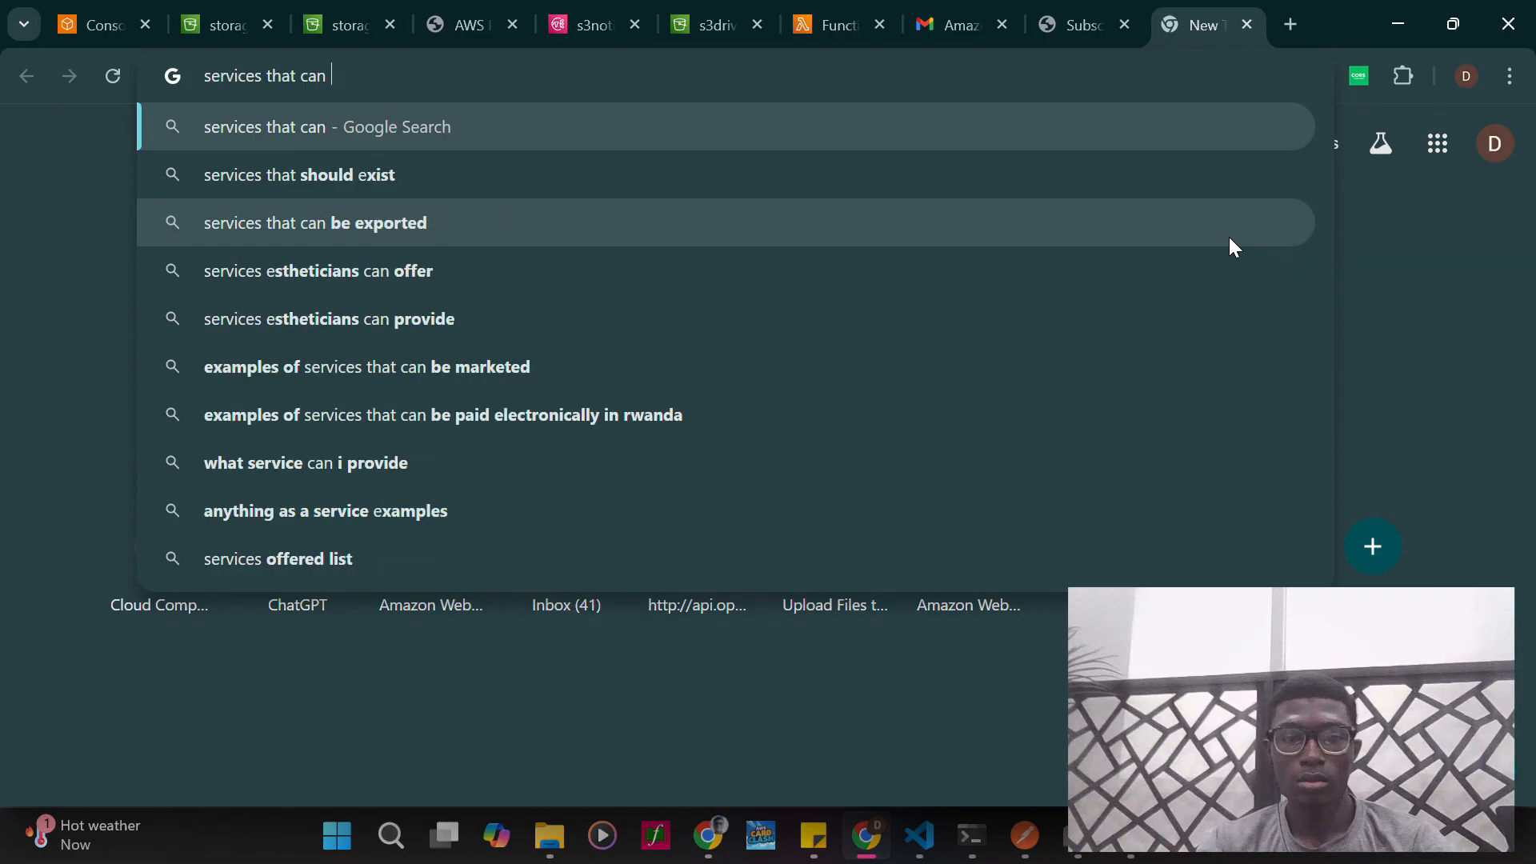
pyautogui.write('be mapped')
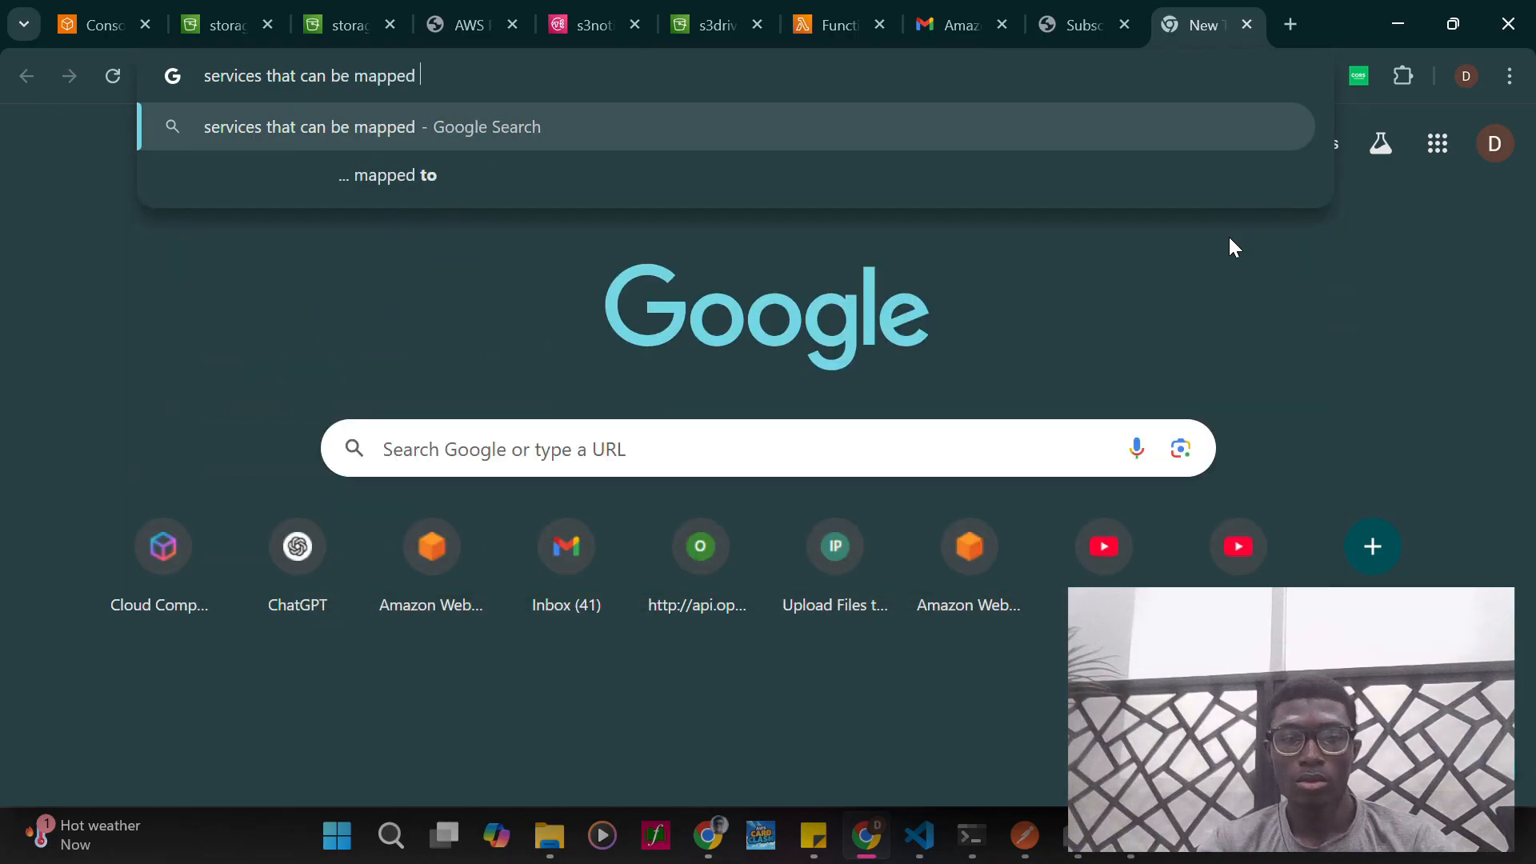
pyautogui.write(' with eventb')
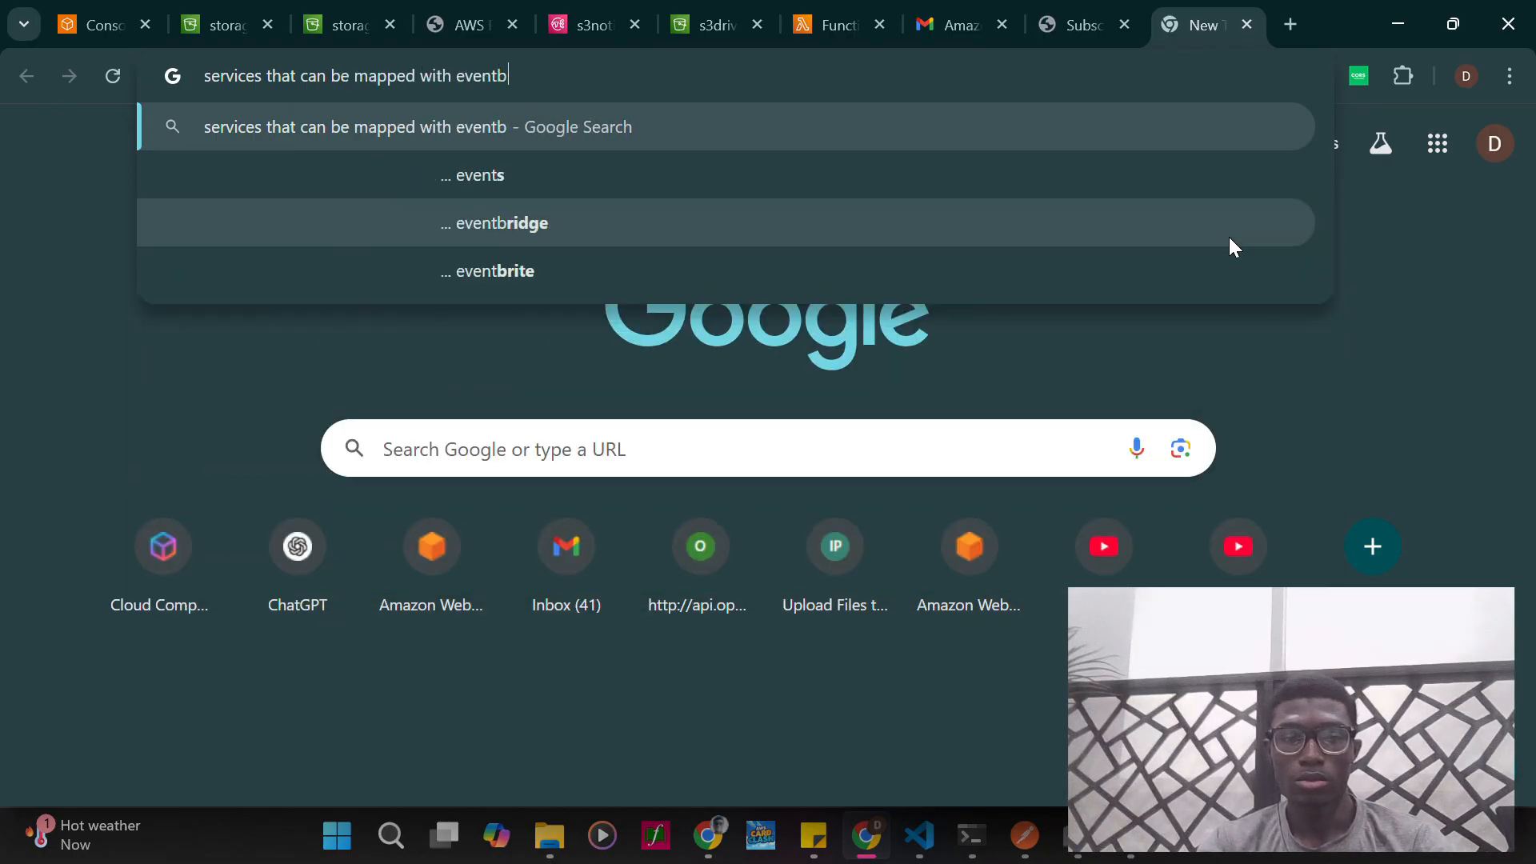
pyautogui.write('ridge')
pyautogui.press('Return')
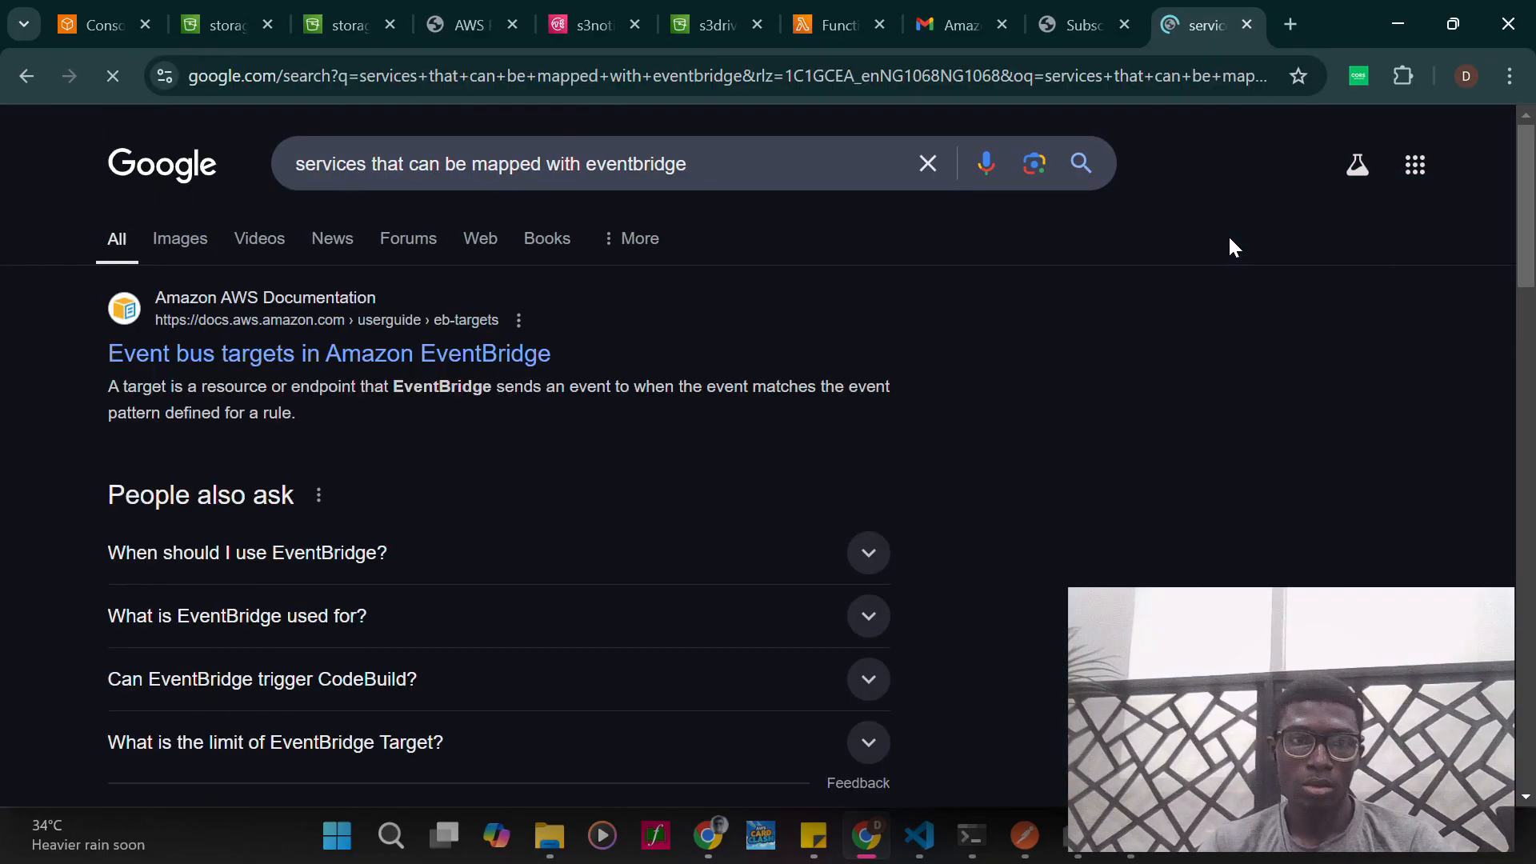
pyautogui.click(394, 355)
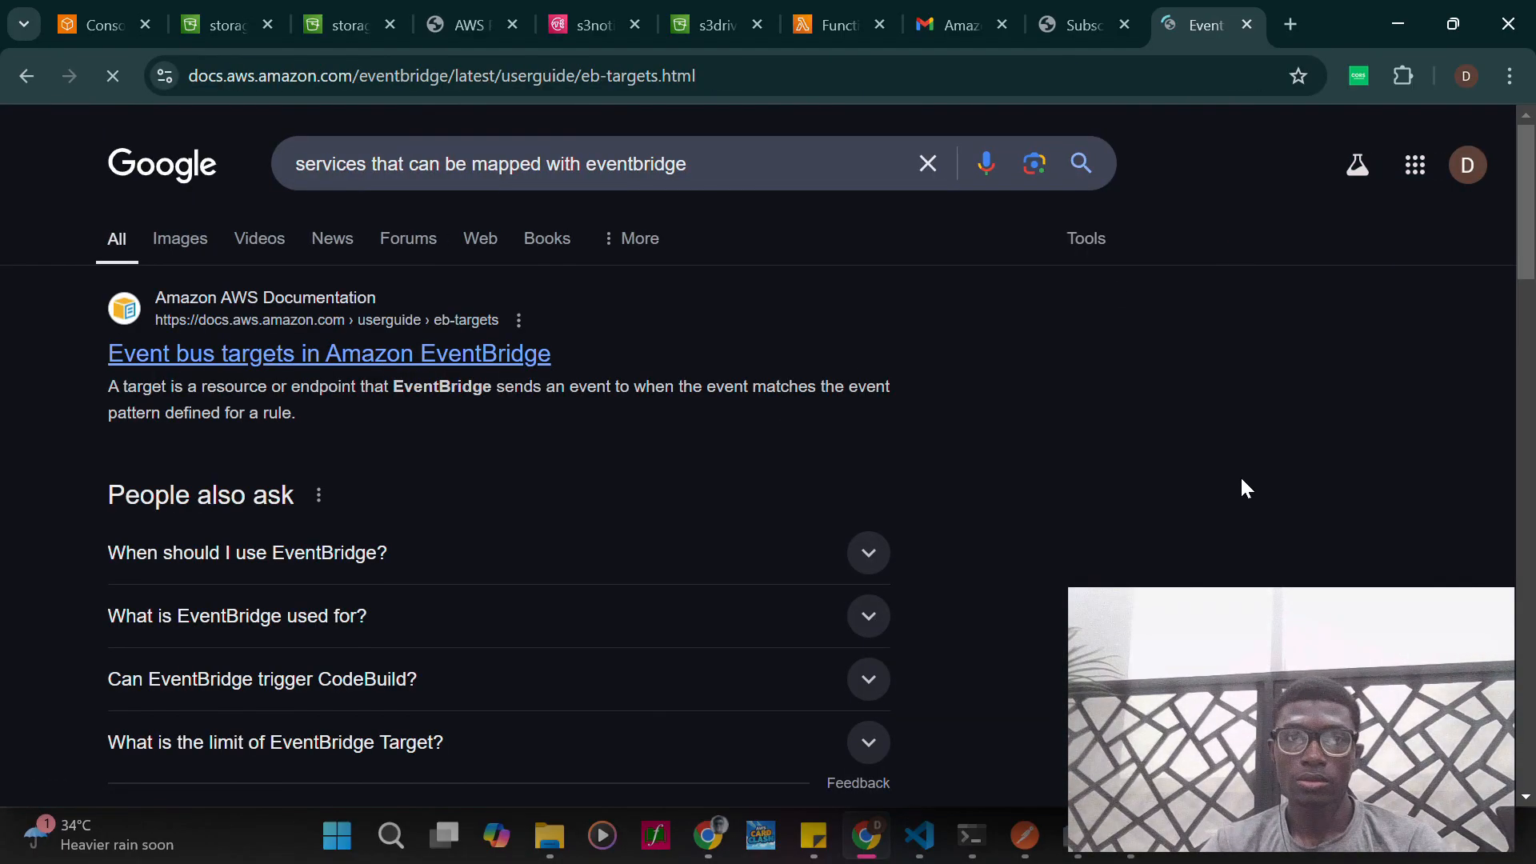
# - Examine the documentation's list of AWS services that EventBridge can send events to, continuing into the Target parameters section
pyautogui.scroll(-1, 864, 532)
pyautogui.scroll(-10, 865, 532)
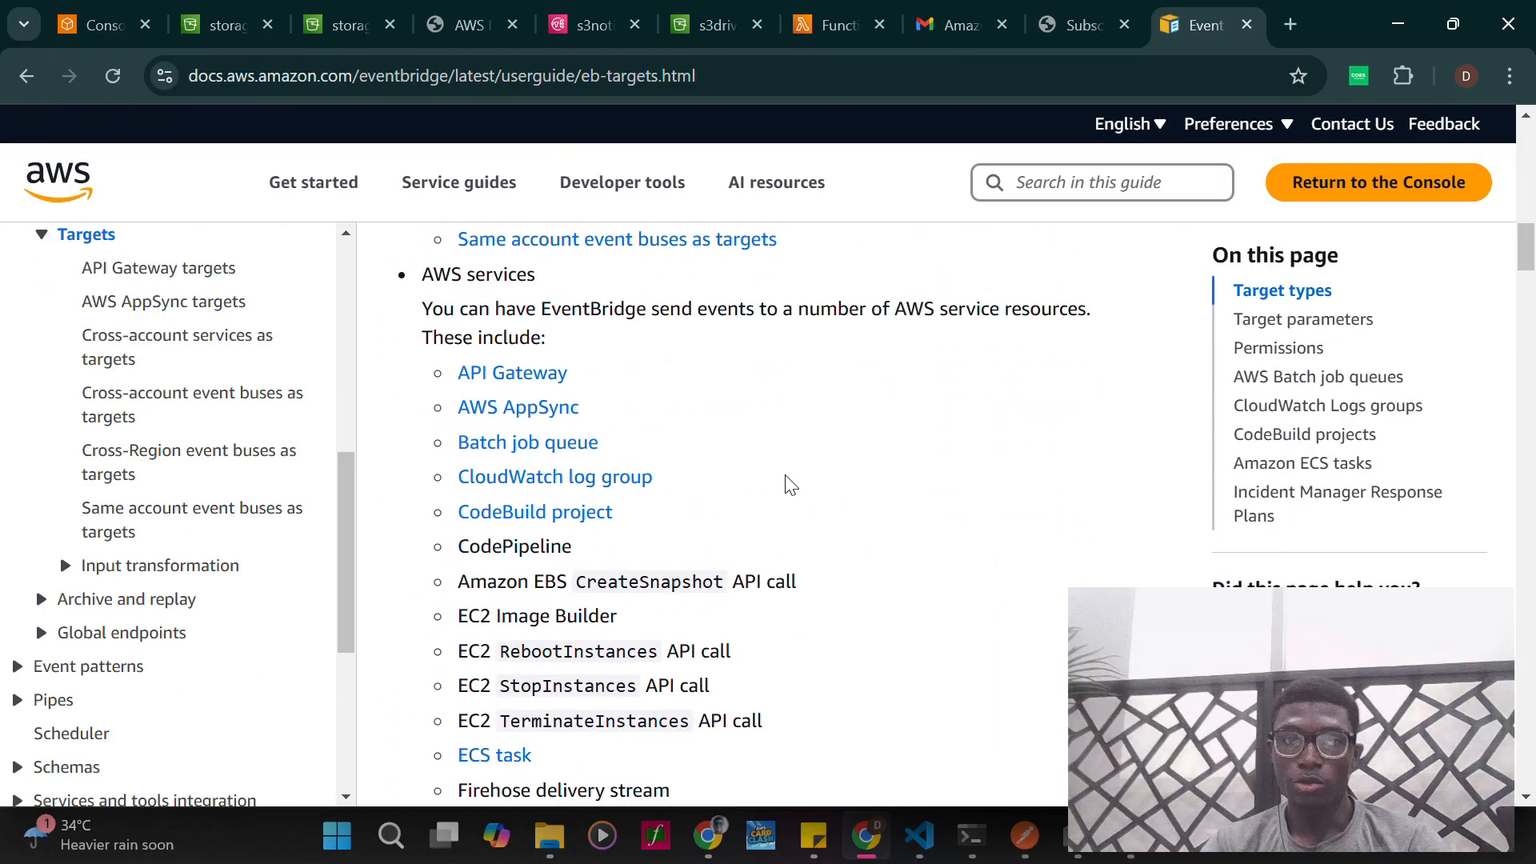
pyautogui.scroll(-2, 820, 475)
pyautogui.scroll(3, 509, 462)
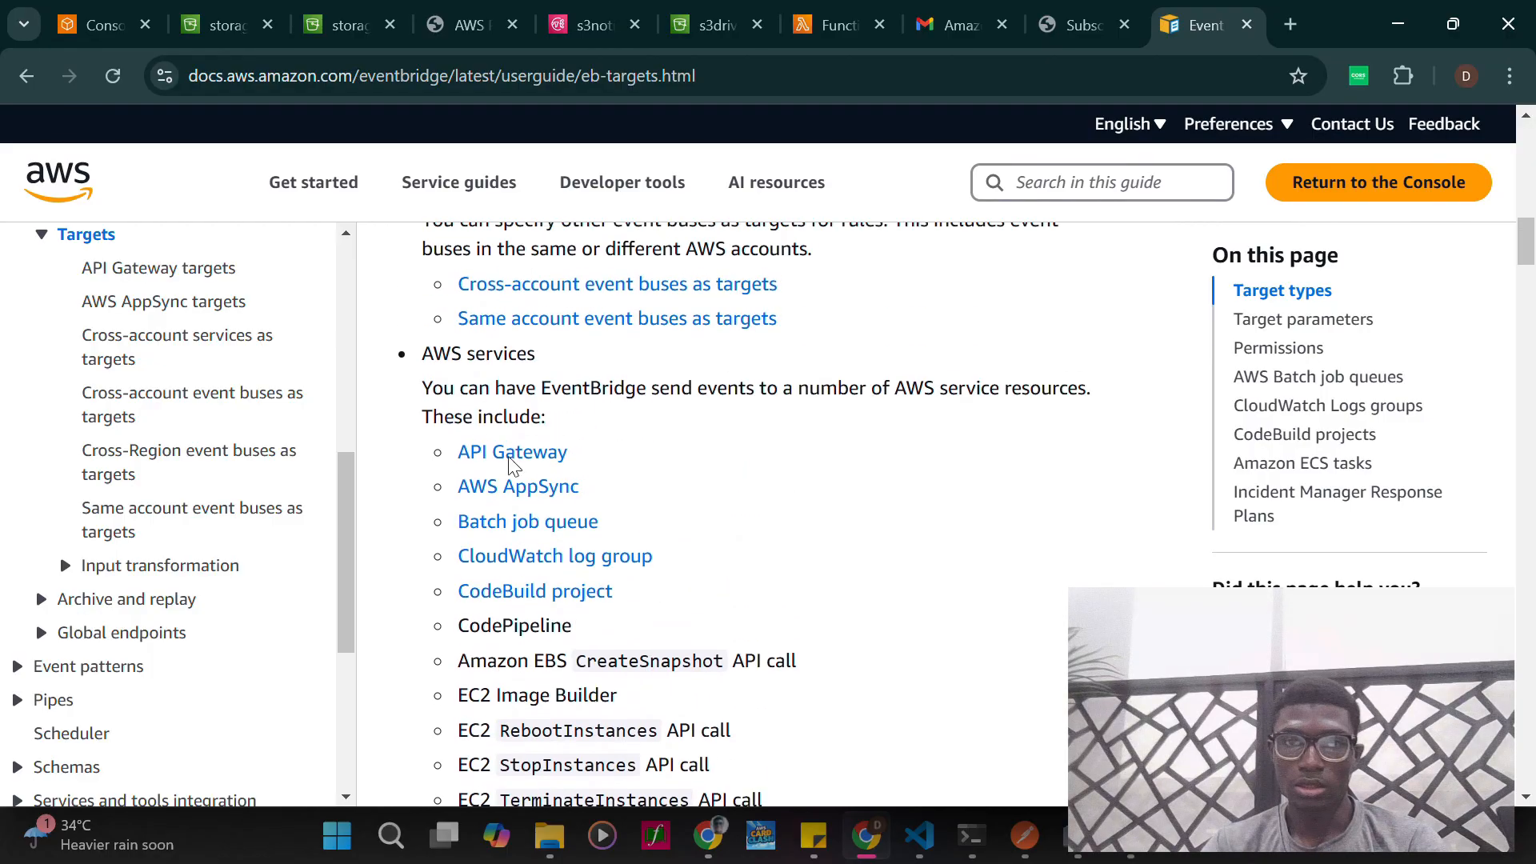
pyautogui.moveTo(491, 389); pyautogui.dragTo(1031, 383)
pyautogui.click(816, 452)
pyautogui.scroll(-2, 625, 472)
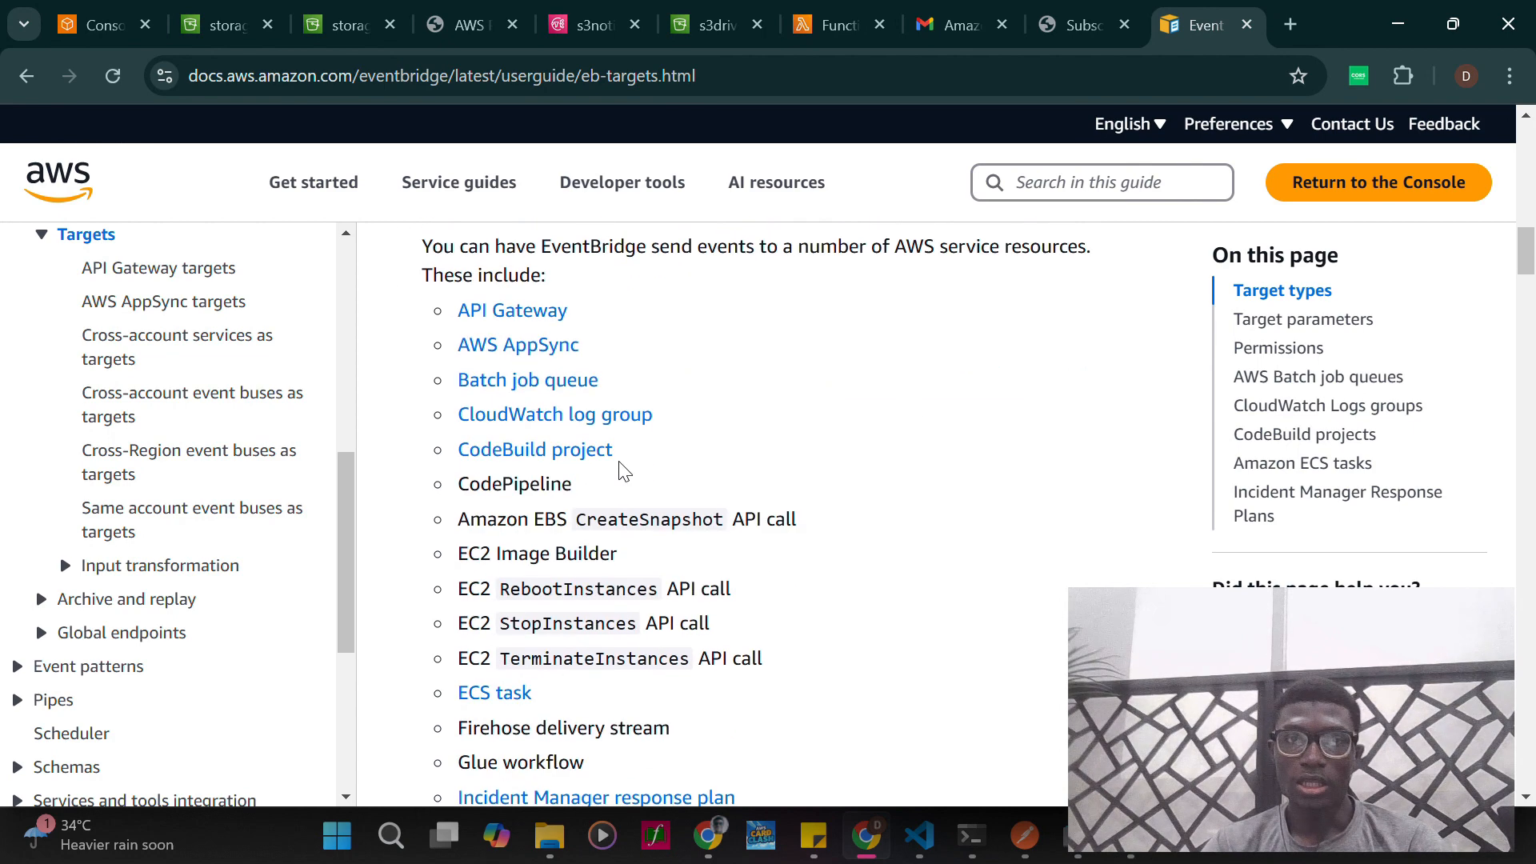
pyautogui.scroll(-1, 560, 410)
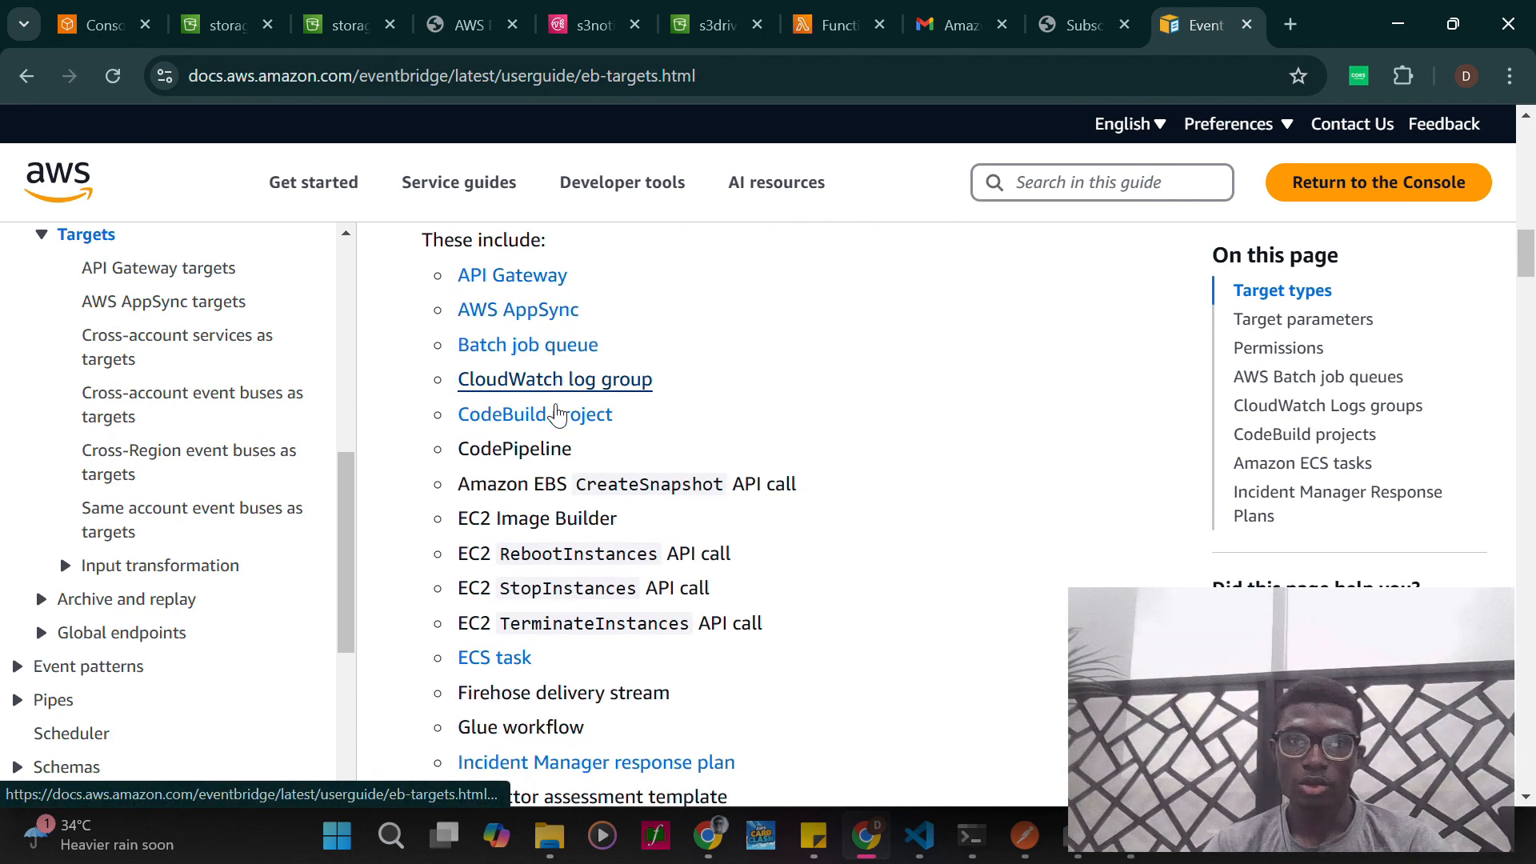
pyautogui.scroll(-4, 557, 409)
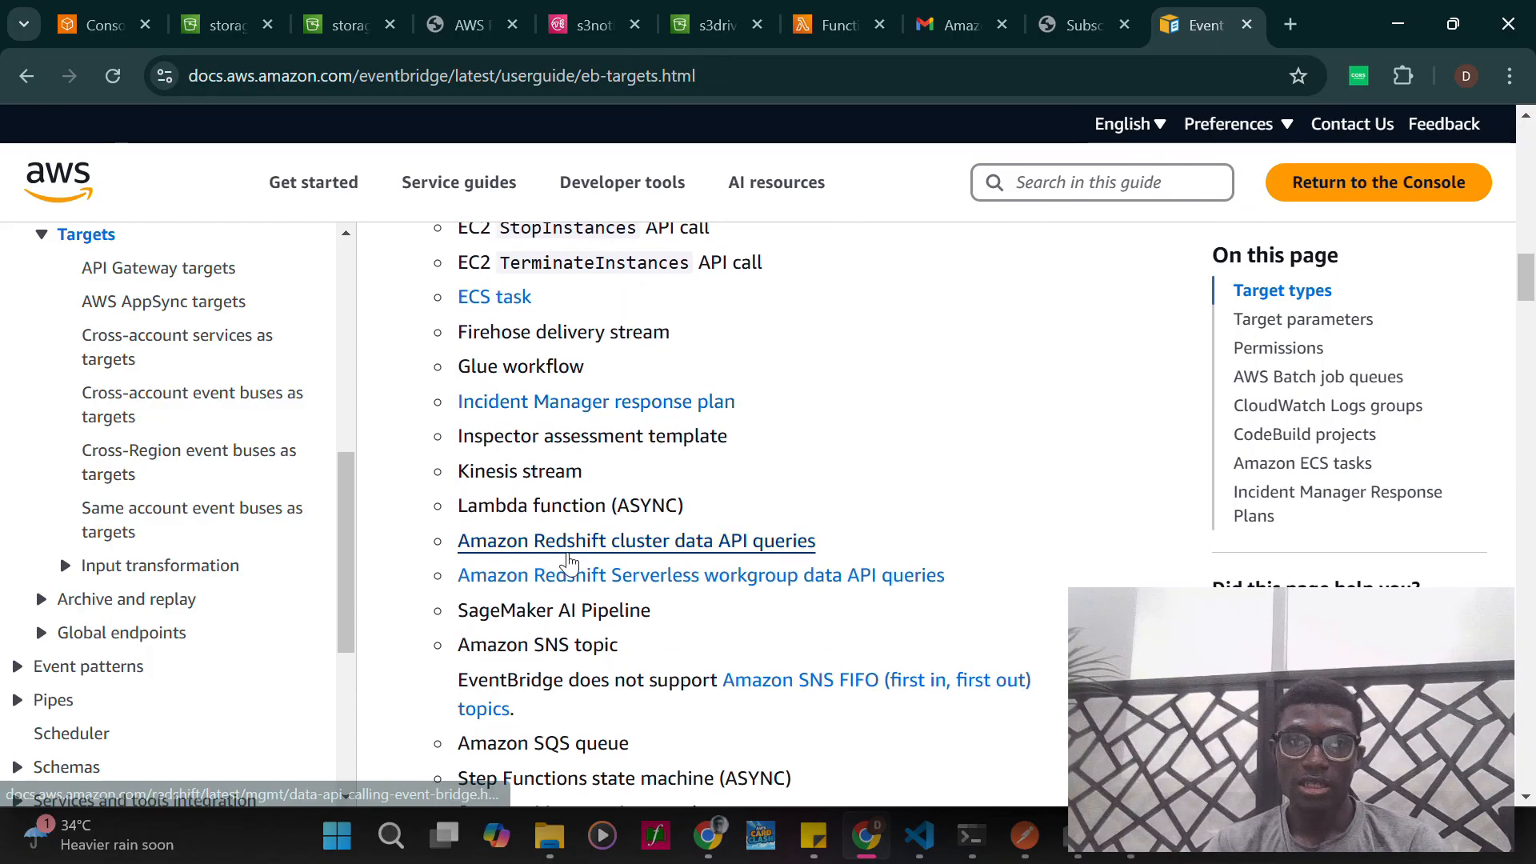
pyautogui.scroll(-1, 573, 449)
pyautogui.scroll(-5, 588, 496)
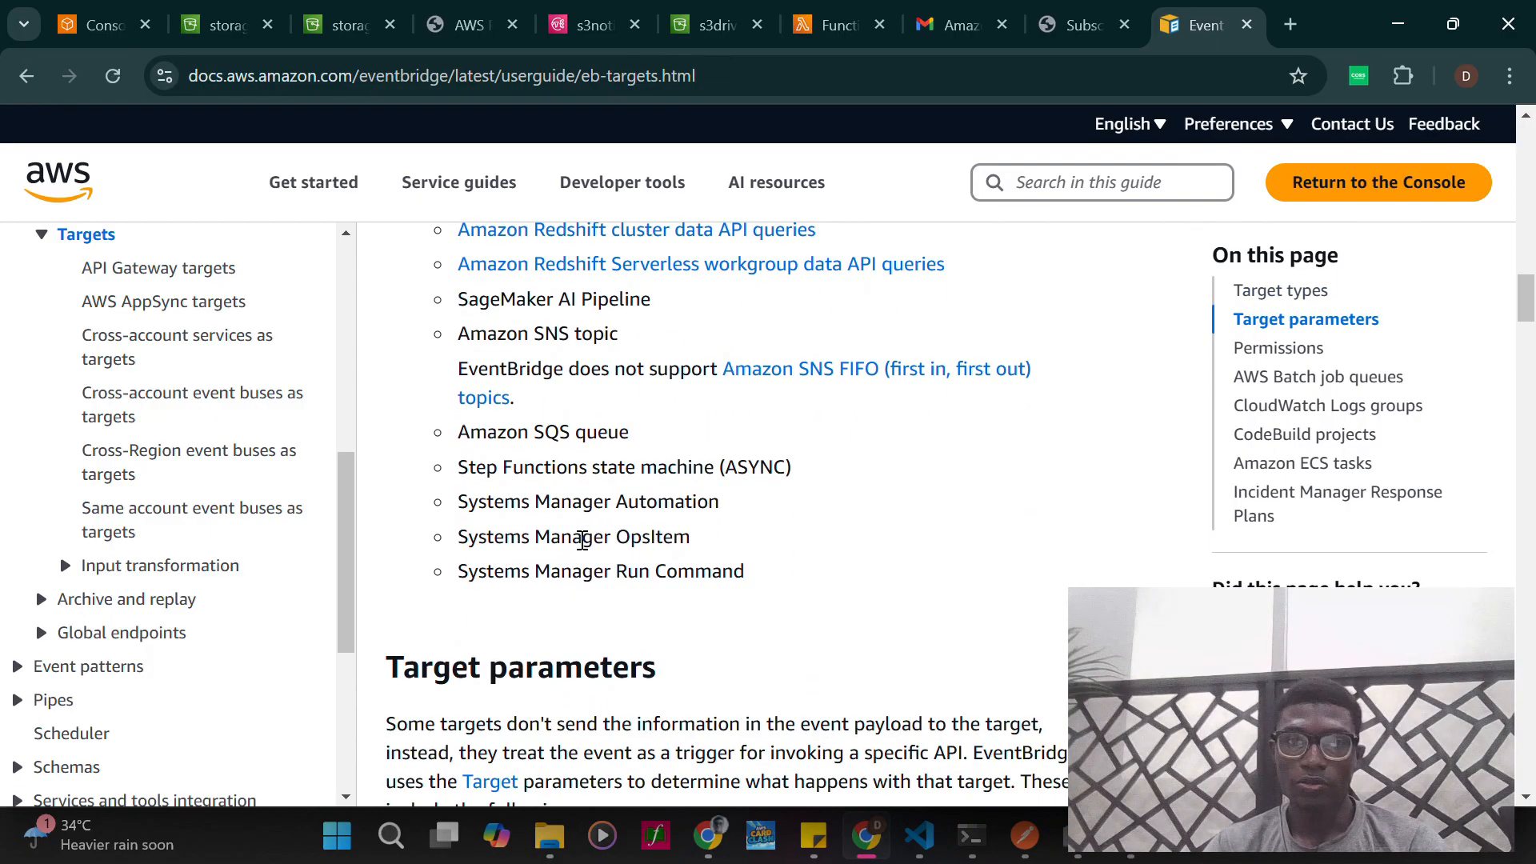
pyautogui.scroll(-10, 676, 543)
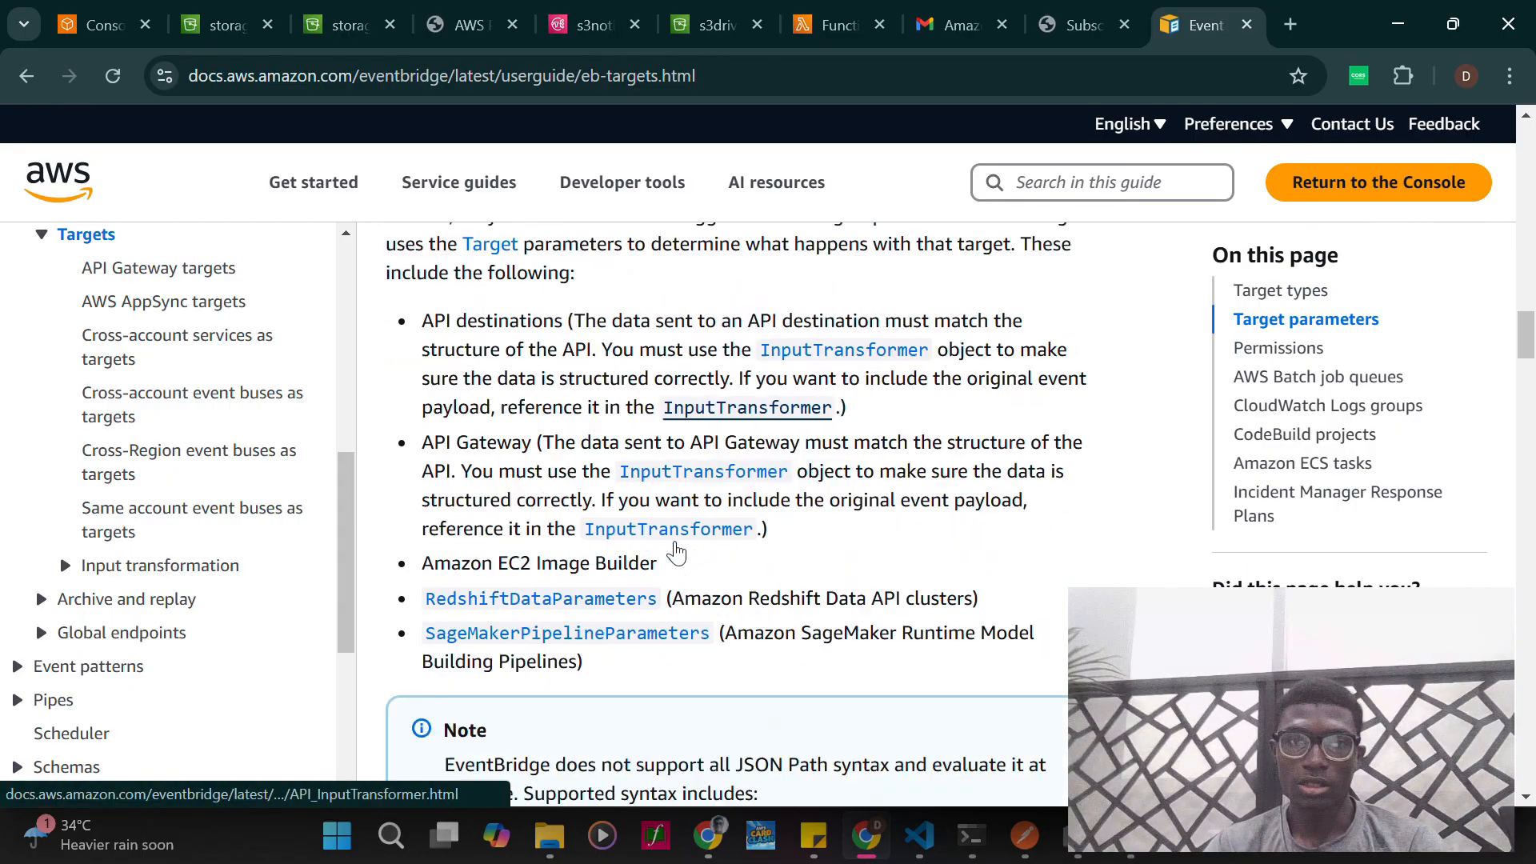
# - Review the EventBridge documentation from the Target parameters section back through the console target types to the page's introduction
pyautogui.scroll(5, 676, 543)
pyautogui.scroll(2, 676, 543)
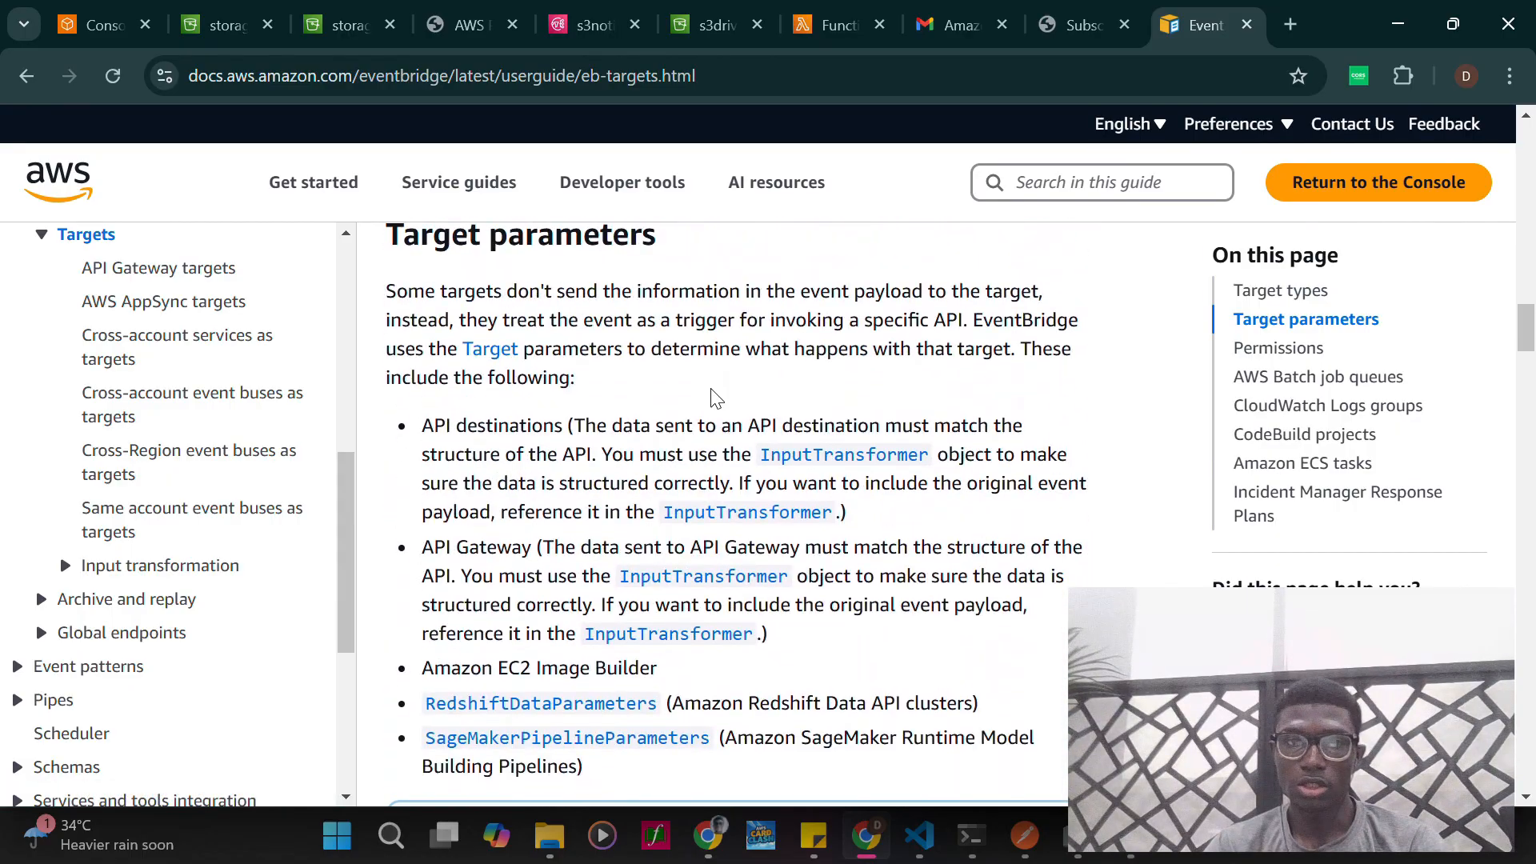
pyautogui.scroll(1, 577, 476)
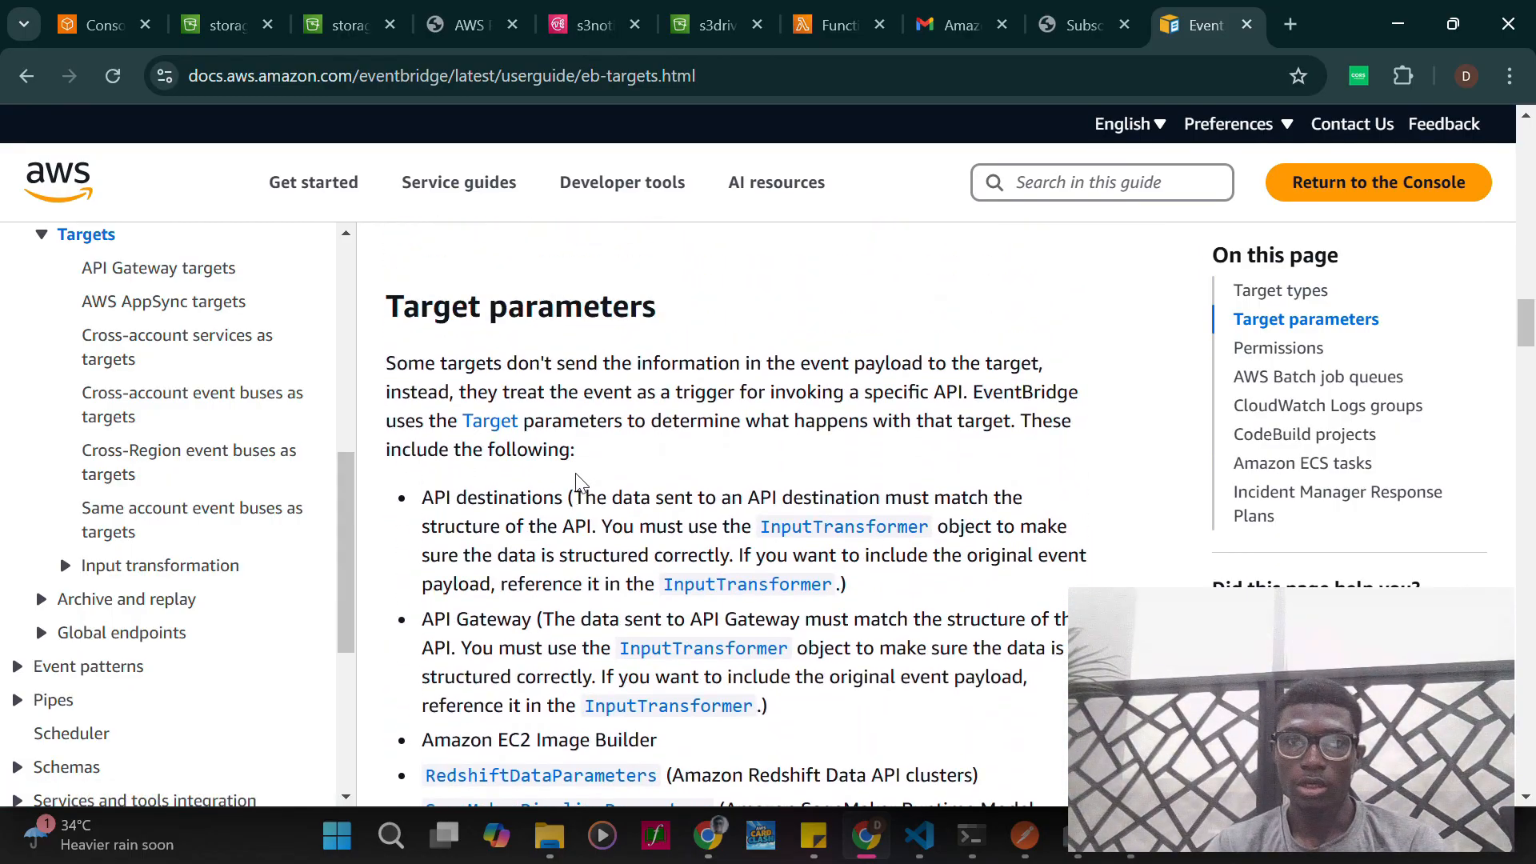
pyautogui.scroll(15, 731, 382)
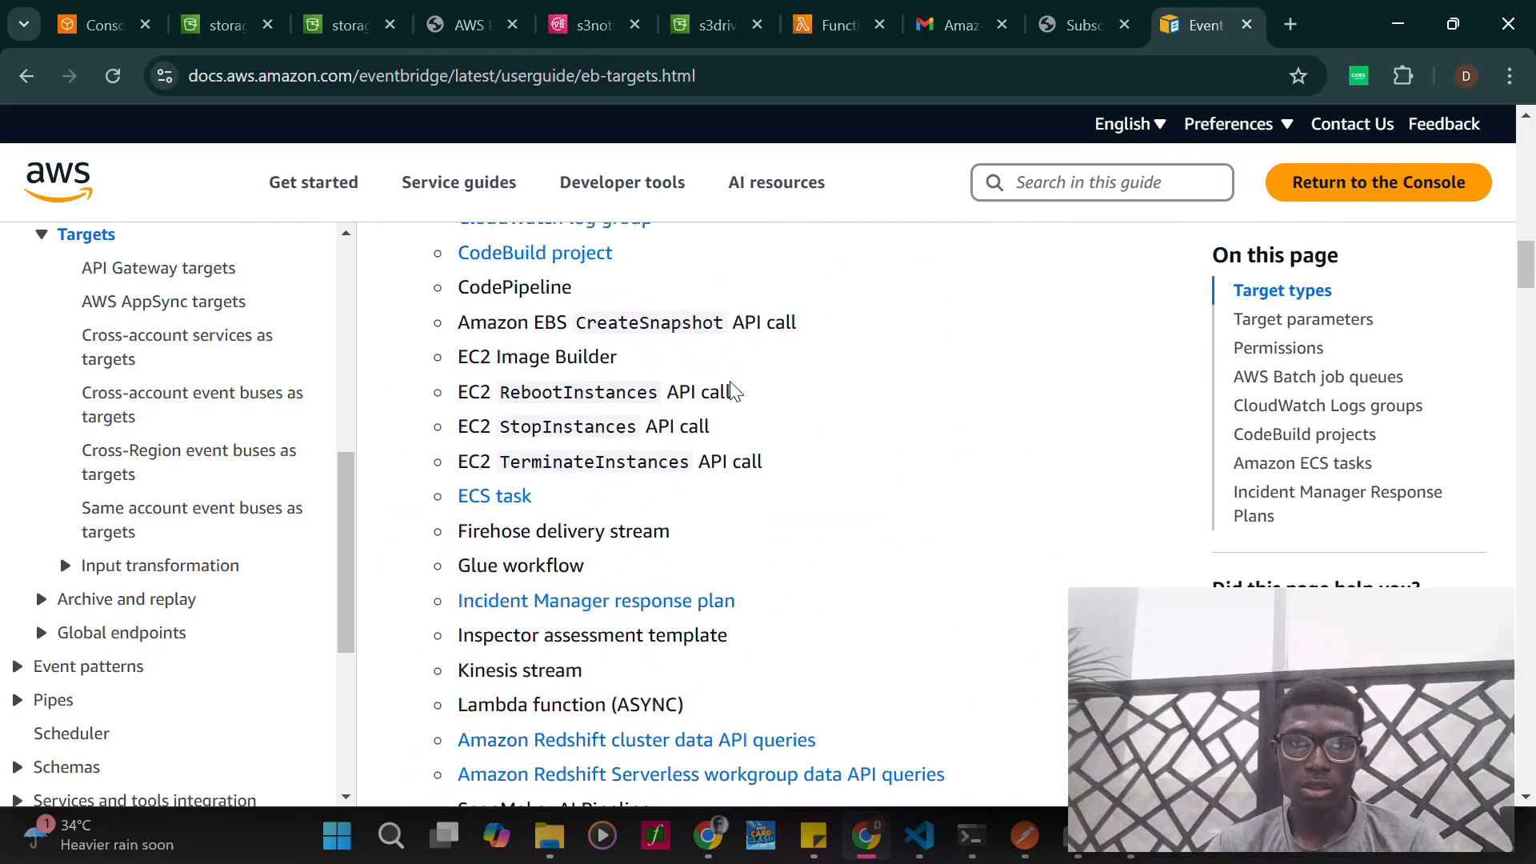
pyautogui.scroll(12, 734, 391)
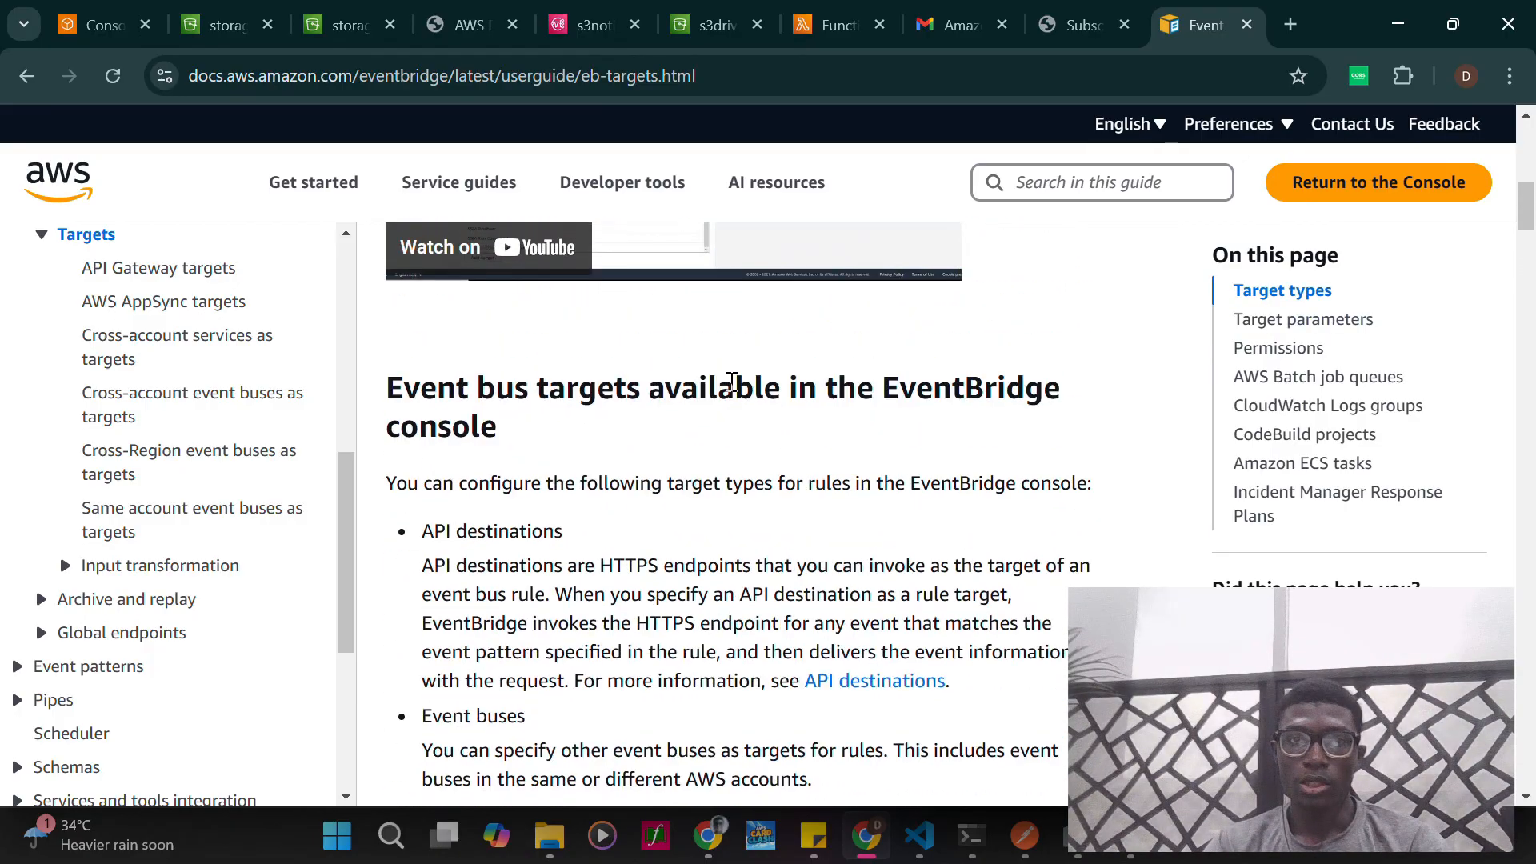
pyautogui.scroll(3, 732, 382)
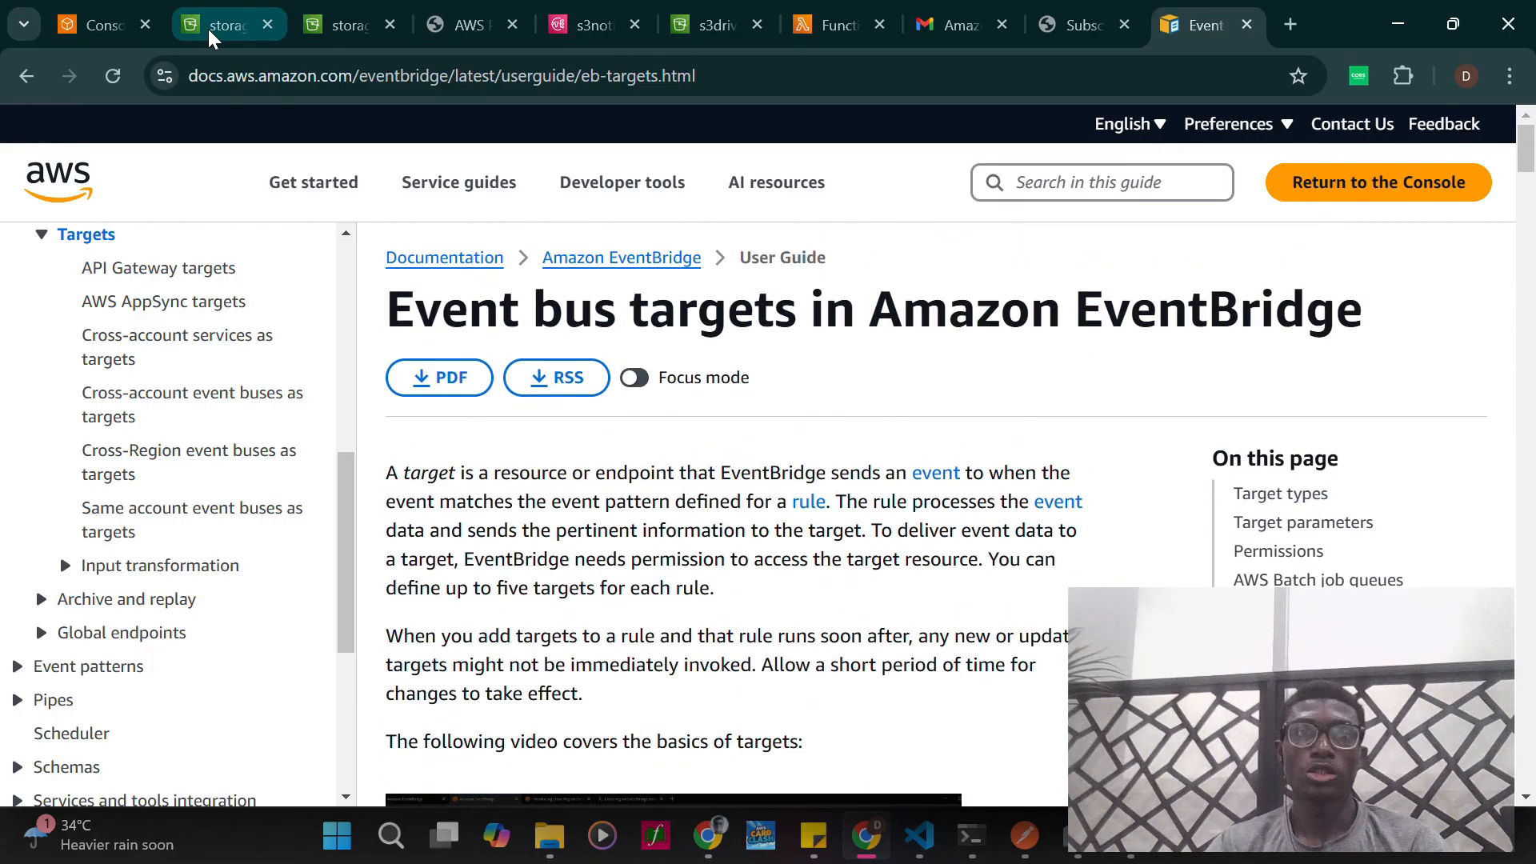
# - Return to the S3 console's storage-bucket132 page and go back to the list of general purpose buckets
pyautogui.click(320, 31)
pyautogui.click(205, 36)
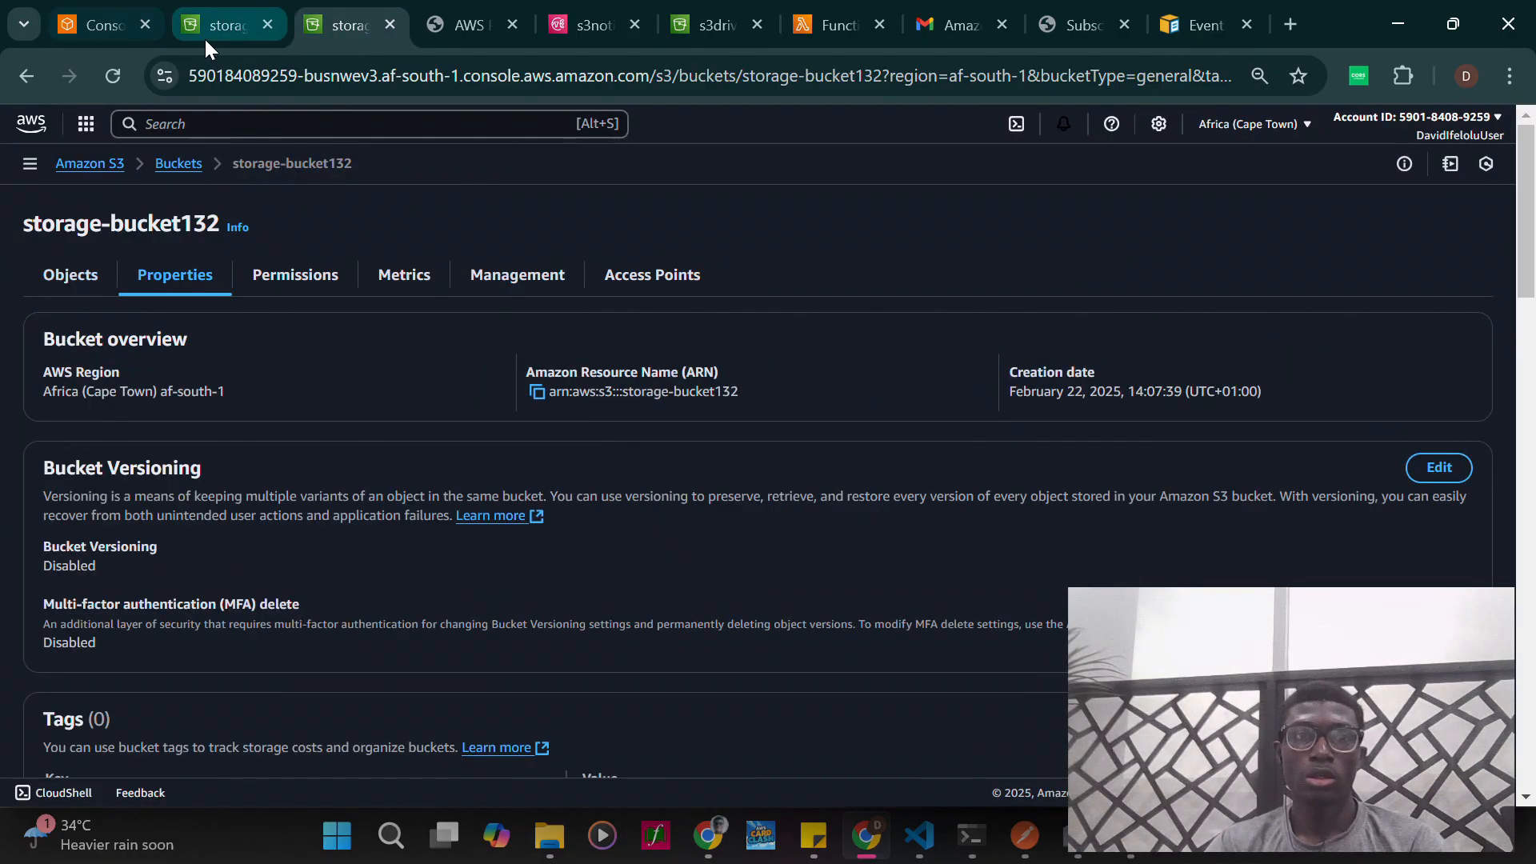
pyautogui.click(180, 164)
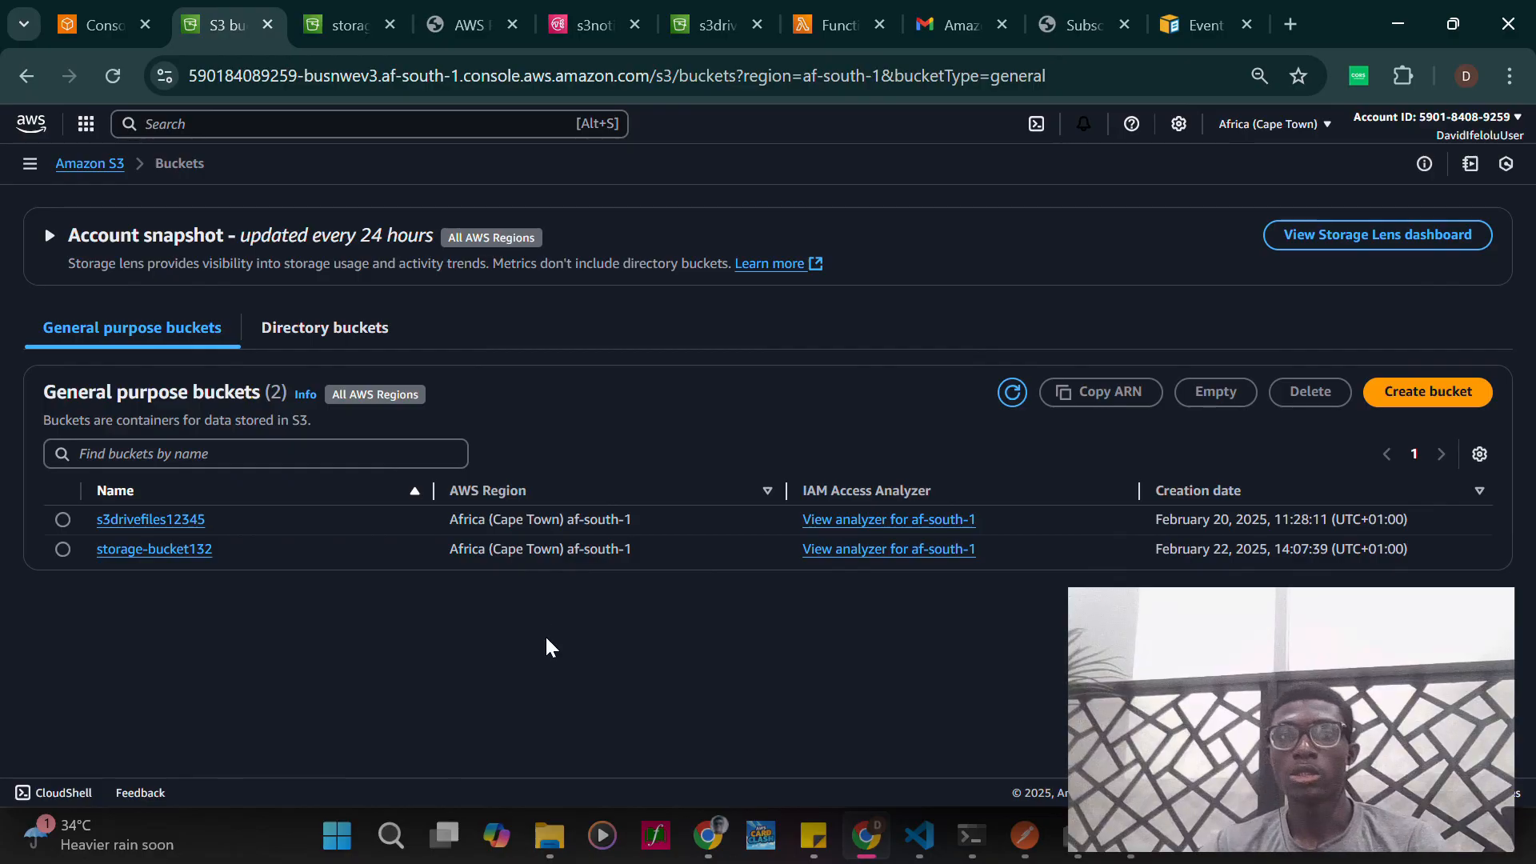